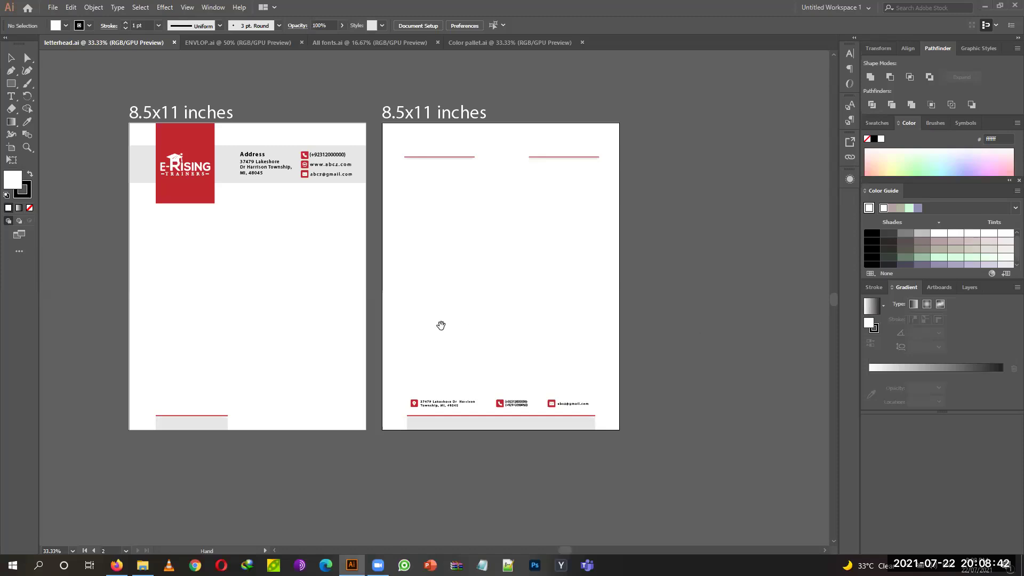
Draw a white 8.5 × 11 in rectangle beside the second letterhead page as a third page.
{"action": "left_click_drag", "start_coordinate": [543, 272], "coordinate": [161, 263]}
{"action": "left_click", "coordinate": [10, 83]}
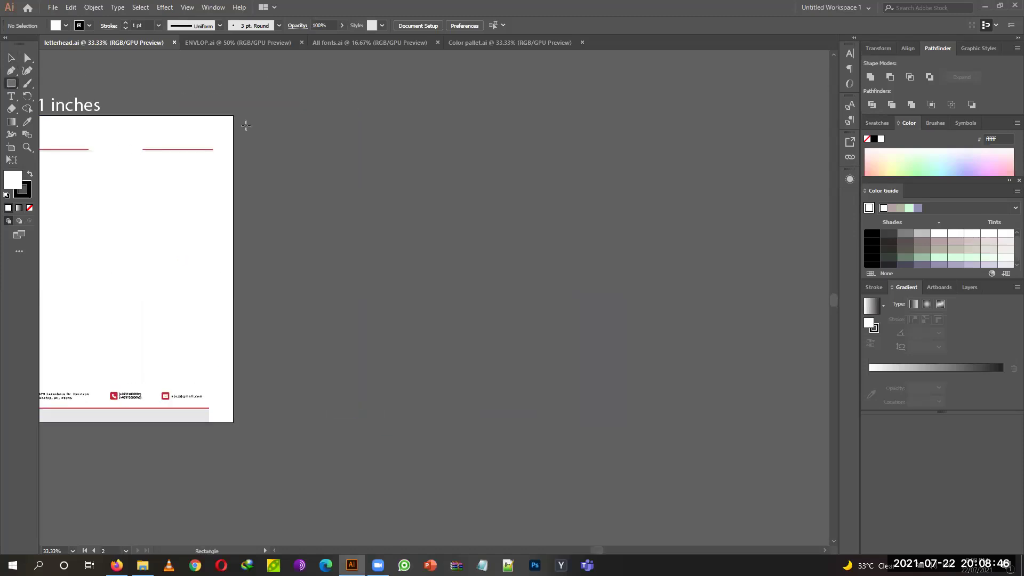
{"action": "mouse_move", "coordinate": [248, 116]}
{"action": "left_mouse_down"}
{"action": "mouse_move", "coordinate": [480, 435]}
{"action": "mouse_move", "coordinate": [503, 425]}
{"action": "mouse_move", "coordinate": [485, 422]}
{"action": "left_mouse_up"}
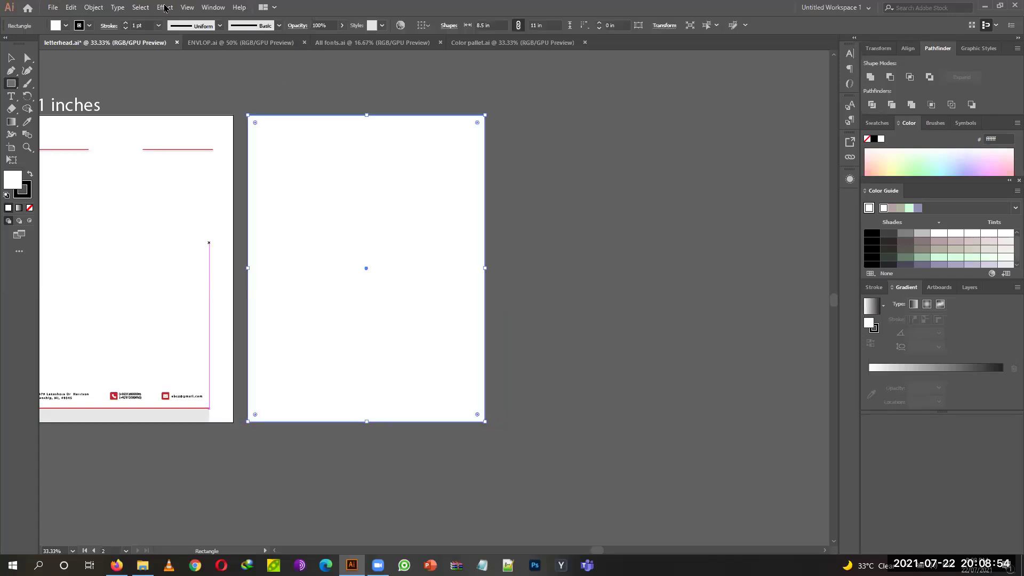
{"action": "key", "text": "v"}
{"action": "left_click_drag", "start_coordinate": [222, 95], "coordinate": [397, 117]}
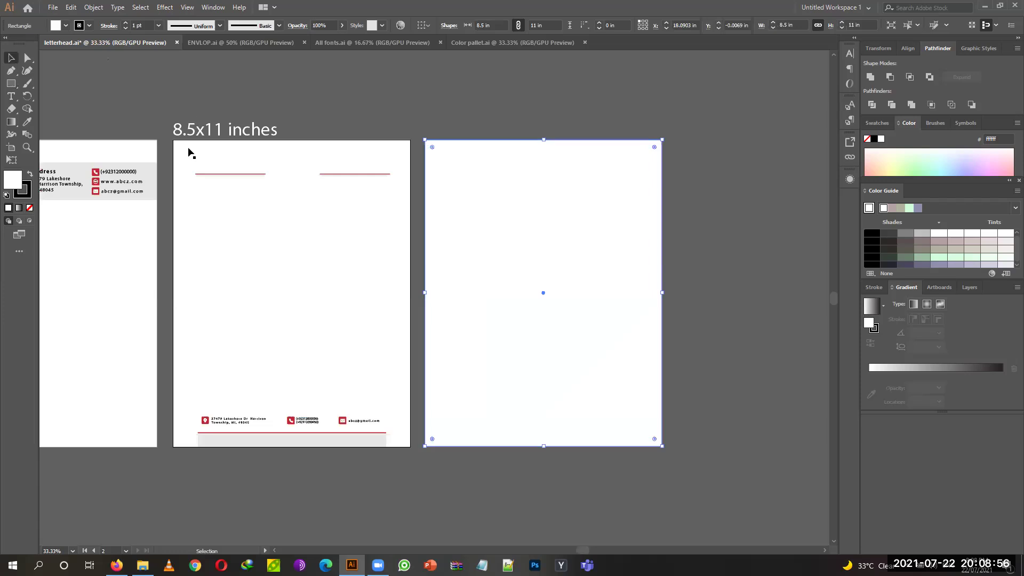
{"action": "left_click", "coordinate": [443, 106]}
Enlarge the "8.5x11 inches" label above the second letterhead page.
{"action": "left_click", "coordinate": [272, 130]}
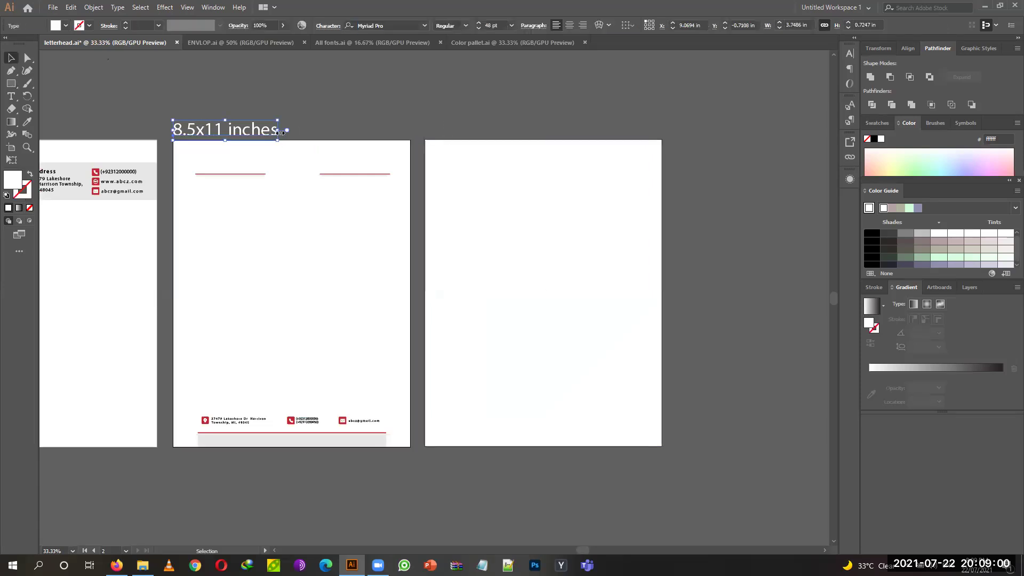
{"action": "left_click_drag", "start_coordinate": [280, 133], "coordinate": [316, 110]}
{"action": "left_click", "coordinate": [347, 189]}
{"action": "left_click", "coordinate": [531, 350]}
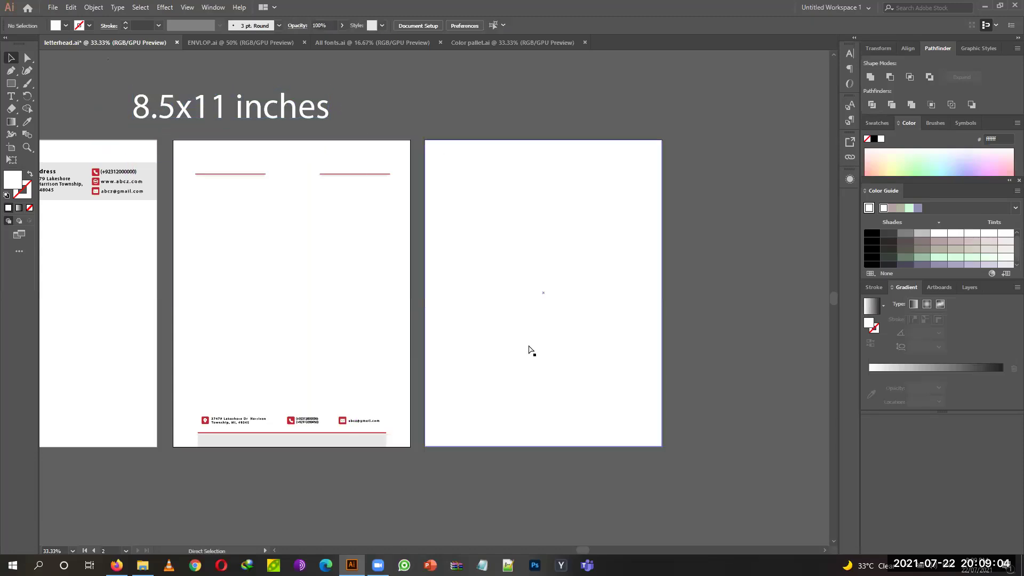
Draw a bar about 0.57 in wide and 3.96 in tall at the third page's top-left corner and fill it with red #C1272D.
{"action": "key", "text": "ctrl+equal"}
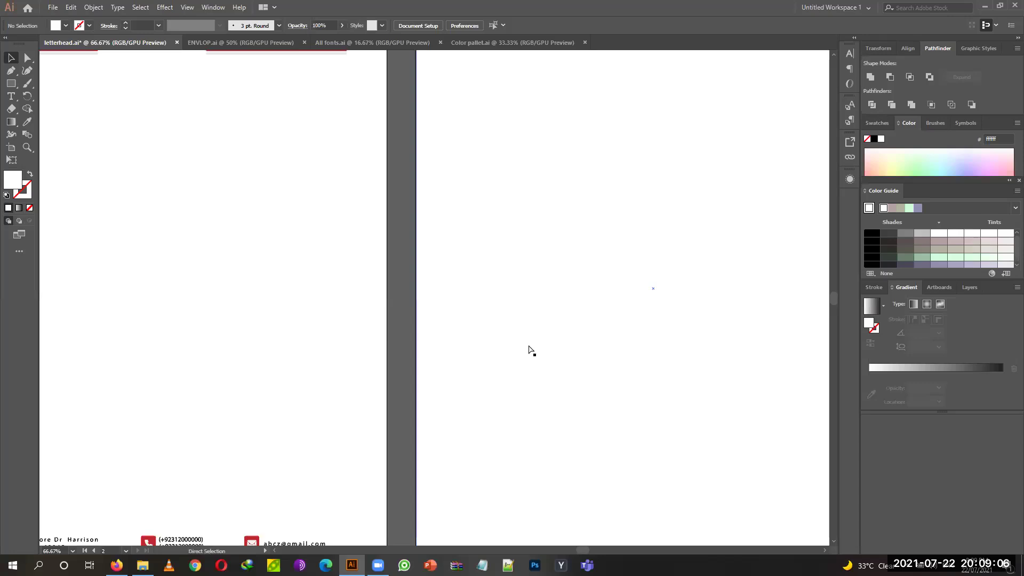
{"action": "key", "text": "ctrl+minus"}
{"action": "left_click_drag", "start_coordinate": [483, 210], "coordinate": [407, 251]}
{"action": "left_click", "coordinate": [76, 311]}
{"action": "left_click", "coordinate": [10, 83]}
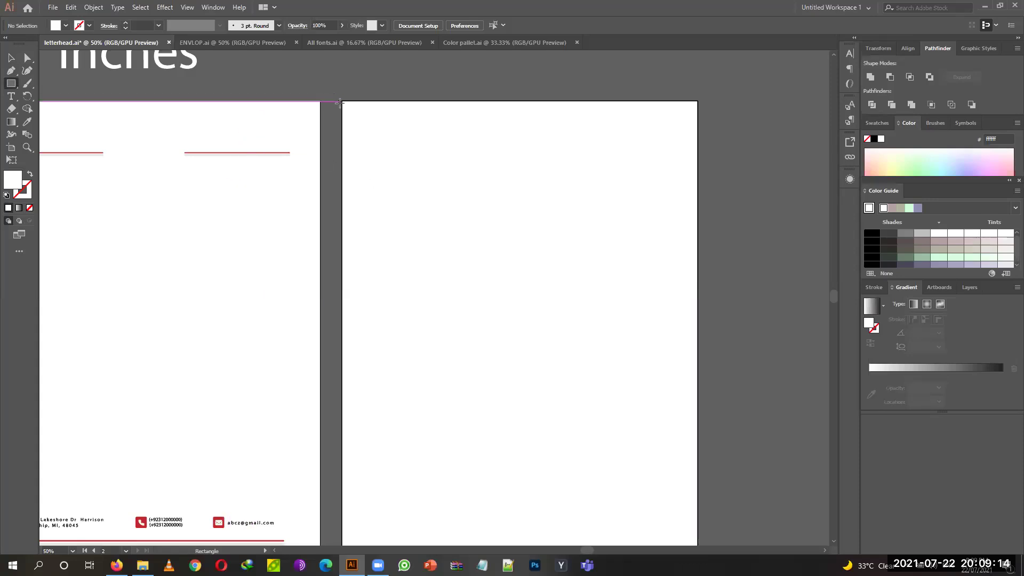
{"action": "left_click_drag", "start_coordinate": [342, 102], "coordinate": [366, 267]}
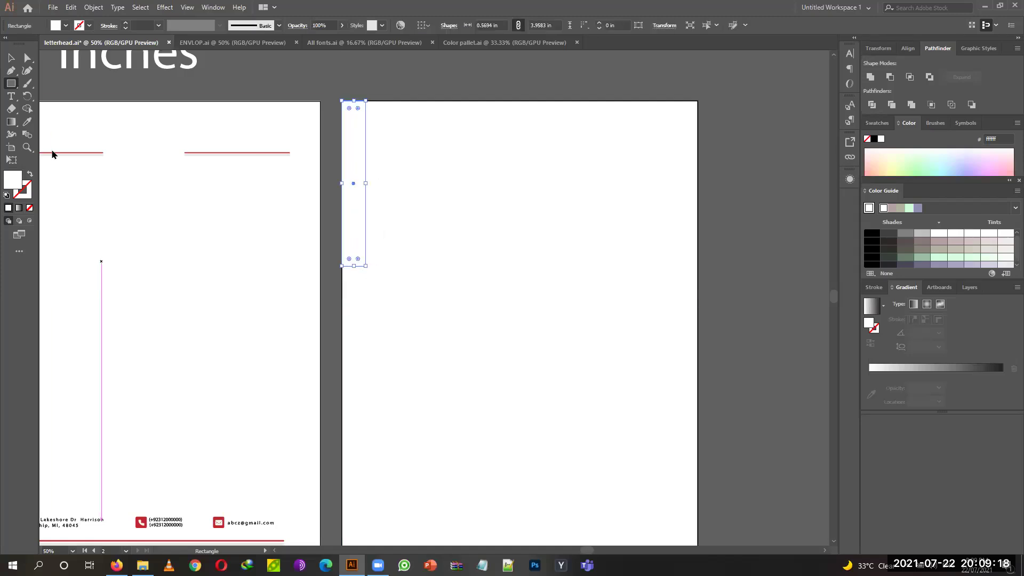
{"action": "left_click", "coordinate": [65, 26]}
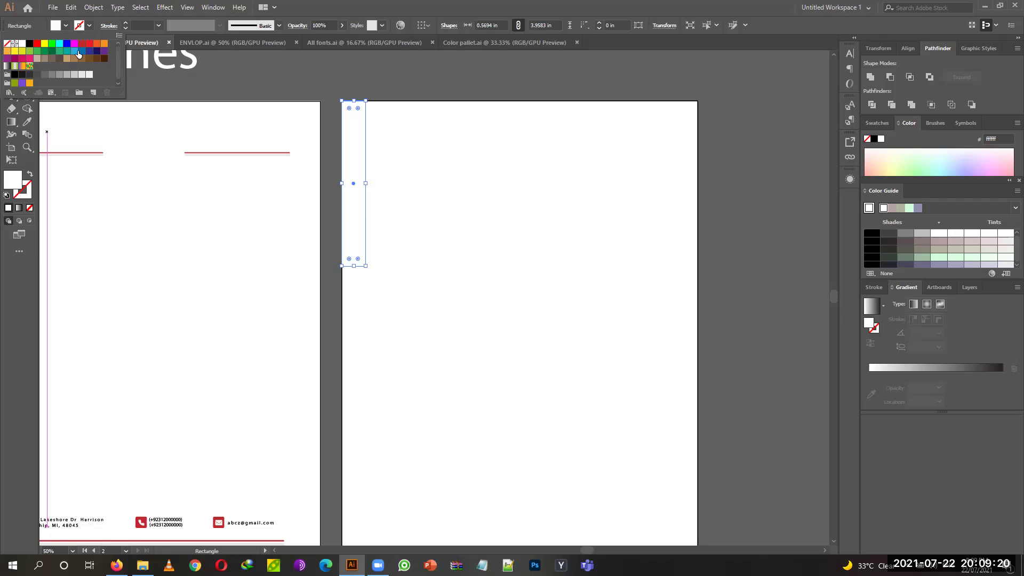
{"action": "left_click", "coordinate": [82, 43]}
Slant the red bar's bottom edge by moving its lower-left anchor point straight down to Y 4.2083 in.
{"action": "key", "text": "a"}
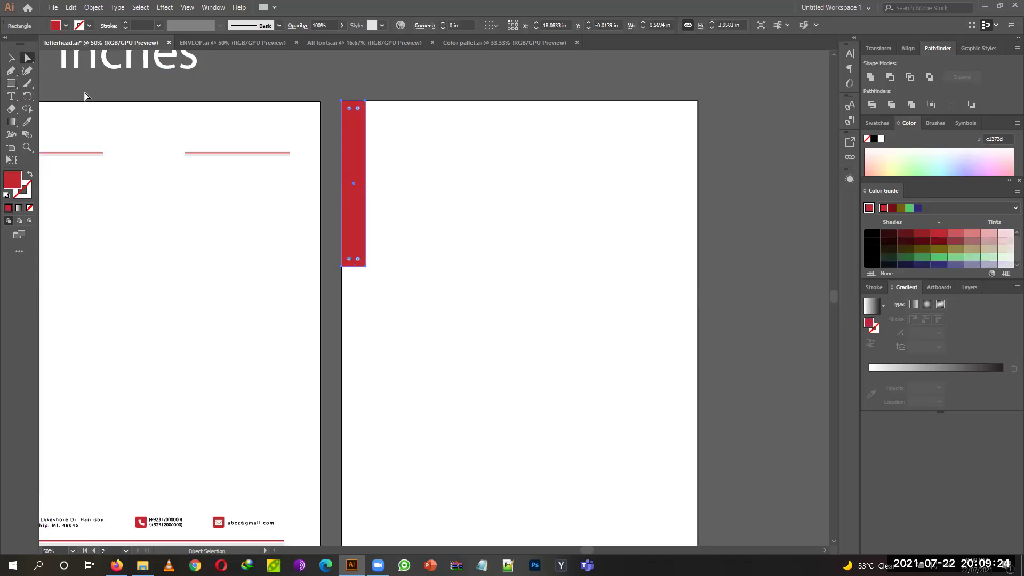
{"action": "left_click", "coordinate": [342, 266]}
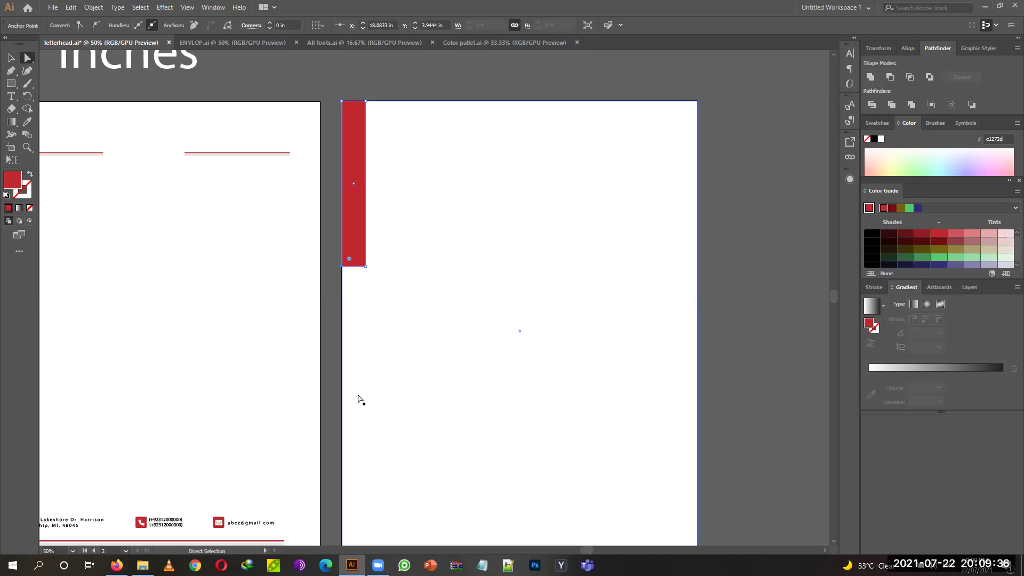
{"action": "key", "text": "ctrl+plus"}
{"action": "key", "text": "ctrl+plus"}
{"action": "key", "text": "ctrl+plus"}
{"action": "key", "text": "ctrl+plus"}
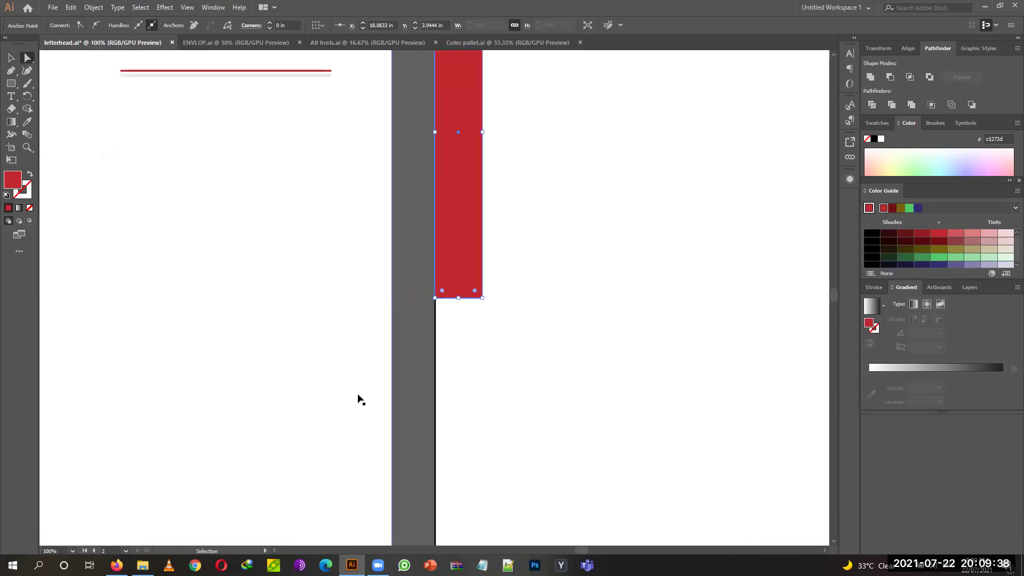
{"action": "key", "text": "ctrl+plus"}
{"action": "key", "text": "ctrl+plus"}
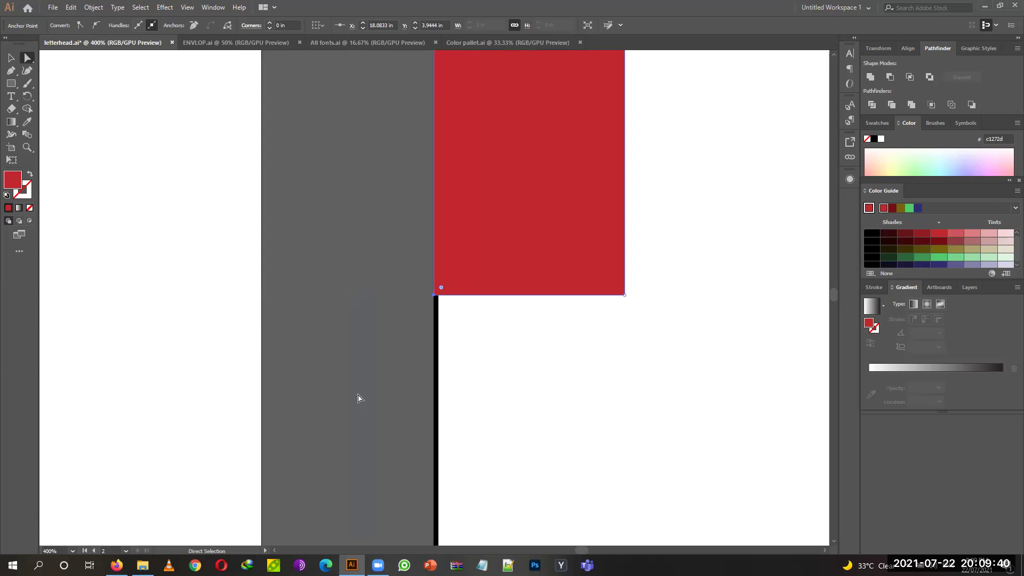
{"action": "key", "text": "Down"}
{"action": "key", "text": "Down"}
{"action": "key", "text": "Down"}
{"action": "key", "text": "Down"}
{"action": "key", "text": "Down"}
{"action": "key", "text": "Down"}
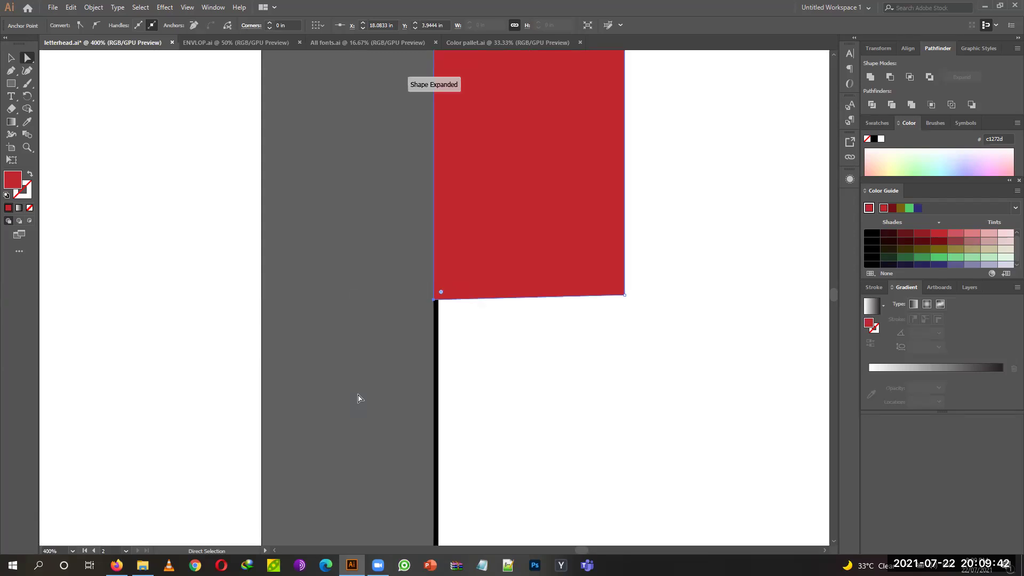
{"action": "key", "text": "Down"}
{"action": "key", "text": "Down"}
{"action": "key", "text": "Down"}
{"action": "key", "text": "Down"}
{"action": "key", "text": "Down"}
{"action": "key", "text": "Down"}
{"action": "key", "text": "Down"}
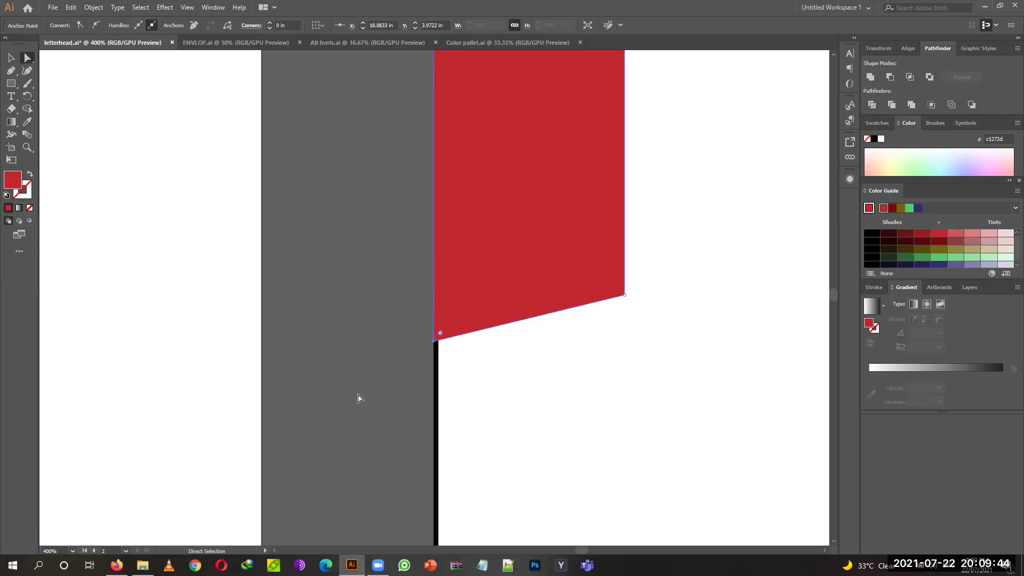
{"action": "key", "text": "Down"}
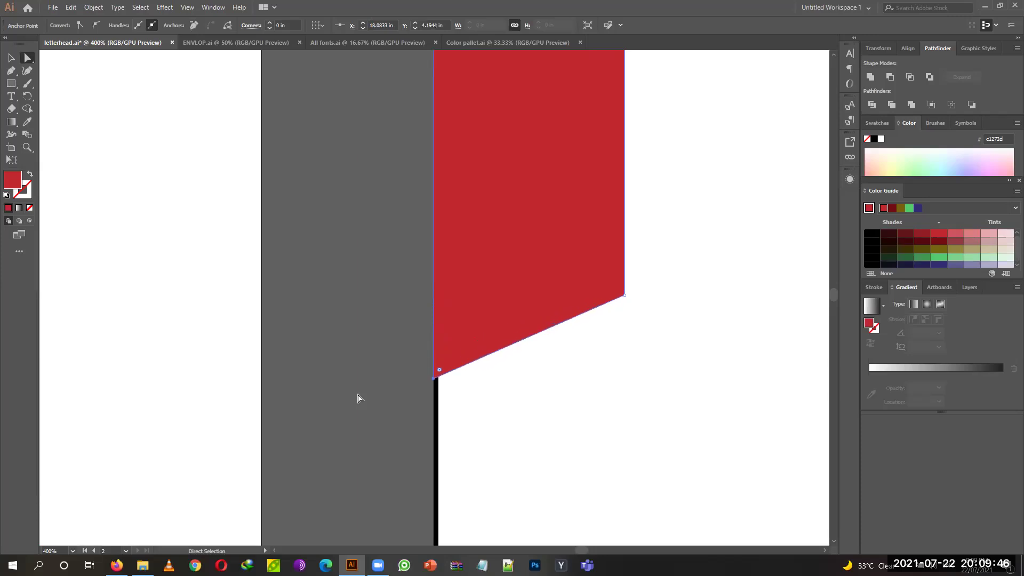
{"action": "key", "text": "Down"}
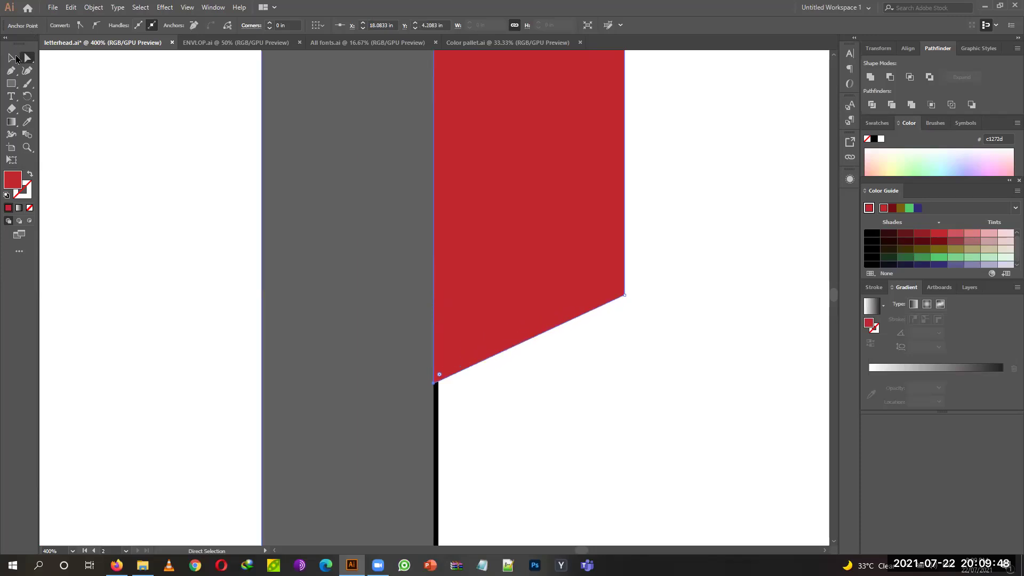
{"action": "left_click", "coordinate": [11, 59]}
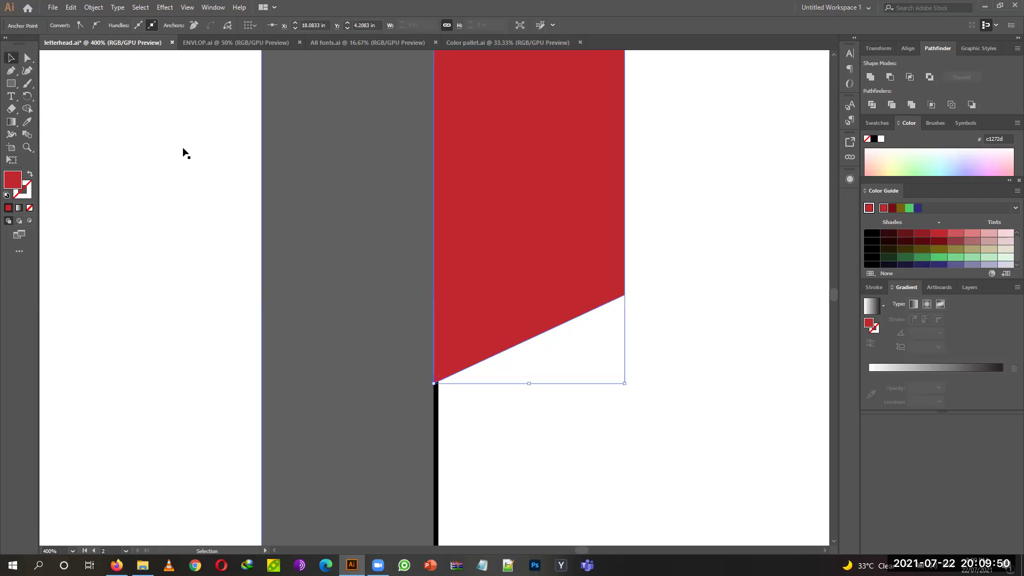
{"action": "left_click", "coordinate": [328, 301]}
{"action": "key", "text": "ctrl+1"}
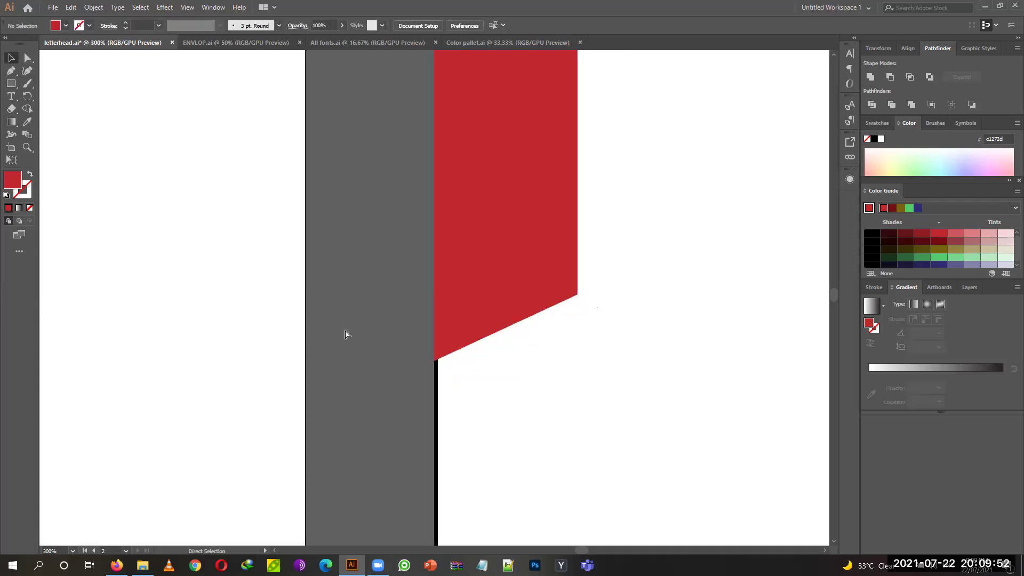
{"action": "key", "text": "ctrl+minus"}
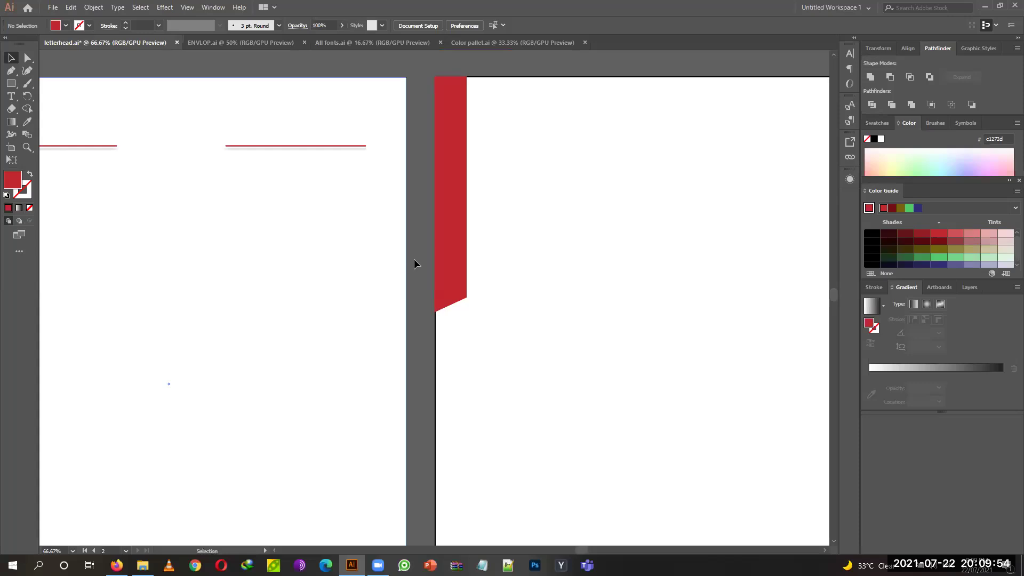
{"action": "left_click", "coordinate": [445, 255]}
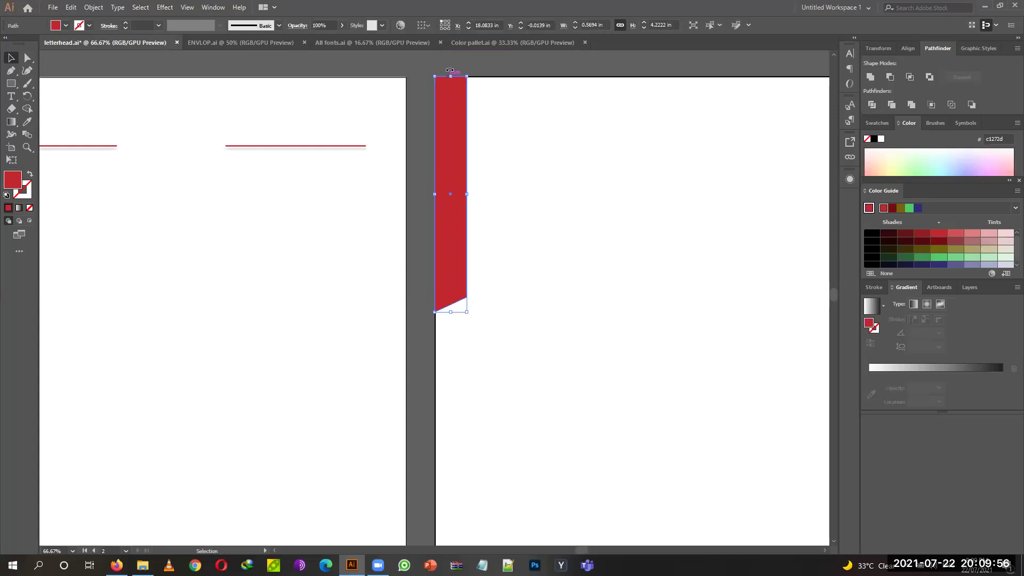
{"action": "left_click_drag", "start_coordinate": [453, 79], "coordinate": [453, 98]}
{"action": "key", "text": "ctrl+z"}
{"action": "left_click", "coordinate": [416, 222]}
Duplicate the red bar directly below the original along the page's left edge and reflect the copy across the vertical axis.
{"action": "left_click_drag", "start_coordinate": [450, 202], "coordinate": [471, 398]}
{"action": "scroll", "coordinate": [470, 331], "scroll_direction": "down", "scroll_amount": 3}
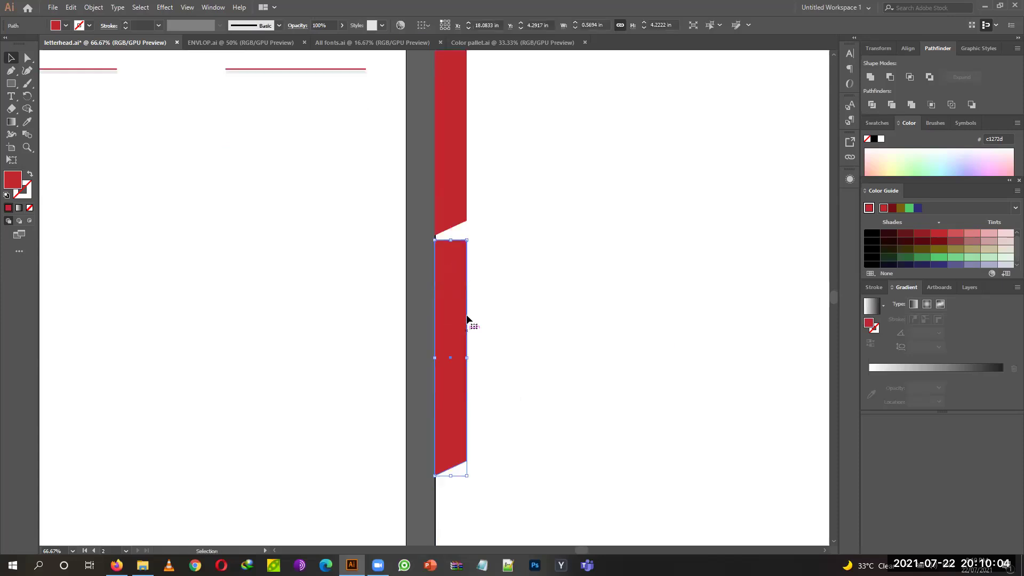
{"action": "right_click", "coordinate": [450, 270]}
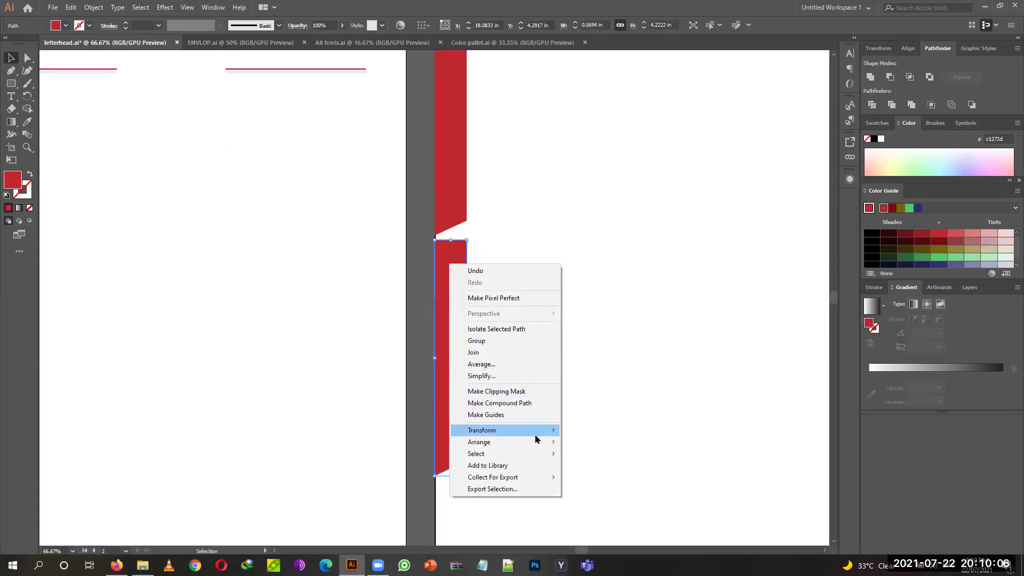
{"action": "mouse_move", "coordinate": [534, 432]}
{"action": "left_click", "coordinate": [601, 470]}
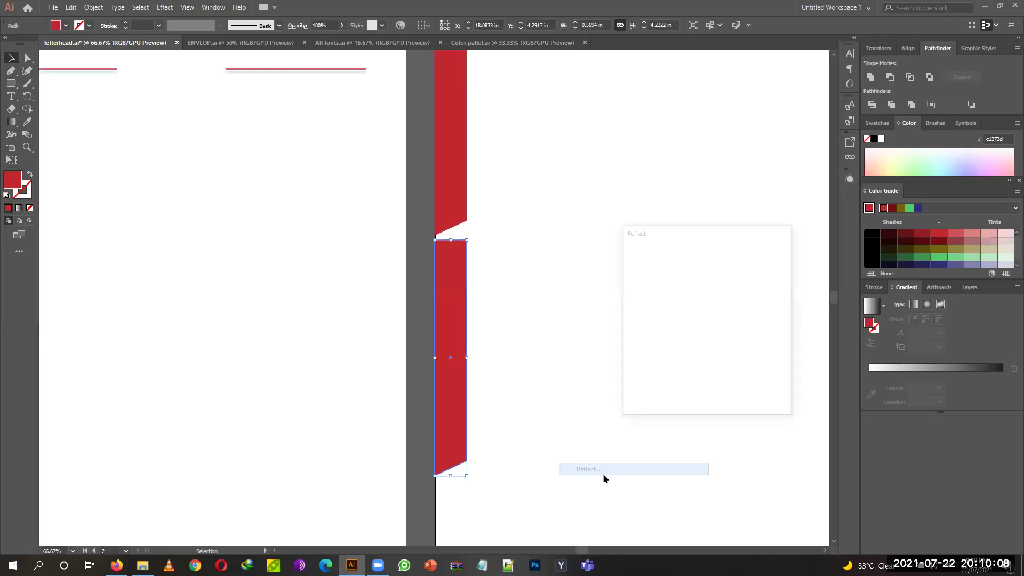
{"action": "left_click", "coordinate": [654, 373]}
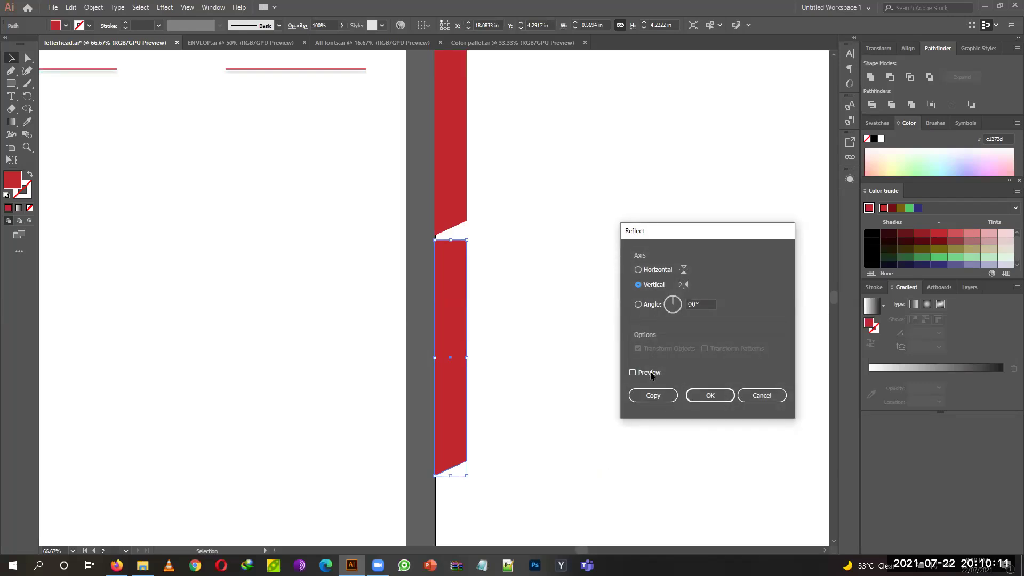
{"action": "left_click", "coordinate": [710, 395]}
Reflect the lower red bar across the horizontal axis so its slanted end faces the upper bar.
{"action": "right_click", "coordinate": [464, 297]}
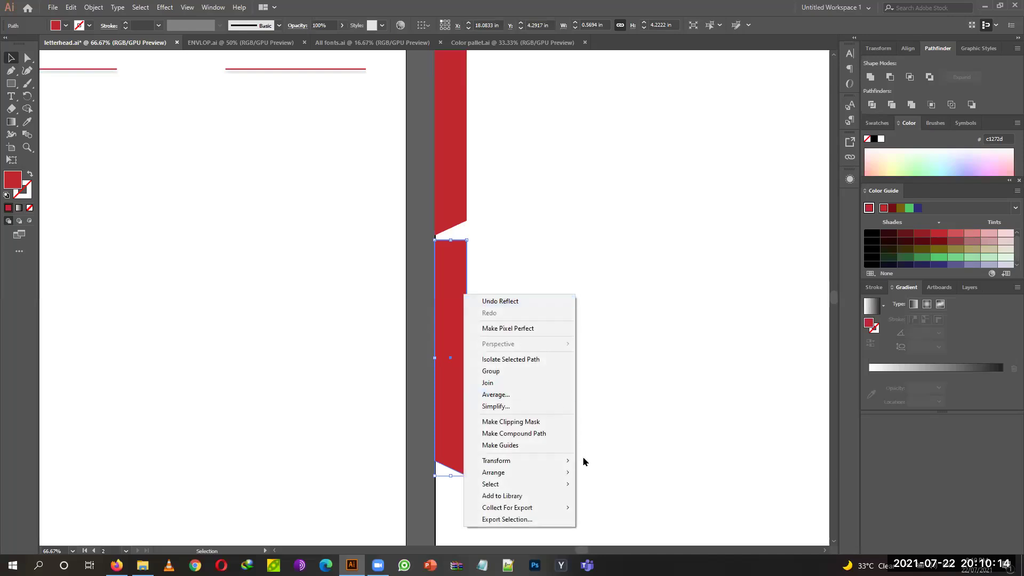
{"action": "mouse_move", "coordinate": [568, 476]}
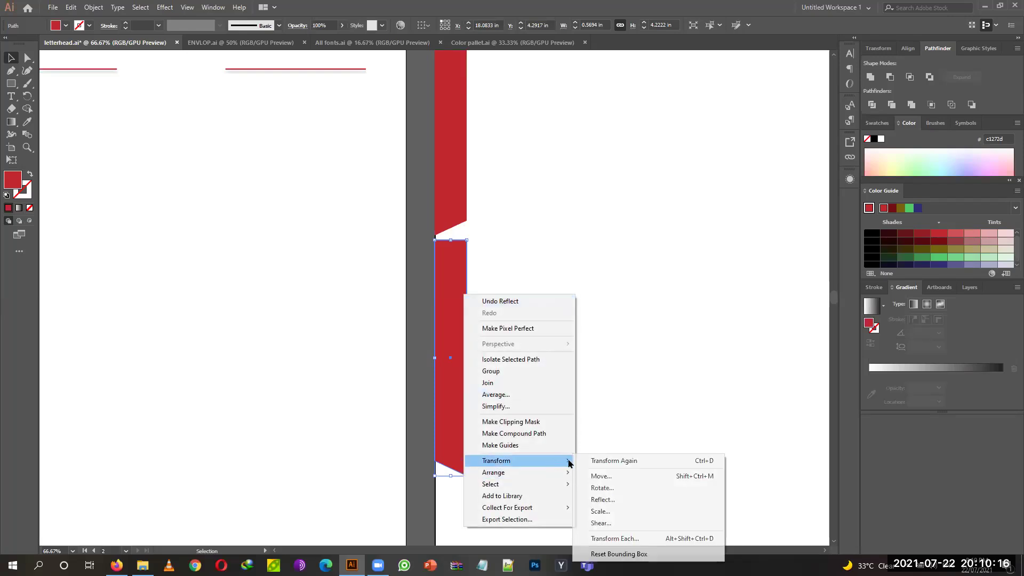
{"action": "left_click", "coordinate": [606, 500]}
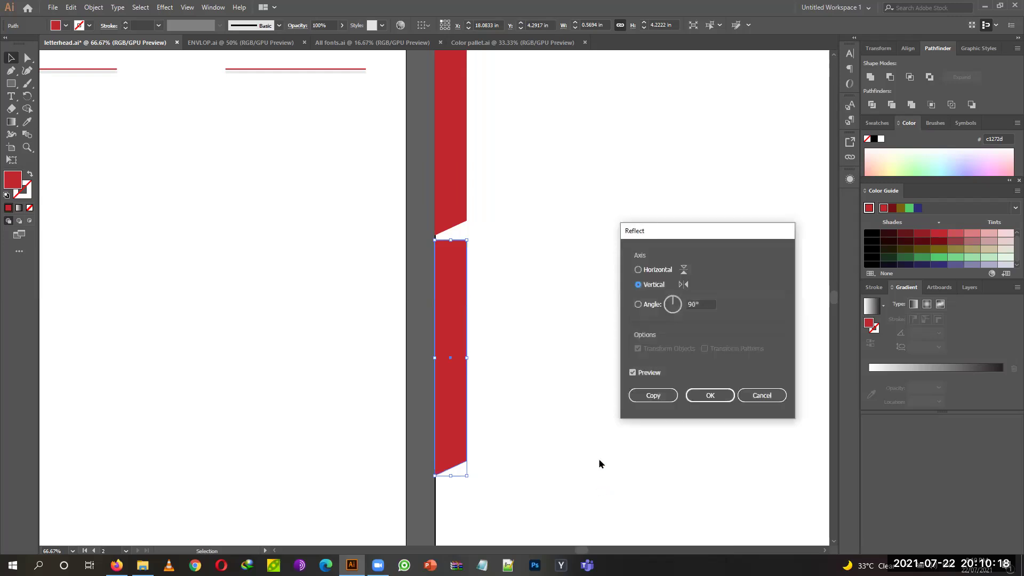
{"action": "left_click", "coordinate": [642, 271]}
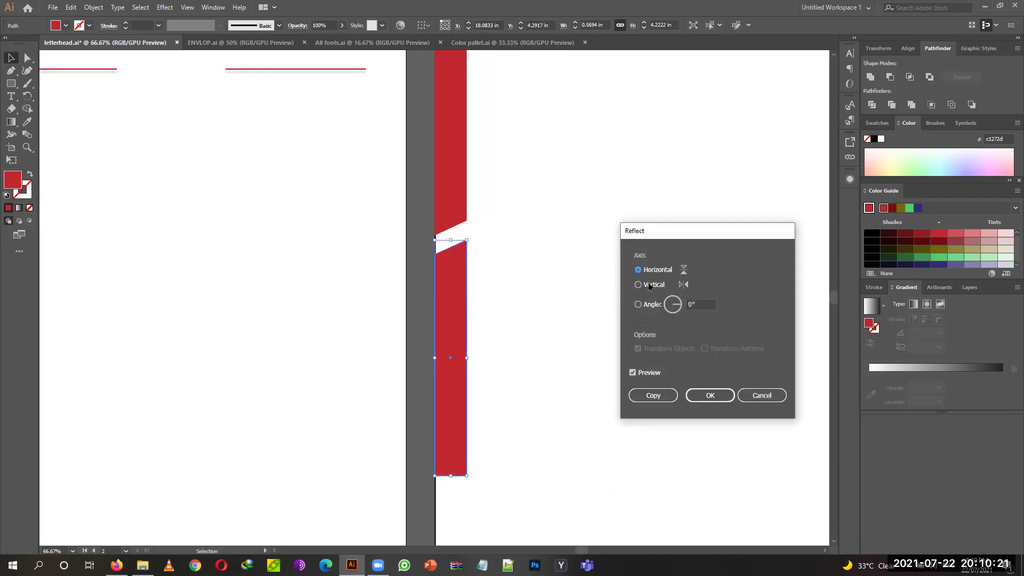
{"action": "left_click", "coordinate": [710, 396]}
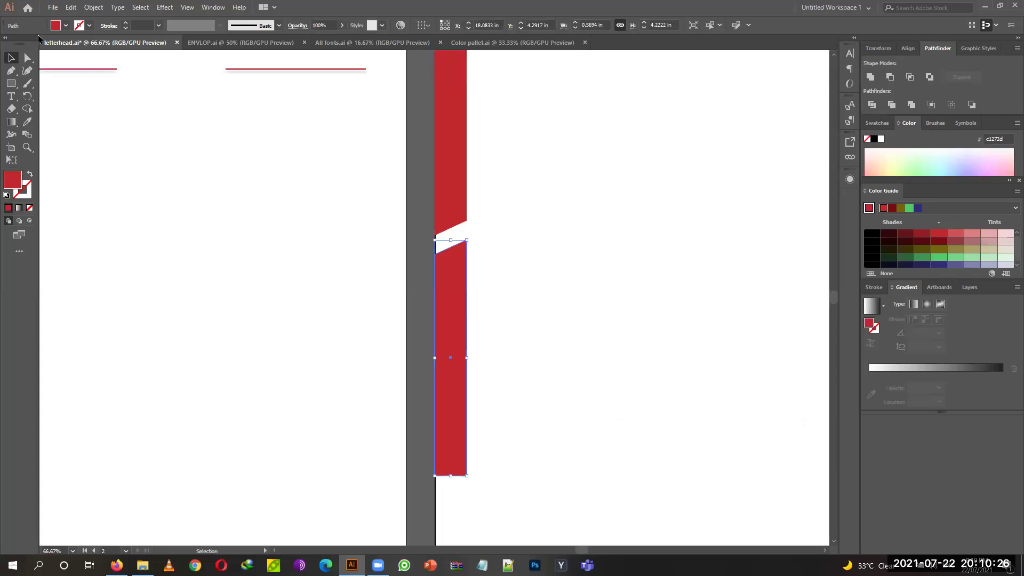
Fill the lower bar with light gray #CCCCCC (R=204 G=204 B=204) and deselect it.
{"action": "left_click", "coordinate": [66, 26]}
{"action": "left_click", "coordinate": [54, 76]}
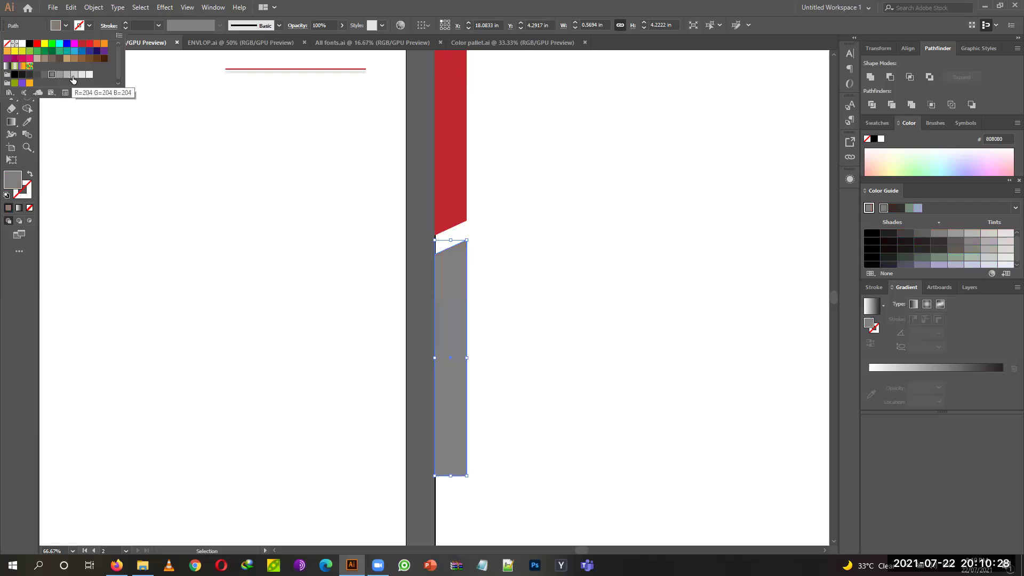
{"action": "left_click", "coordinate": [74, 76]}
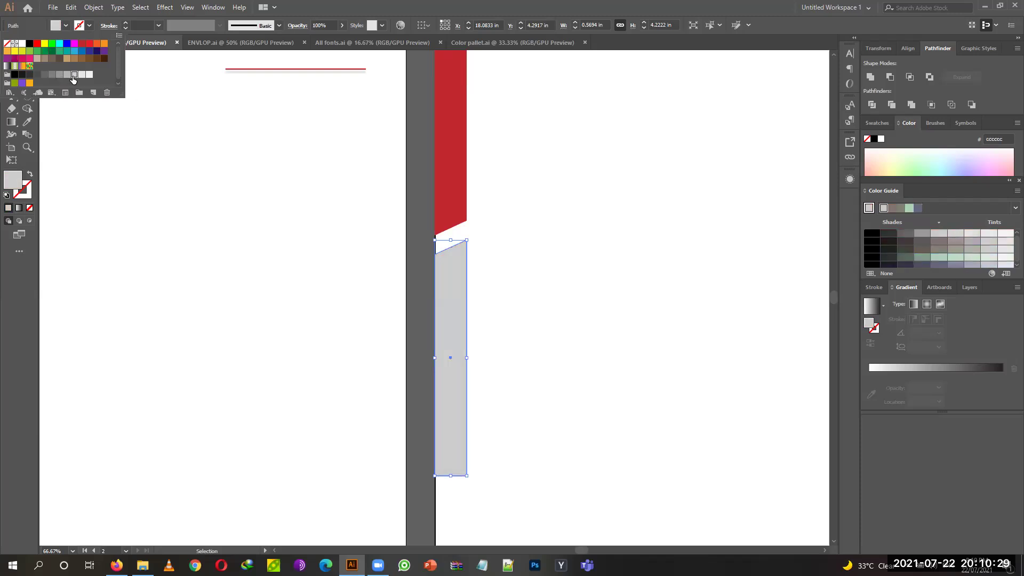
{"action": "left_click", "coordinate": [419, 240]}
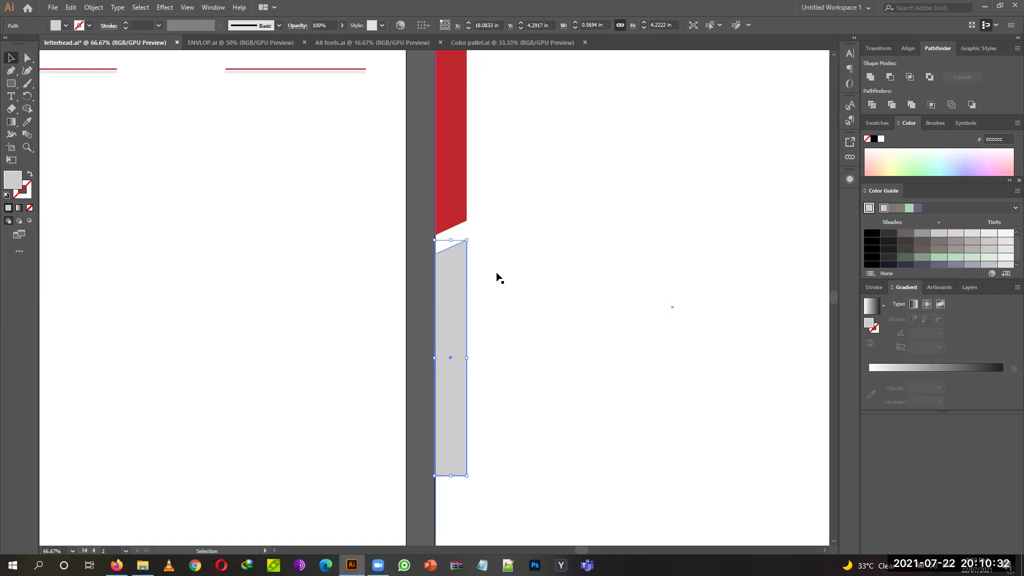
{"action": "left_click_drag", "start_coordinate": [599, 343], "coordinate": [288, 281]}
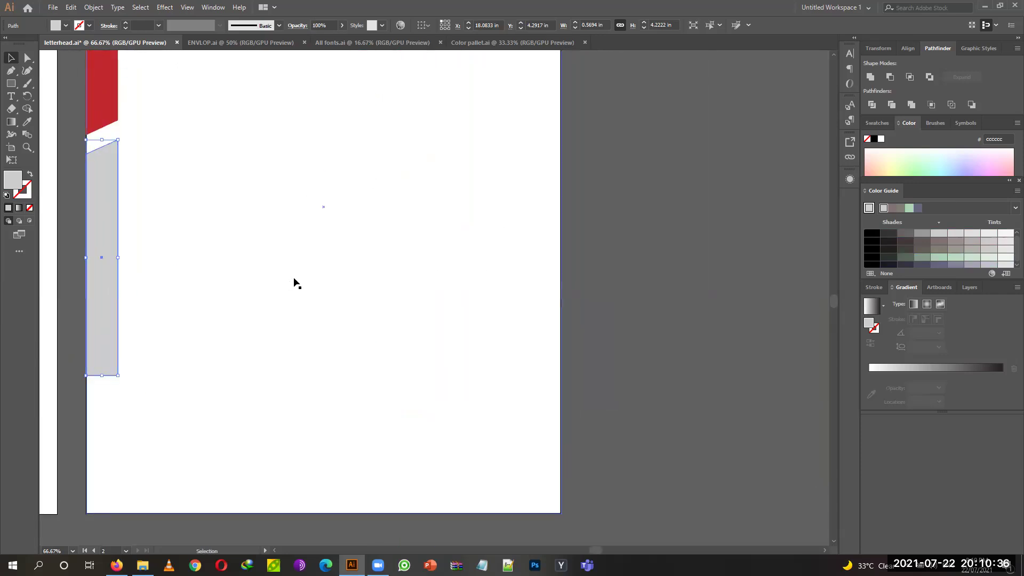
{"action": "left_click", "coordinate": [266, 294]}
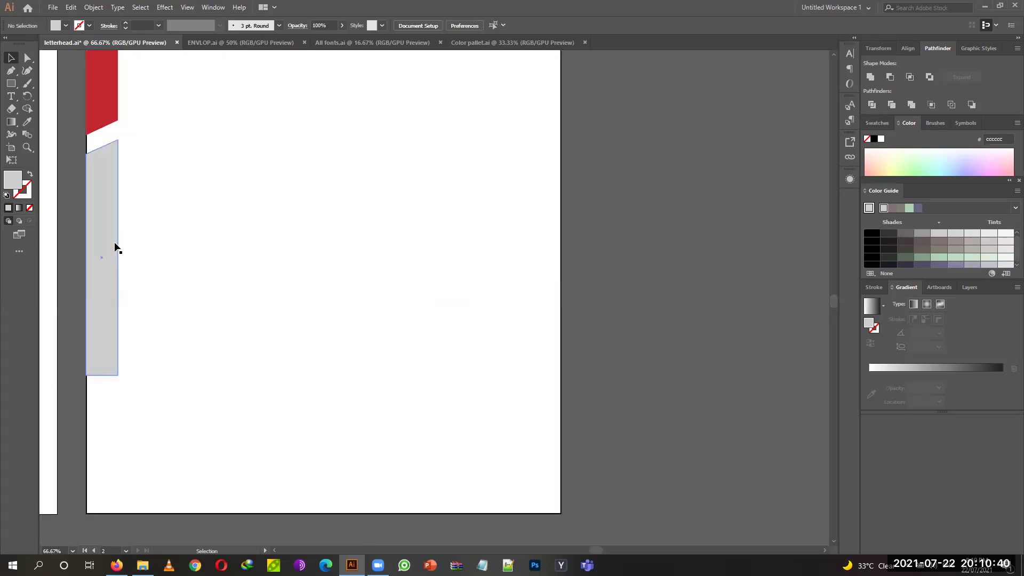
Duplicate the light gray bar to the third page's lower-right corner, aligned with the page's right edge.
{"action": "left_click_drag", "start_coordinate": [225, 193], "coordinate": [243, 174]}
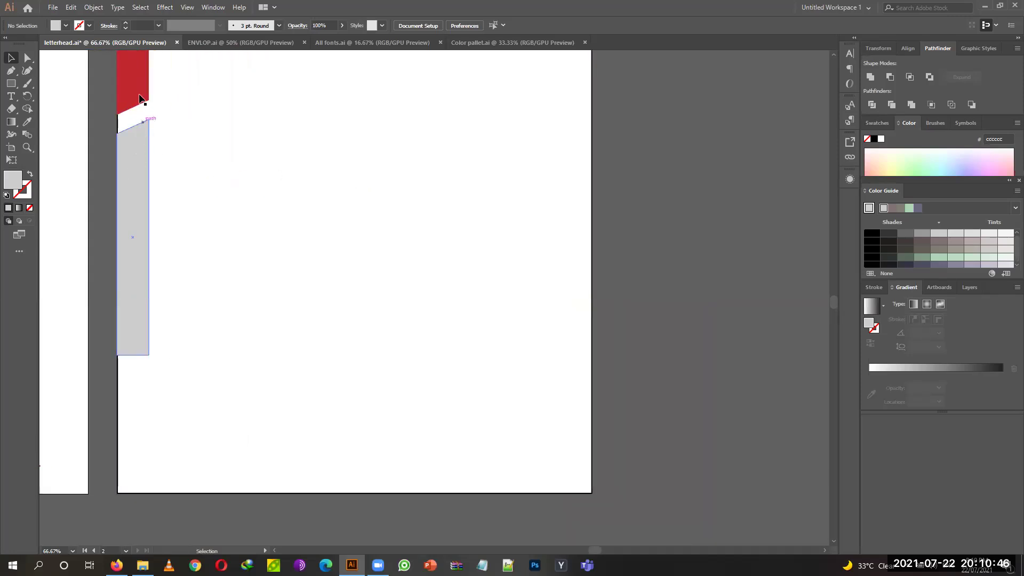
{"action": "left_click_drag", "start_coordinate": [141, 224], "coordinate": [576, 530]}
{"action": "scroll", "coordinate": [635, 443], "scroll_direction": "down", "scroll_amount": 4}
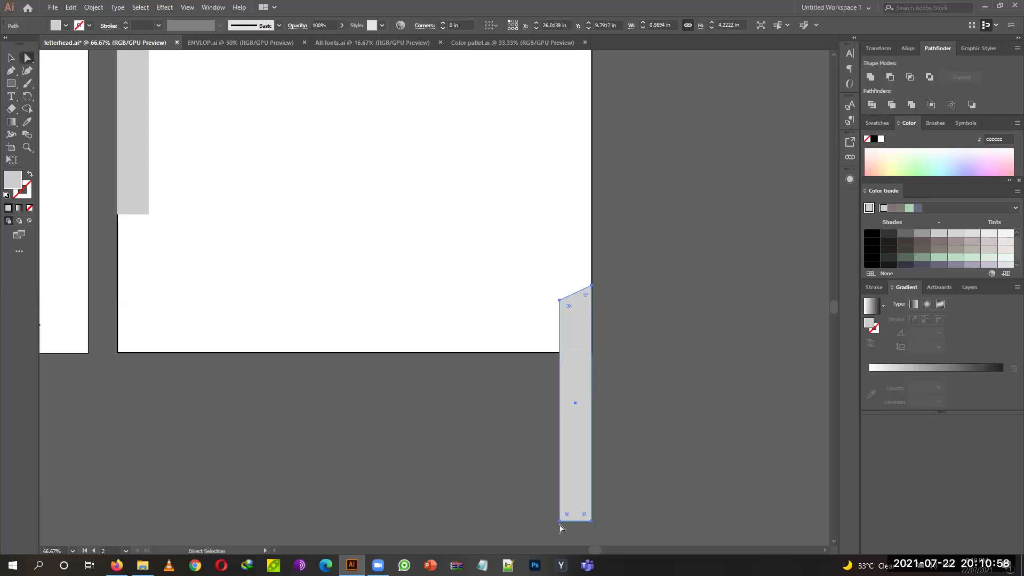
Shorten the duplicated gray bar to about 1.12 in high by raising its two bottom anchor points to the page's bottom edge.
{"action": "left_click", "coordinate": [591, 521]}
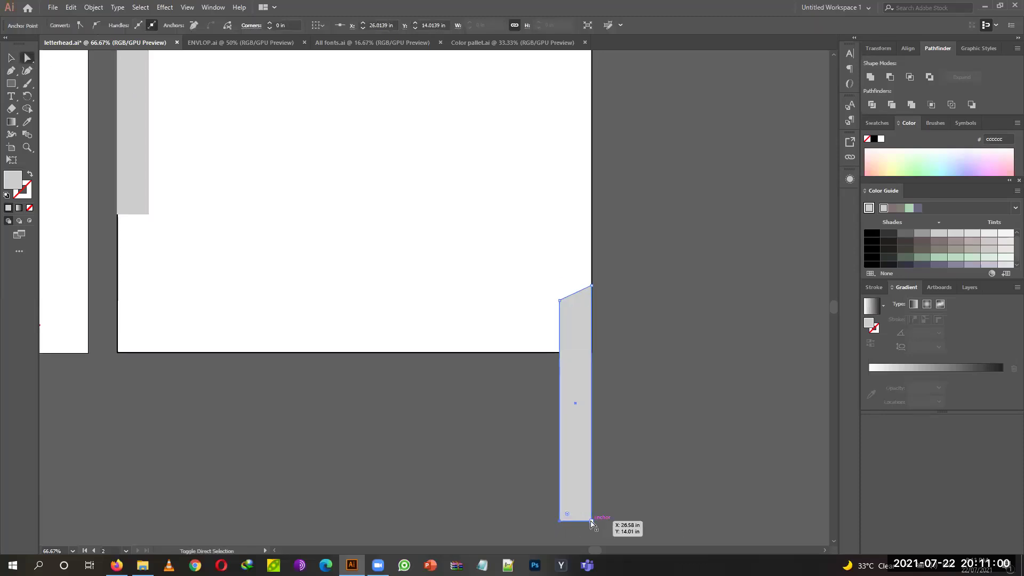
{"action": "left_click", "coordinate": [591, 522], "text": "shift"}
{"action": "key", "text": "Up"}
{"action": "key", "text": "Up"}
{"action": "key", "text": "Up"}
{"action": "key", "text": "Up"}
{"action": "key", "text": "Up"}
{"action": "key", "text": "Up"}
{"action": "key", "text": "Up"}
{"action": "key", "text": "Up"}
{"action": "key", "text": "Up"}
{"action": "key", "text": "Up"}
{"action": "key", "text": "Up"}
{"action": "key", "text": "Up"}
{"action": "key", "text": "Up"}
{"action": "key", "text": "Up"}
{"action": "key", "text": "Up"}
{"action": "key", "text": "Up"}
{"action": "key", "text": "Up"}
{"action": "key", "text": "Up"}
{"action": "key", "text": "Up"}
{"action": "key", "text": "Up"}
{"action": "key", "text": "Up"}
{"action": "key", "text": "Up"}
{"action": "key", "text": "Up"}
{"action": "key", "text": "Up"}
{"action": "key", "text": "Up"}
{"action": "key", "text": "Up"}
{"action": "key", "text": "Up"}
{"action": "key", "text": "Up"}
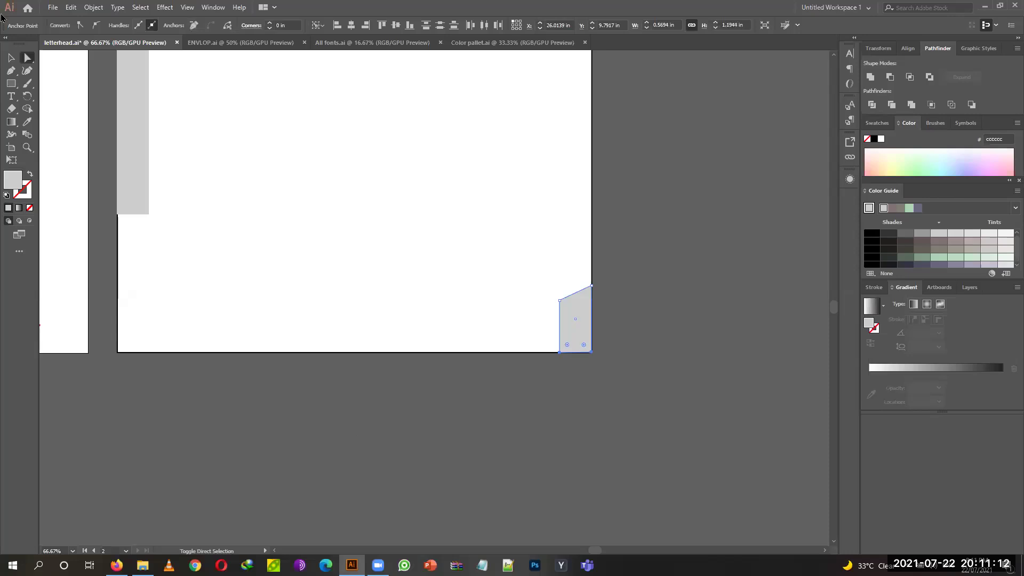
{"action": "left_click", "coordinate": [11, 60]}
{"action": "left_click", "coordinate": [650, 471]}
Duplicate the short corner bar slightly above itself and fill the copy with red #C1272D.
{"action": "left_click_drag", "start_coordinate": [576, 321], "coordinate": [577, 305]}
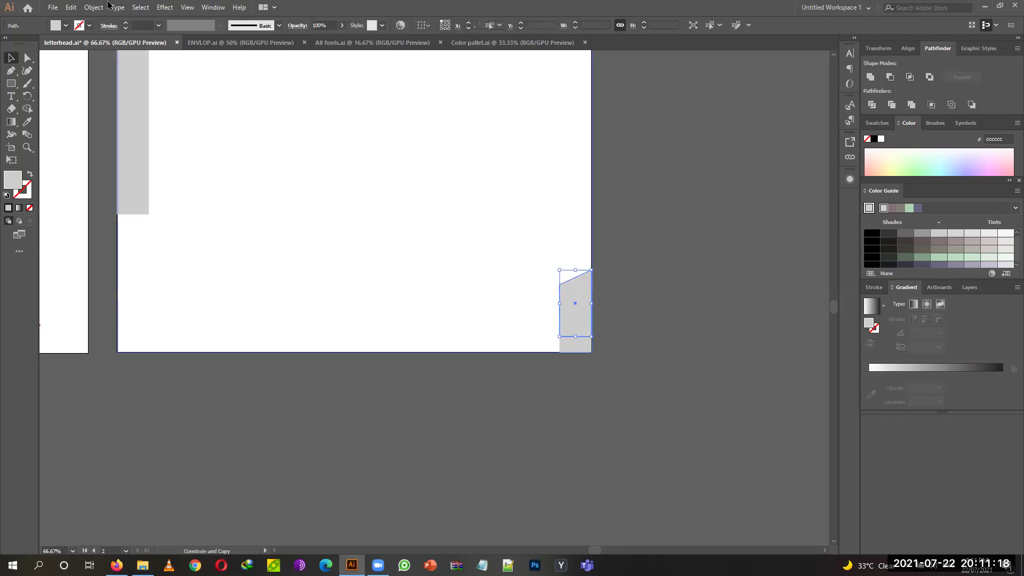
{"action": "left_click", "coordinate": [65, 26]}
{"action": "left_click", "coordinate": [88, 44]}
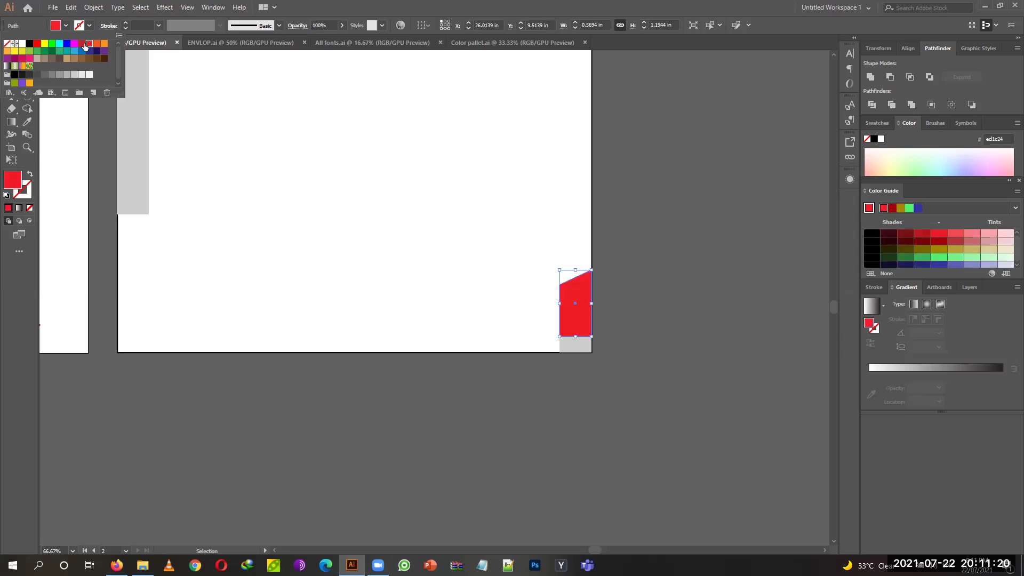
{"action": "left_click", "coordinate": [86, 47]}
Bring the short gray corner bar to the front of the red copy and deselect it.
{"action": "left_click", "coordinate": [585, 421]}
{"action": "left_click", "coordinate": [581, 352]}
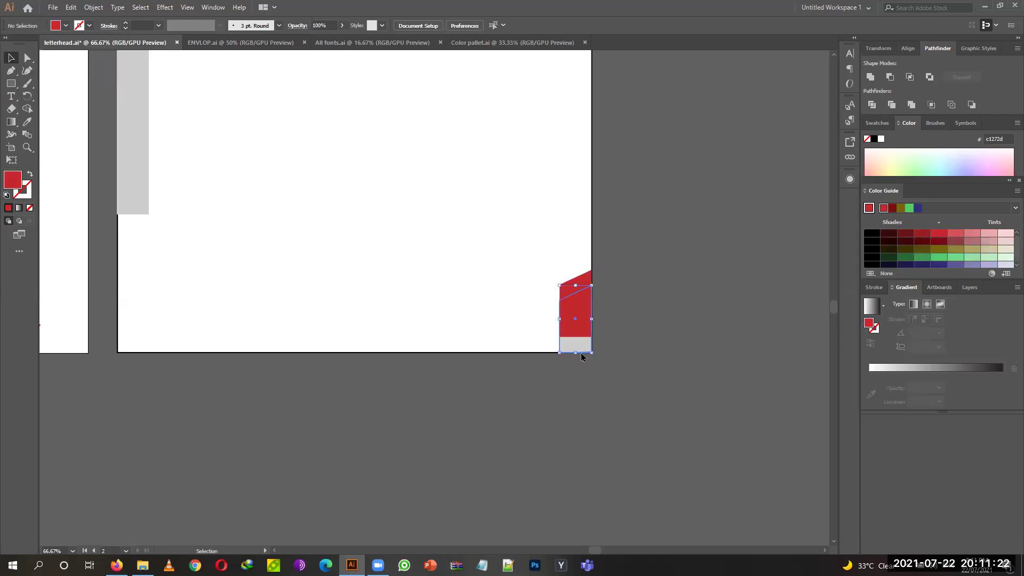
{"action": "right_click", "coordinate": [581, 353]}
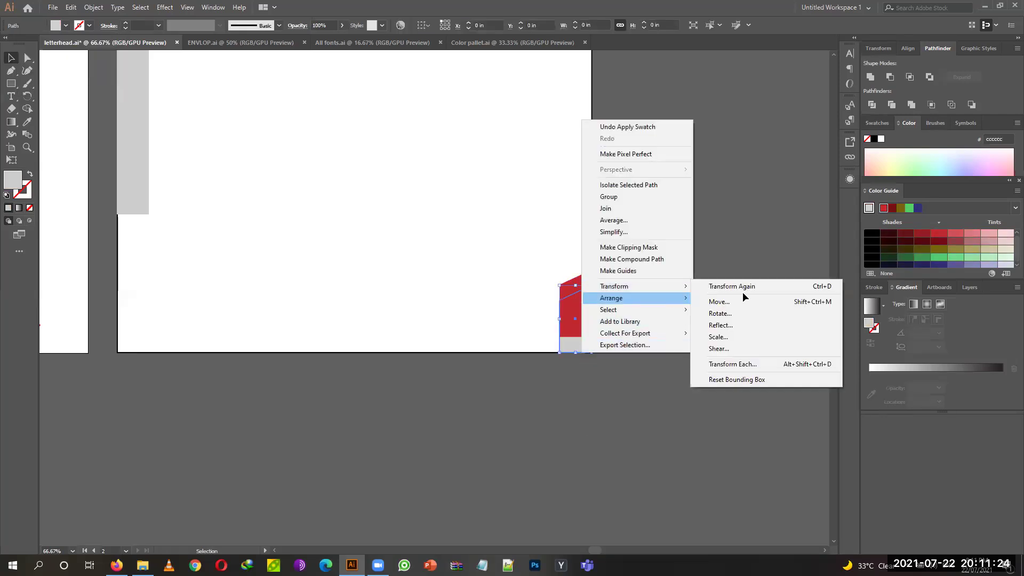
{"action": "left_click", "coordinate": [743, 296]}
{"action": "left_click", "coordinate": [605, 424]}
Place the white E-Rising Trainers logo on the third page, near the top beside the red bar.
{"action": "left_click_drag", "start_coordinate": [385, 432], "coordinate": [486, 539]}
{"action": "left_click", "coordinate": [46, 250]}
{"action": "left_click_drag", "start_coordinate": [357, 139], "coordinate": [355, 231]}
{"action": "left_click_drag", "start_coordinate": [219, 295], "coordinate": [646, 276]}
{"action": "left_click_drag", "start_coordinate": [277, 339], "coordinate": [681, 302]}
{"action": "left_click_drag", "start_coordinate": [115, 107], "coordinate": [254, 247]}
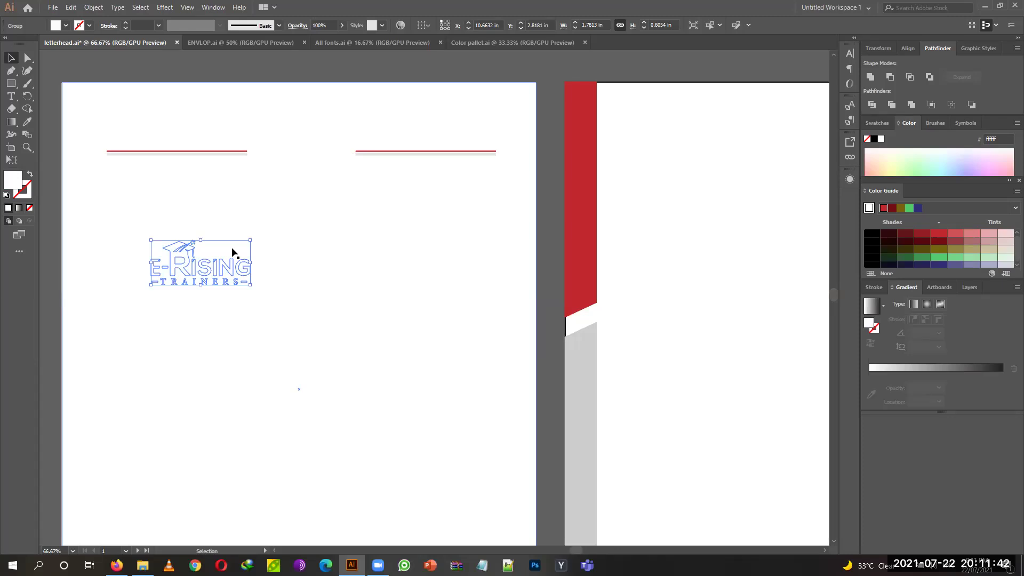
{"action": "left_click_drag", "start_coordinate": [220, 263], "coordinate": [687, 165]}
{"action": "left_click_drag", "start_coordinate": [689, 436], "coordinate": [458, 465]}
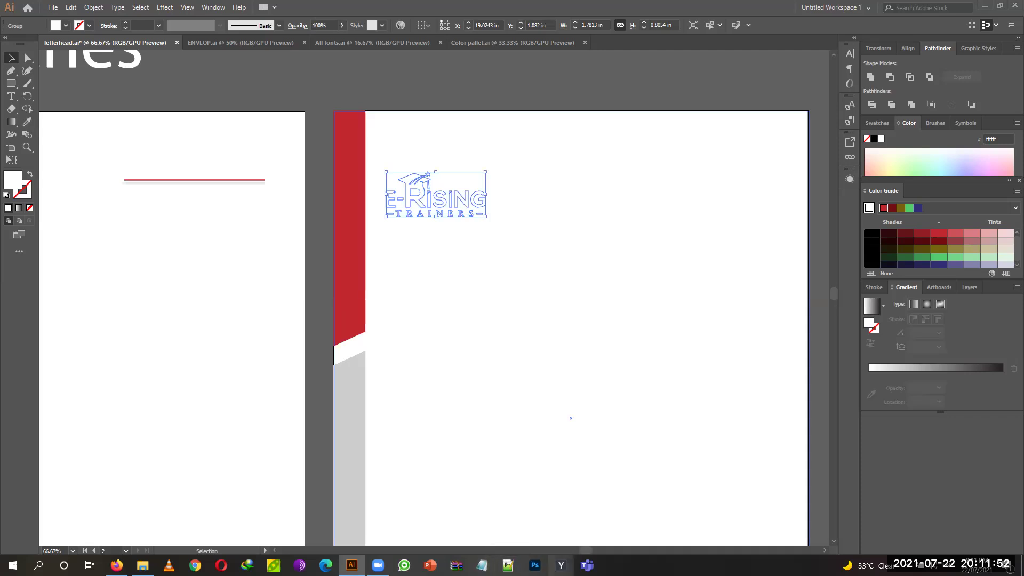
{"action": "left_click", "coordinate": [560, 565]}
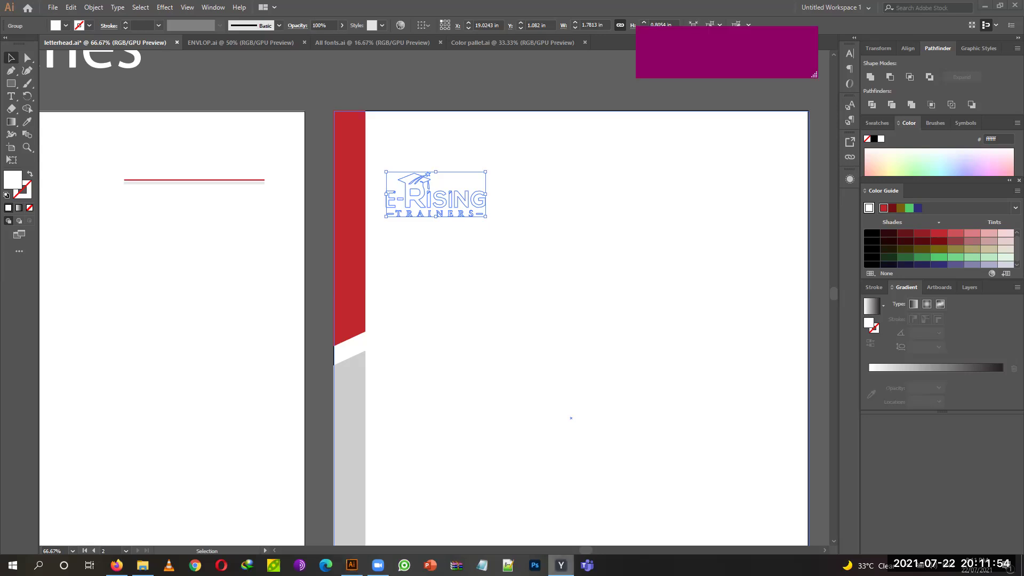
{"action": "left_click", "coordinate": [565, 148]}
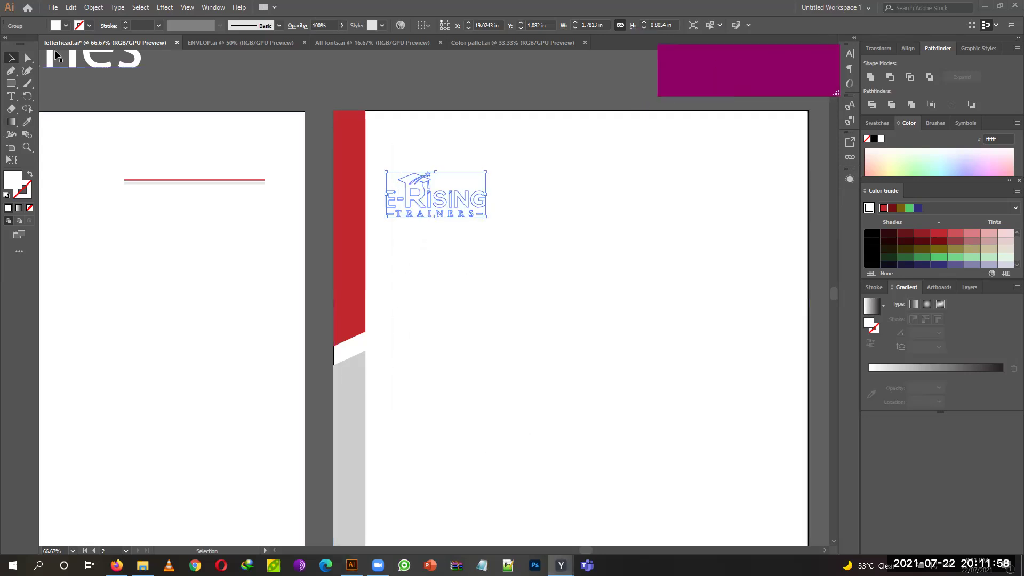
Recolor the logo with the Eyedropper using the left bar's red (#C1272D) and bring it to the front.
{"action": "left_click", "coordinate": [27, 121]}
{"action": "left_click", "coordinate": [336, 142]}
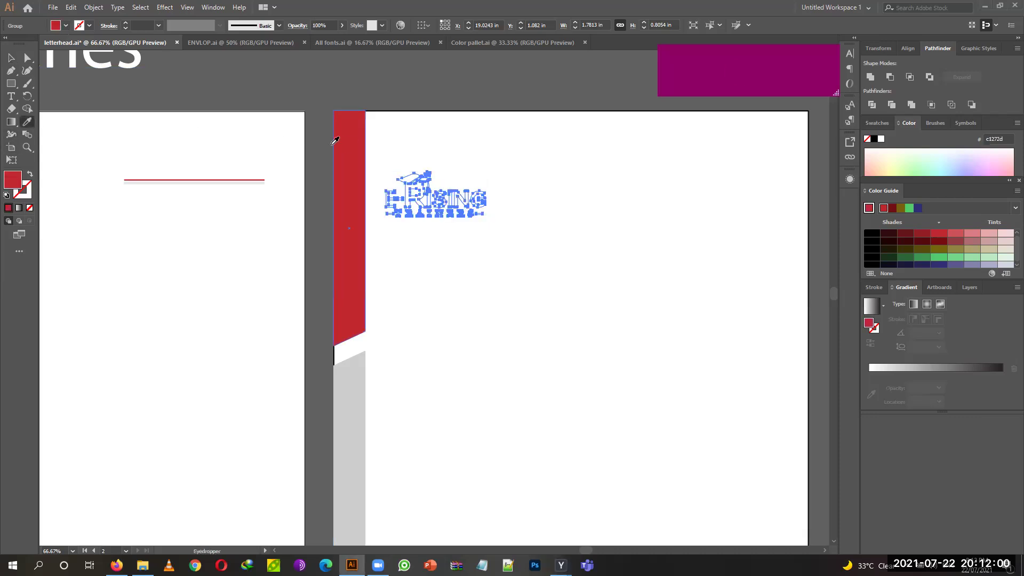
{"action": "left_click", "coordinate": [10, 58]}
{"action": "left_click_drag", "start_coordinate": [457, 137], "coordinate": [243, 130]}
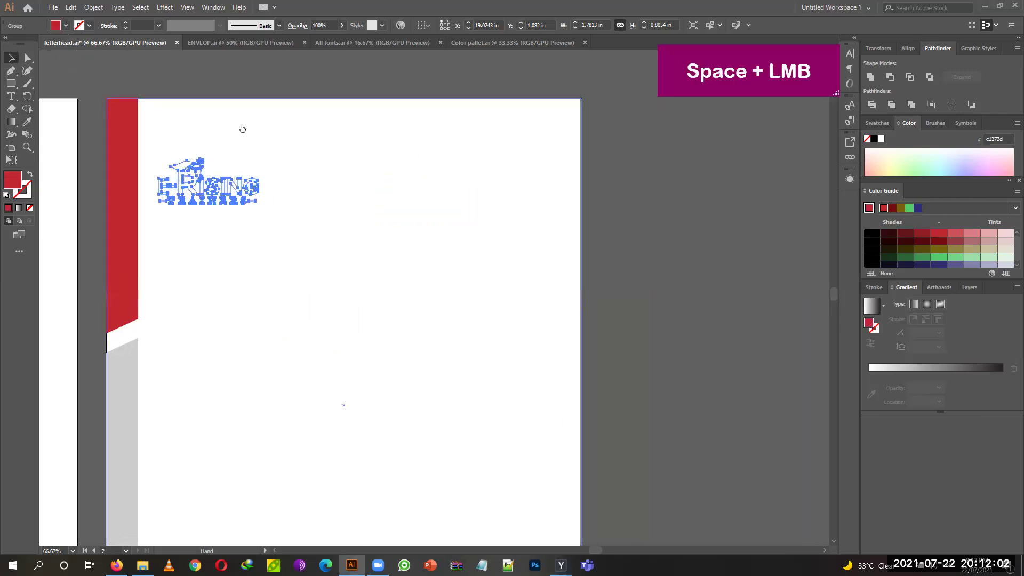
{"action": "right_click", "coordinate": [209, 187]}
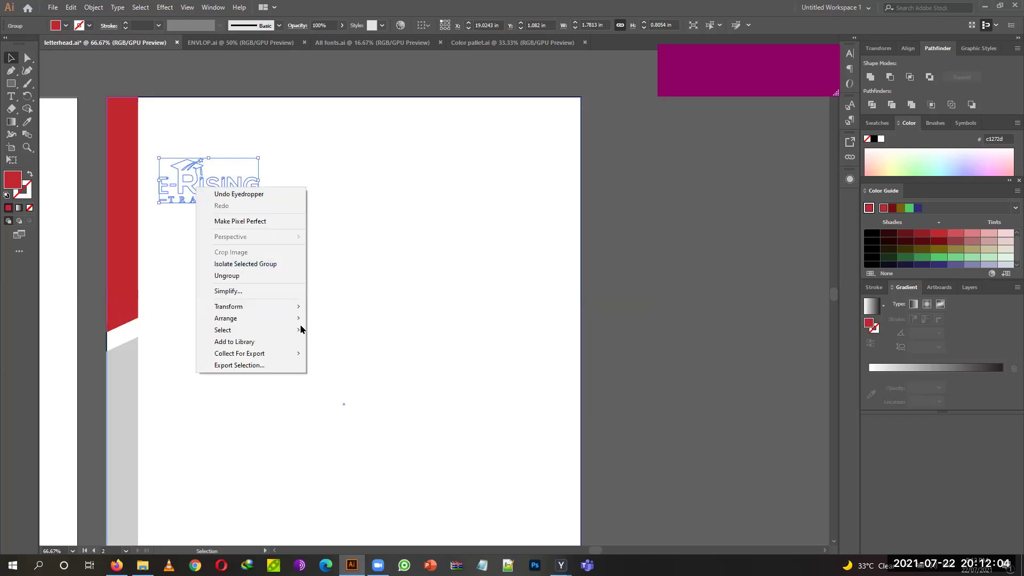
{"action": "left_click", "coordinate": [320, 319]}
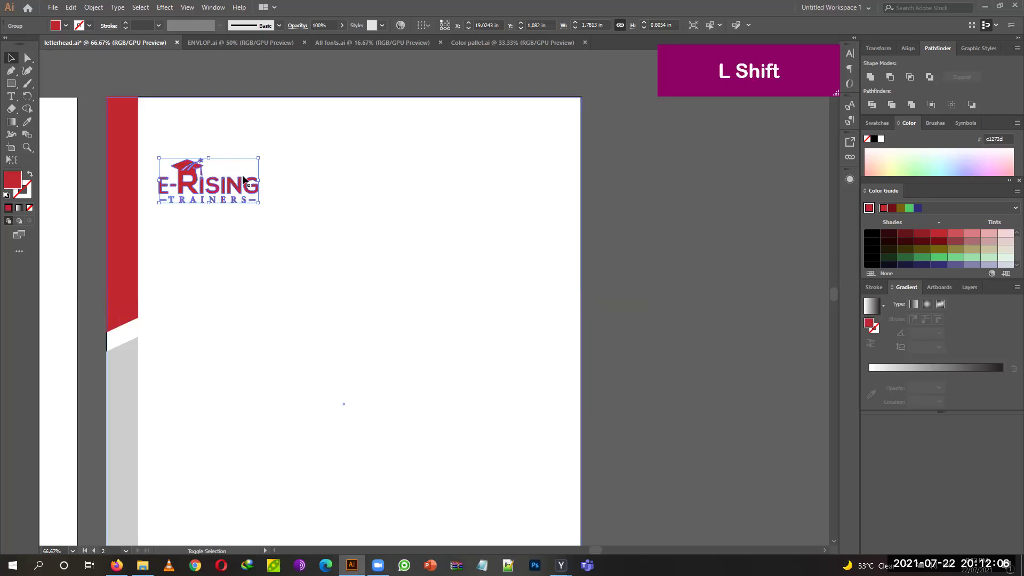
Enlarge the red logo proportionally and center it at the top of the third page.
{"action": "left_click_drag", "start_coordinate": [259, 180], "coordinate": [400, 167]}
{"action": "left_click", "coordinate": [675, 231]}
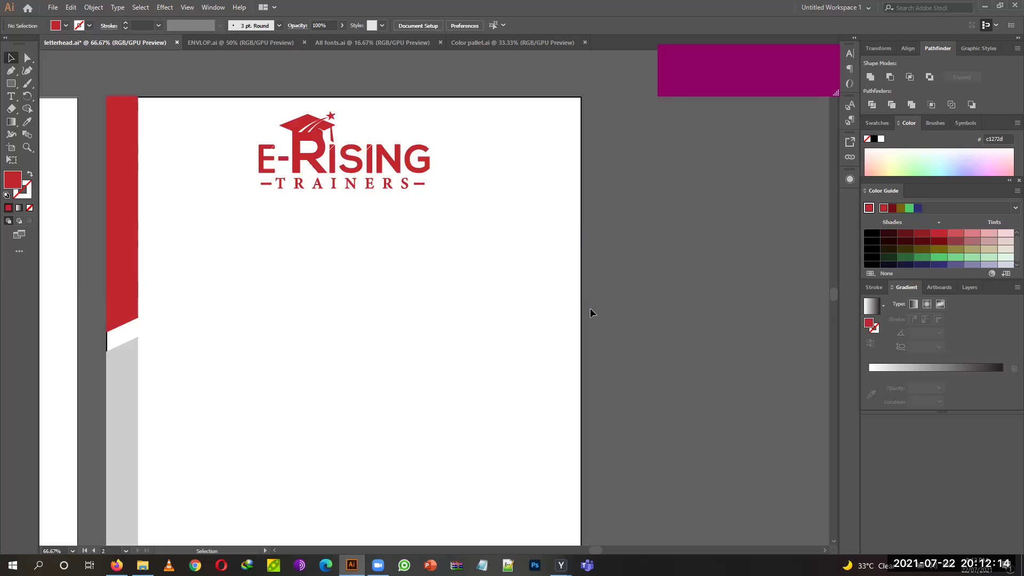
Copy the address, phone and e-mail groups from the second page's footer to the third page's footer and bring them to the front.
{"action": "left_click_drag", "start_coordinate": [598, 324], "coordinate": [619, 109]}
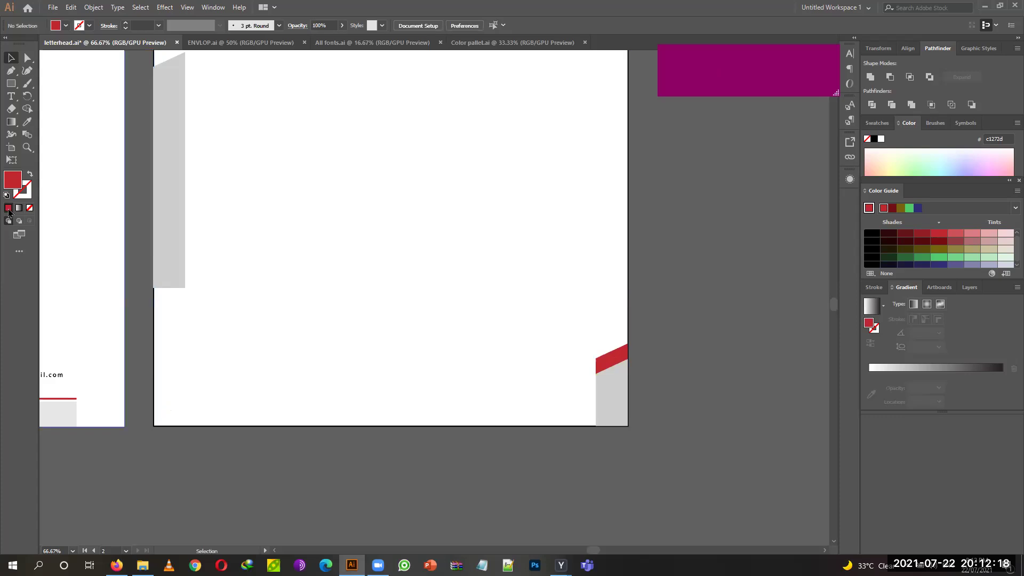
{"action": "left_click_drag", "start_coordinate": [218, 350], "coordinate": [668, 381]}
{"action": "left_click", "coordinate": [267, 354]}
{"action": "left_click", "coordinate": [406, 349], "text": "shift"}
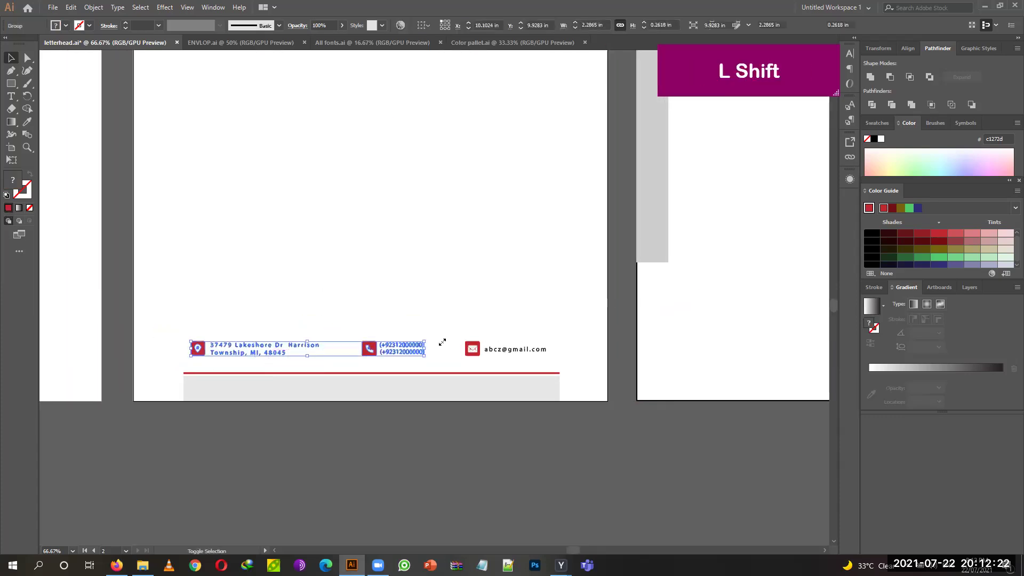
{"action": "left_click", "coordinate": [524, 352], "text": "shift"}
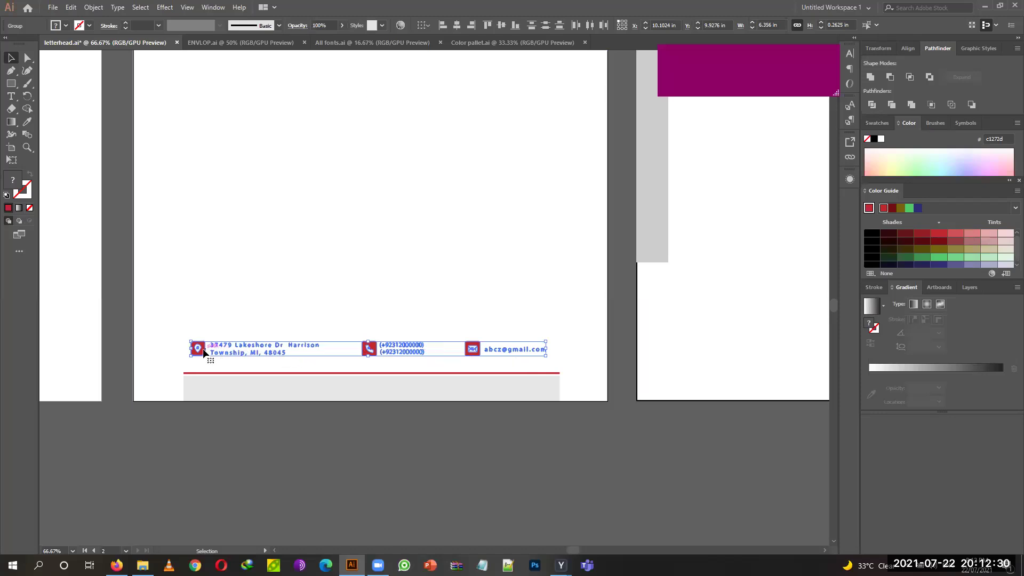
{"action": "left_click_drag", "start_coordinate": [618, 302], "coordinate": [194, 322]}
{"action": "left_click_drag", "start_coordinate": [138, 377], "coordinate": [597, 373]}
{"action": "right_click", "coordinate": [578, 390]}
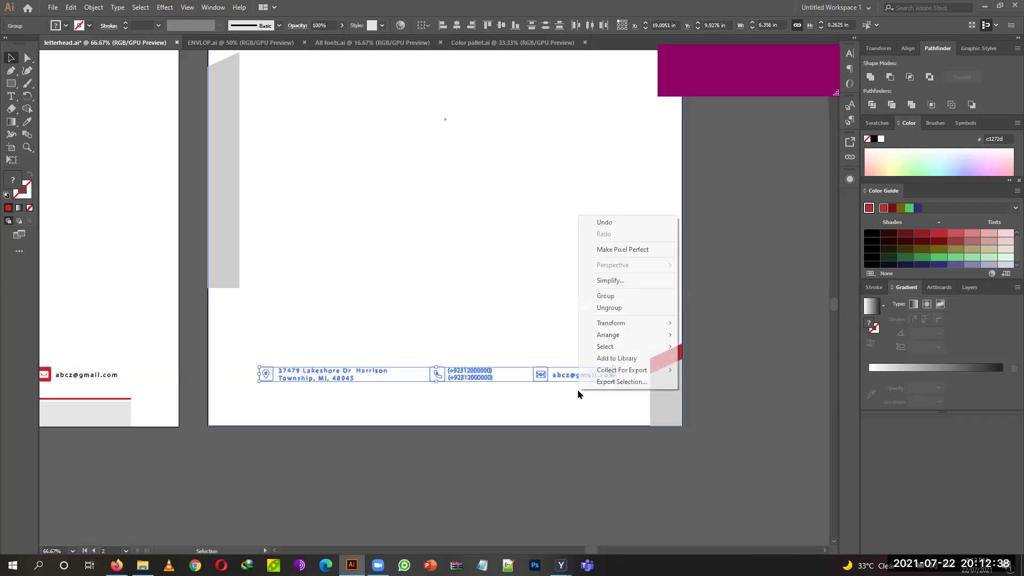
{"action": "mouse_move", "coordinate": [662, 335]}
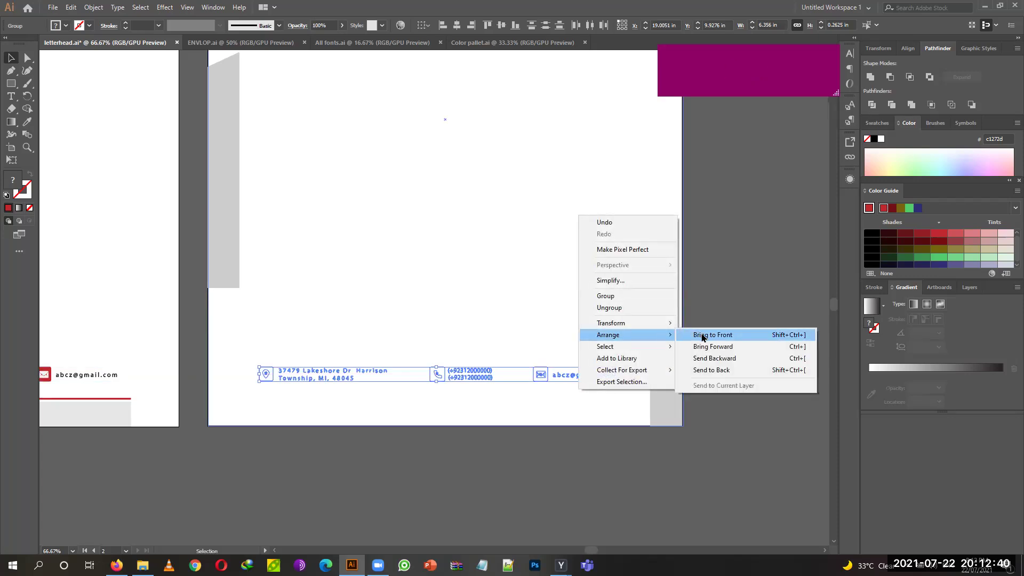
{"action": "left_click", "coordinate": [702, 336]}
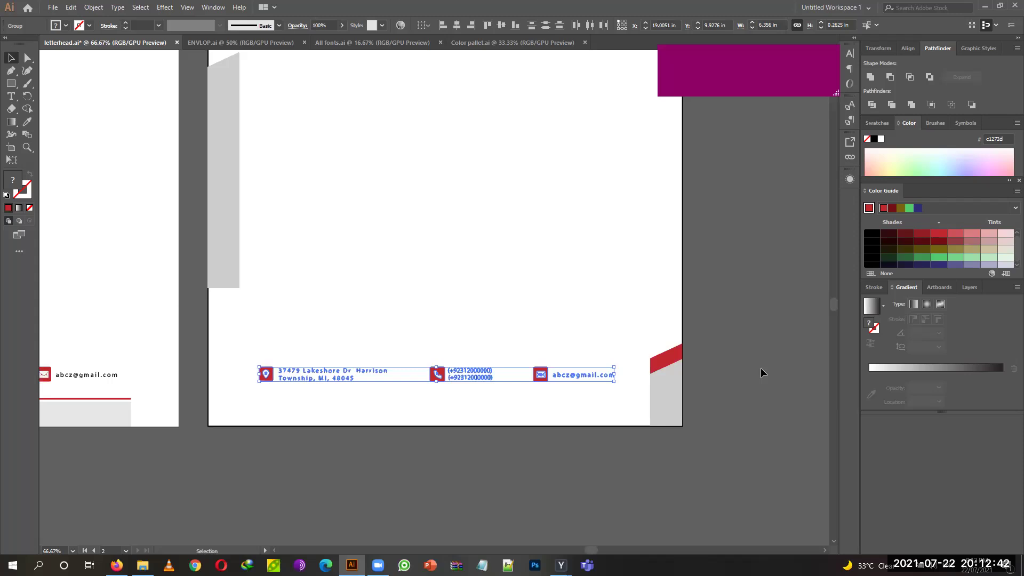
Nudge the copied contact row slightly to the right and deselect it.
{"action": "key", "text": "Right"}
{"action": "key", "text": "Right"}
{"action": "key", "text": "Right"}
{"action": "key", "text": "Right"}
{"action": "key", "text": "Right"}
{"action": "key", "text": "Right"}
{"action": "key", "text": "Right"}
{"action": "key", "text": "Right"}
{"action": "key", "text": "Right"}
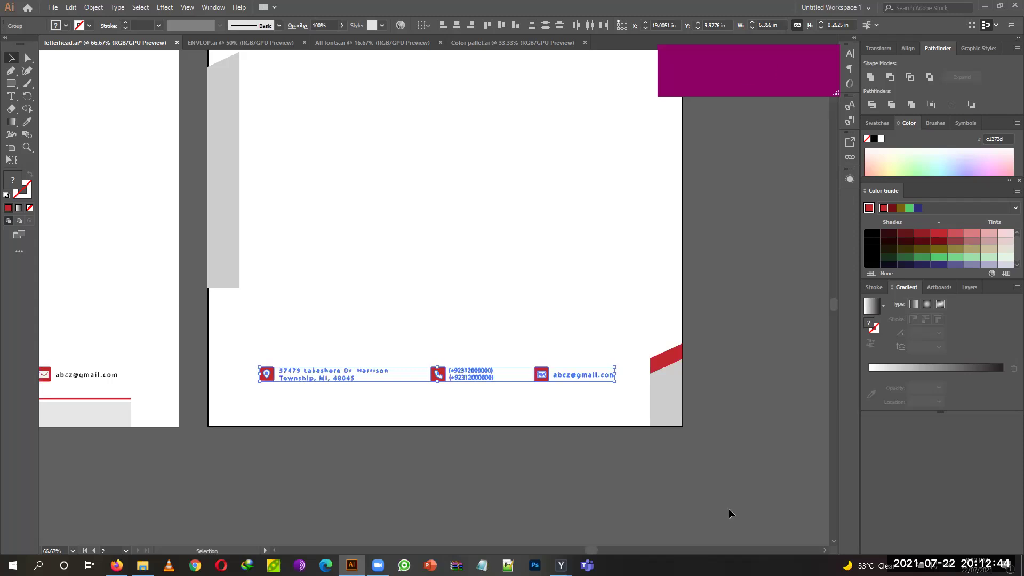
{"action": "left_click", "coordinate": [734, 347]}
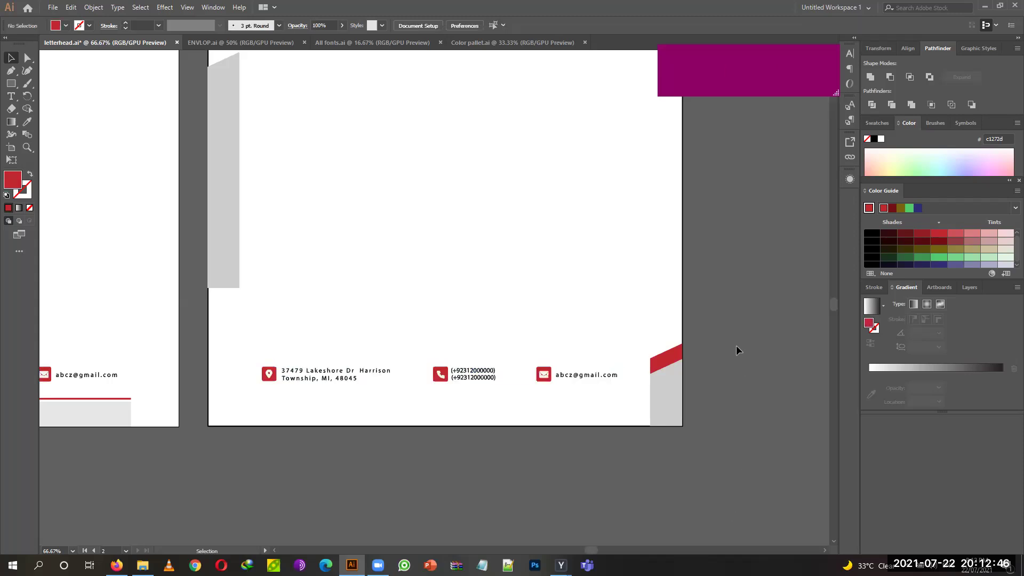
Move the three contact groups together down close to the third page's bottom edge and slightly further right.
{"action": "left_click", "coordinate": [355, 377]}
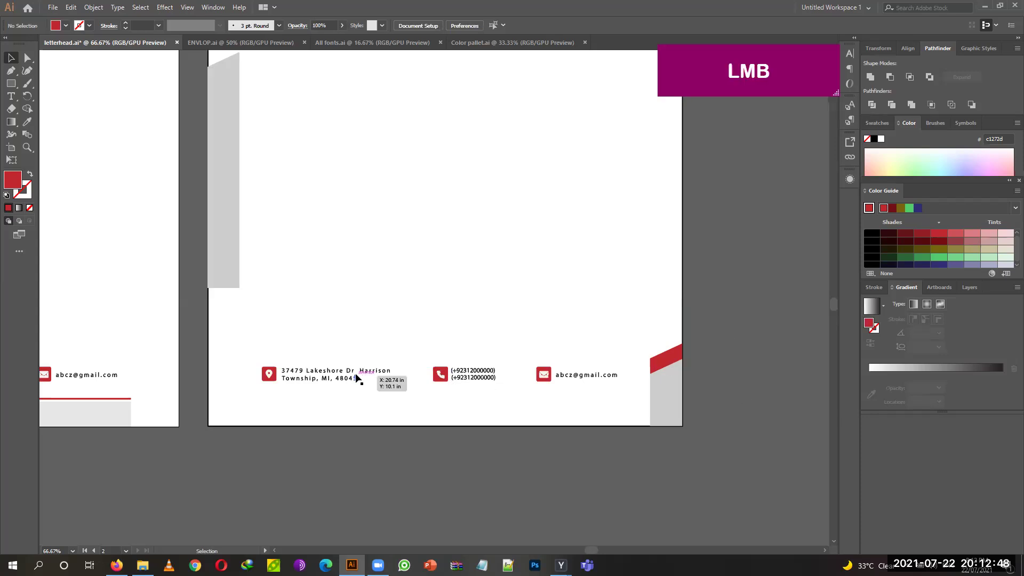
{"action": "left_click", "coordinate": [459, 379], "text": "shift"}
{"action": "left_click", "coordinate": [571, 375], "text": "shift"}
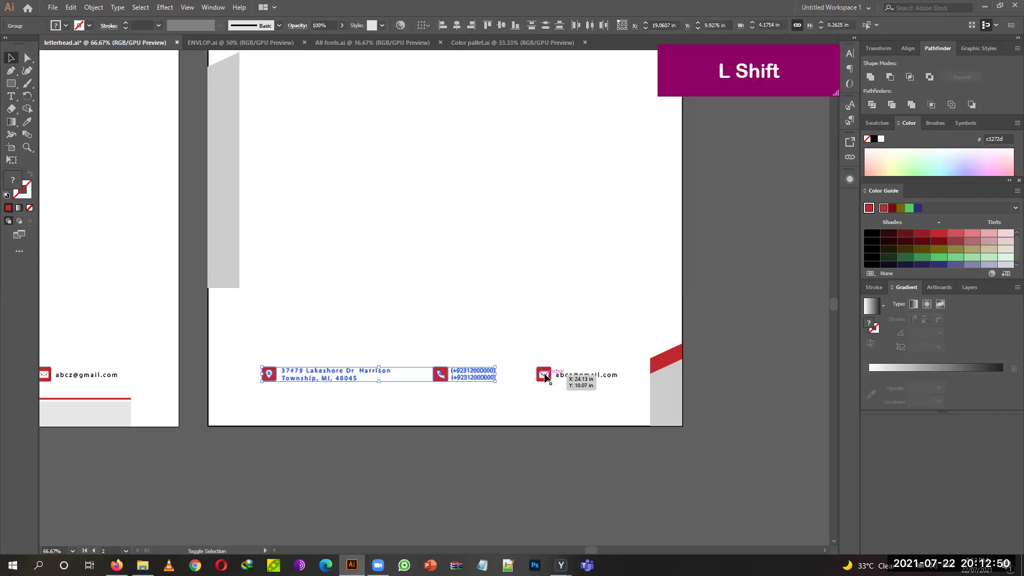
{"action": "key", "text": "Down"}
{"action": "key", "text": "Down"}
{"action": "key", "text": "Down"}
{"action": "key", "text": "Down"}
{"action": "key", "text": "Down"}
{"action": "key", "text": "Down"}
{"action": "key", "text": "Down"}
{"action": "key", "text": "Down"}
{"action": "key", "text": "Down"}
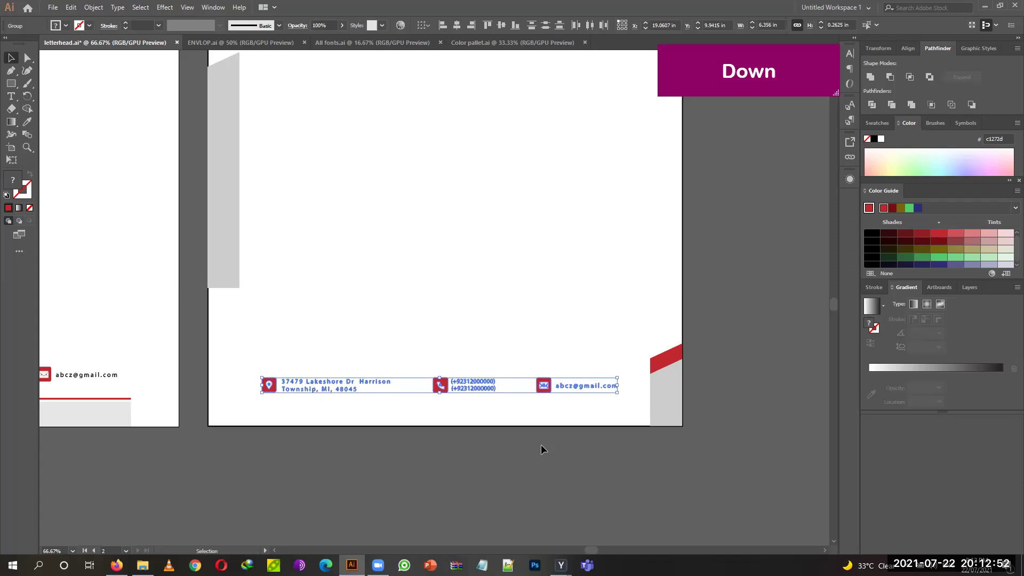
{"action": "key", "text": "Down"}
{"action": "key", "text": "Down"}
{"action": "key", "text": "Down"}
{"action": "key", "text": "Down"}
{"action": "key", "text": "Down"}
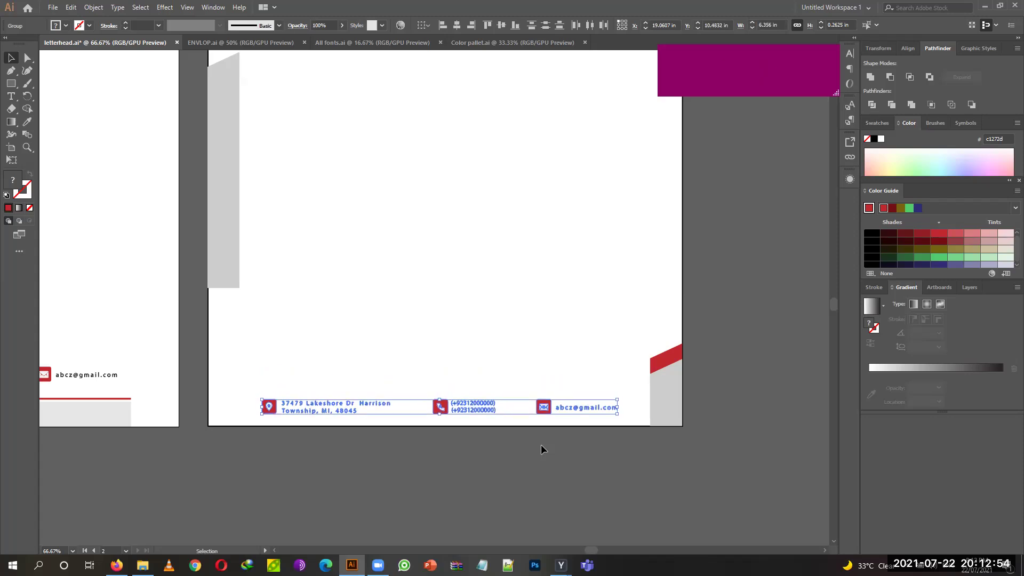
{"action": "key", "text": "Right"}
{"action": "key", "text": "Right"}
{"action": "key", "text": "Right"}
{"action": "key", "text": "Right"}
{"action": "key", "text": "Down"}
{"action": "key", "text": "ctrl+h"}
{"action": "left_click", "coordinate": [724, 287]}
Duplicate the red logo into the middle of the third page and enlarge the copy to about 10.89 × 4.93 in.
{"action": "left_click_drag", "start_coordinate": [725, 286], "coordinate": [646, 351]}
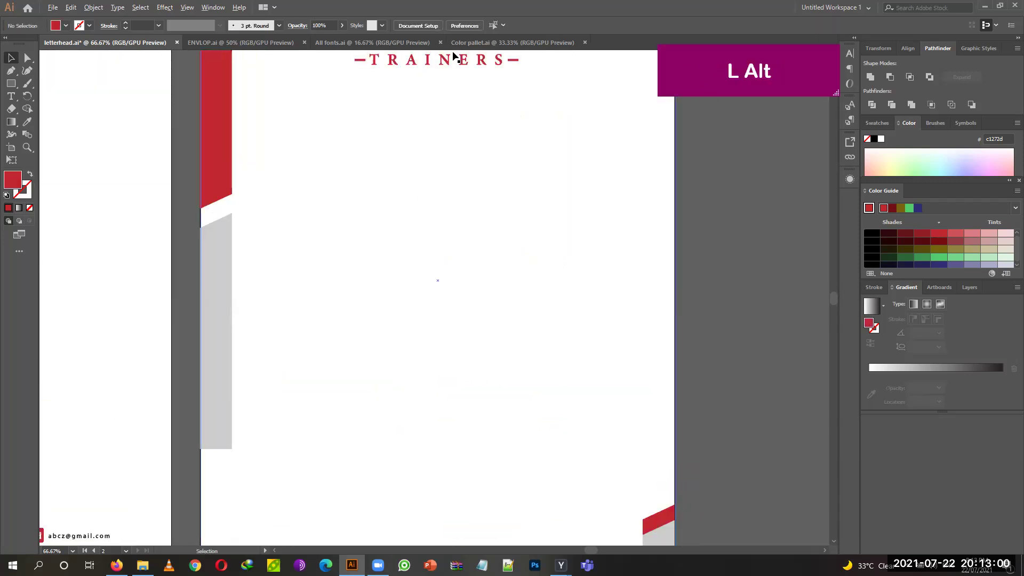
{"action": "left_click_drag", "start_coordinate": [447, 70], "coordinate": [439, 341]}
{"action": "left_click_drag", "start_coordinate": [521, 312], "coordinate": [742, 310]}
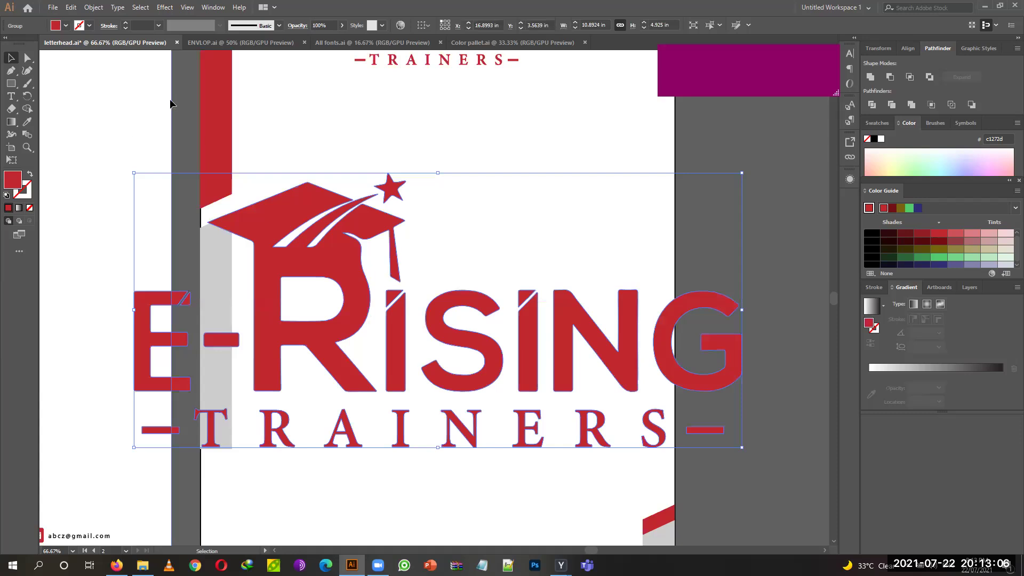
Set the large logo copy's opacity to 12% and deselect it.
{"action": "left_click", "coordinate": [342, 26]}
{"action": "left_click_drag", "start_coordinate": [343, 40], "coordinate": [306, 39]}
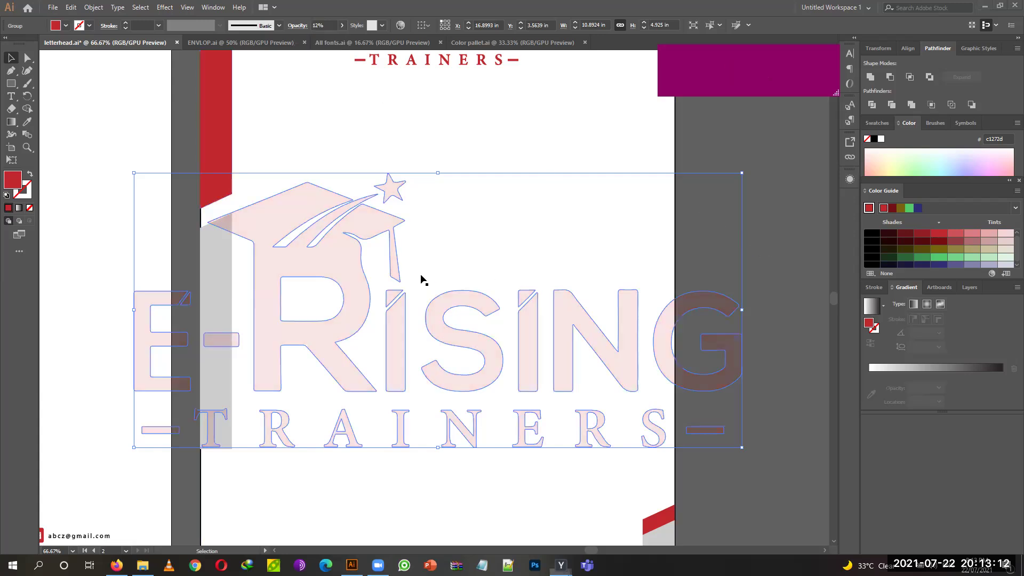
{"action": "left_click", "coordinate": [741, 128]}
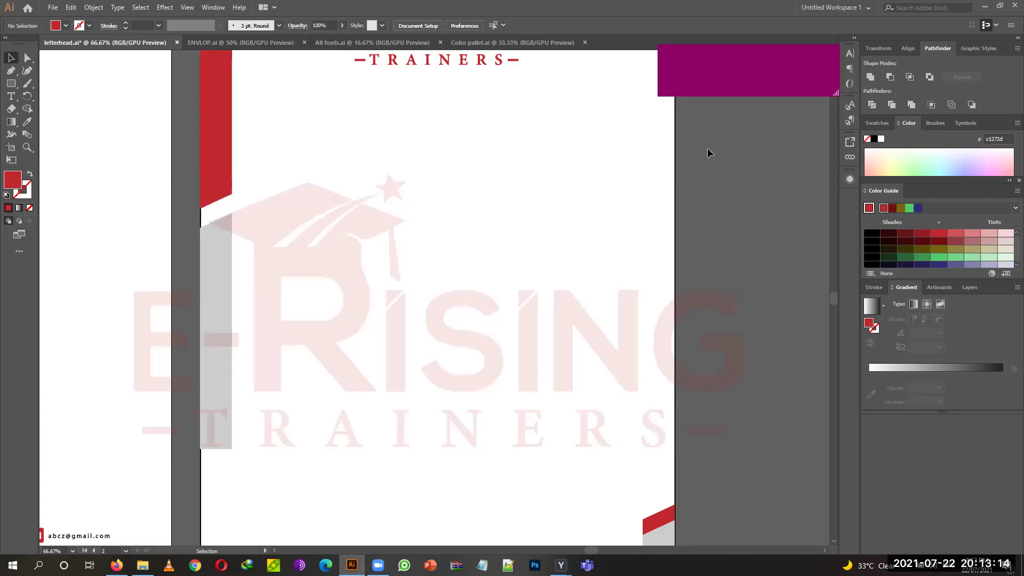
Scale the faded logo down to about 6.47 × 2.92 in and position it mid-page between the left bars and right edge.
{"action": "left_click_drag", "start_coordinate": [313, 214], "coordinate": [411, 214]}
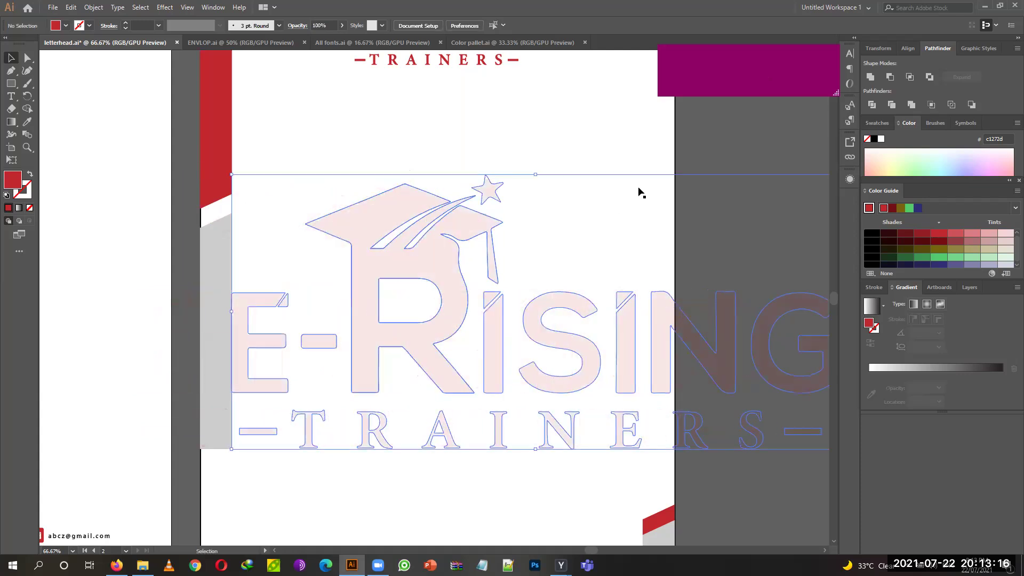
{"action": "key", "text": "shift+alt"}
{"action": "left_click_drag", "start_coordinate": [231, 319], "coordinate": [355, 311]}
{"action": "left_click_drag", "start_coordinate": [459, 327], "coordinate": [368, 320]}
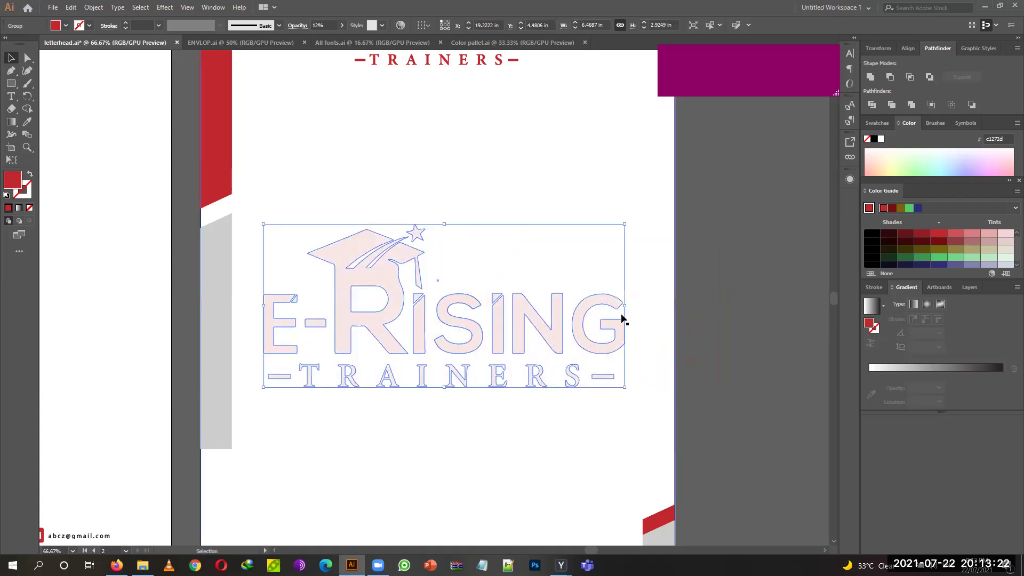
Duplicate the faded logo up and to the right so the copy overhangs the third page's right edge.
{"action": "left_click", "coordinate": [681, 318]}
{"action": "key", "text": "space"}
{"action": "left_click_drag", "start_coordinate": [706, 277], "coordinate": [656, 340]}
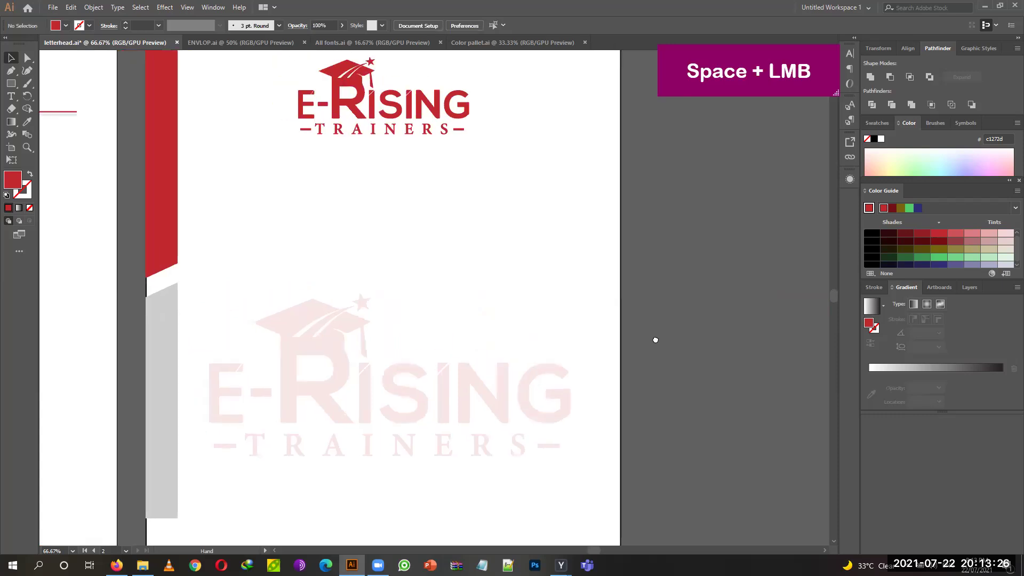
{"action": "key", "text": "alt"}
{"action": "left_click_drag", "start_coordinate": [286, 348], "coordinate": [482, 207]}
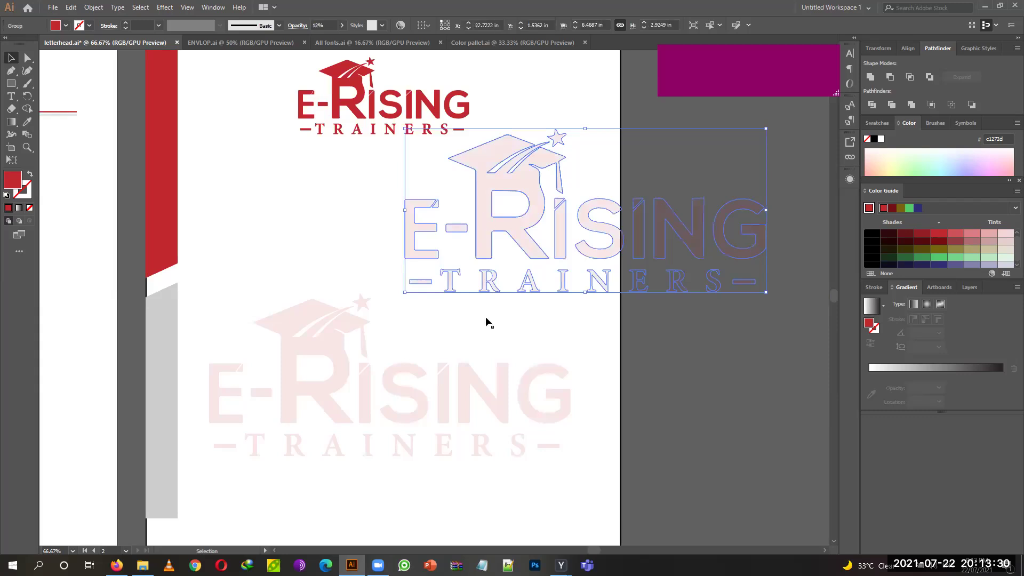
{"action": "key", "text": "ctrl+minus"}
{"action": "key", "text": "ctrl+minus"}
{"action": "key", "text": "ctrl+minus"}
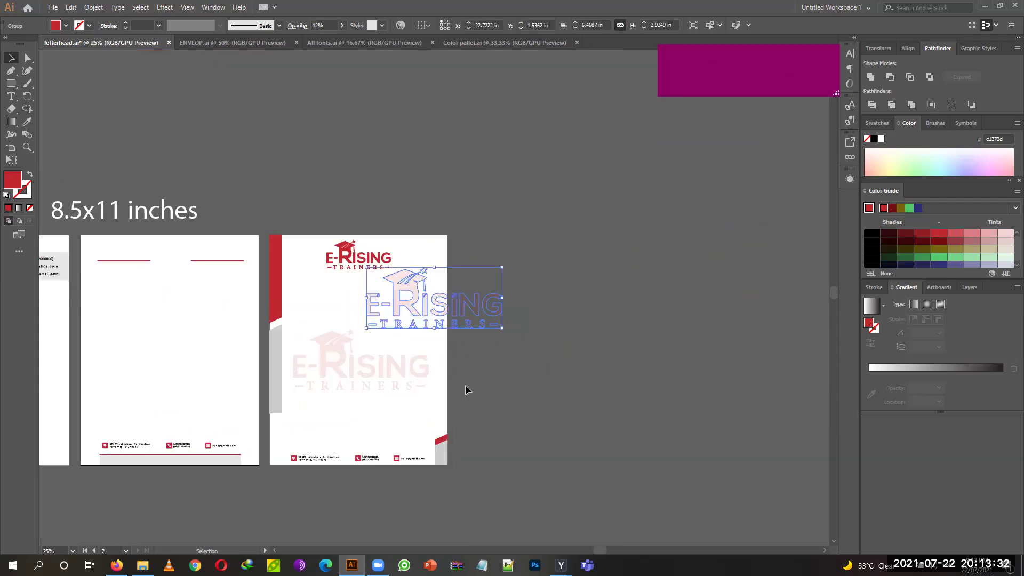
{"action": "left_click_drag", "start_coordinate": [440, 297], "coordinate": [442, 305]}
{"action": "left_click", "coordinate": [539, 299]}
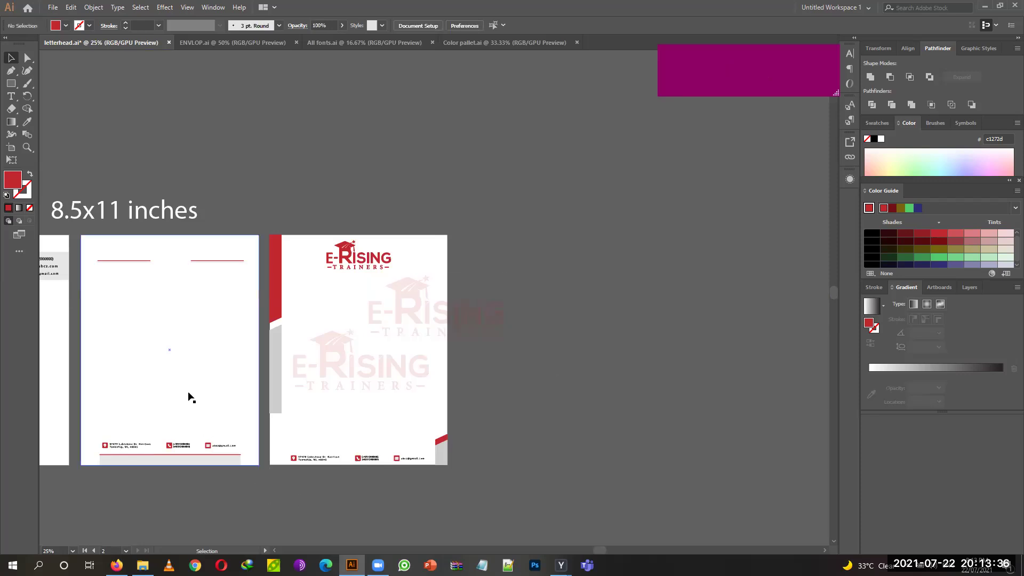
{"action": "left_click", "coordinate": [420, 303]}
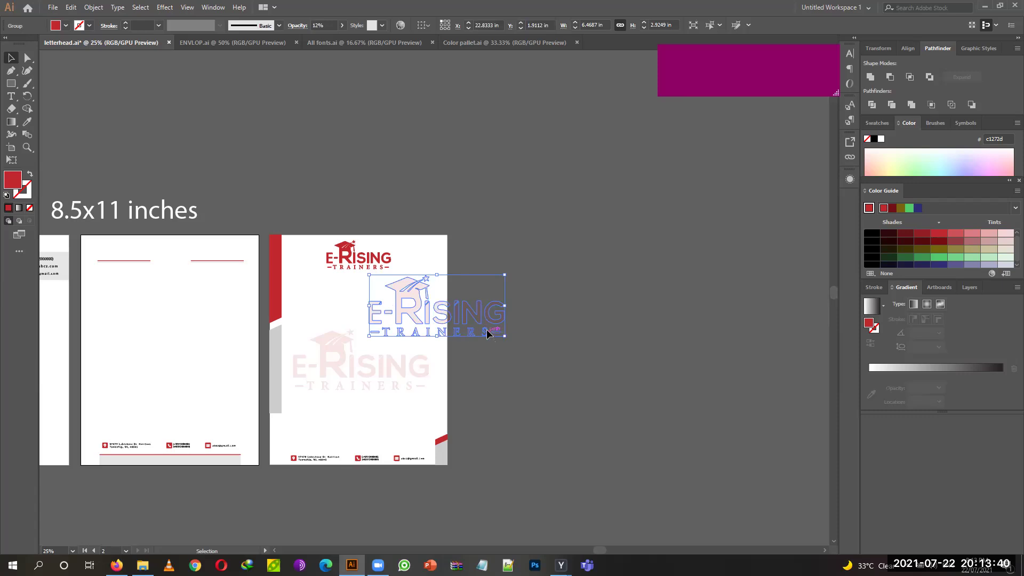
{"action": "left_click", "coordinate": [518, 425]}
{"action": "left_click", "coordinate": [410, 302]}
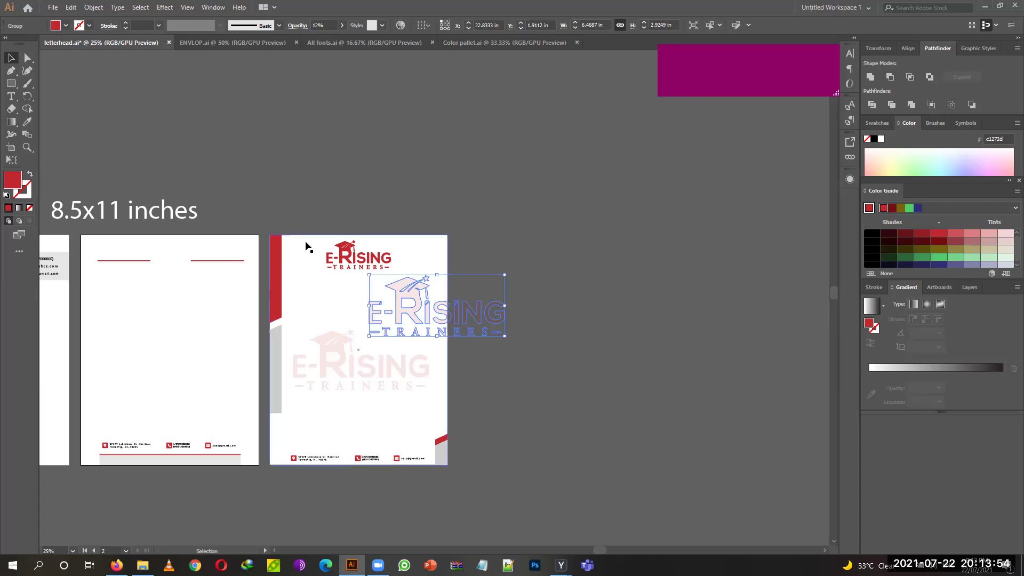
{"action": "left_click", "coordinate": [596, 483]}
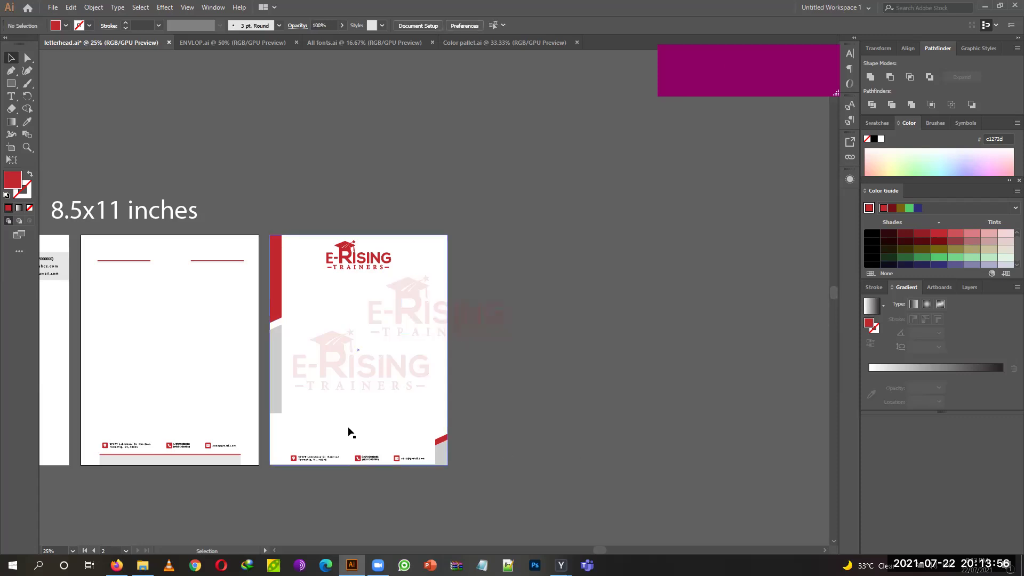
Place a copy of the third page's white 8.5 × 11 in rectangle exactly over the page, in front of all its artwork.
{"action": "left_click_drag", "start_coordinate": [394, 454], "coordinate": [585, 465]}
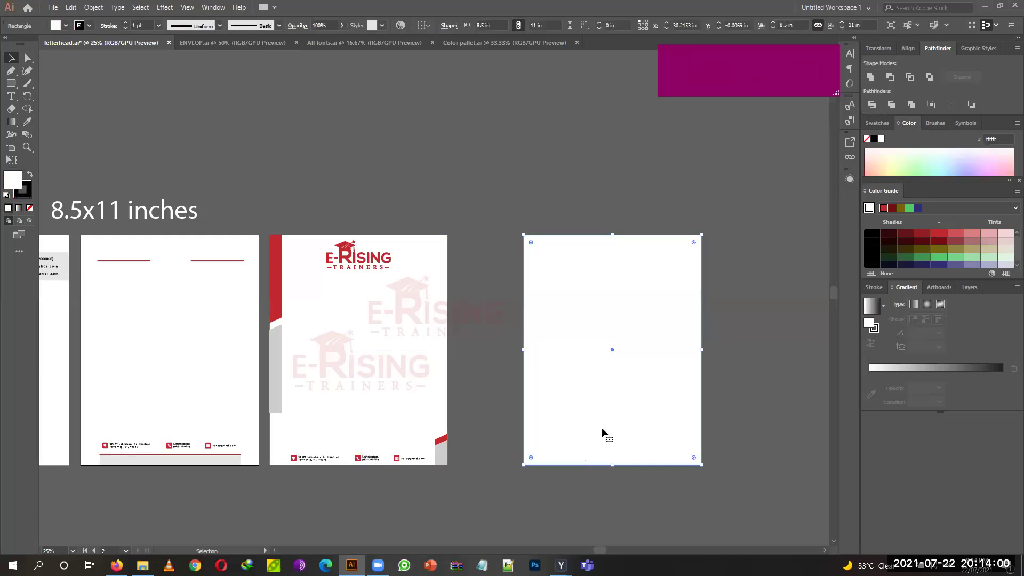
{"action": "right_click", "coordinate": [648, 409]}
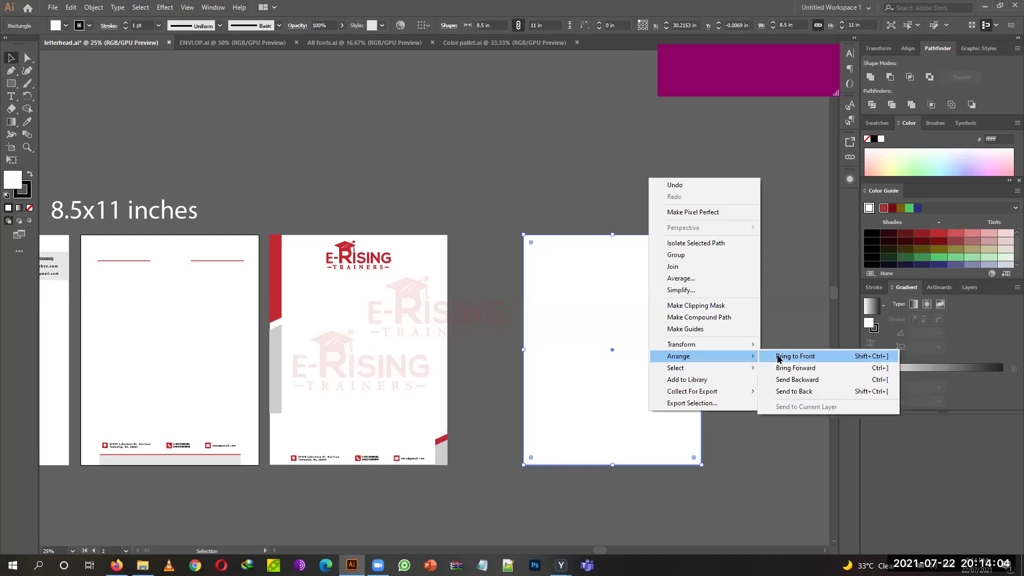
{"action": "left_click", "coordinate": [779, 356]}
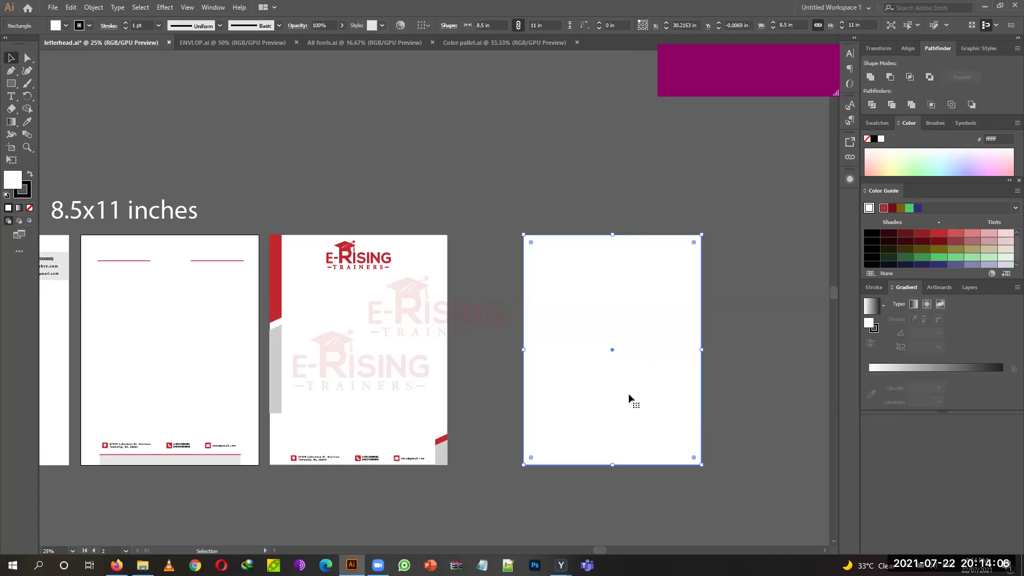
{"action": "left_click_drag", "start_coordinate": [648, 392], "coordinate": [393, 405]}
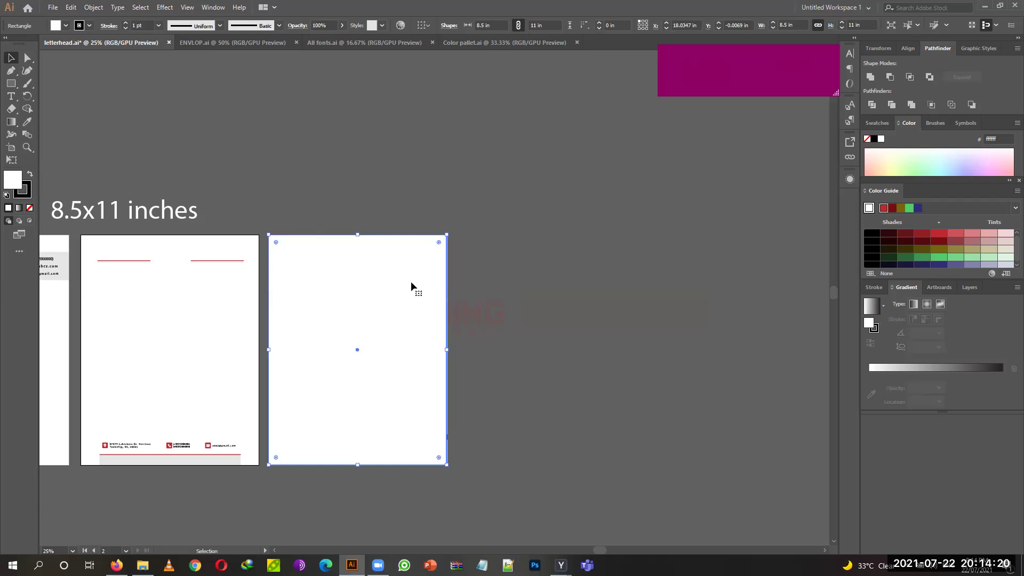
Clip all of the third page's artwork to the front rectangle with a clipping mask.
{"action": "left_click_drag", "start_coordinate": [280, 163], "coordinate": [491, 504]}
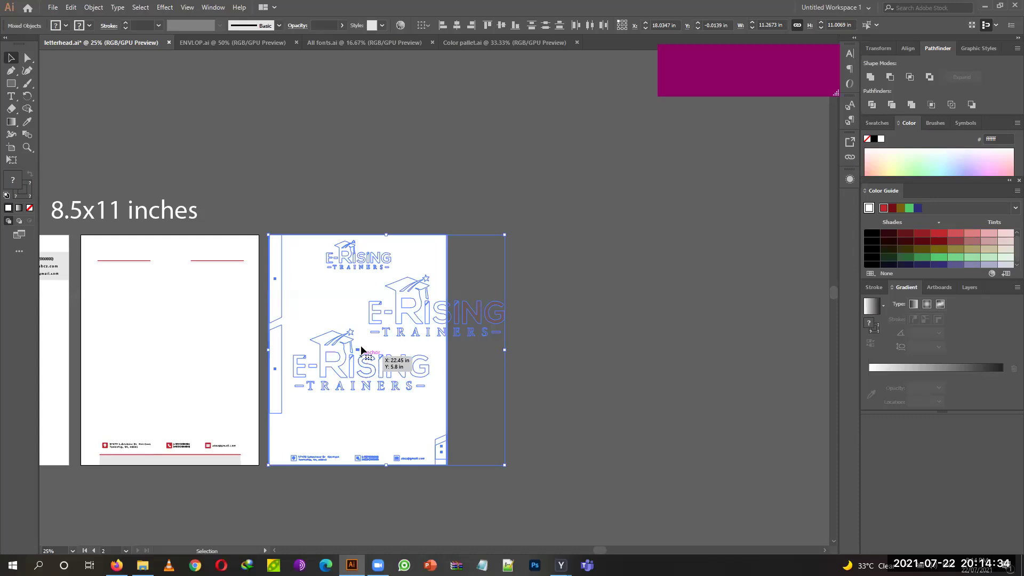
{"action": "right_click", "coordinate": [330, 308]}
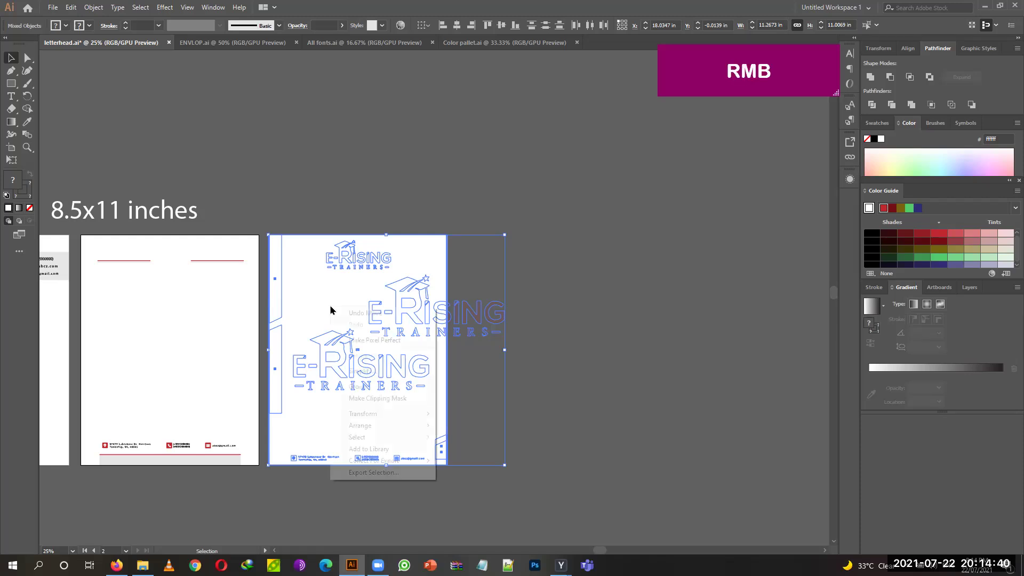
{"action": "key", "text": "Escape"}
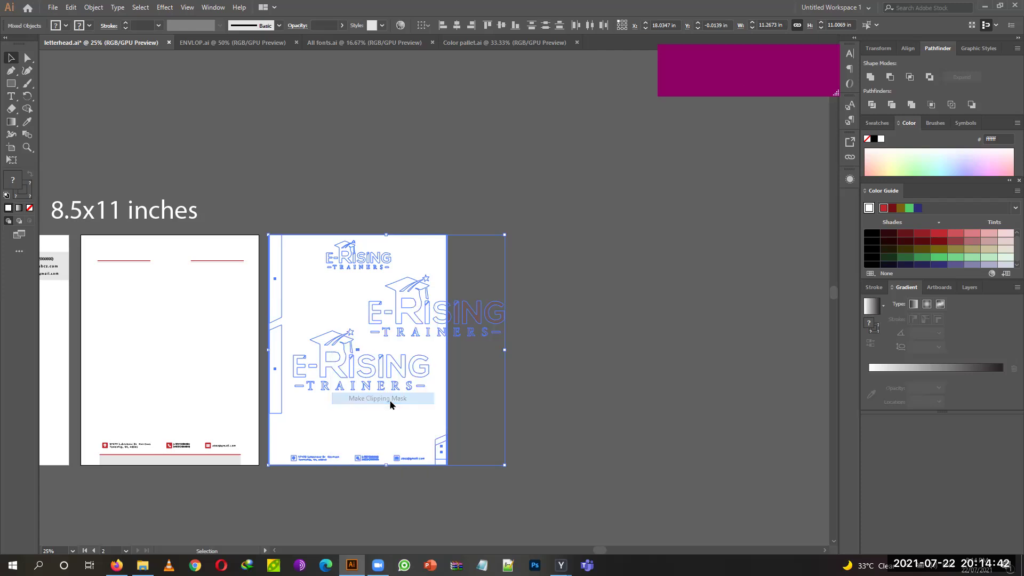
{"action": "key", "text": "ctrl+y"}
{"action": "left_click", "coordinate": [538, 412]}
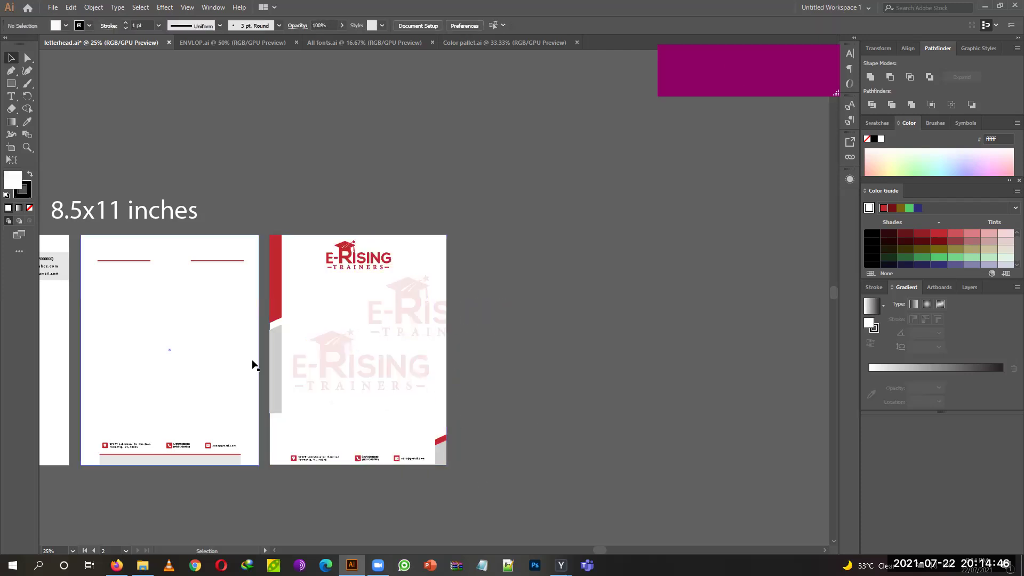
Examine up close how the overhanging faded logo is cut off along the third page's right edge.
{"action": "key", "text": "ctrl"}
{"action": "key", "text": "ctrl+plus"}
{"action": "key", "text": "ctrl+plus"}
{"action": "key", "text": "ctrl+plus"}
{"action": "key", "text": "ctrl+plus"}
{"action": "key", "text": "ctrl+plus"}
{"action": "key", "text": "ctrl+plus"}
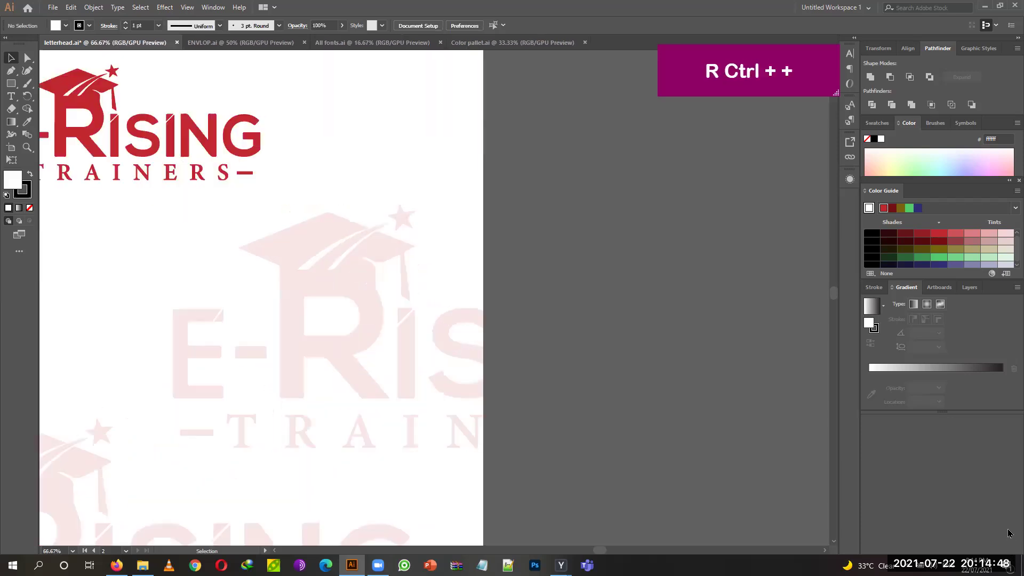
{"action": "key", "text": "space"}
{"action": "left_click_drag", "start_coordinate": [487, 273], "coordinate": [560, 206]}
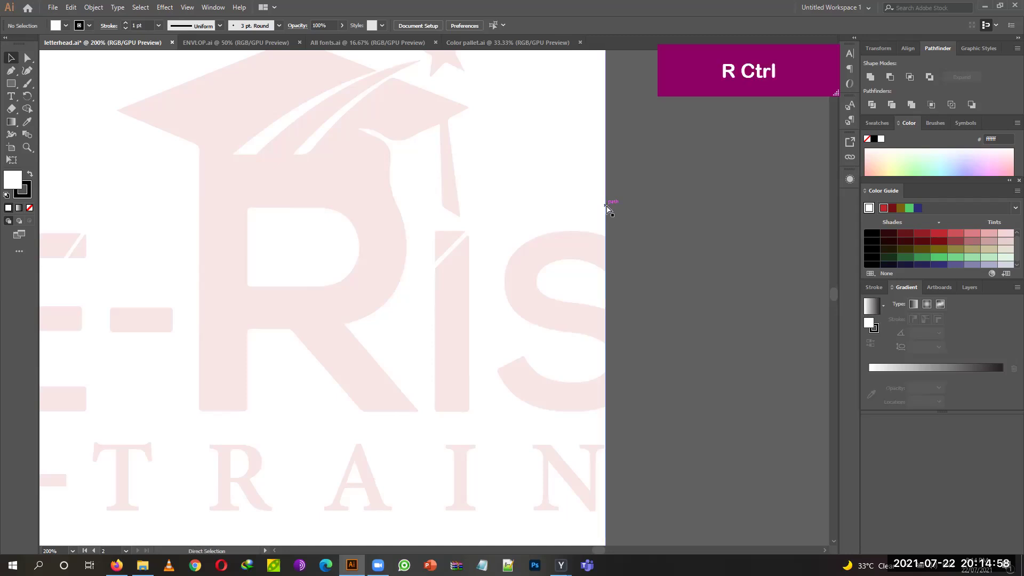
{"action": "key", "text": "ctrl+minus"}
{"action": "key", "text": "ctrl+minus"}
{"action": "key", "text": "ctrl+minus"}
{"action": "key", "text": "ctrl+minus"}
{"action": "key", "text": "ctrl+minus"}
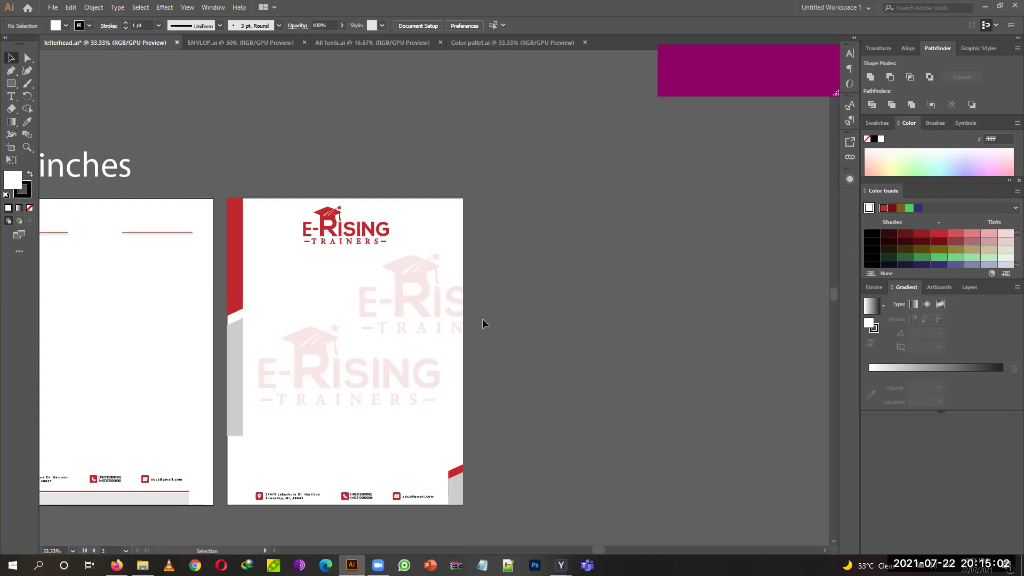
Delete the overhanging faded logo copy from inside the third page's clip group and exit isolation mode.
{"action": "left_click", "coordinate": [437, 257]}
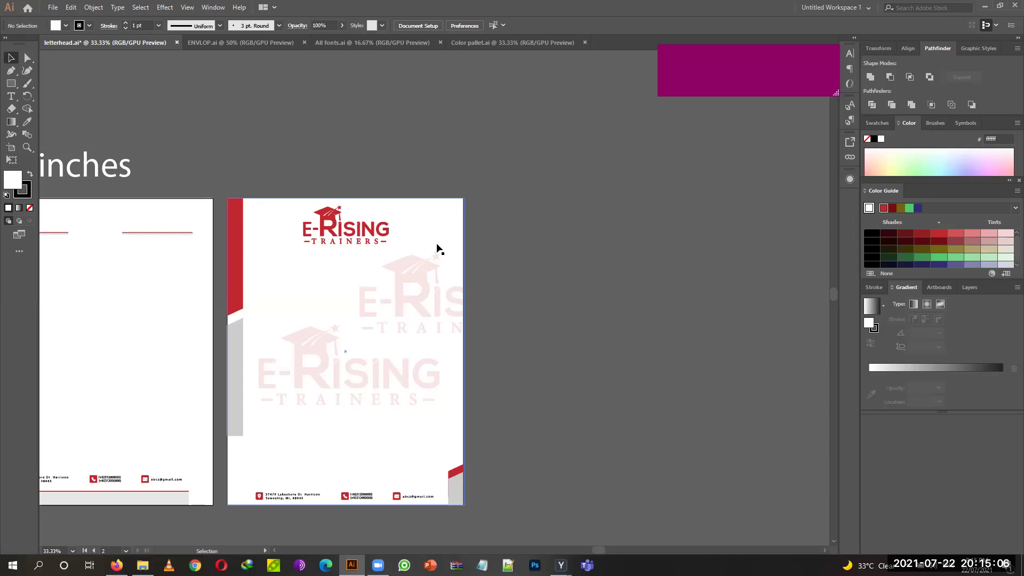
{"action": "left_click_drag", "start_coordinate": [188, 208], "coordinate": [430, 213]}
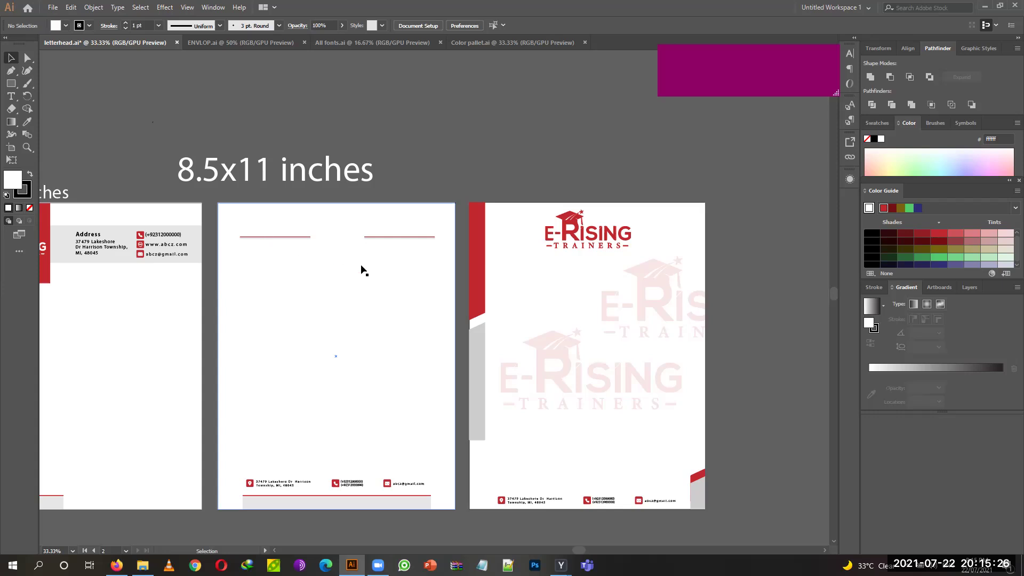
{"action": "left_click", "coordinate": [665, 285]}
{"action": "double_click", "coordinate": [664, 280]}
{"action": "left_click", "coordinate": [662, 291]}
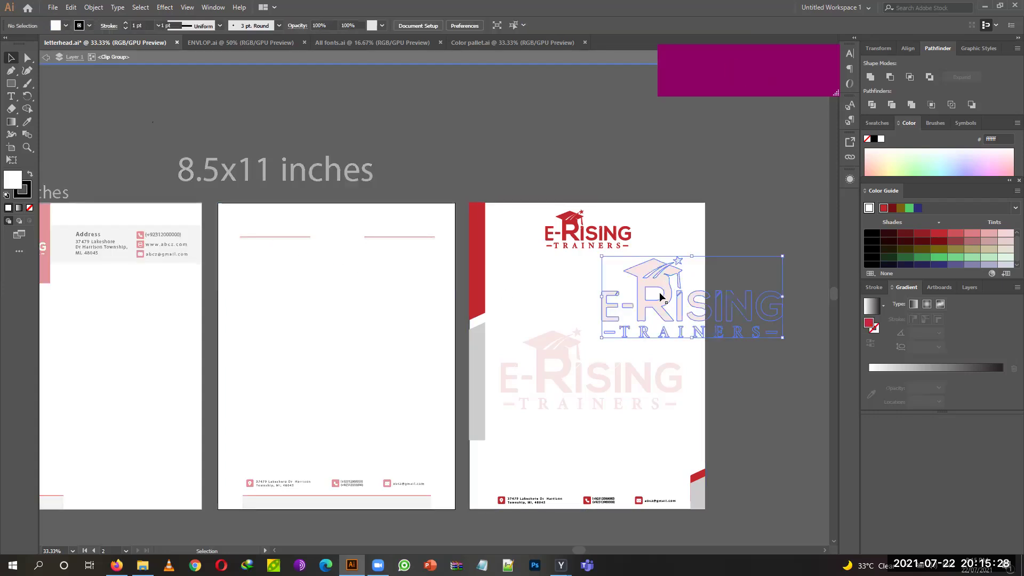
{"action": "key", "text": "Delete"}
{"action": "double_click", "coordinate": [587, 182]}
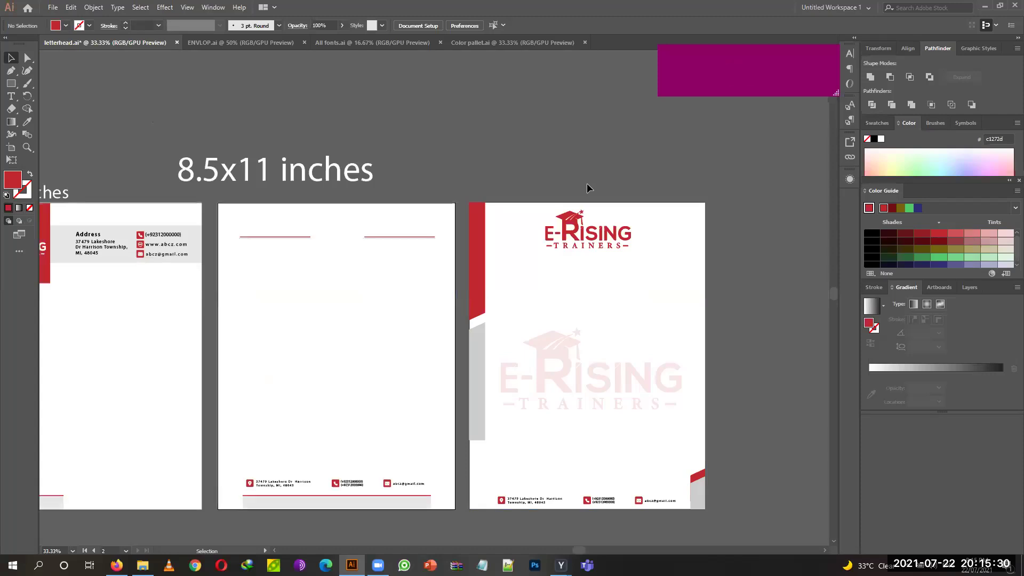
Review the letterhead pages, the envelope designs in ENVLOP.ai, and the sheets in All fonts.ai and Color pallet.ai.
{"action": "left_click_drag", "start_coordinate": [143, 153], "coordinate": [243, 152]}
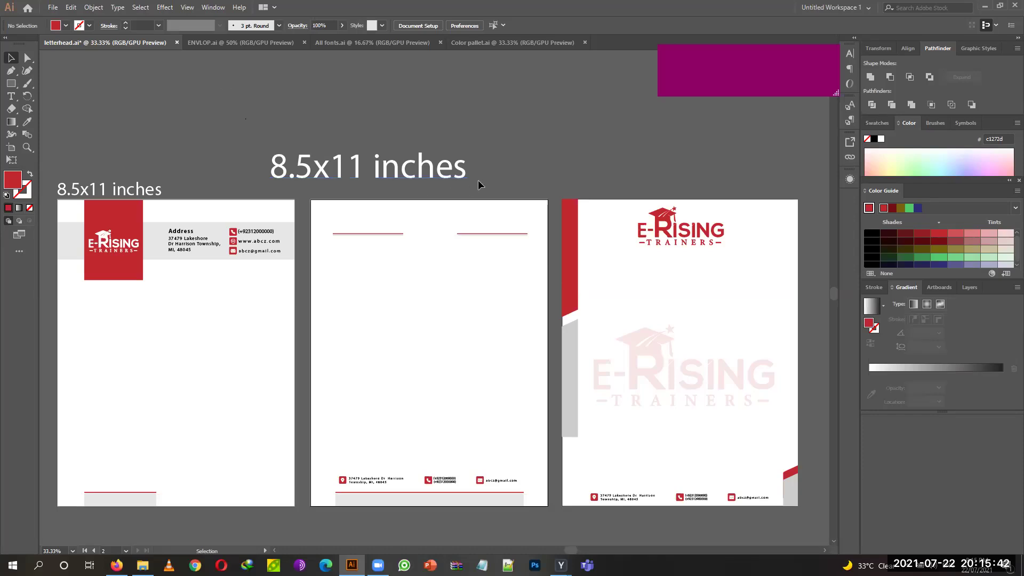
{"action": "left_click", "coordinate": [216, 45]}
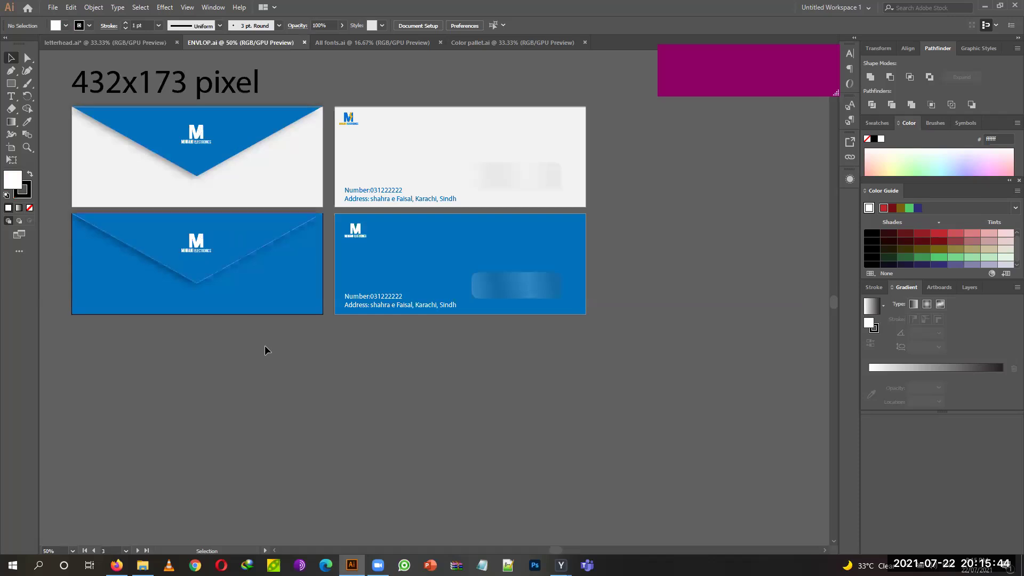
{"action": "left_click_drag", "start_coordinate": [471, 329], "coordinate": [771, 334]}
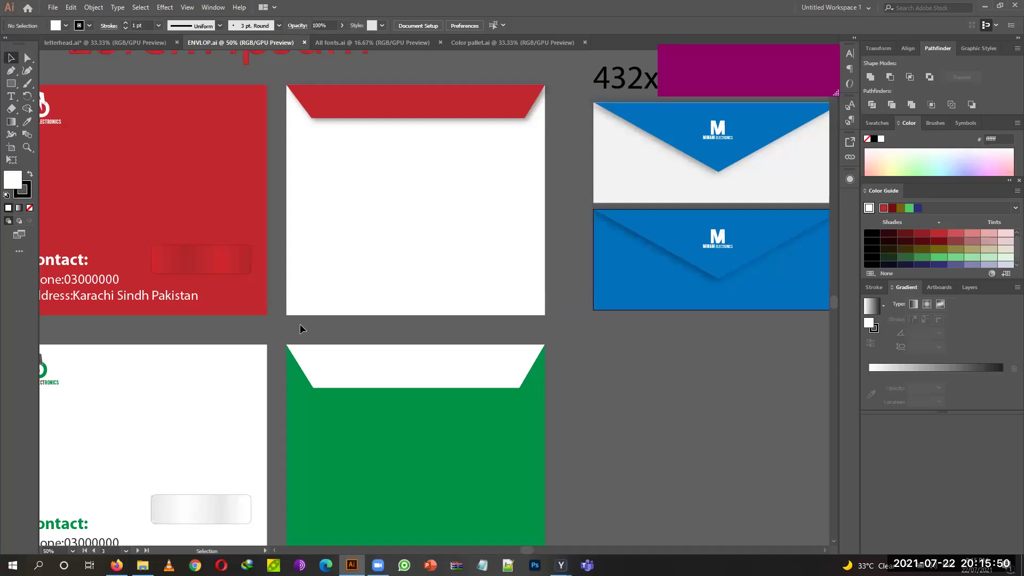
{"action": "key", "text": "space"}
{"action": "left_click_drag", "start_coordinate": [506, 357], "coordinate": [196, 289]}
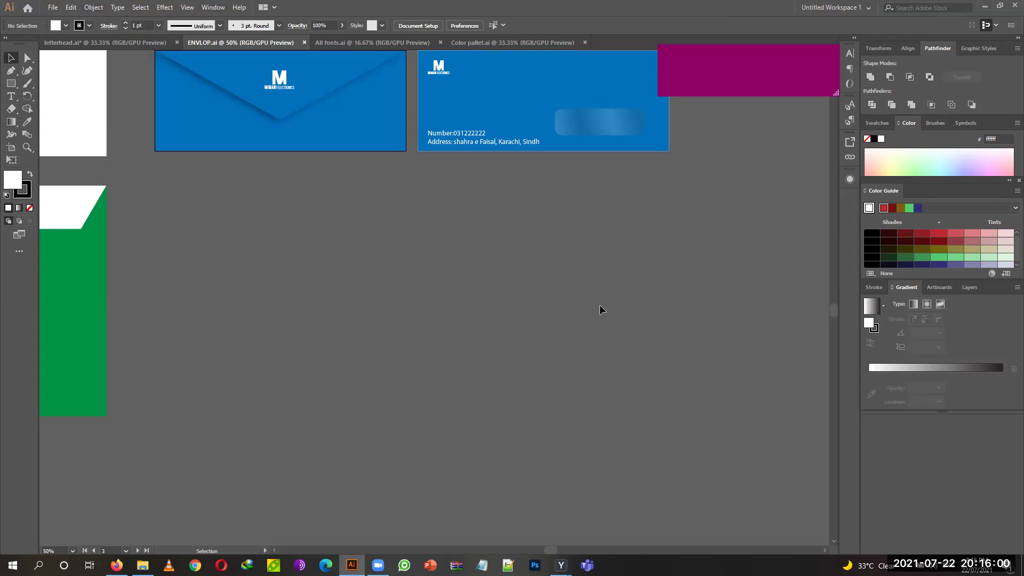
{"action": "key", "text": "space"}
{"action": "left_click_drag", "start_coordinate": [375, 202], "coordinate": [393, 353]}
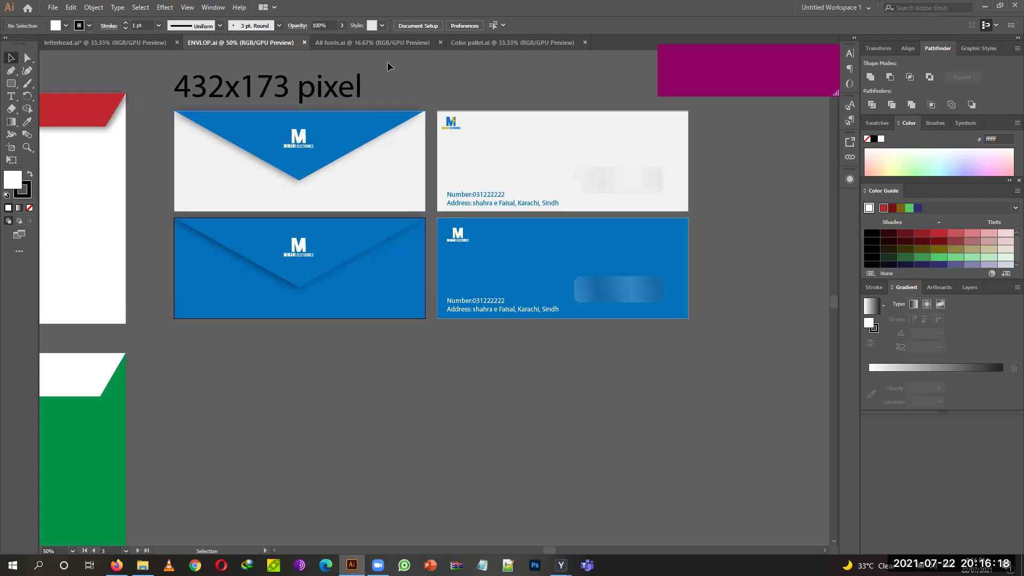
{"action": "left_click", "coordinate": [392, 43]}
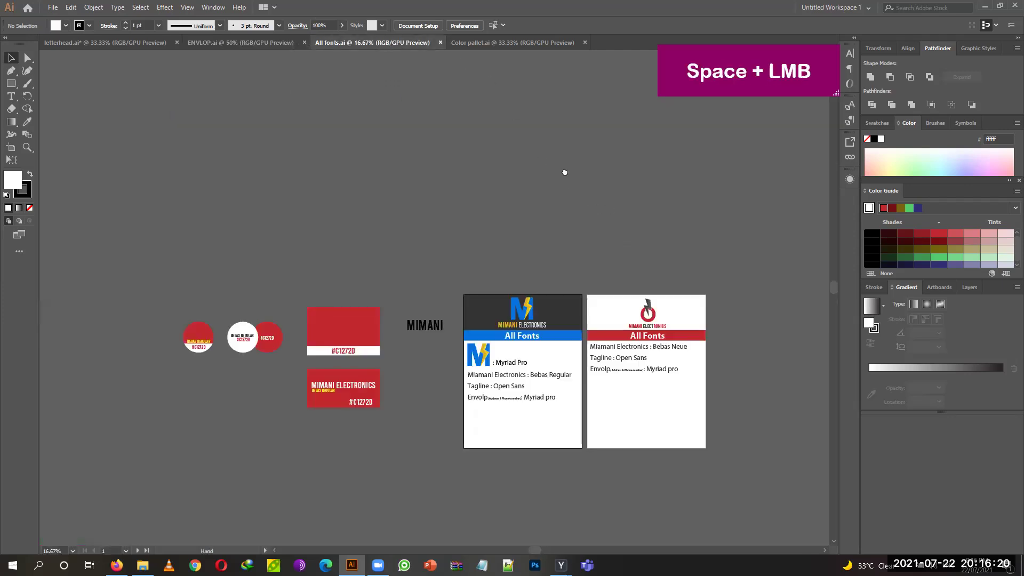
{"action": "left_click_drag", "start_coordinate": [619, 235], "coordinate": [448, 144]}
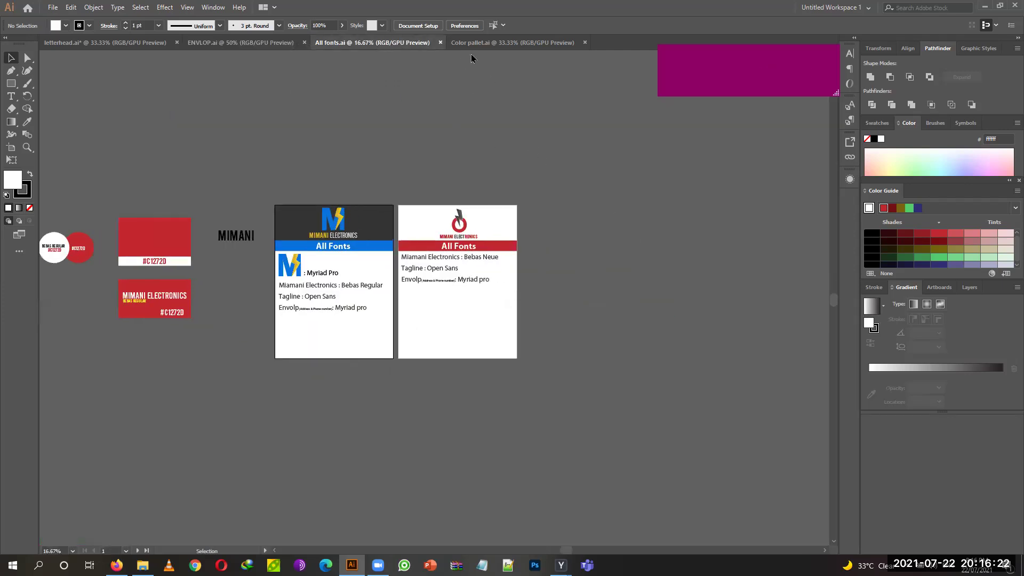
{"action": "left_click", "coordinate": [525, 42]}
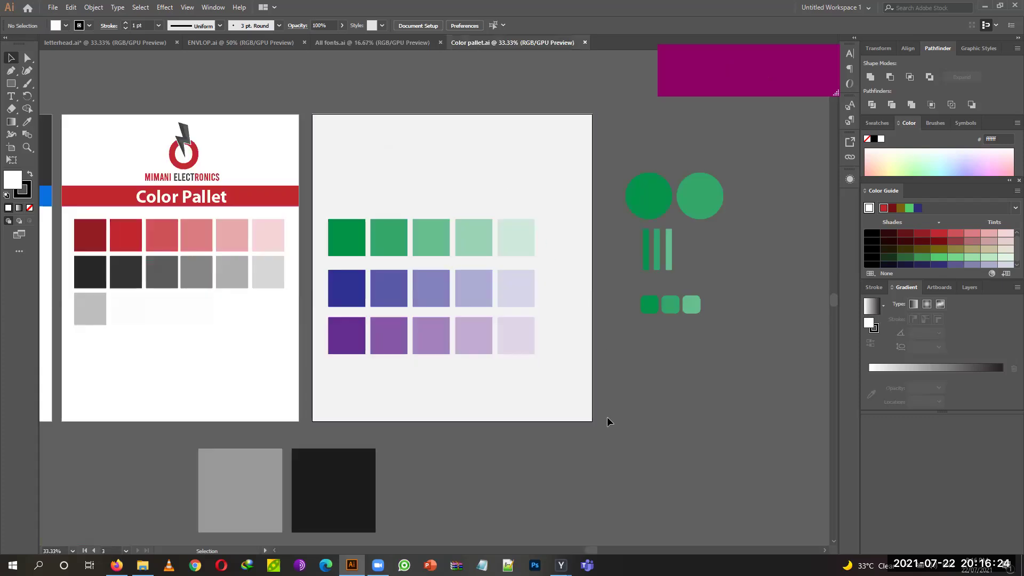
Switch to ENVLOP.ai and set the fill of the "432x173 pixel" heading above the blue envelopes to white.
{"action": "left_click", "coordinate": [248, 43]}
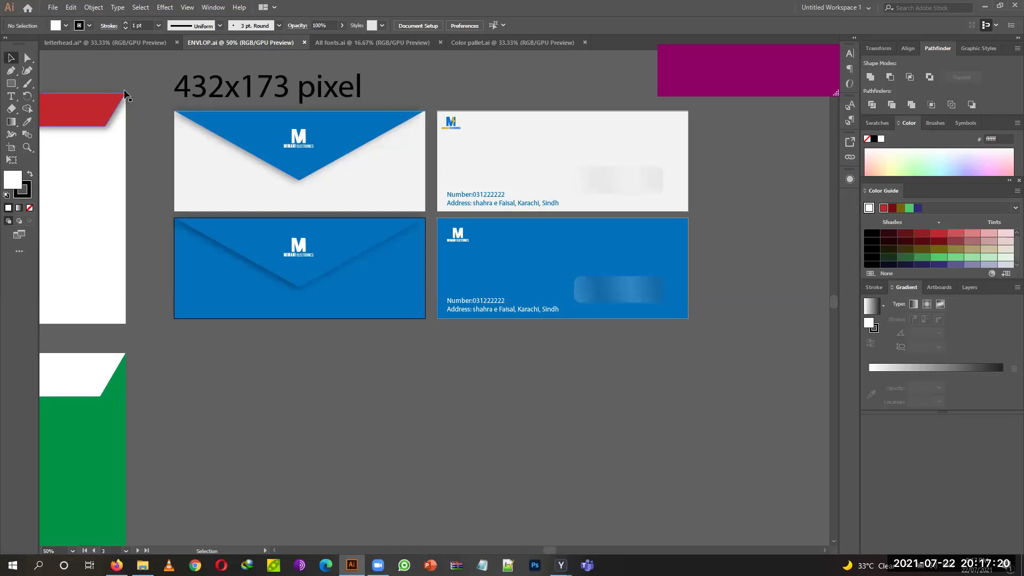
{"action": "left_click", "coordinate": [251, 100]}
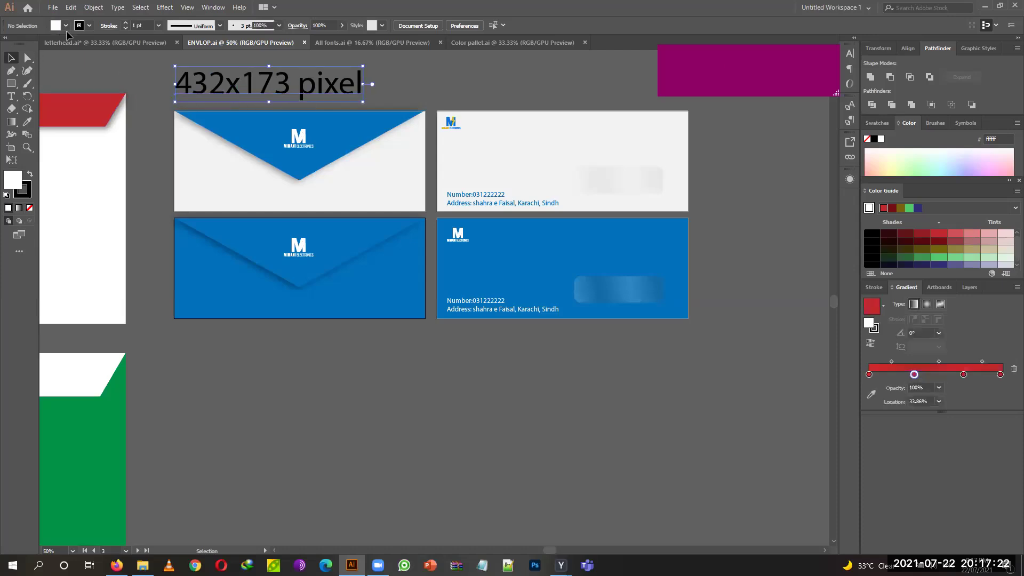
{"action": "left_click", "coordinate": [130, 71]}
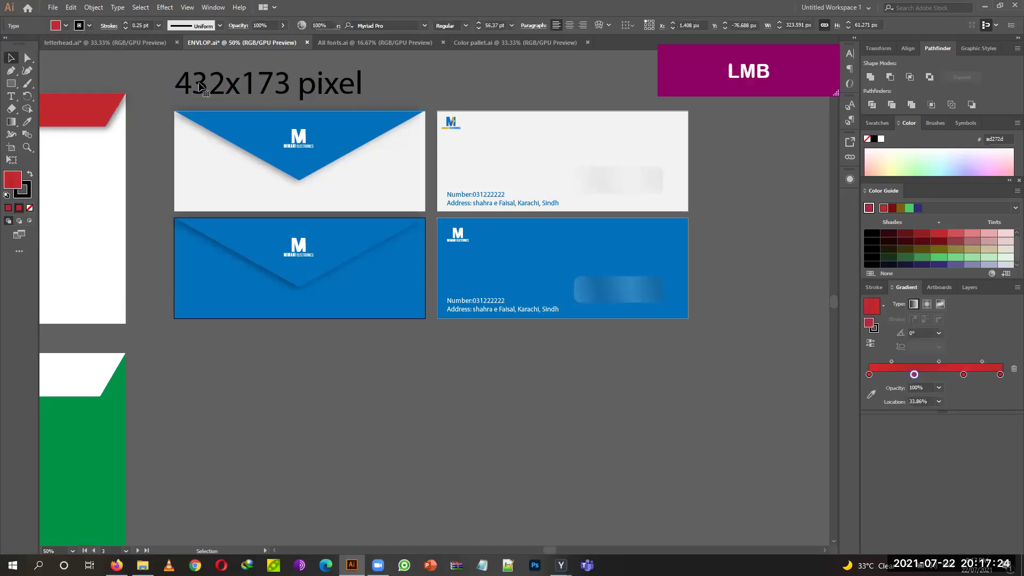
{"action": "left_click", "coordinate": [193, 82]}
{"action": "left_click", "coordinate": [67, 26]}
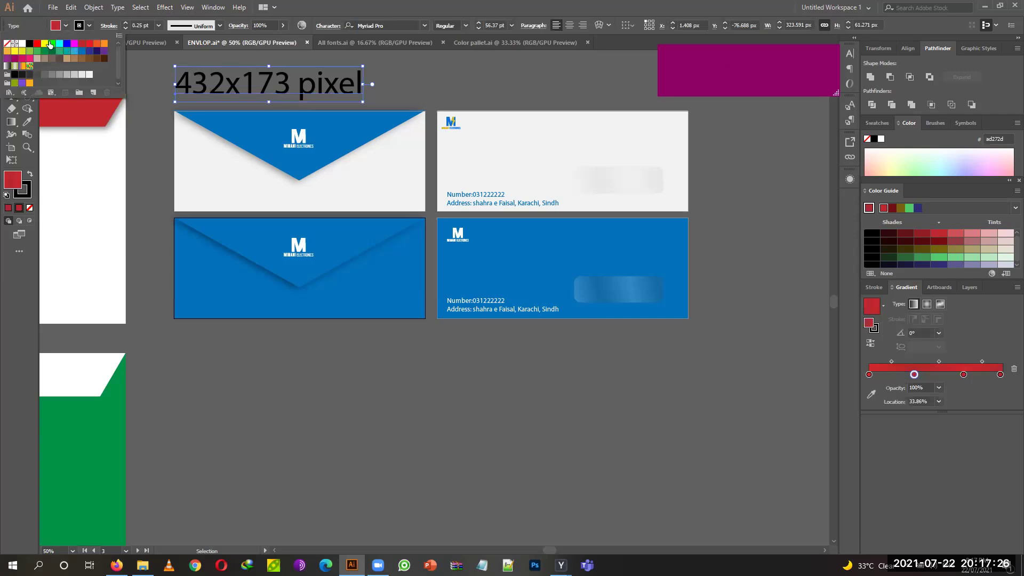
{"action": "left_click", "coordinate": [22, 43]}
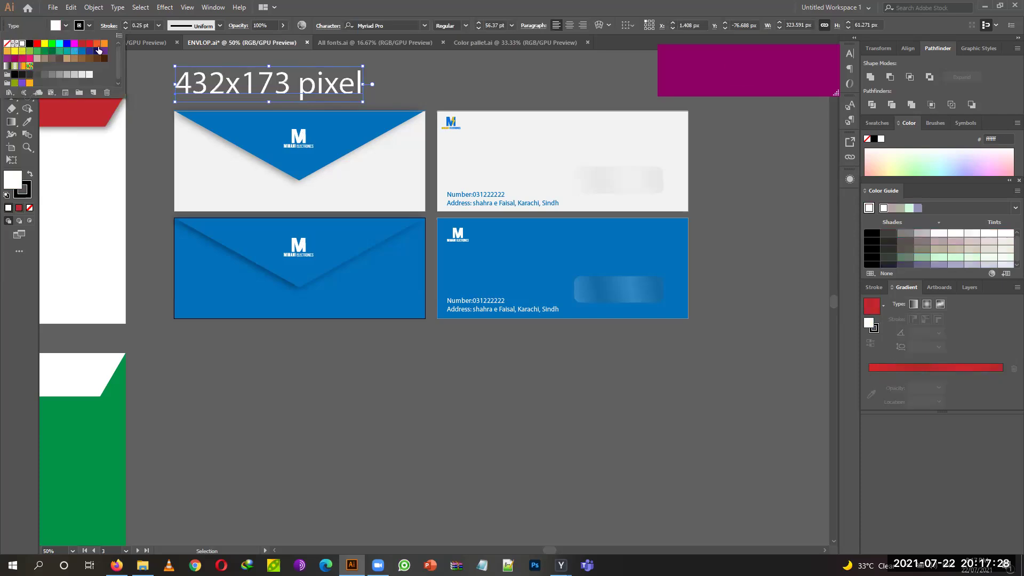
Remove the stroke from the "432x173 pixel" heading and draw a white rectangle about 487 × 466 px below the blue envelopes.
{"action": "left_click", "coordinate": [89, 26]}
{"action": "left_click", "coordinate": [12, 47]}
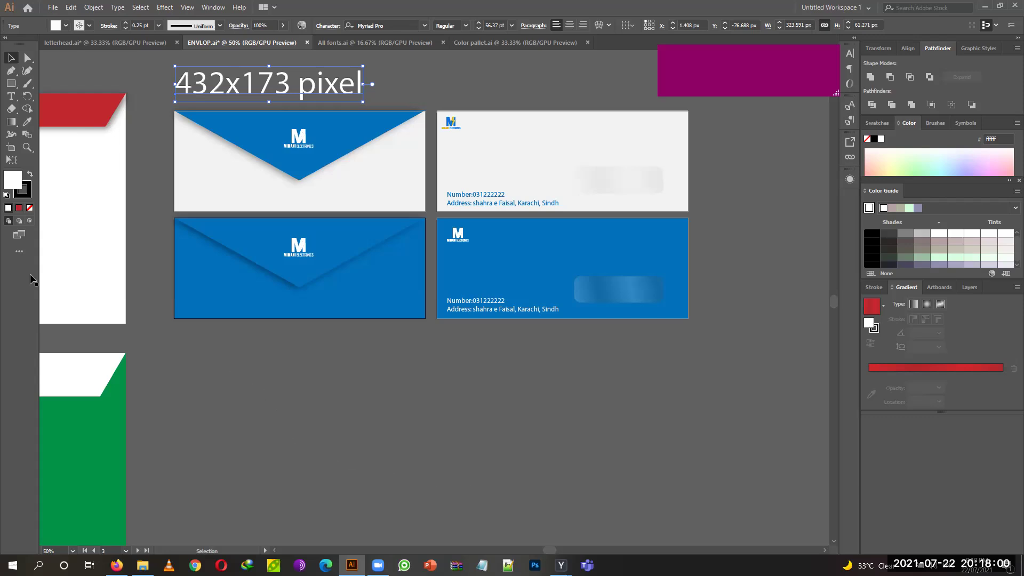
{"action": "left_click", "coordinate": [10, 84]}
{"action": "left_click_drag", "start_coordinate": [331, 425], "coordinate": [398, 184]}
{"action": "left_click_drag", "start_coordinate": [220, 120], "coordinate": [501, 388]}
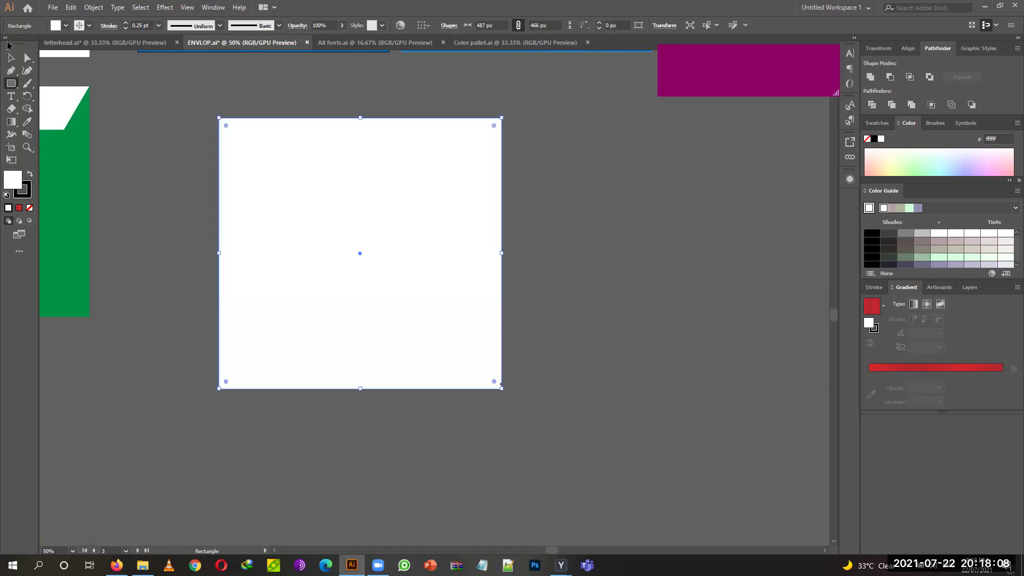
Duplicate the white rectangle to its right, and copy both rectangles below to form a two-by-two layout.
{"action": "key", "text": "v"}
{"action": "left_click_drag", "start_coordinate": [235, 228], "coordinate": [594, 310]}
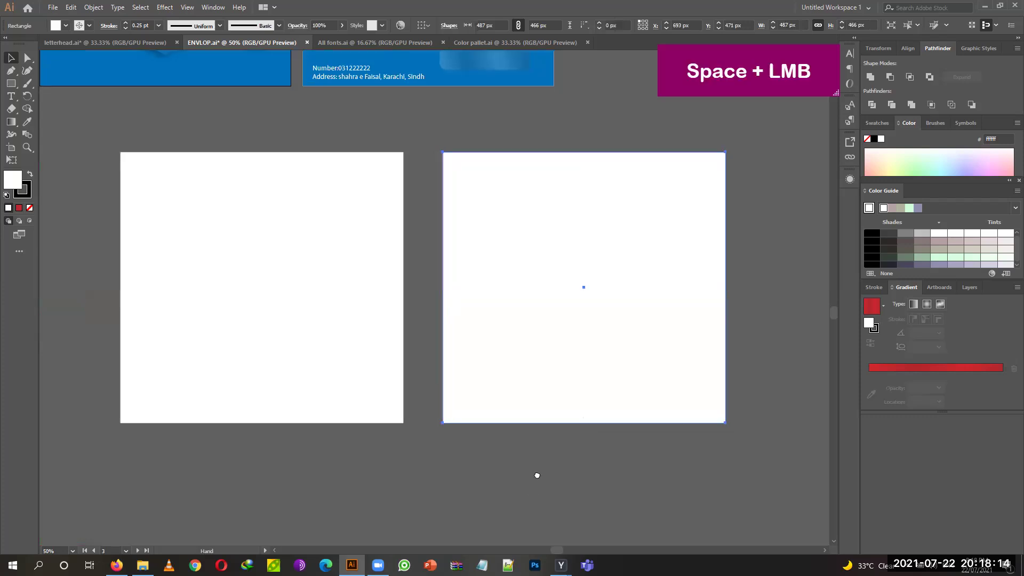
{"action": "left_click_drag", "start_coordinate": [537, 475], "coordinate": [455, 247]}
{"action": "left_click", "coordinate": [373, 194], "text": "shift"}
{"action": "left_click", "coordinate": [561, 202], "text": "shift"}
{"action": "left_click", "coordinate": [560, 126], "text": "shift"}
{"action": "left_click_drag", "start_coordinate": [560, 126], "coordinate": [590, 393]}
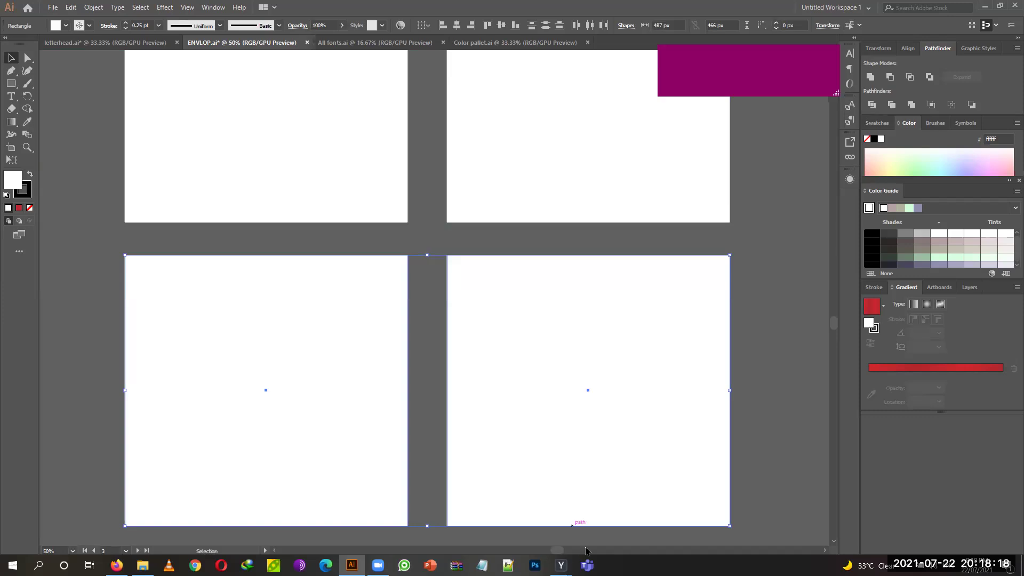
Shorten the two lower white rectangles to about 212 px high, keeping their upper edges in place.
{"action": "scroll", "coordinate": [582, 494], "scroll_direction": "down", "scroll_amount": 1}
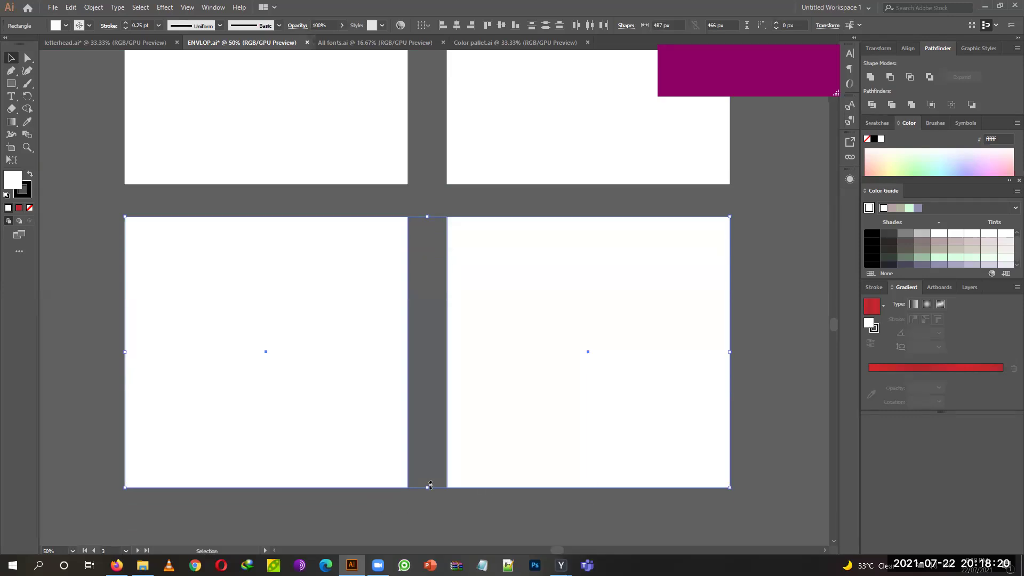
{"action": "left_click_drag", "start_coordinate": [429, 489], "coordinate": [466, 341]}
{"action": "left_click_drag", "start_coordinate": [479, 462], "coordinate": [458, 354]}
{"action": "left_click", "coordinate": [457, 355]}
{"action": "key", "text": "space"}
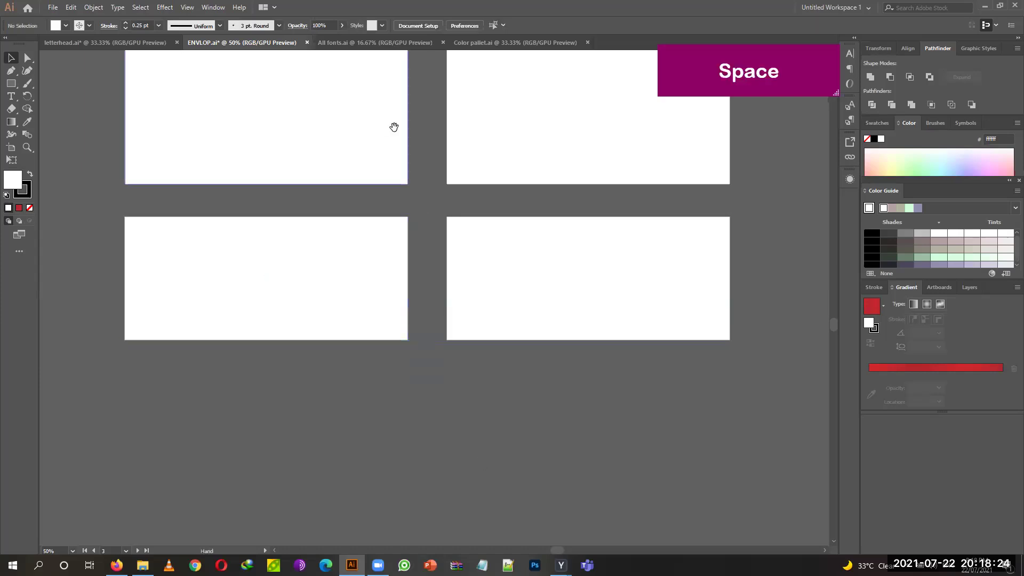
Fill the upper-left white rectangle with the blue swatch 0071bc.
{"action": "left_click_drag", "start_coordinate": [393, 126], "coordinate": [449, 274]}
{"action": "left_click", "coordinate": [432, 441], "text": "shift"}
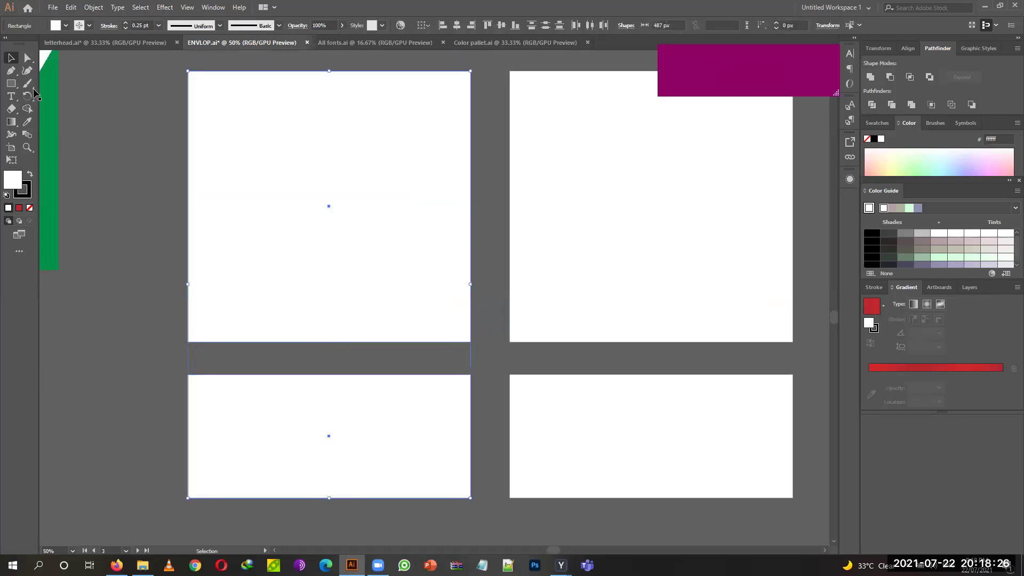
{"action": "key", "text": "ctrl+h"}
{"action": "left_click", "coordinate": [187, 148]}
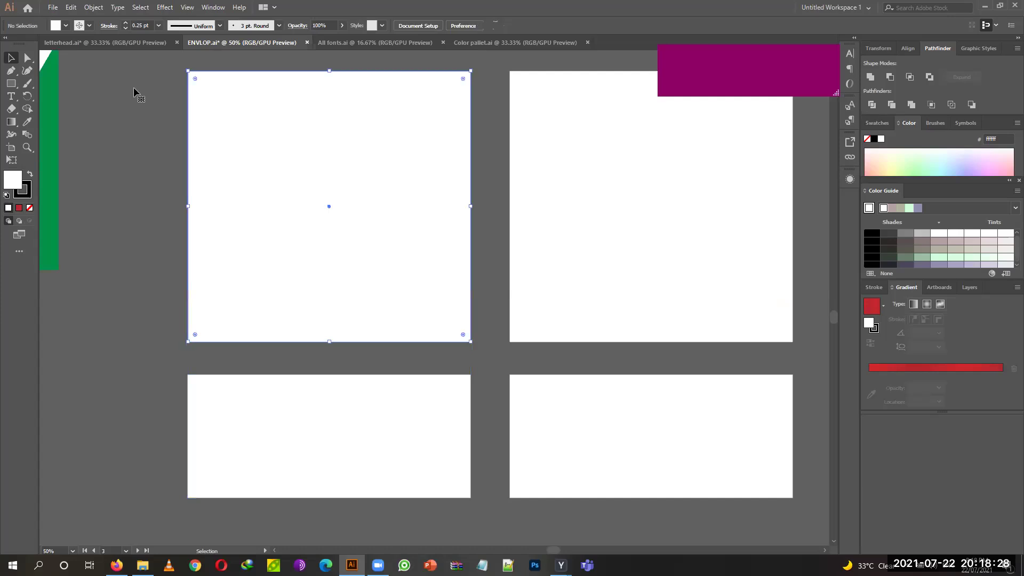
{"action": "left_click", "coordinate": [66, 25]}
{"action": "left_click", "coordinate": [78, 53]}
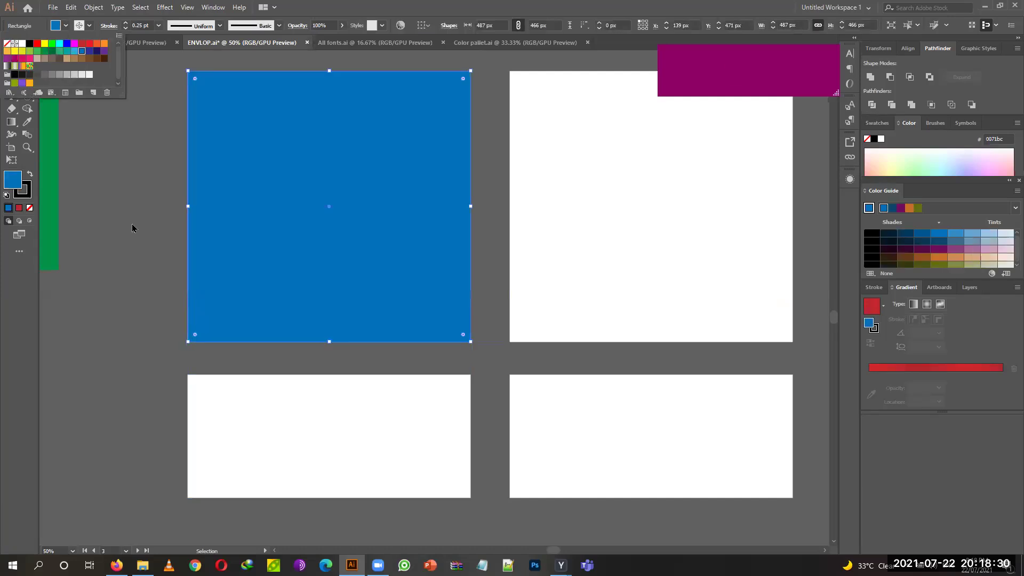
Fill the lower-left white rectangle with the red swatch c1272d.
{"action": "left_click", "coordinate": [274, 453]}
{"action": "left_click", "coordinate": [66, 26]}
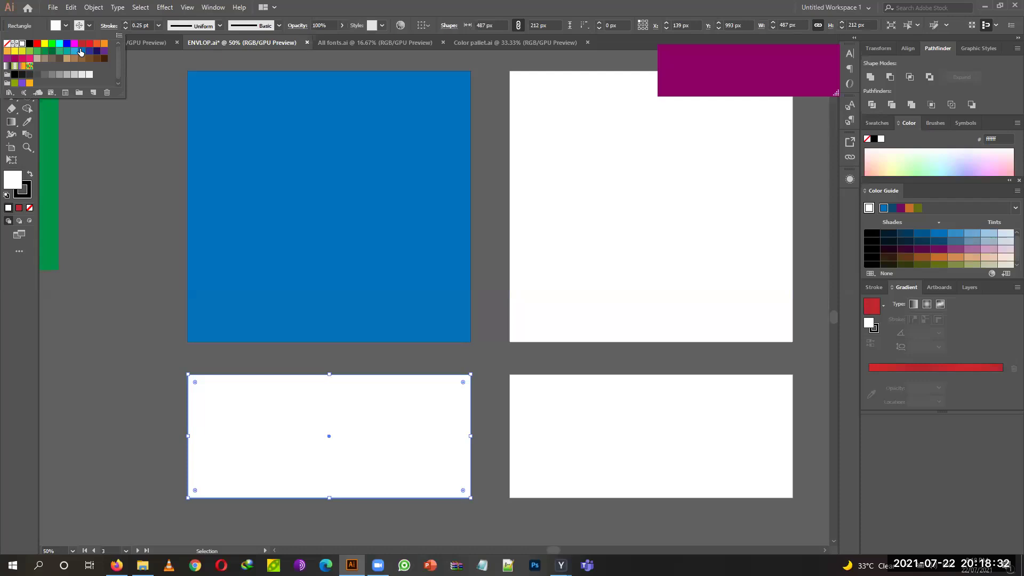
{"action": "left_click", "coordinate": [82, 47]}
{"action": "left_click", "coordinate": [158, 323]}
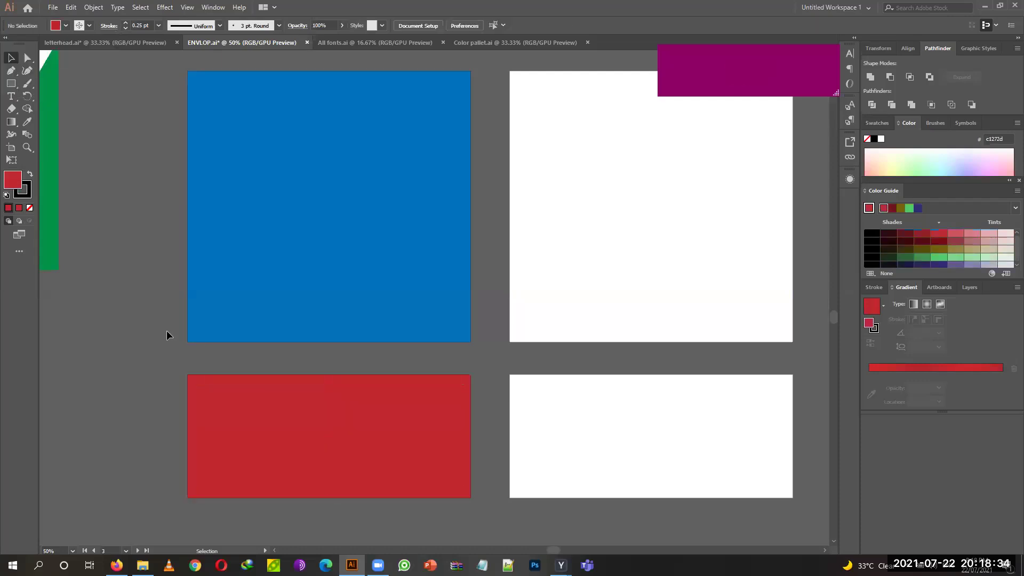
Group the white M logo with its Mimani Electronics text on the blue envelope front and copy the group.
{"action": "left_click_drag", "start_coordinate": [334, 231], "coordinate": [490, 297]}
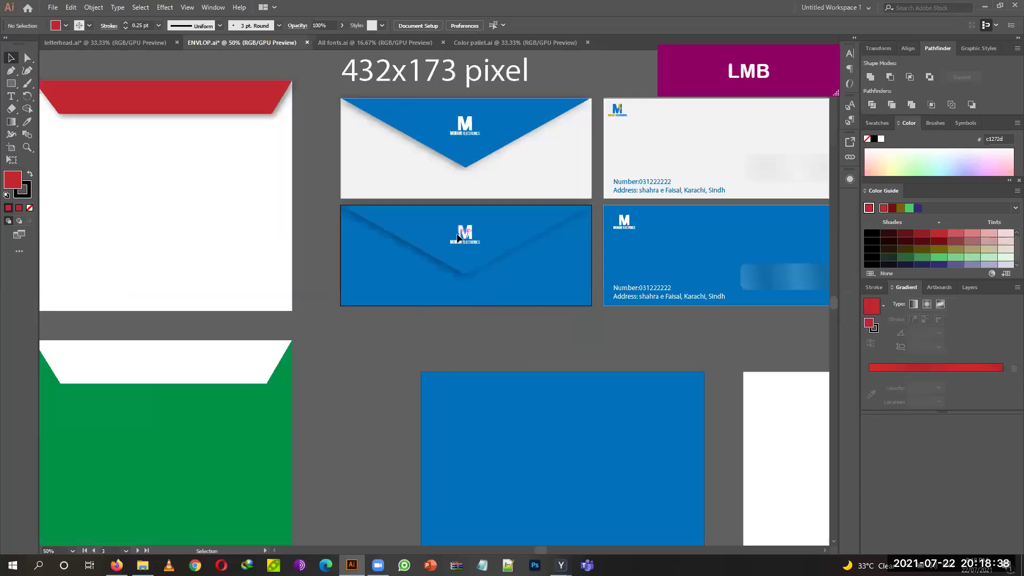
{"action": "left_click", "coordinate": [472, 241]}
{"action": "left_click", "coordinate": [439, 345]}
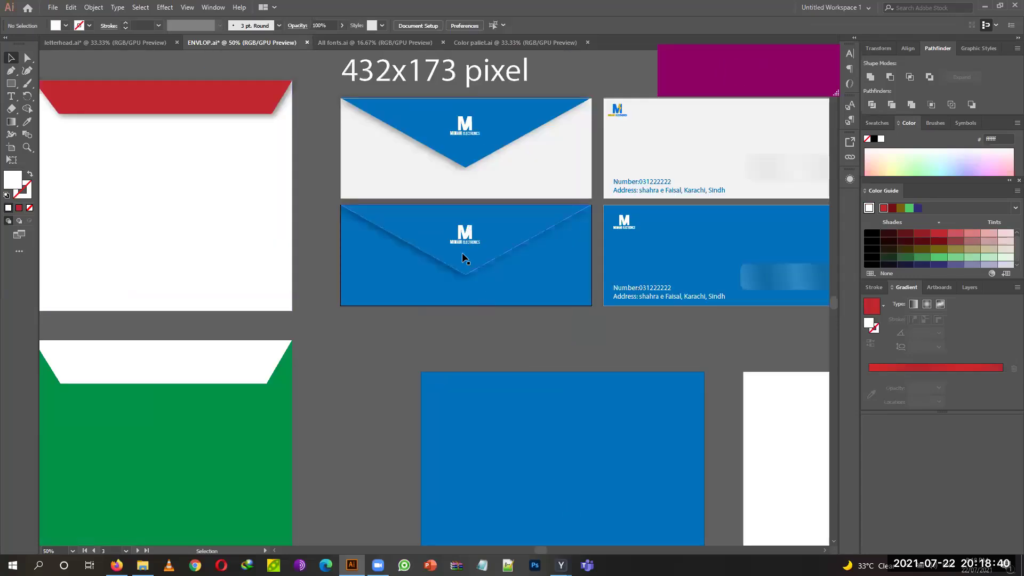
{"action": "left_click", "coordinate": [466, 137]}
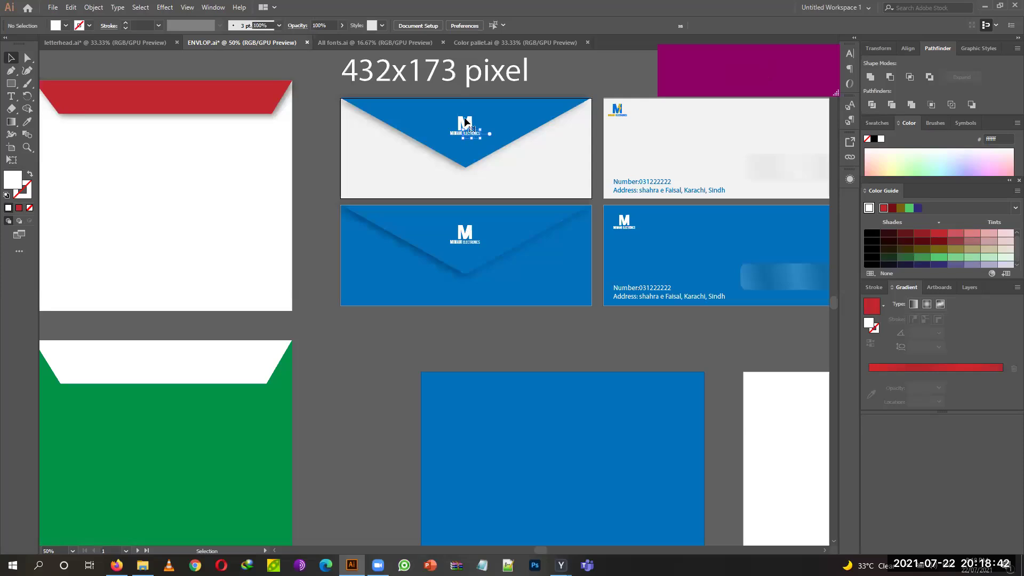
{"action": "left_click", "coordinate": [468, 134], "text": "shift"}
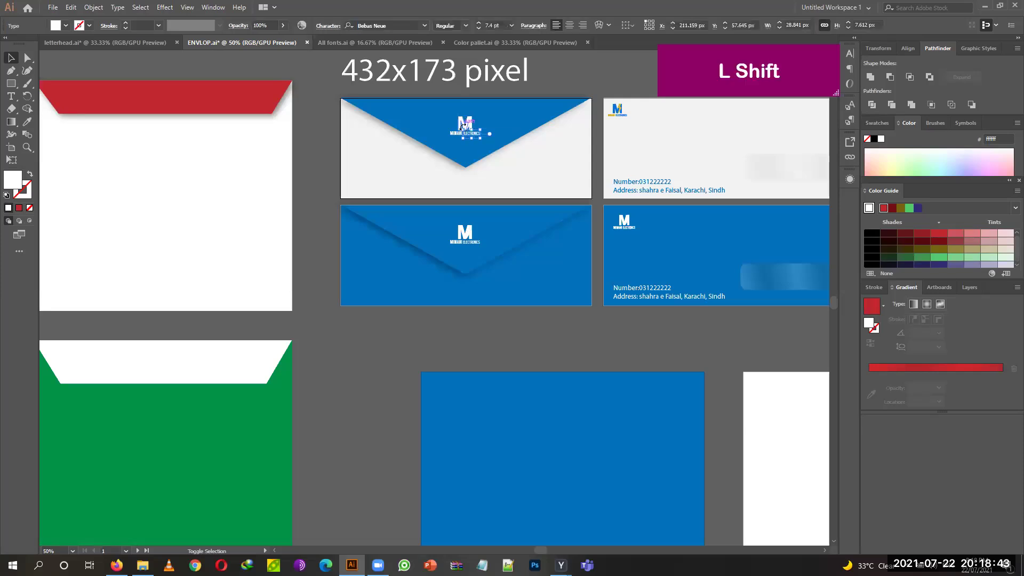
{"action": "left_click", "coordinate": [624, 220]}
{"action": "left_click", "coordinate": [618, 324]}
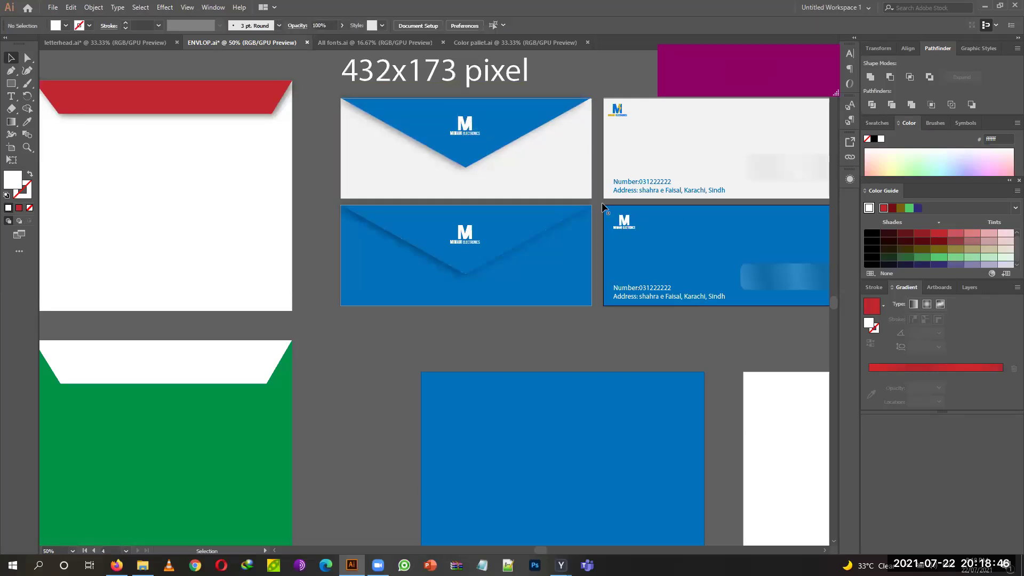
{"action": "left_click", "coordinate": [604, 236], "text": "shift"}
{"action": "left_click", "coordinate": [604, 236], "text": "shift"}
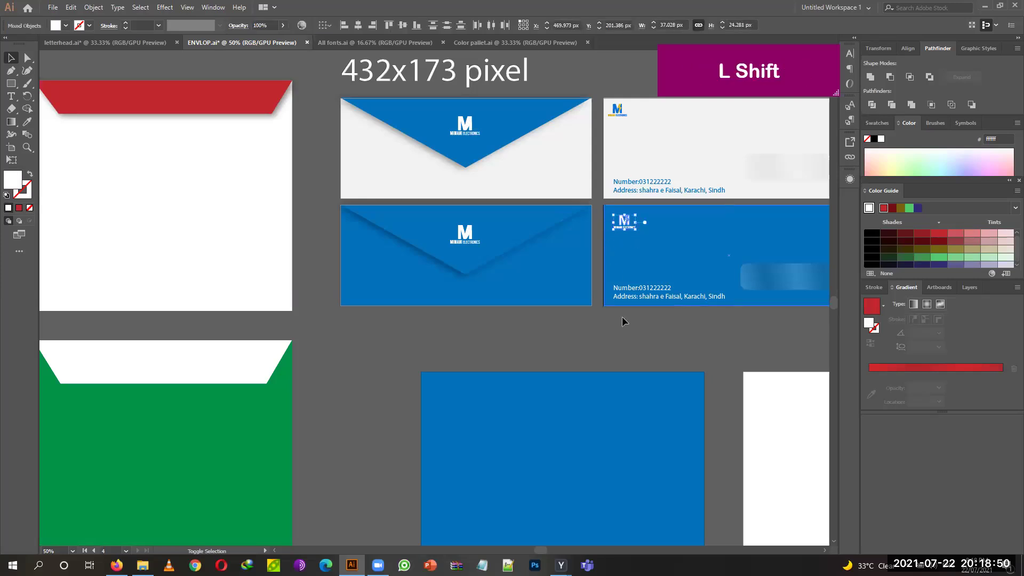
{"action": "key", "text": "ctrl+g"}
{"action": "key", "text": "ctrl+c"}
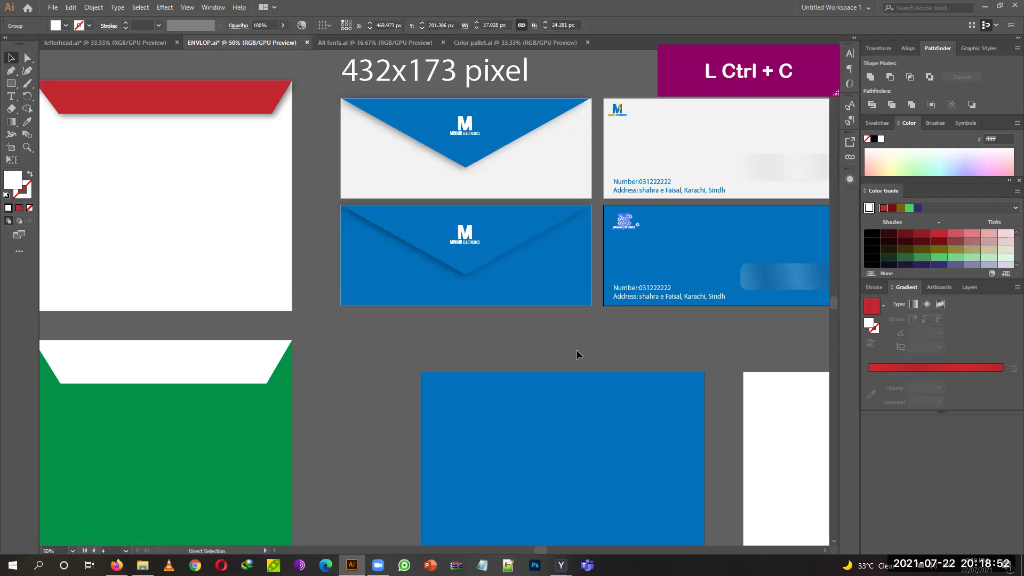
Paste the white logo over the new rectangles and place a small copy in the red rectangle's upper-left corner.
{"action": "left_click_drag", "start_coordinate": [506, 227], "coordinate": [403, 155]}
{"action": "left_click", "coordinate": [404, 156]}
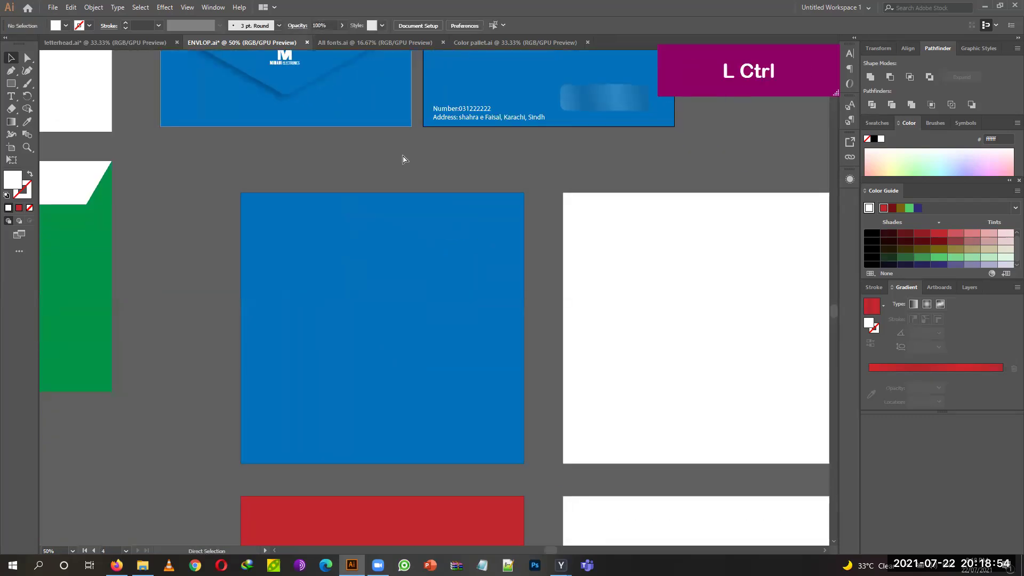
{"action": "key", "text": "ctrl+v"}
{"action": "left_click_drag", "start_coordinate": [447, 303], "coordinate": [499, 352]}
{"action": "left_click_drag", "start_coordinate": [444, 293], "coordinate": [406, 320]}
{"action": "key", "text": "space"}
{"action": "left_click_drag", "start_coordinate": [461, 383], "coordinate": [474, 248]}
{"action": "left_click_drag", "start_coordinate": [411, 183], "coordinate": [281, 385]}
Scale down the large white logo on the blue rectangle and align it in the rectangle's upper-left corner.
{"action": "left_click", "coordinate": [414, 192]}
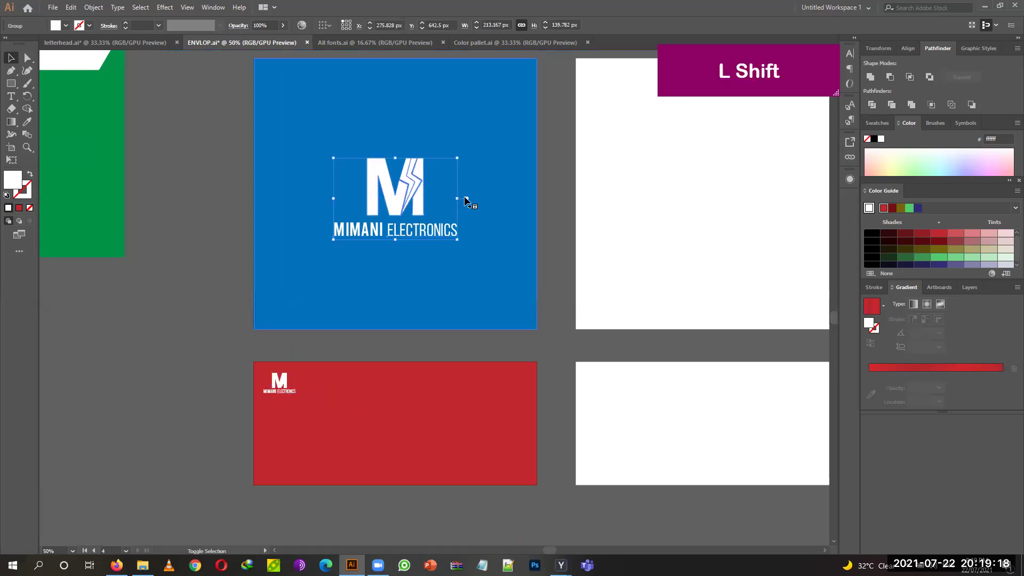
{"action": "left_click_drag", "start_coordinate": [457, 202], "coordinate": [290, 88]}
{"action": "left_click", "coordinate": [209, 248]}
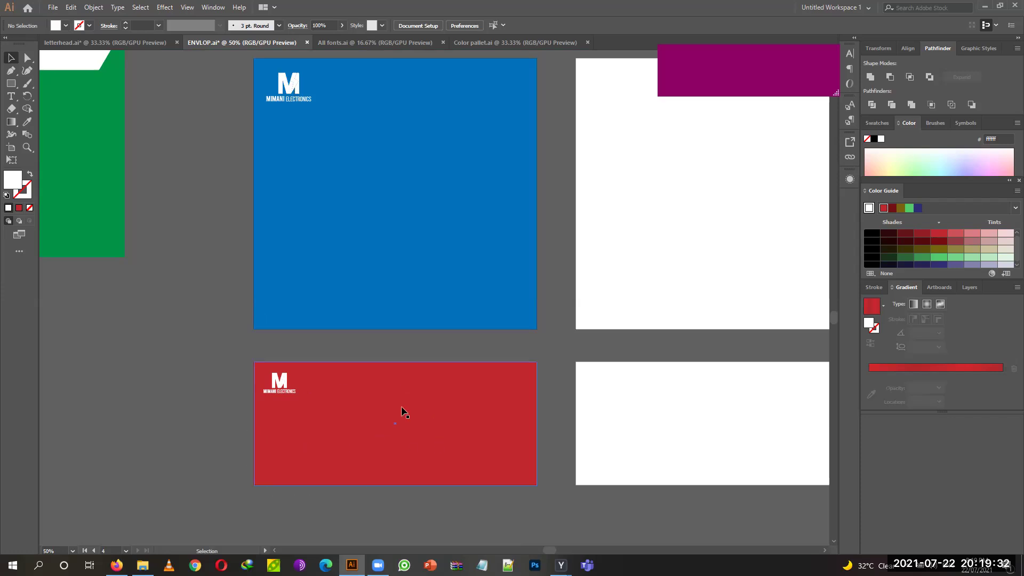
{"action": "left_click_drag", "start_coordinate": [296, 85], "coordinate": [291, 84]}
{"action": "left_click", "coordinate": [226, 255]}
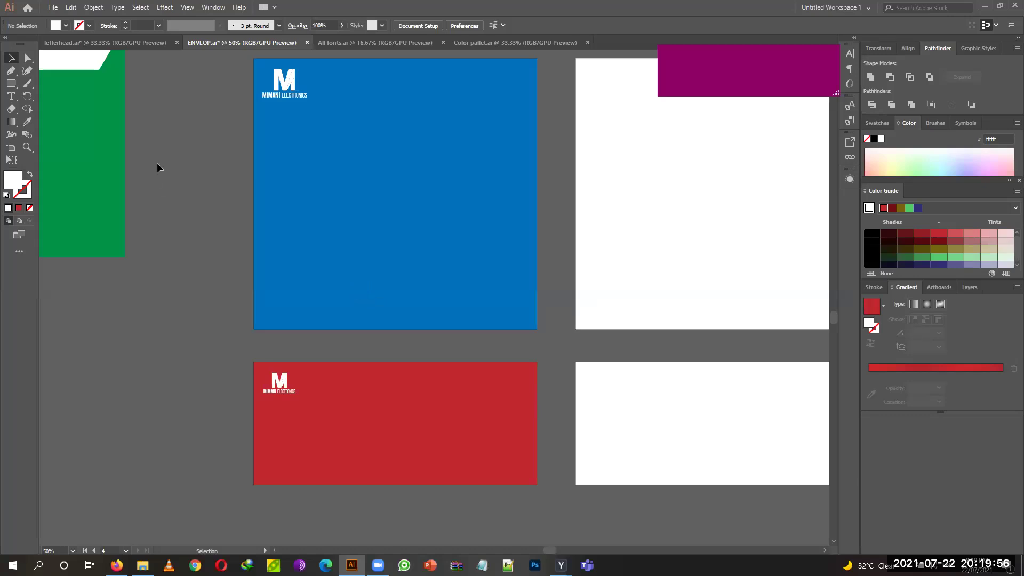
Duplicate the Number and Address lines from the blue envelope front into the new blue rectangle's lower-left area.
{"action": "scroll", "coordinate": [213, 216], "scroll_direction": "up", "scroll_amount": 2}
{"action": "scroll", "coordinate": [218, 216], "scroll_direction": "up", "scroll_amount": 2}
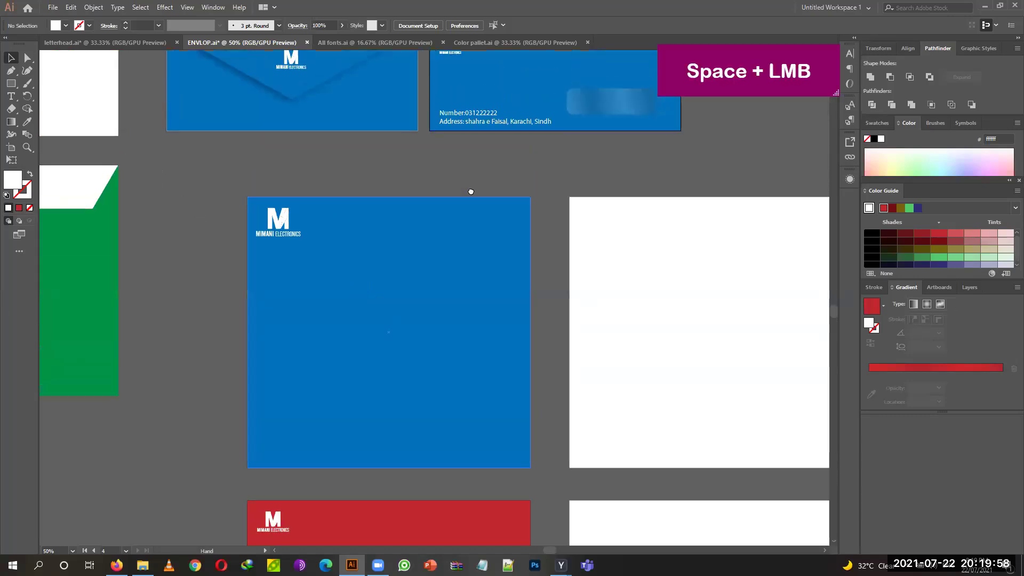
{"action": "left_click_drag", "start_coordinate": [471, 192], "coordinate": [459, 184]}
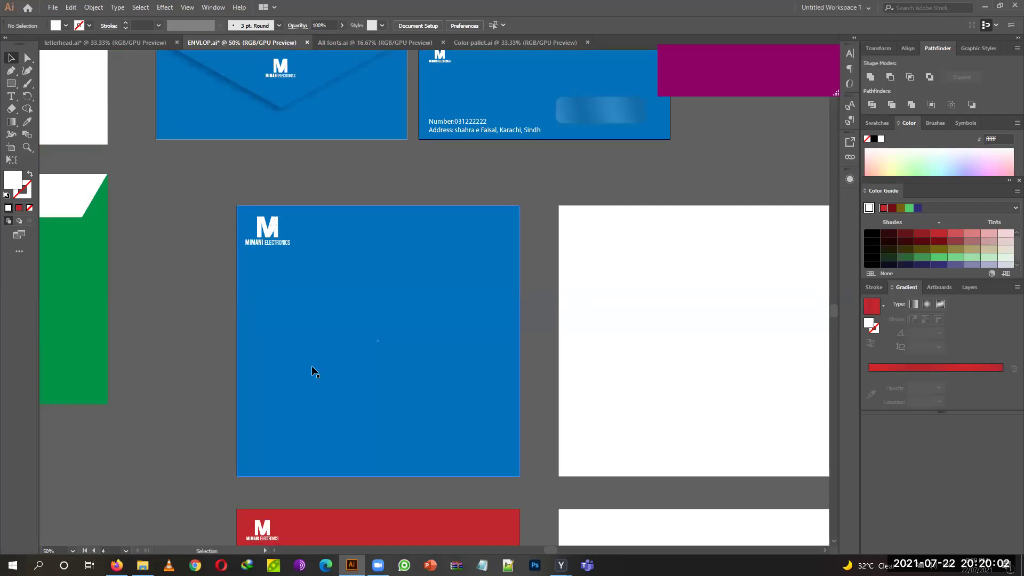
{"action": "left_click", "coordinate": [457, 123]}
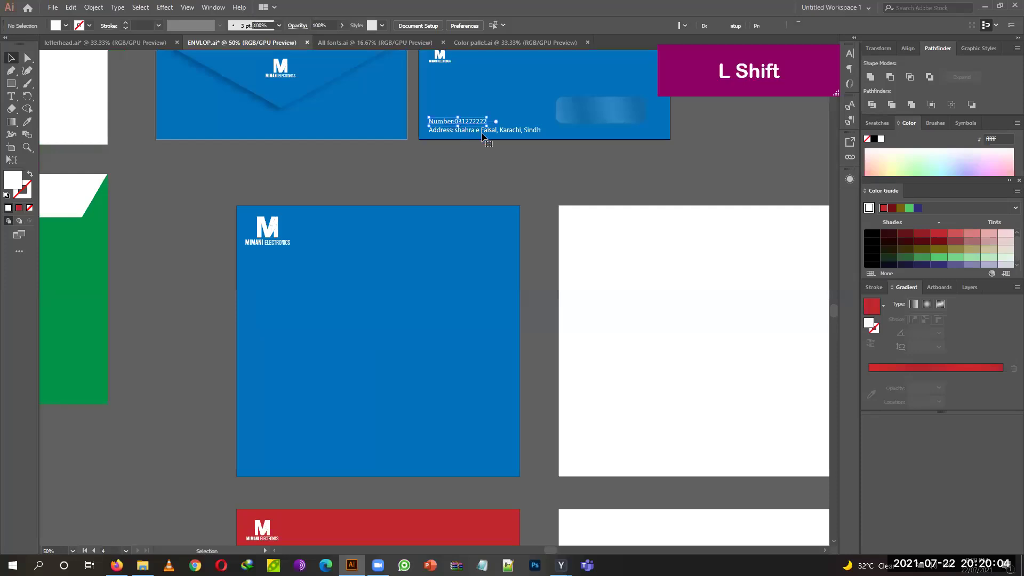
{"action": "left_click", "coordinate": [483, 131], "text": "shift"}
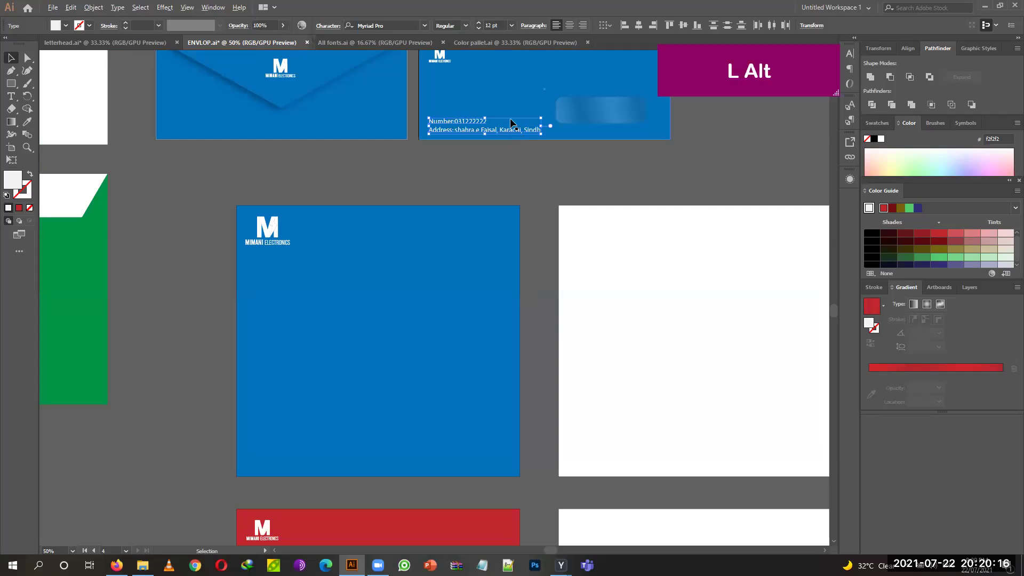
{"action": "left_click", "coordinate": [510, 138], "text": "alt"}
{"action": "left_click_drag", "start_coordinate": [510, 139], "coordinate": [329, 457]}
Bring the duplicated Number and Address lines to the front of the blue rectangle.
{"action": "scroll", "coordinate": [343, 384], "scroll_direction": "down", "scroll_amount": 5}
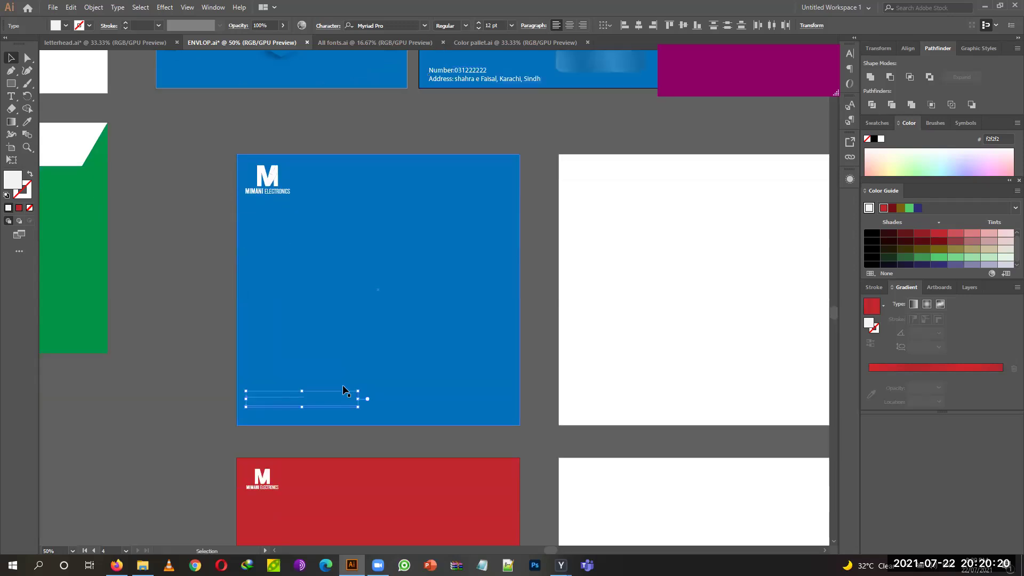
{"action": "right_click", "coordinate": [288, 238]}
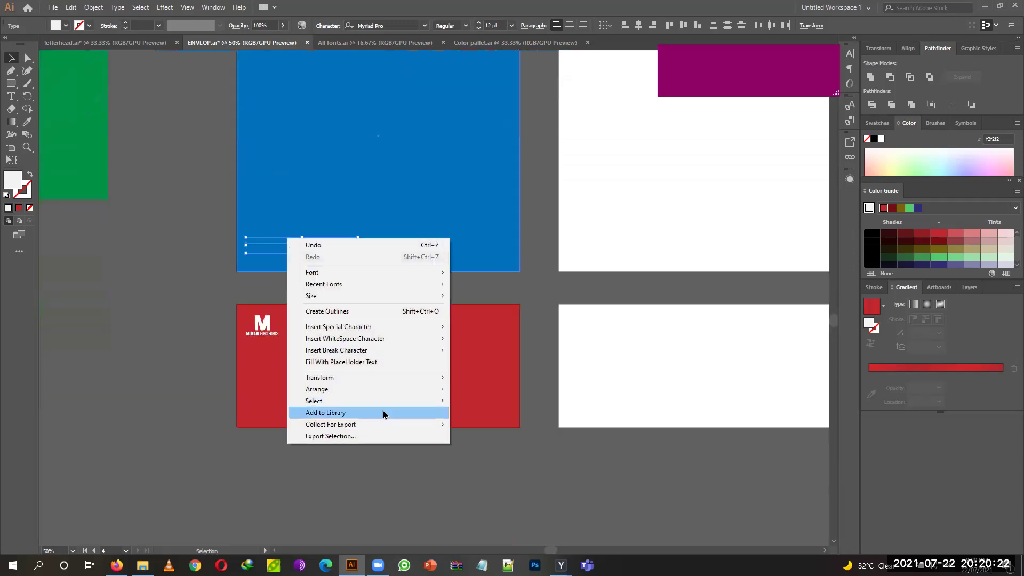
{"action": "mouse_move", "coordinate": [442, 393]}
{"action": "left_click", "coordinate": [478, 390]}
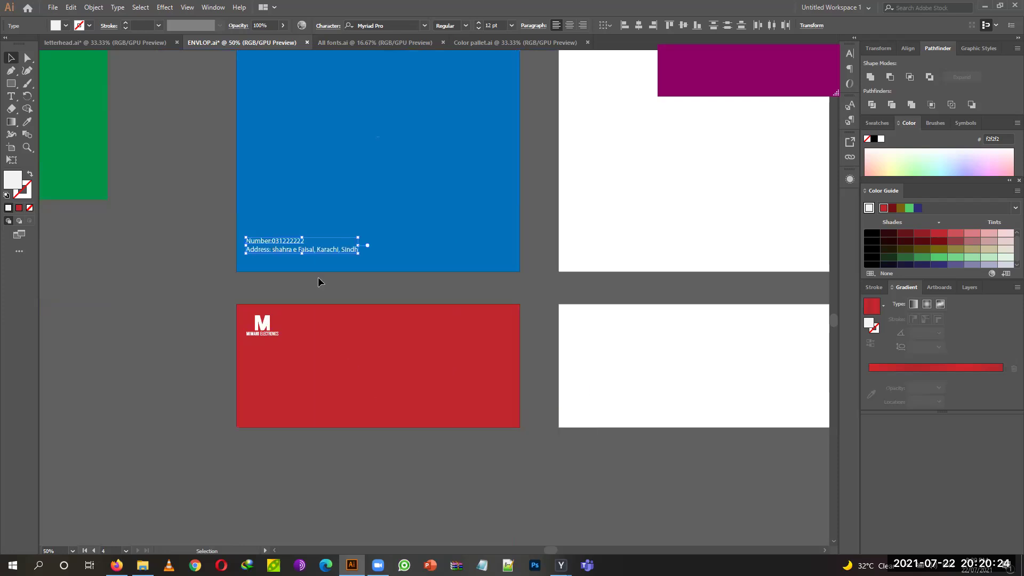
Lower the contact lines closer to the blue rectangle's bottom edge and duplicate them into the red rectangle's lower-left corner.
{"action": "left_click", "coordinate": [325, 252], "text": "shift"}
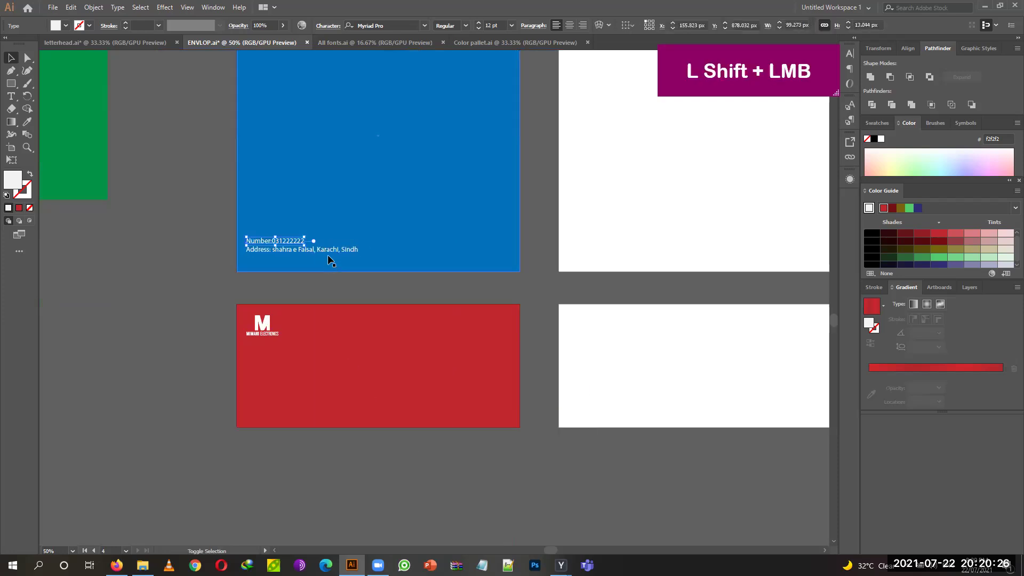
{"action": "left_click", "coordinate": [323, 255]}
{"action": "left_click_drag", "start_coordinate": [324, 255], "coordinate": [323, 264]}
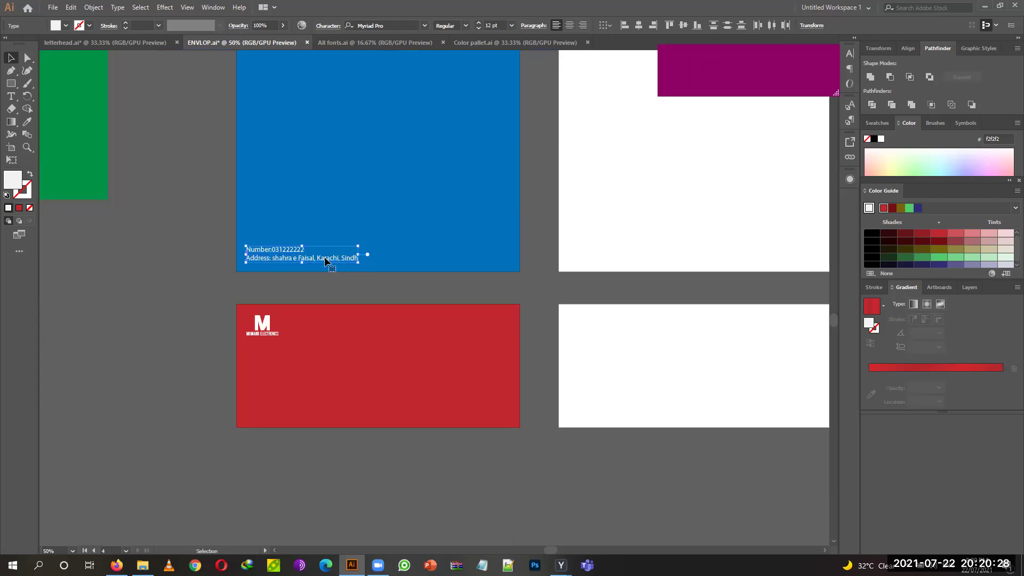
{"action": "key", "text": "Up"}
{"action": "key", "text": "Up"}
{"action": "key", "text": "Up"}
{"action": "key", "text": "Up"}
{"action": "key", "text": "Up"}
{"action": "key", "text": "Up"}
{"action": "key", "text": "Up"}
{"action": "key", "text": "Up"}
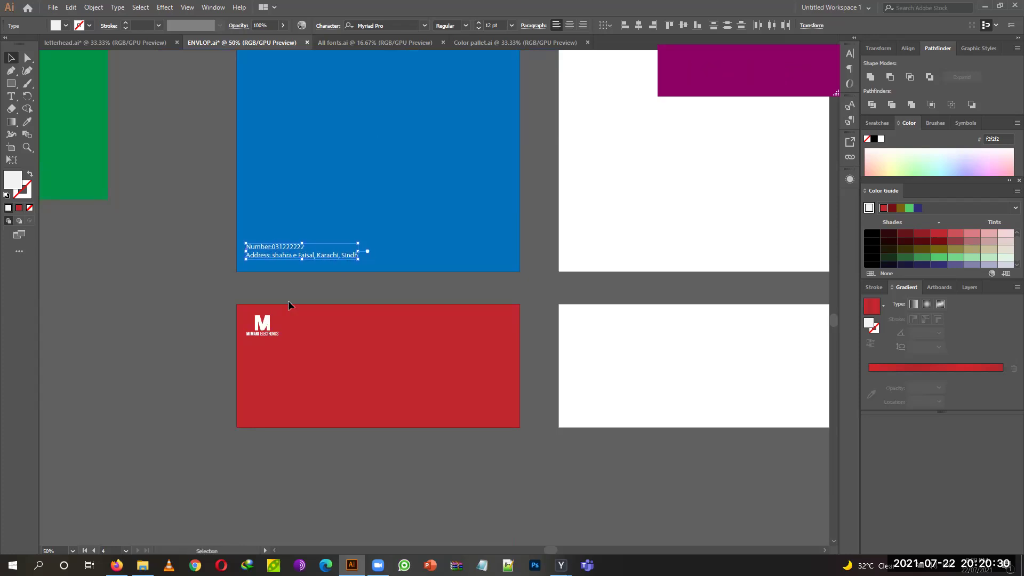
{"action": "left_click_drag", "start_coordinate": [322, 254], "coordinate": [354, 409]}
{"action": "left_click", "coordinate": [397, 487]}
{"action": "key", "text": "space"}
{"action": "left_click_drag", "start_coordinate": [478, 371], "coordinate": [443, 322]}
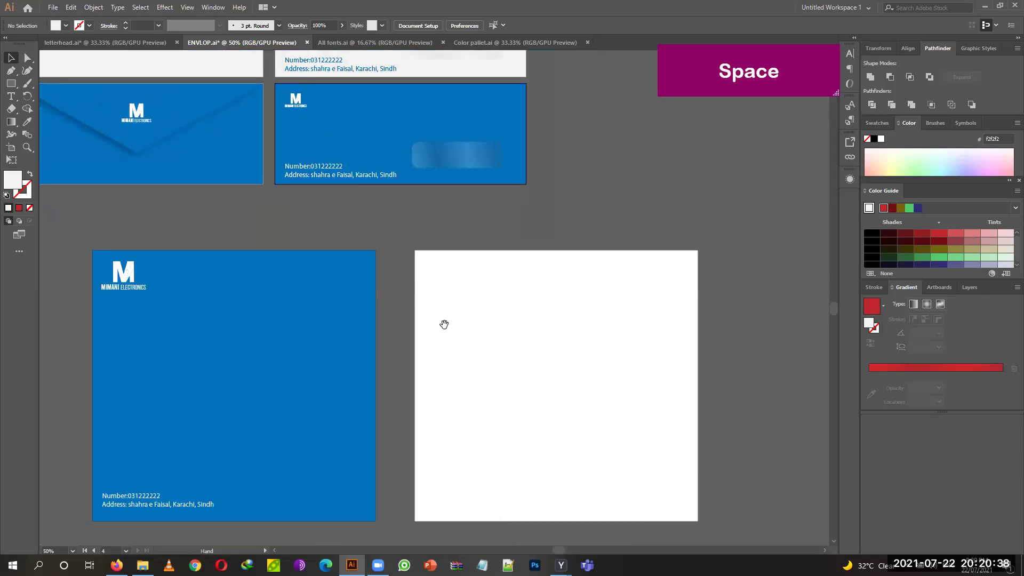
{"action": "left_click", "coordinate": [469, 146]}
{"action": "left_click", "coordinate": [554, 217]}
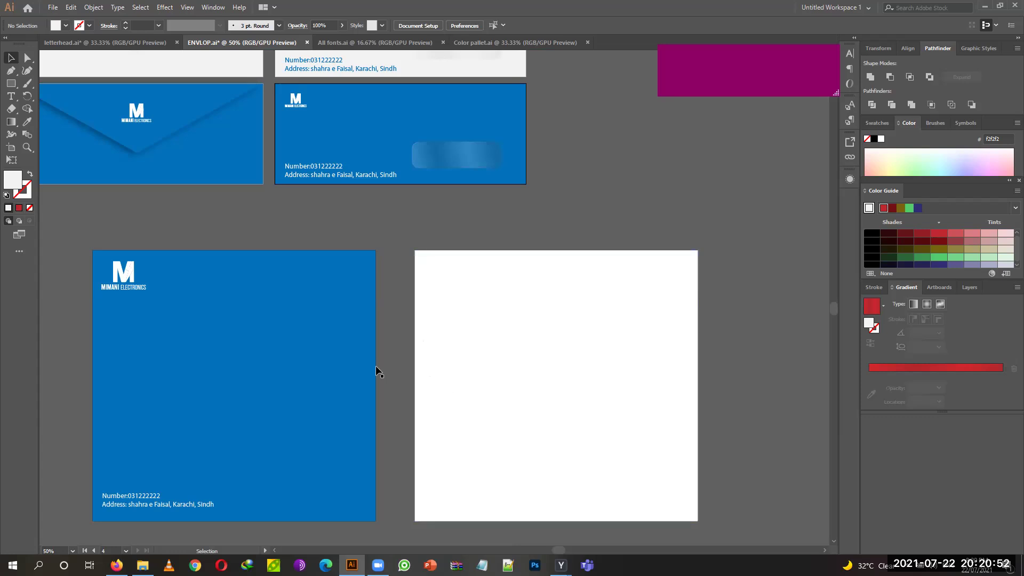
{"action": "key", "text": "space"}
{"action": "left_click_drag", "start_coordinate": [415, 532], "coordinate": [491, 361]}
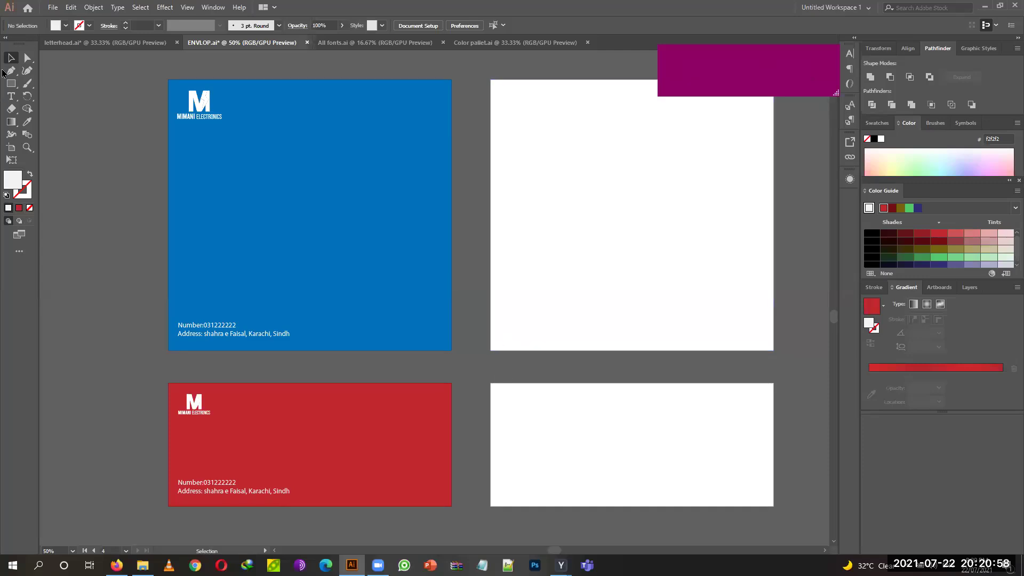
Draw a rectangle about 229 × 65 px in the lower-right area of the large blue rectangle.
{"action": "key", "text": "ctrl+equal"}
{"action": "key", "text": "ctrl+equal"}
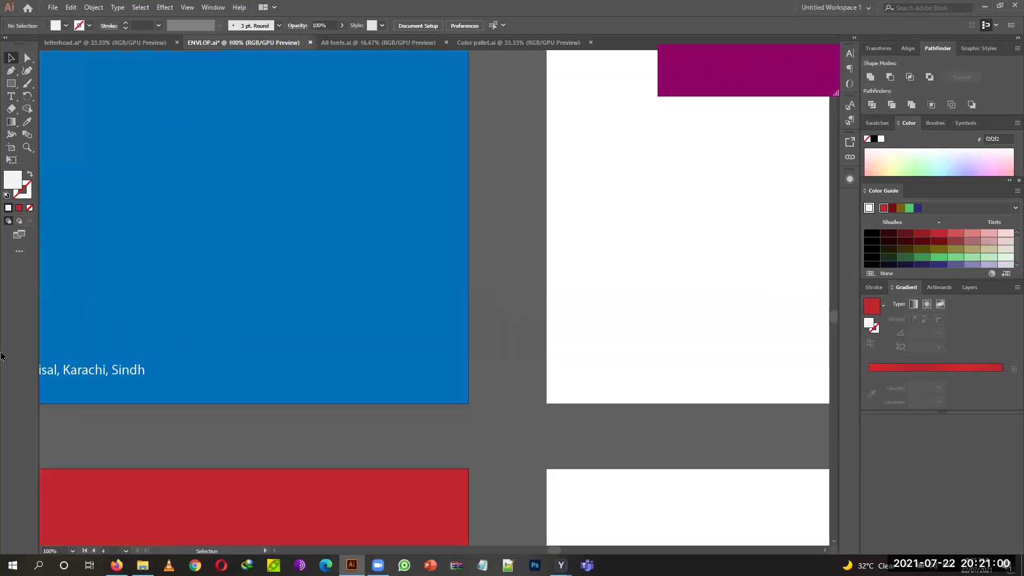
{"action": "left_click_drag", "start_coordinate": [217, 300], "coordinate": [372, 357]}
{"action": "left_click", "coordinate": [11, 83]}
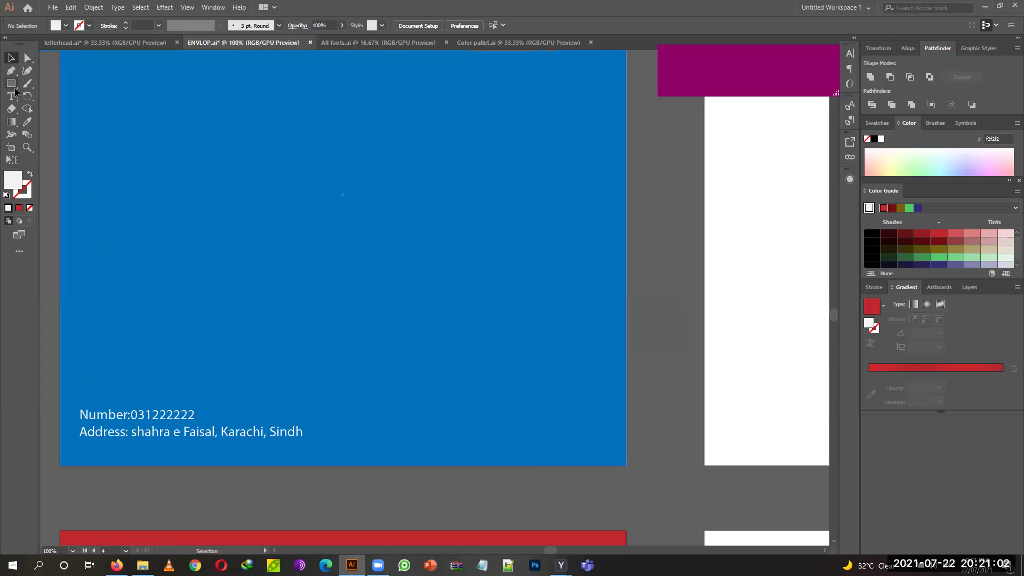
{"action": "left_click_drag", "start_coordinate": [325, 318], "coordinate": [591, 393]}
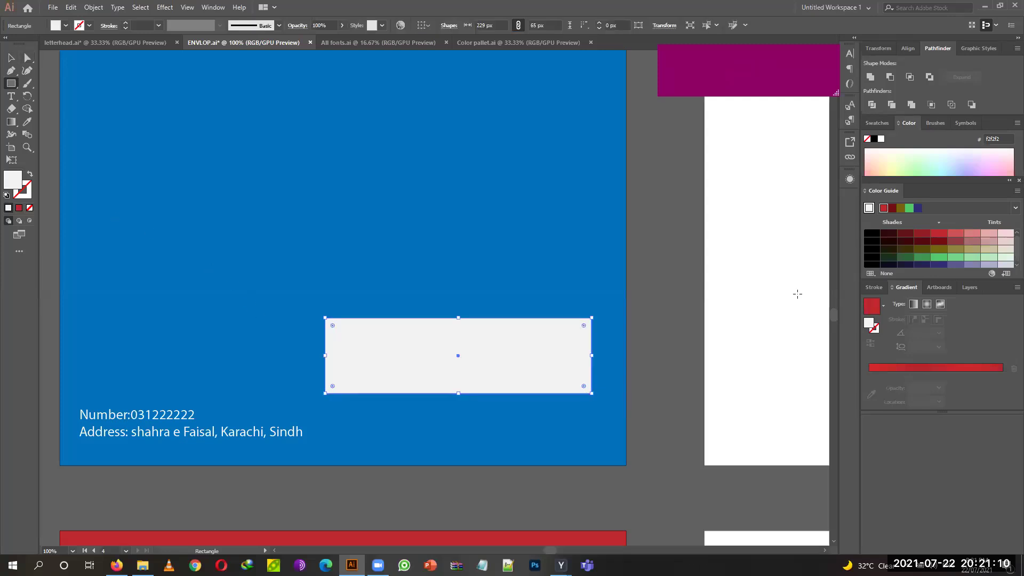
Fill the small rectangle with the red linear gradient and remove the gradient's two middle colour stops.
{"action": "left_click", "coordinate": [872, 306]}
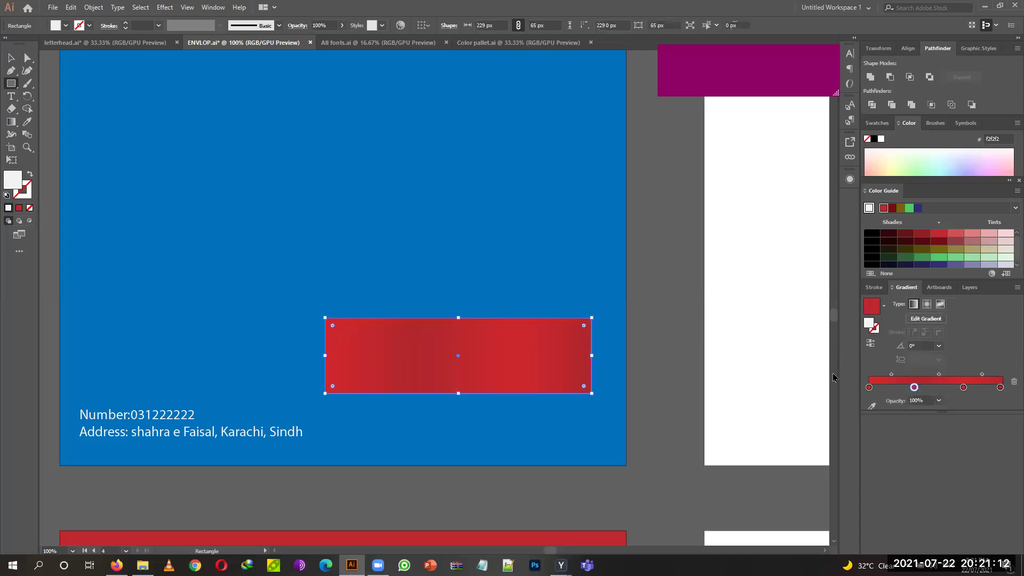
{"action": "left_click_drag", "start_coordinate": [914, 387], "coordinate": [914, 414]}
{"action": "left_click_drag", "start_coordinate": [963, 387], "coordinate": [964, 414]}
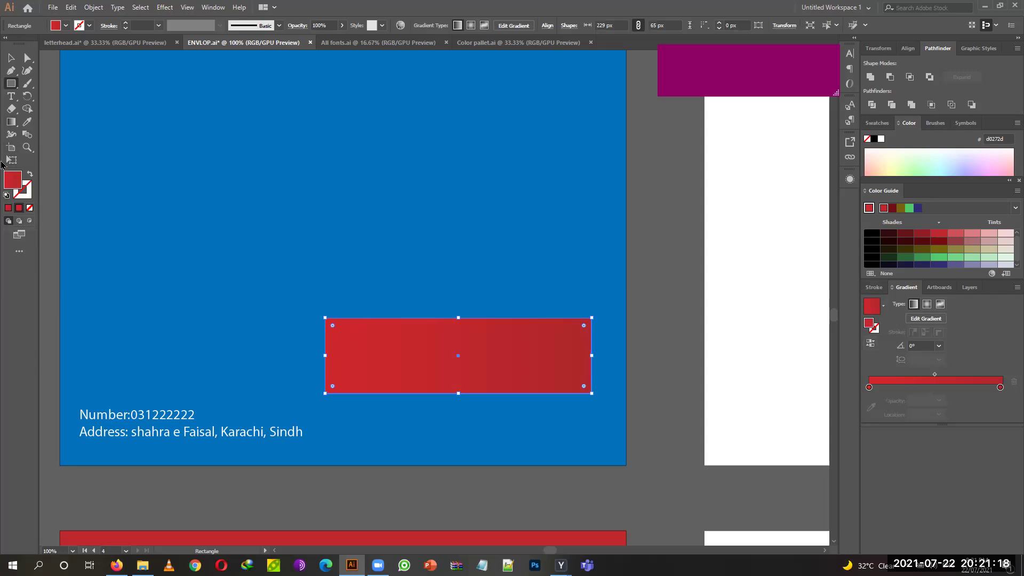
{"action": "left_click", "coordinate": [12, 123]}
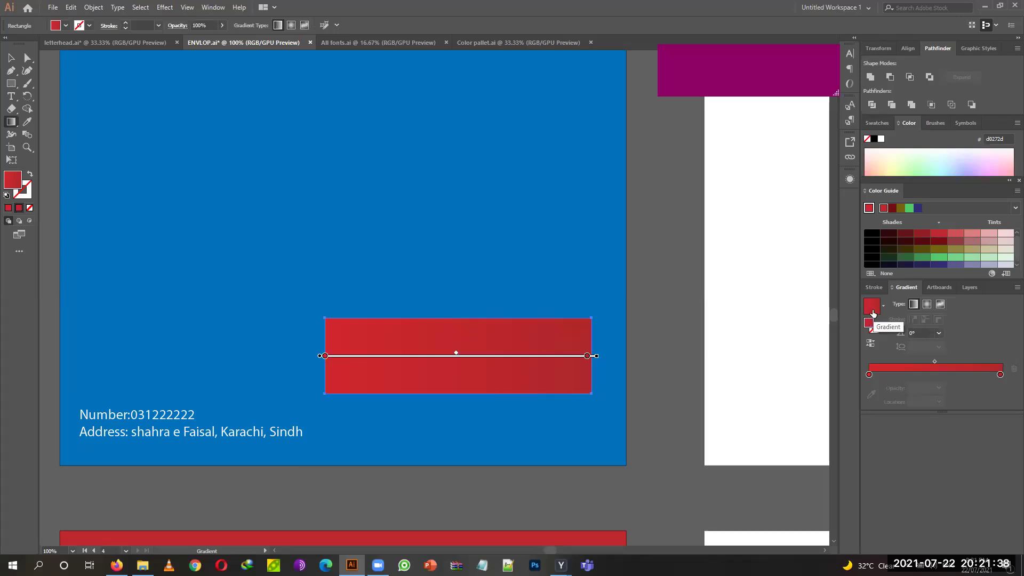
Draw a second rectangle about 238 × 86 px above the red gradient one and fill it with green 00ff00.
{"action": "left_click", "coordinate": [11, 83]}
{"action": "left_click_drag", "start_coordinate": [207, 107], "coordinate": [485, 207]}
{"action": "left_click", "coordinate": [65, 25]}
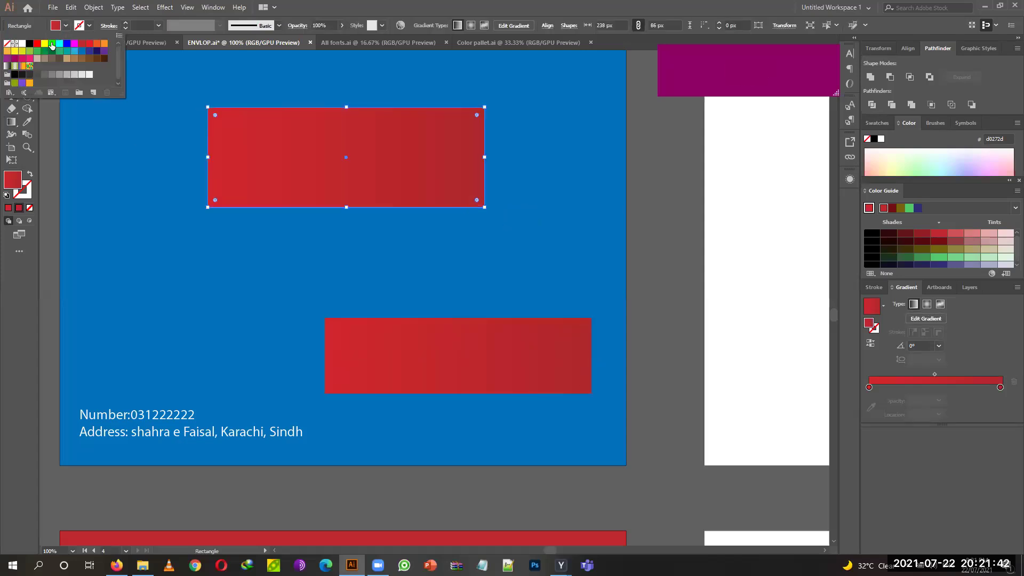
{"action": "left_click", "coordinate": [51, 44]}
{"action": "key", "text": "v"}
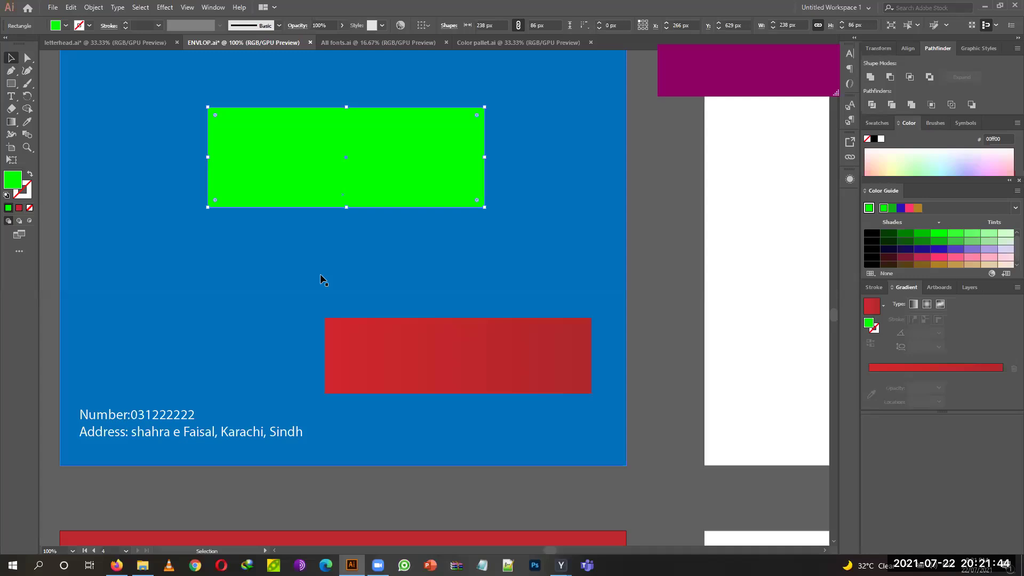
Apply the red gradient to the green rectangle and delete that rectangle.
{"action": "left_click", "coordinate": [11, 121]}
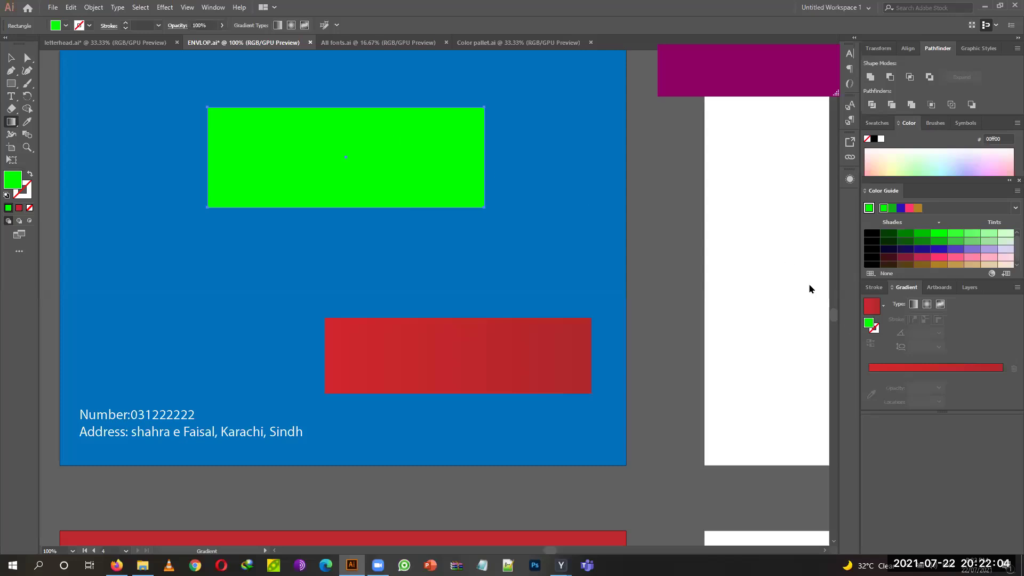
{"action": "left_click", "coordinate": [872, 321]}
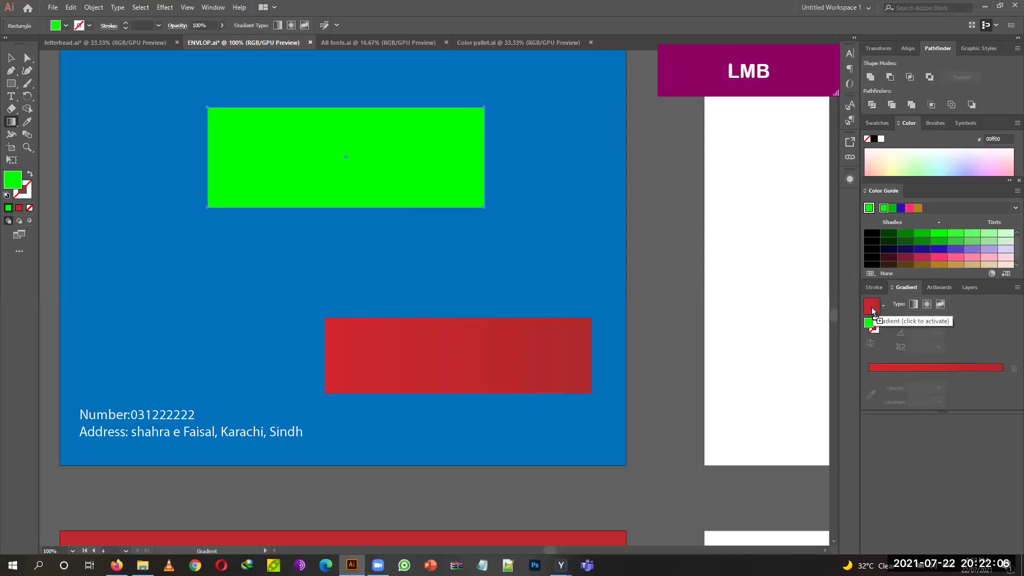
{"action": "left_click", "coordinate": [10, 57]}
{"action": "key", "text": "Delete"}
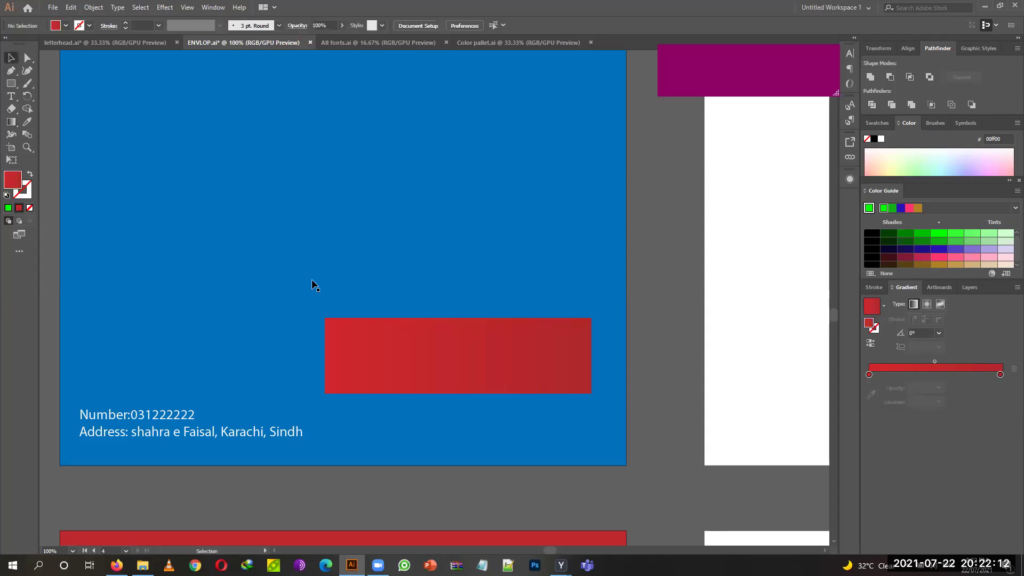
Select the small gradient rectangle and set the gradient's starting colour stop to blue 0071bc.
{"action": "left_click", "coordinate": [506, 355]}
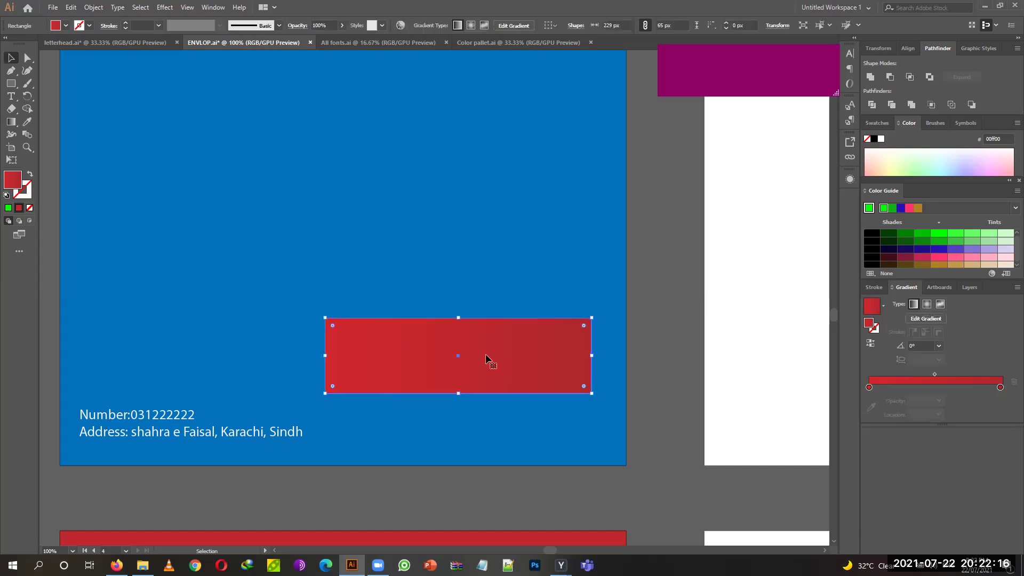
{"action": "left_click", "coordinate": [800, 375]}
{"action": "left_click", "coordinate": [214, 7]}
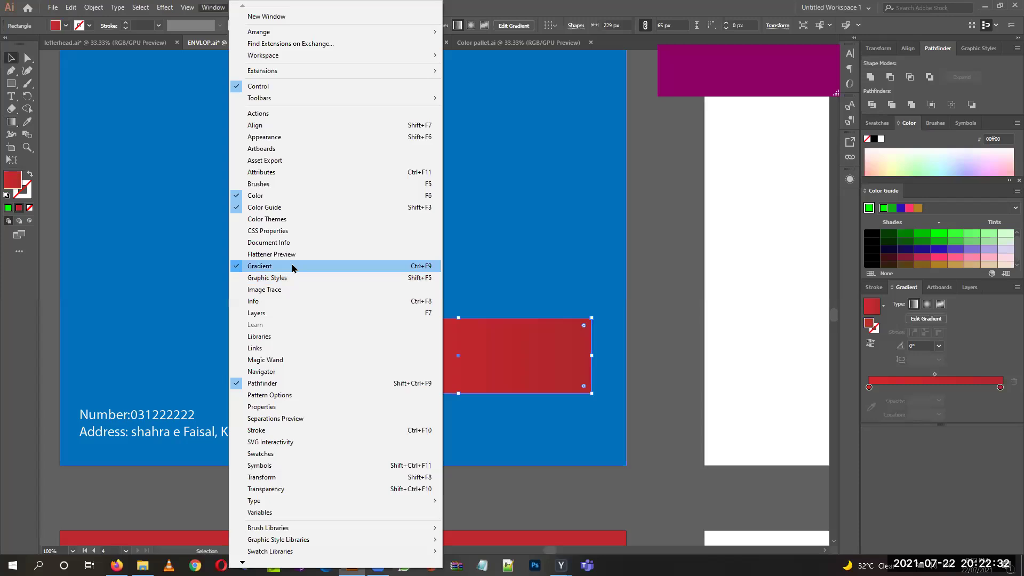
{"action": "left_click", "coordinate": [907, 288]}
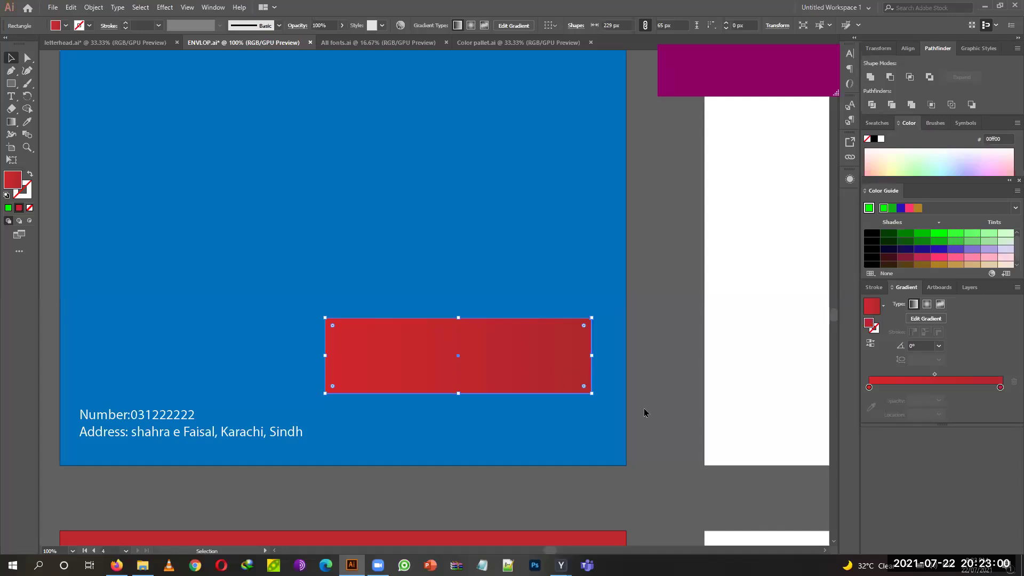
{"action": "left_click", "coordinate": [869, 388]}
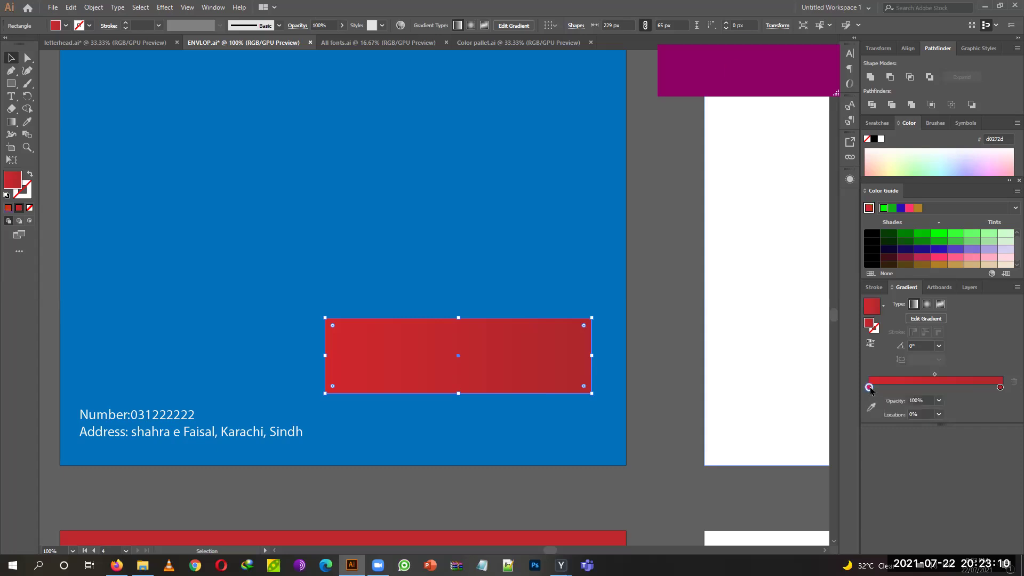
{"action": "double_click", "coordinate": [869, 388]}
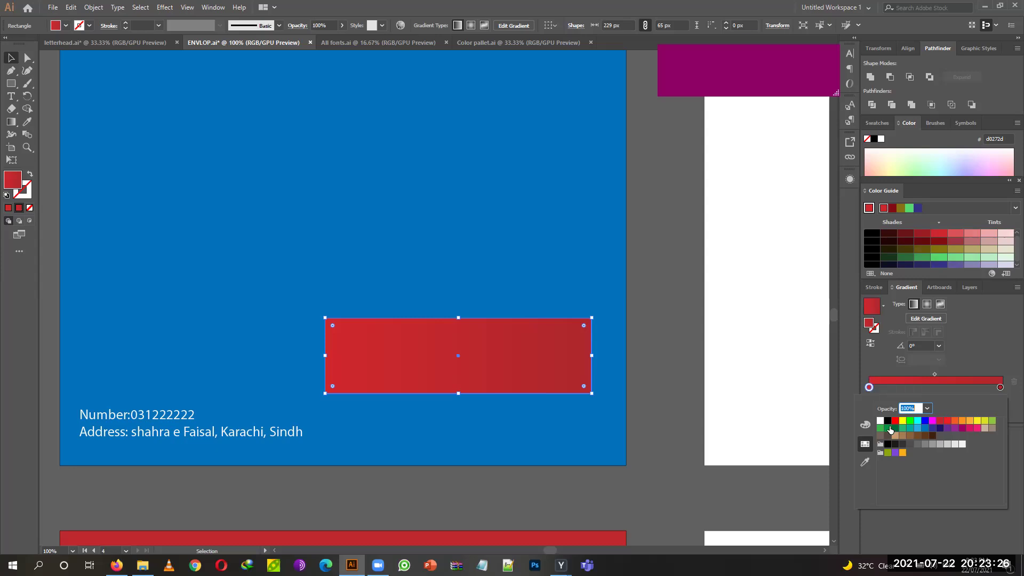
{"action": "left_click", "coordinate": [925, 429]}
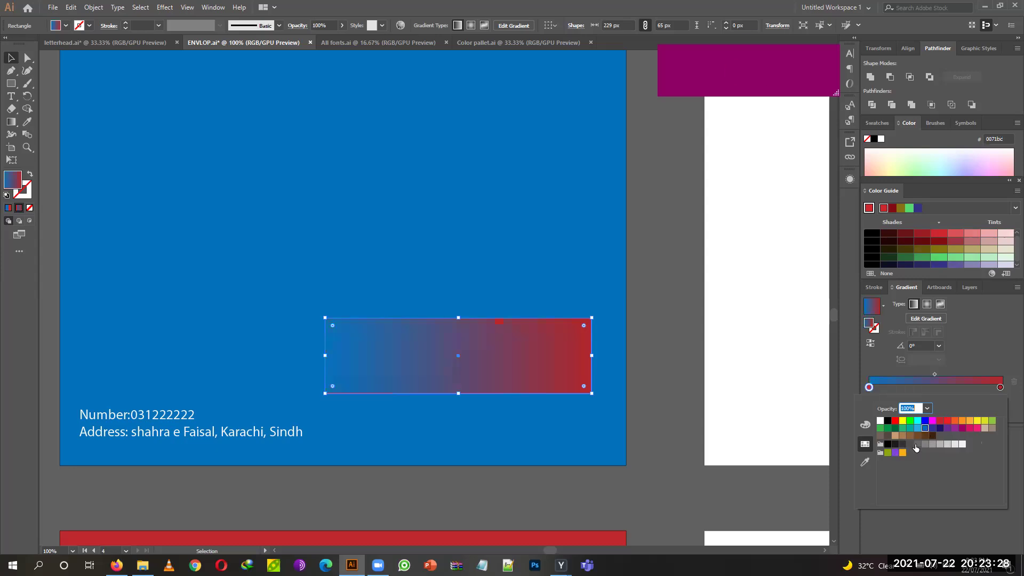
Set the gradient's end colour stop to the blue swatch and adjust its RGB values to 2760bc.
{"action": "left_click", "coordinate": [1001, 387]}
{"action": "double_click", "coordinate": [1001, 387]}
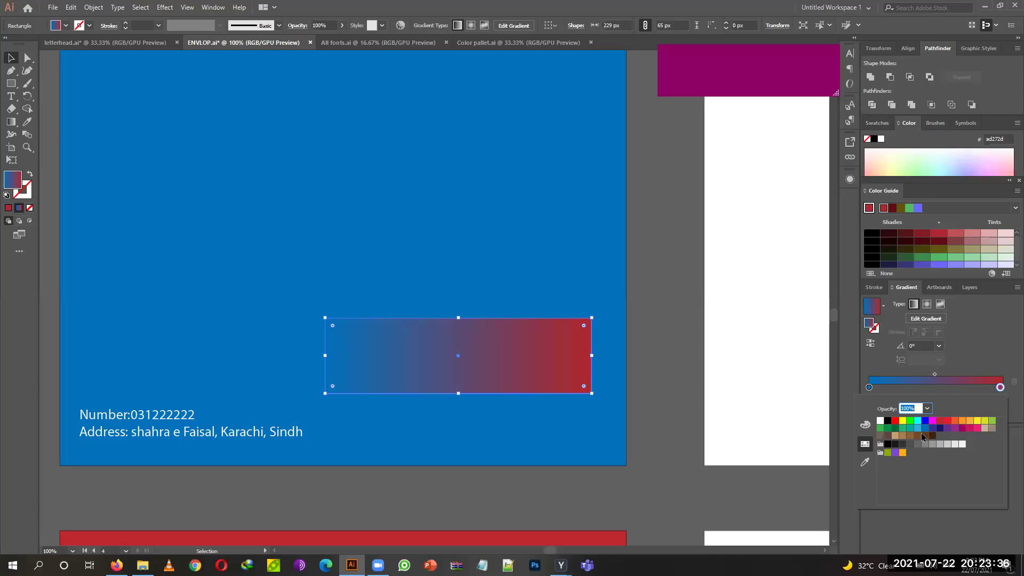
{"action": "left_click", "coordinate": [925, 428]}
{"action": "left_click", "coordinate": [865, 427]}
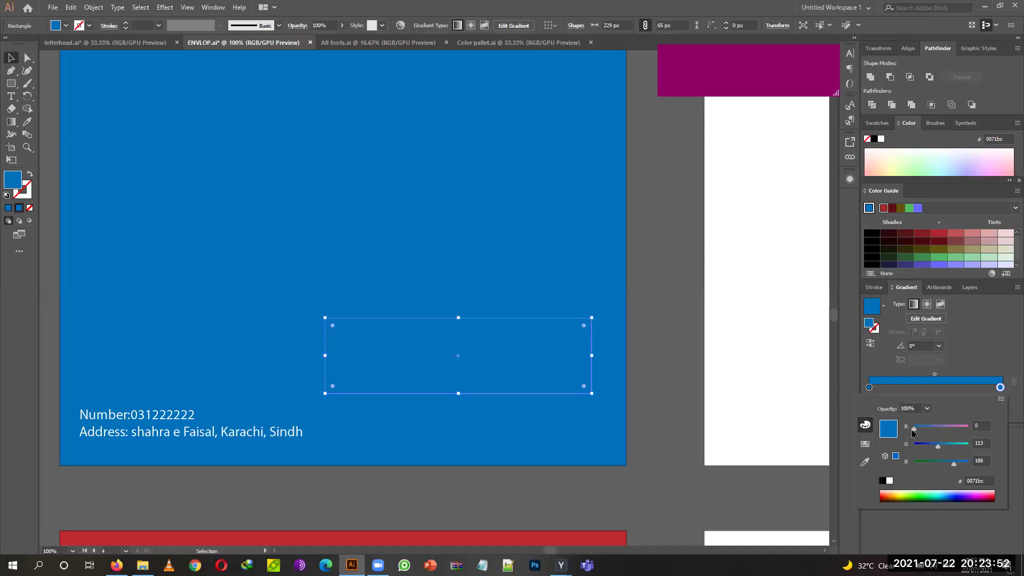
{"action": "left_click_drag", "start_coordinate": [913, 431], "coordinate": [934, 451]}
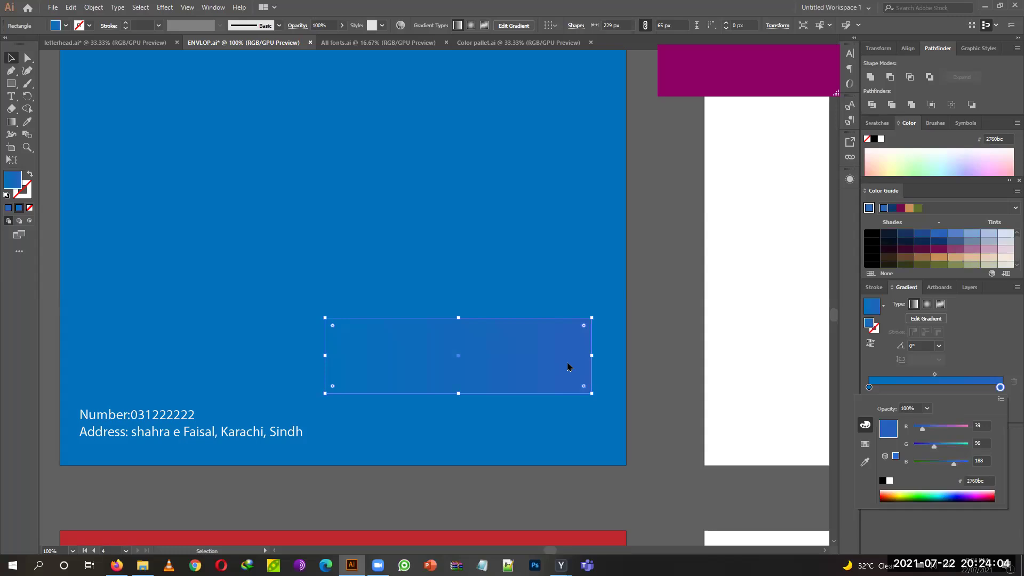
{"action": "left_click", "coordinate": [972, 350]}
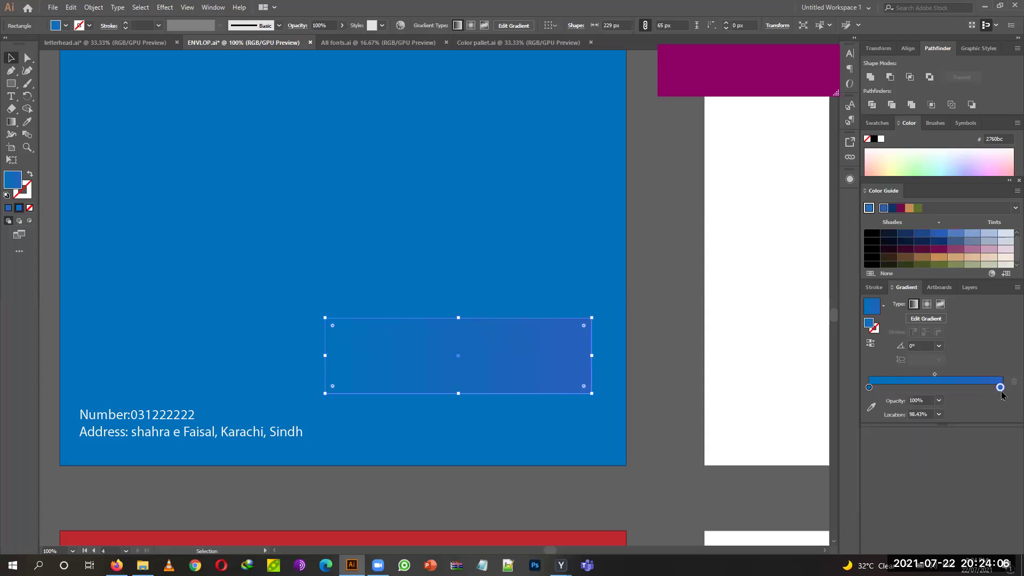
Move the 2760bc stop near the gradient's middle and duplicate both stops to alternate the two blues, with the last stop at 100%.
{"action": "left_click_drag", "start_coordinate": [999, 390], "coordinate": [927, 391]}
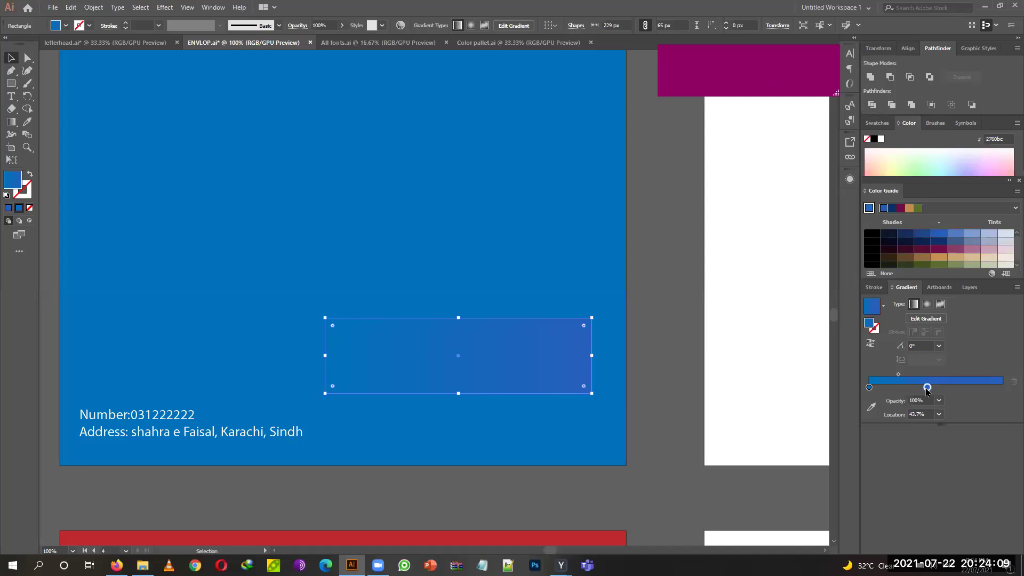
{"action": "left_click", "coordinate": [869, 387]}
{"action": "left_click_drag", "start_coordinate": [869, 387], "coordinate": [964, 388]}
{"action": "left_click_drag", "start_coordinate": [928, 387], "coordinate": [995, 398]}
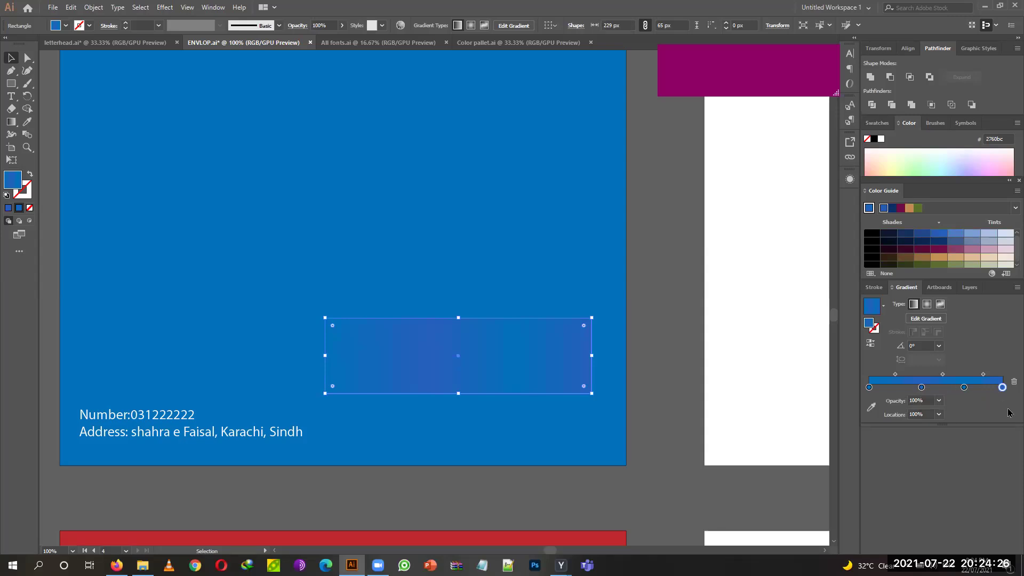
Brighten the gradient's last colour stop to 275ecb.
{"action": "double_click", "coordinate": [1002, 389]}
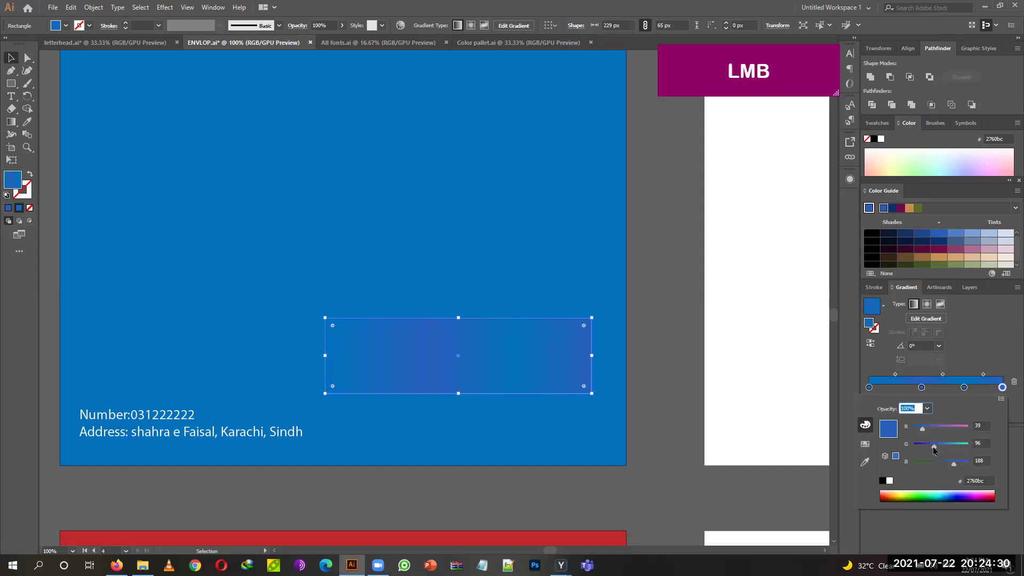
{"action": "left_click_drag", "start_coordinate": [954, 464], "coordinate": [960, 467]}
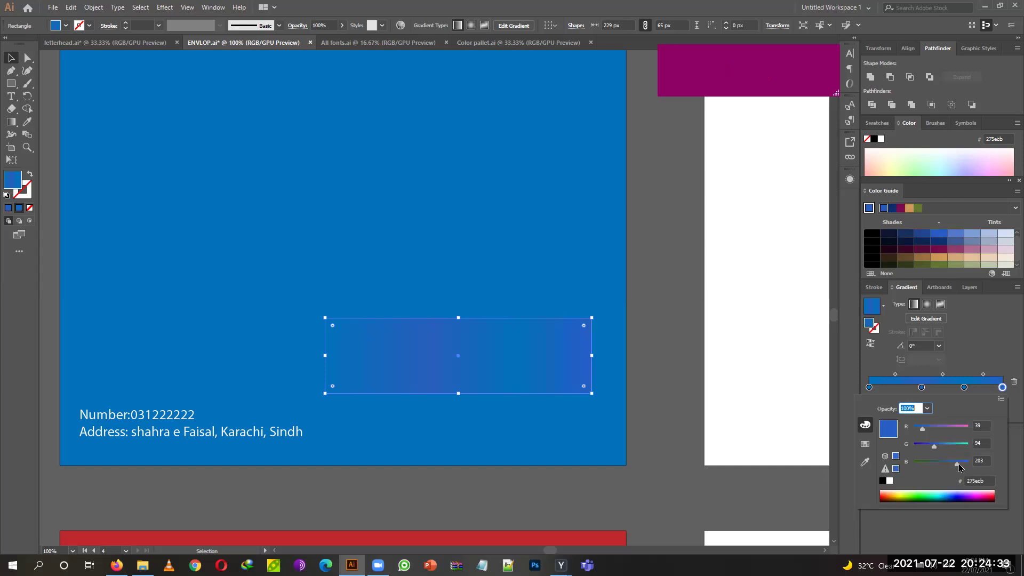
{"action": "left_click", "coordinate": [1003, 389]}
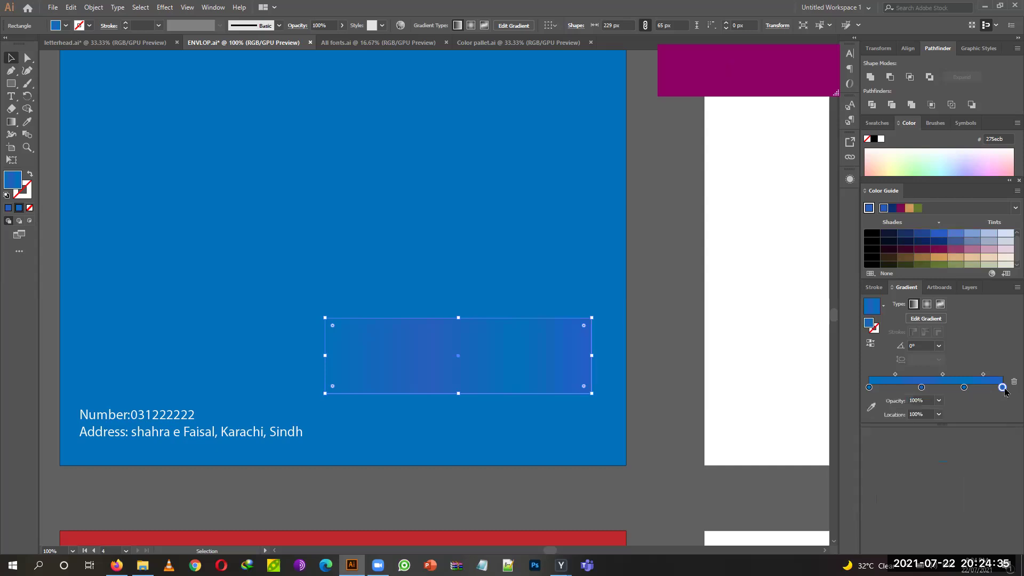
Change the gradient stop at 39.37% to the lighter blue 2380e5.
{"action": "left_click", "coordinate": [921, 390]}
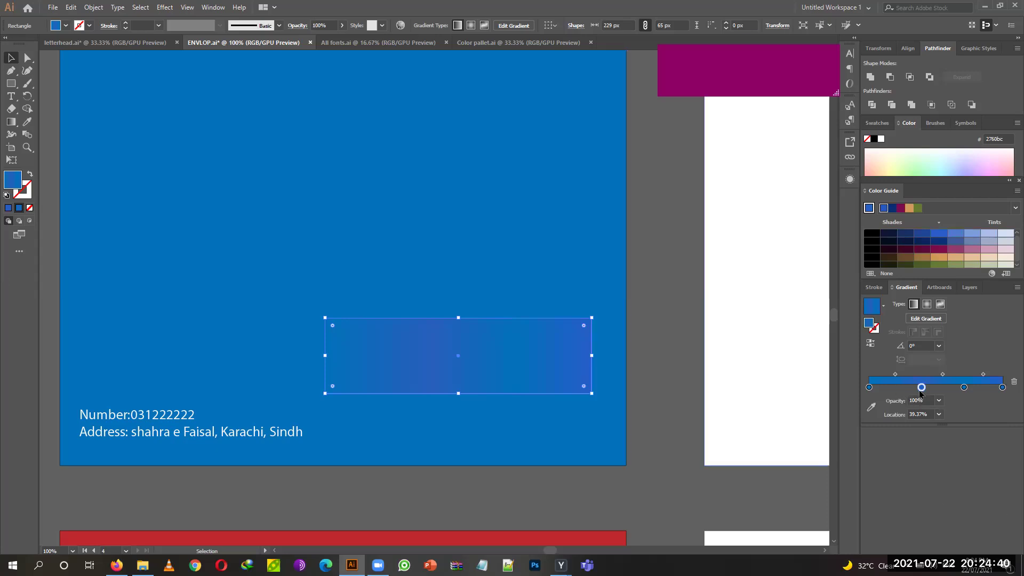
{"action": "double_click", "coordinate": [13, 180]}
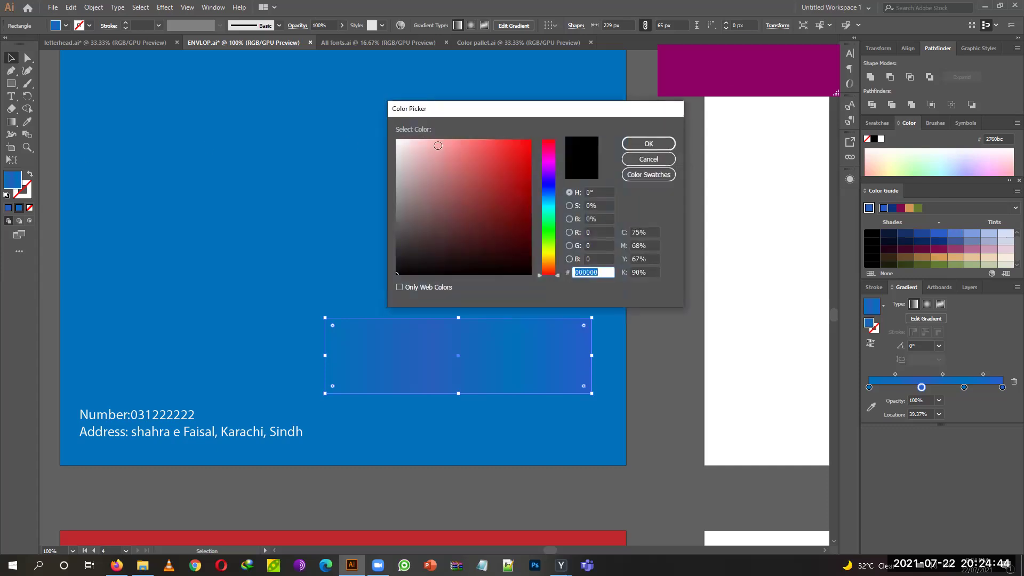
{"action": "left_click_drag", "start_coordinate": [560, 278], "coordinate": [559, 206]}
{"action": "left_click", "coordinate": [516, 156]}
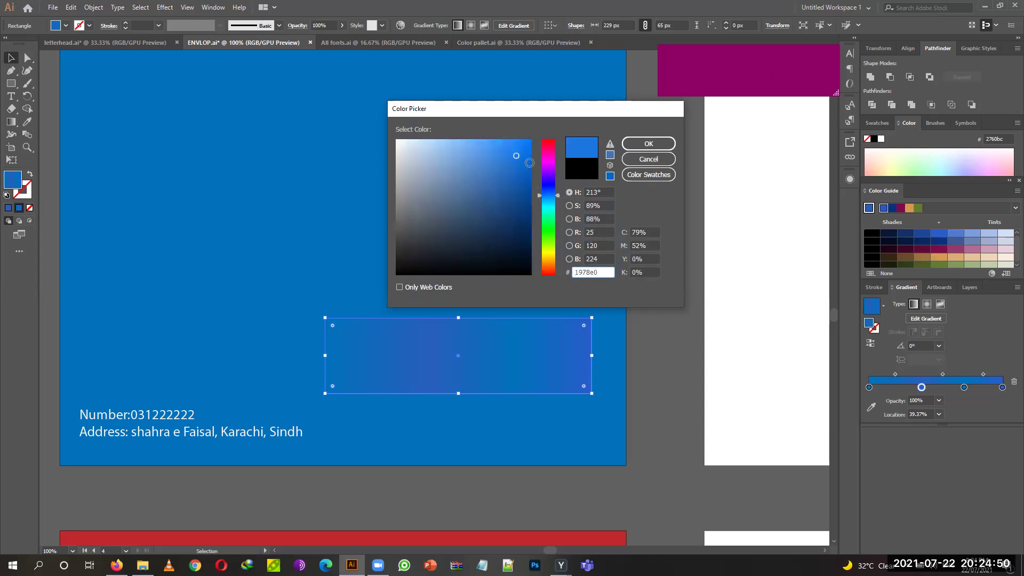
{"action": "left_click", "coordinate": [522, 168]}
{"action": "left_click_drag", "start_coordinate": [502, 148], "coordinate": [511, 153]}
{"action": "left_click", "coordinate": [633, 146]}
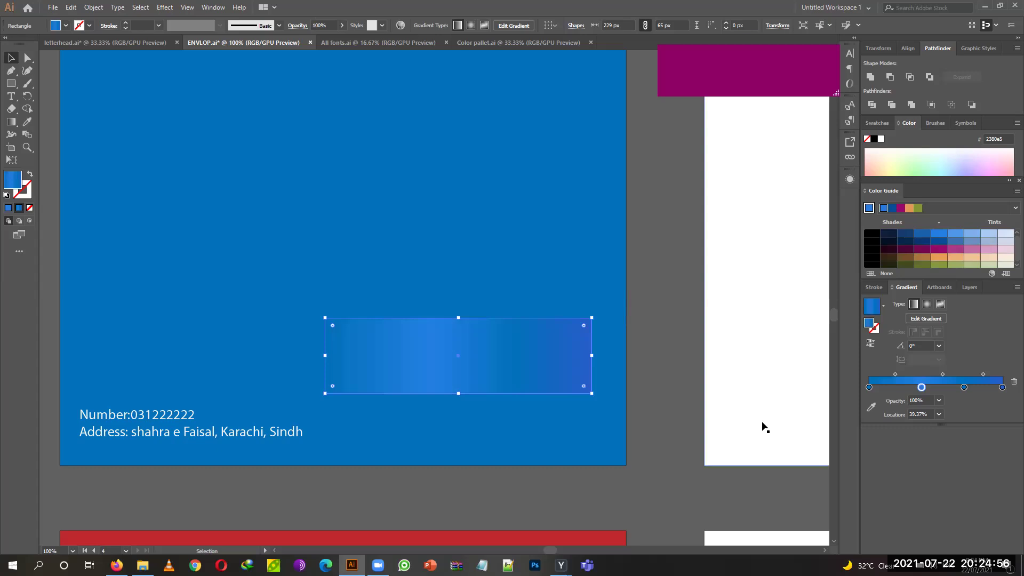
Delete the small rectangle's last gradient stop and replace it with a duplicate of the 2380e5 stop at 100%.
{"action": "left_click", "coordinate": [1003, 388]}
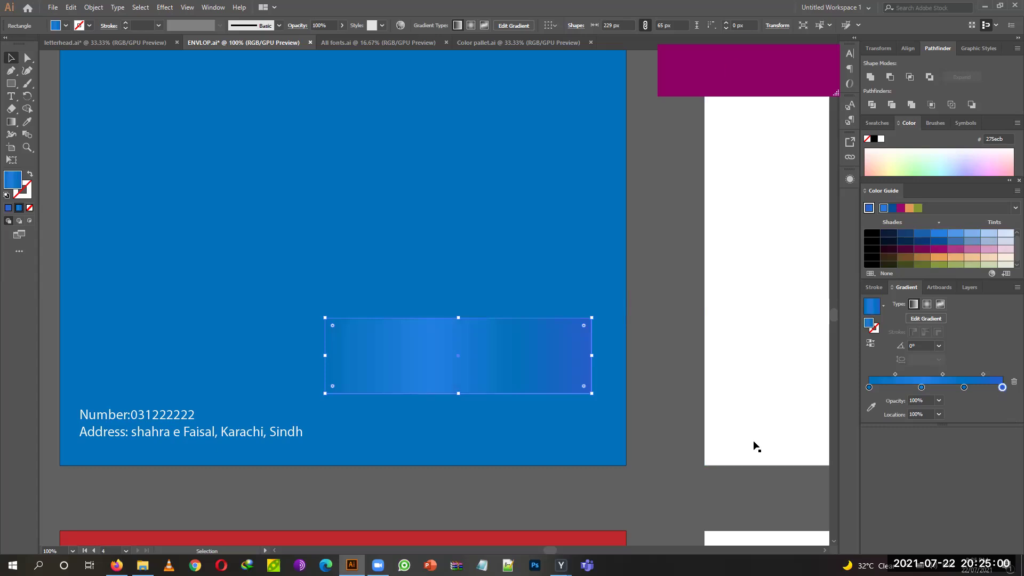
{"action": "left_click", "coordinate": [707, 443]}
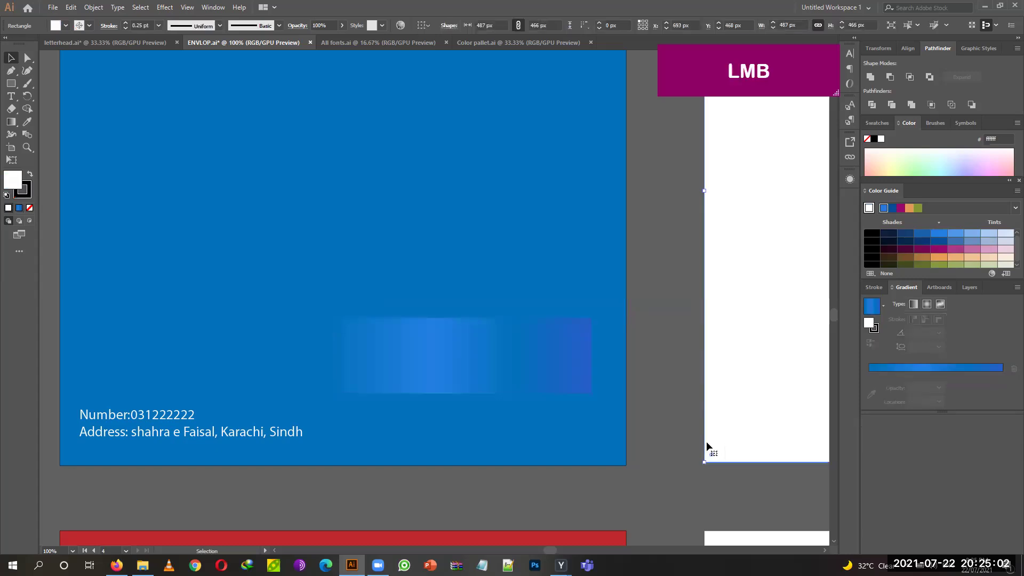
{"action": "left_click", "coordinate": [391, 351]}
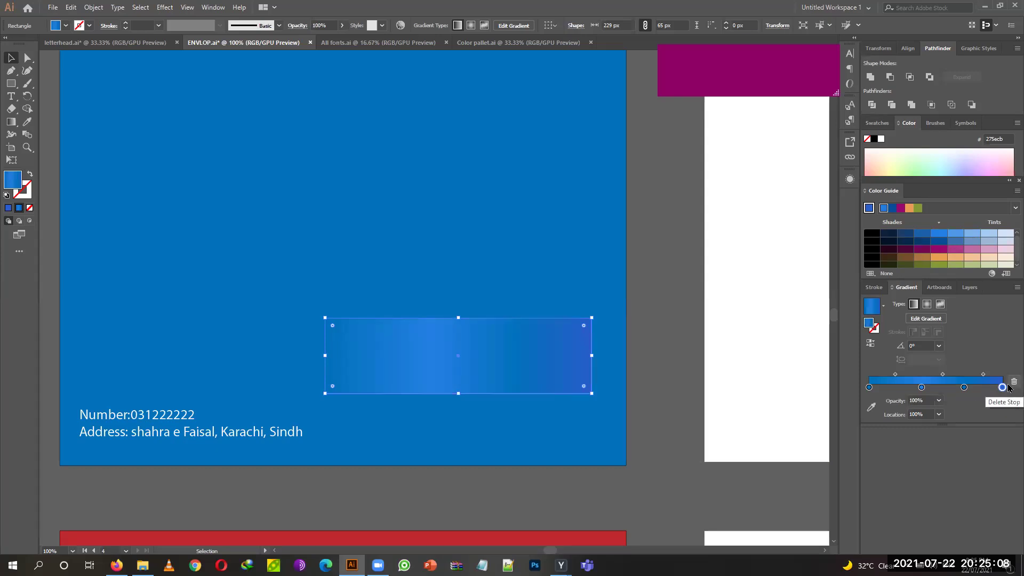
{"action": "left_click", "coordinate": [1009, 387]}
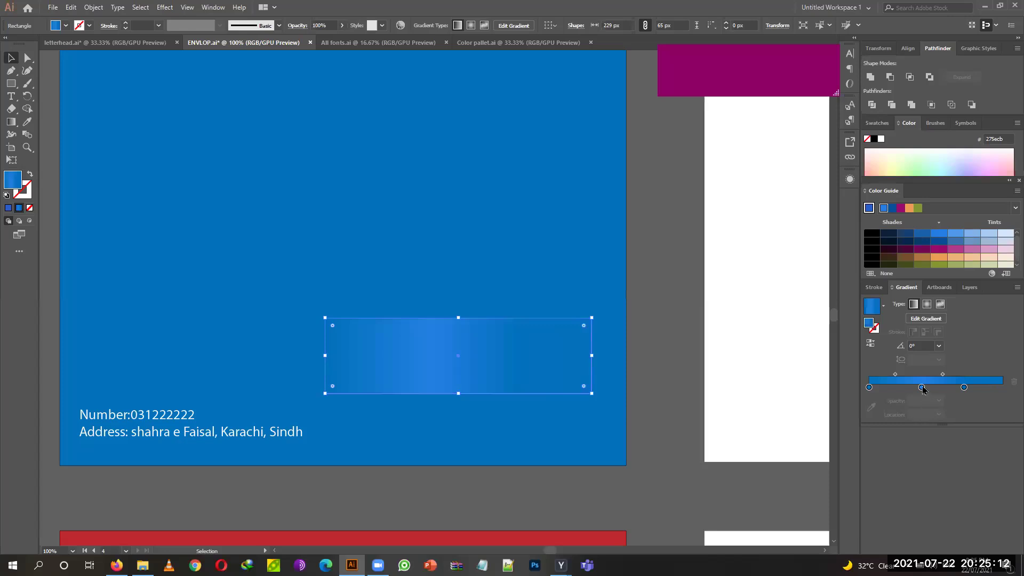
{"action": "left_click_drag", "start_coordinate": [923, 388], "coordinate": [1007, 394]}
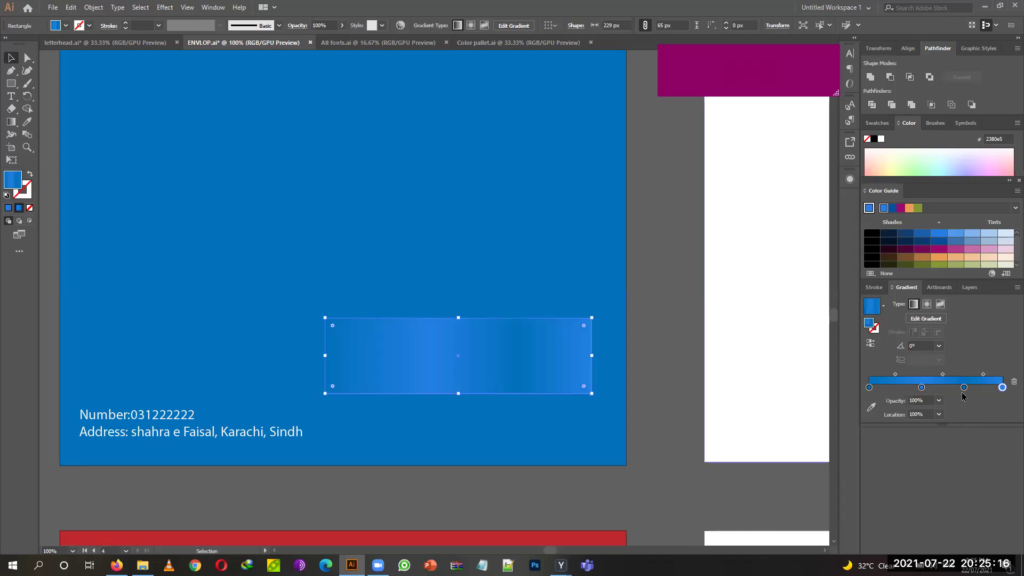
Shift the blue gradient's two middle stops slightly toward its start, placing the 0071bc stop at 64.17%.
{"action": "left_click_drag", "start_coordinate": [922, 388], "coordinate": [955, 388]}
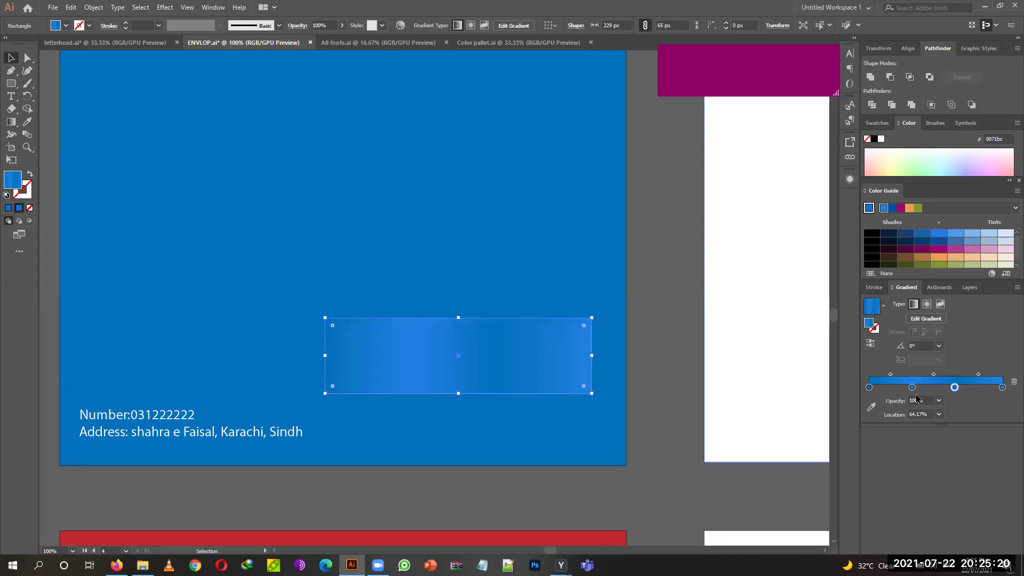
{"action": "left_click", "coordinate": [41, 262]}
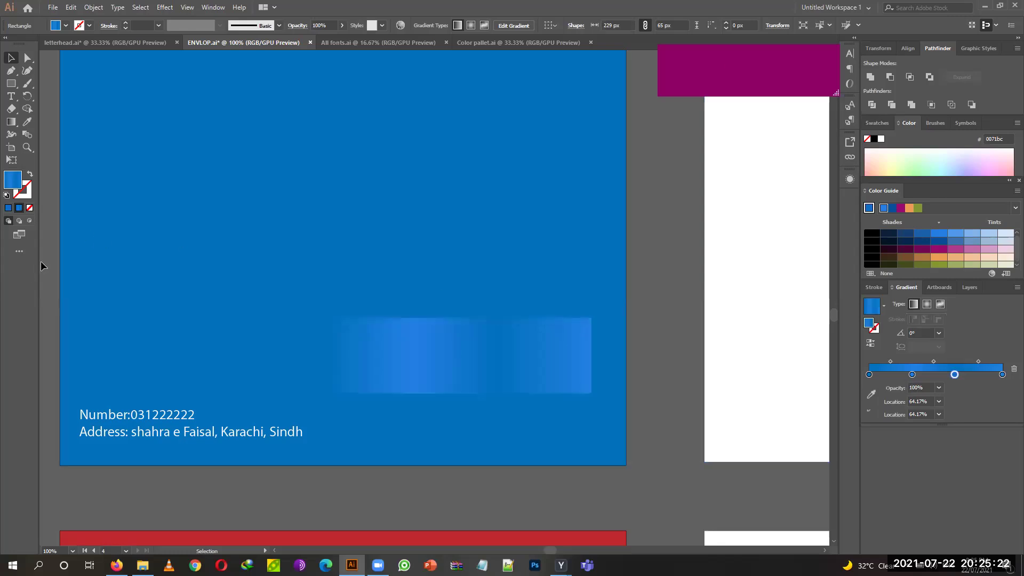
Give the blue gradient rectangle a white stroke of 0.25 pt.
{"action": "left_click", "coordinate": [435, 353]}
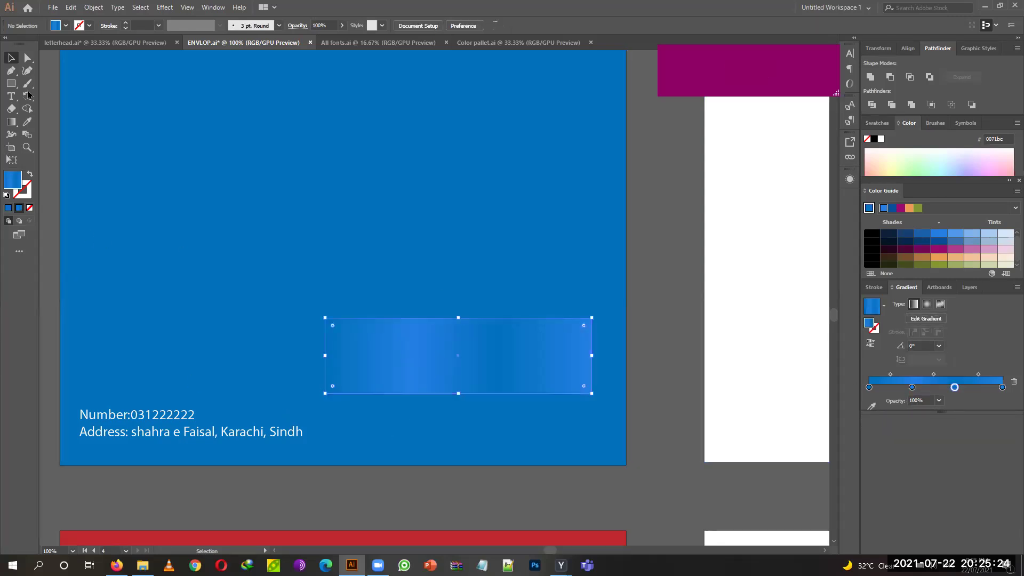
{"action": "left_click", "coordinate": [124, 24]}
{"action": "left_click", "coordinate": [125, 23]}
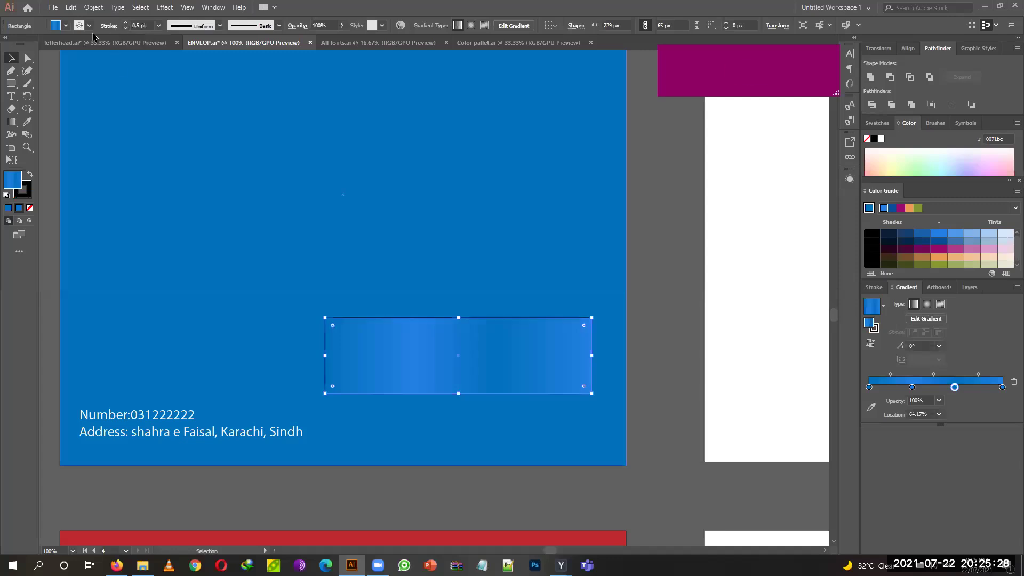
{"action": "left_click", "coordinate": [89, 25]}
{"action": "left_click", "coordinate": [22, 43]}
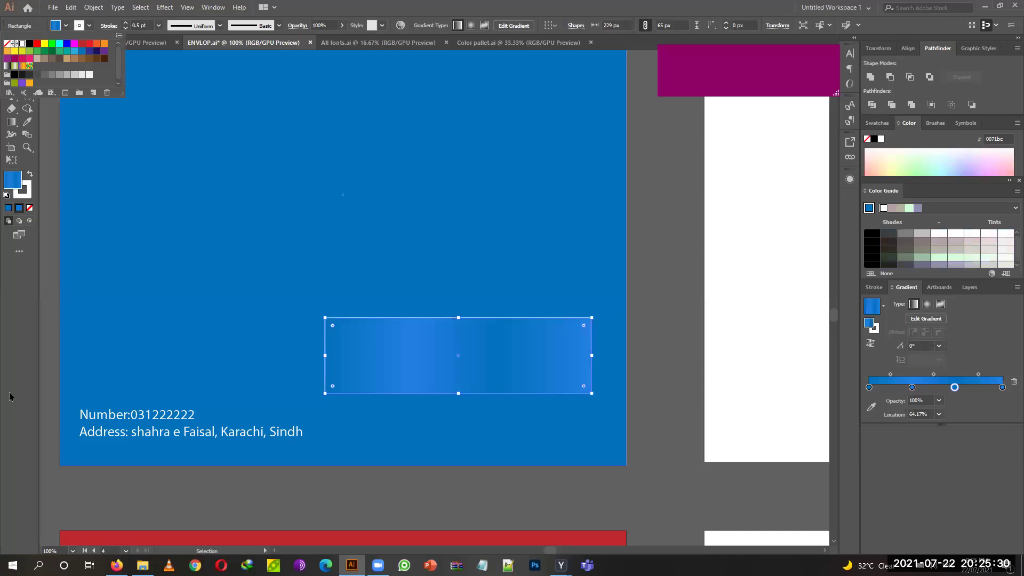
{"action": "left_click", "coordinate": [125, 28]}
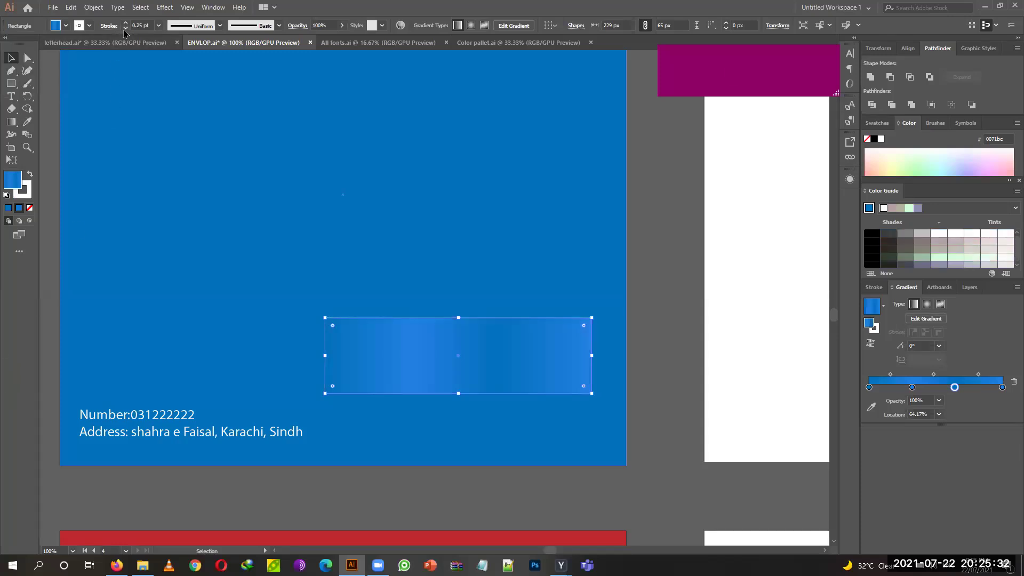
{"action": "left_click", "coordinate": [125, 29]}
{"action": "left_click", "coordinate": [125, 23]}
{"action": "left_click", "coordinate": [646, 289]}
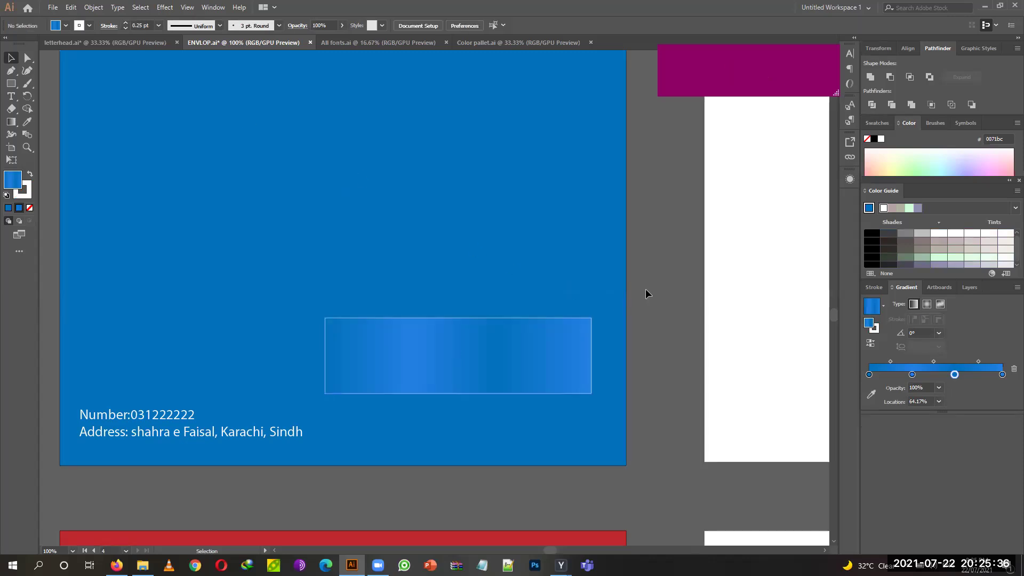
Round all corners of the blue gradient rectangle to a radius of about 11 px.
{"action": "left_click", "coordinate": [450, 346]}
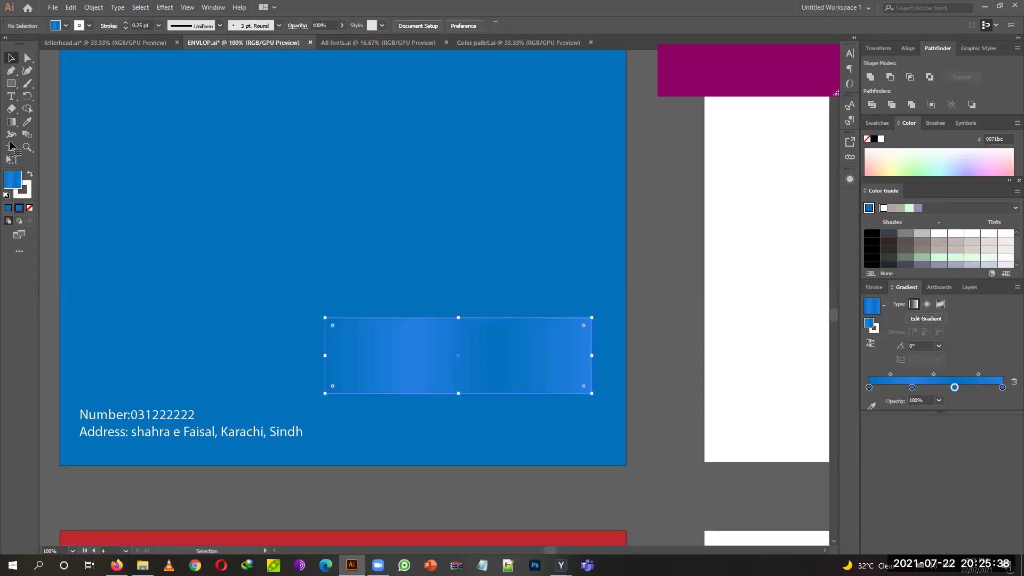
{"action": "left_click", "coordinate": [25, 60]}
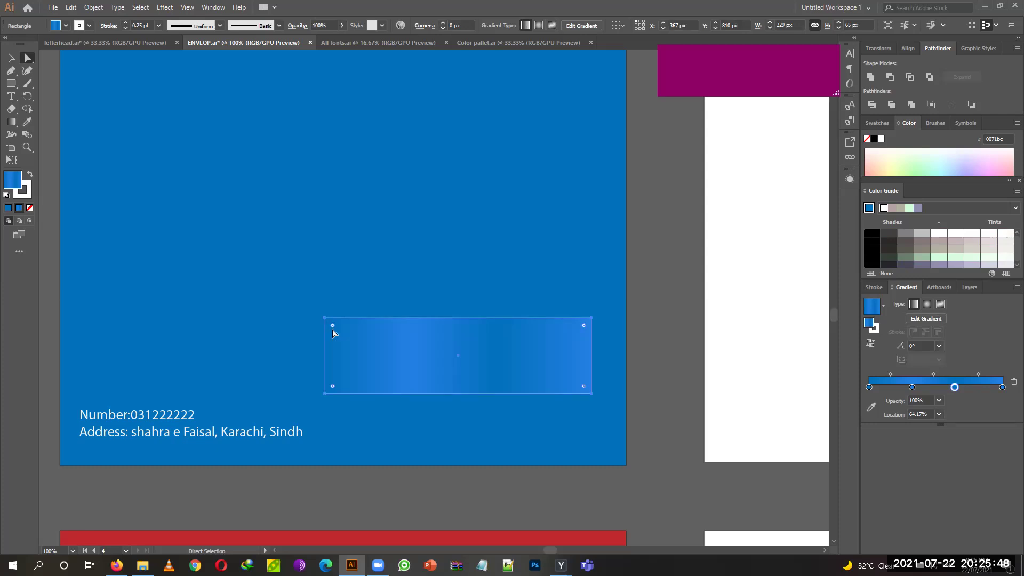
{"action": "left_click_drag", "start_coordinate": [334, 327], "coordinate": [337, 334]}
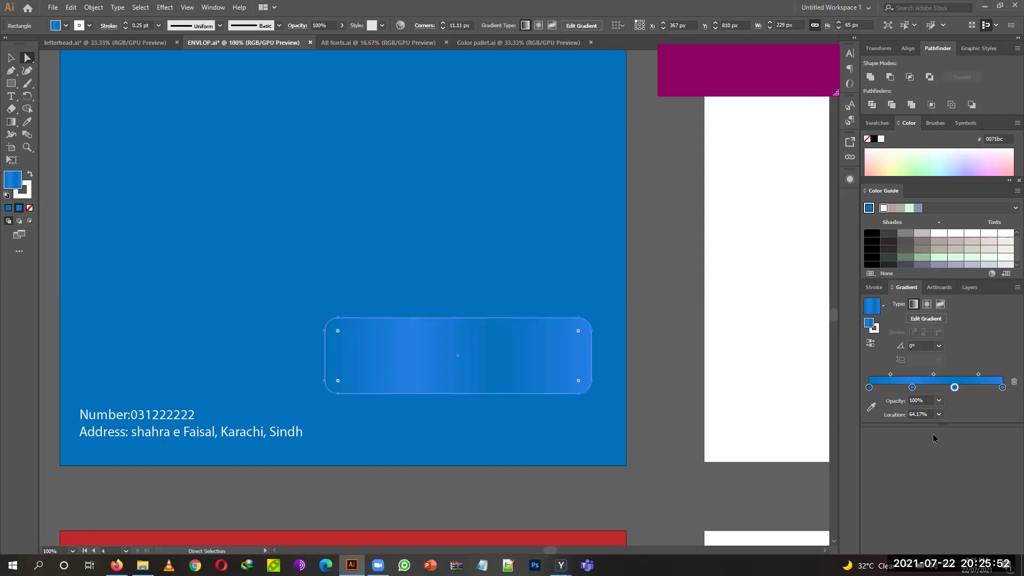
{"action": "left_click", "coordinate": [11, 57]}
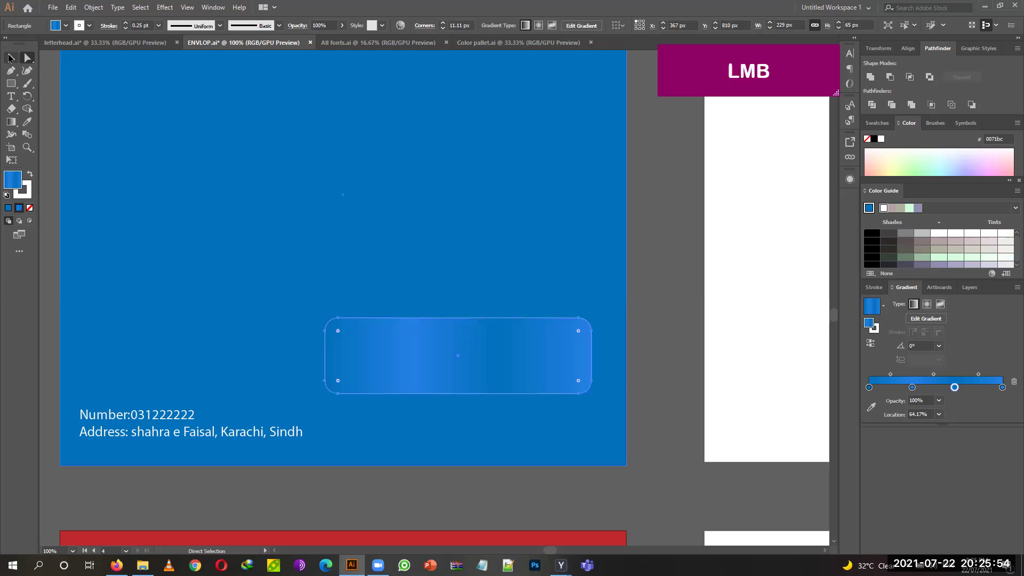
{"action": "left_click", "coordinate": [662, 293]}
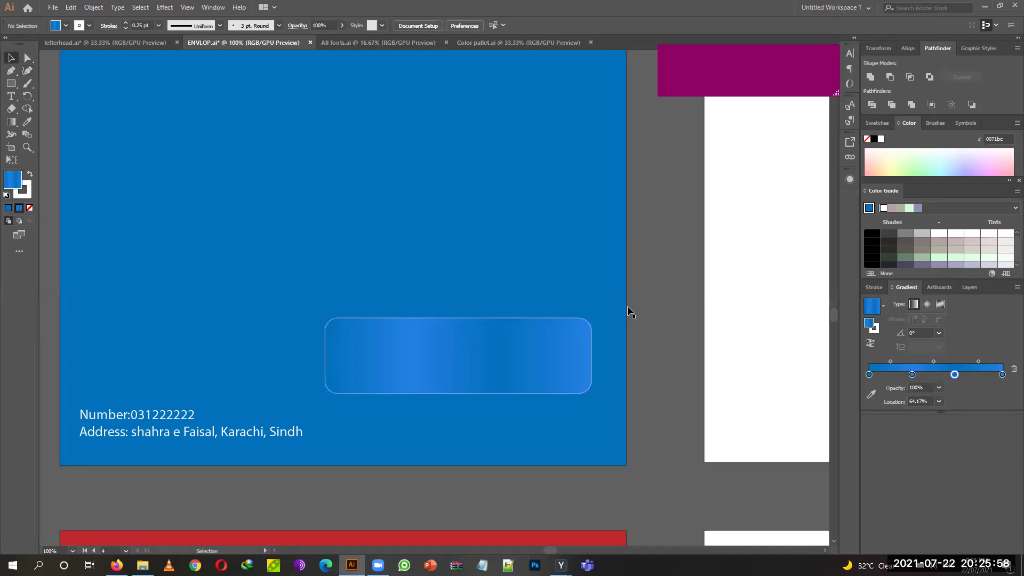
Copy the rounded gradient rectangle onto the red envelope and recolour the copy's second gradient stop to red c1272d.
{"action": "left_click_drag", "start_coordinate": [552, 512], "coordinate": [474, 207]}
{"action": "left_click_drag", "start_coordinate": [456, 137], "coordinate": [484, 387]}
{"action": "left_click", "coordinate": [870, 387]}
{"action": "double_click", "coordinate": [912, 388]}
{"action": "left_click", "coordinate": [941, 421]}
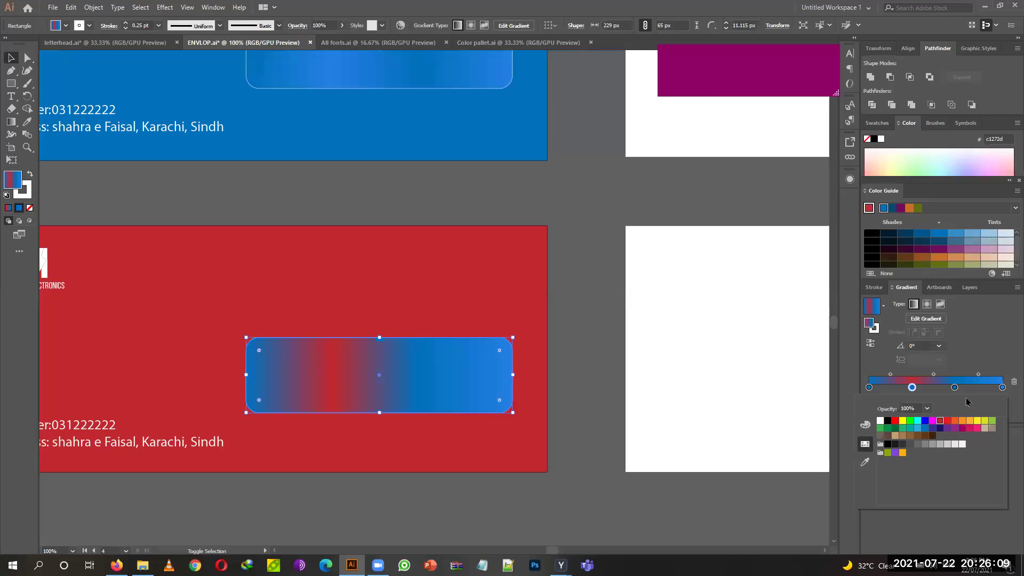
Recolour the copied rectangle's last gradient stop at 100% to the same envelope red, c1272d.
{"action": "left_click", "coordinate": [869, 387]}
{"action": "double_click", "coordinate": [869, 387]}
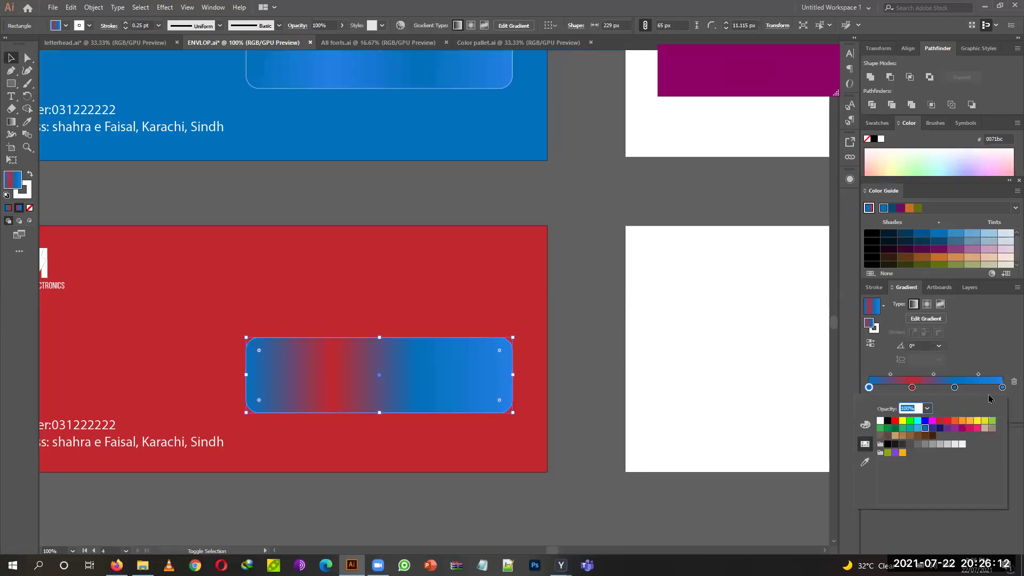
{"action": "left_click", "coordinate": [1002, 388]}
{"action": "left_click", "coordinate": [1002, 388]}
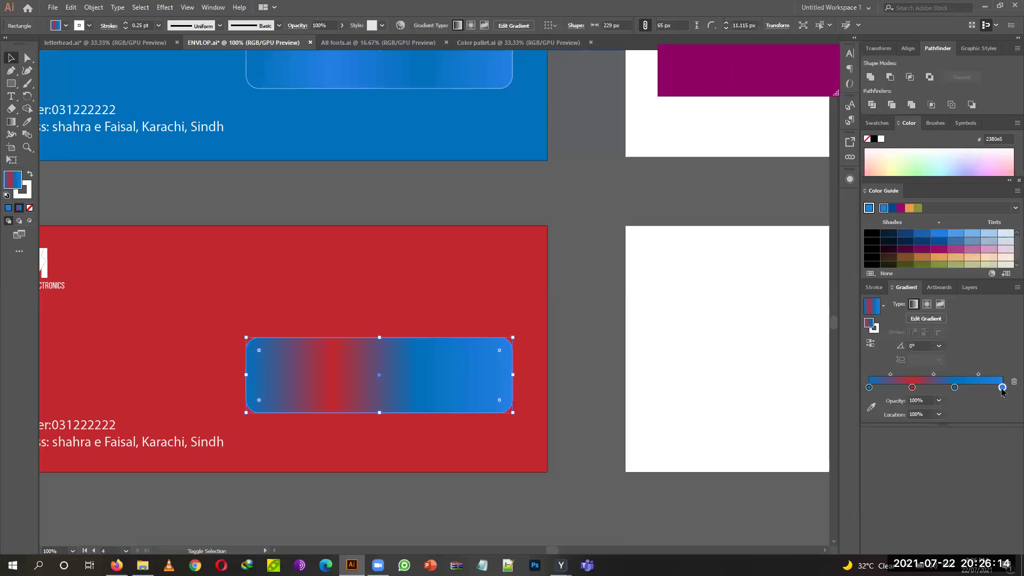
{"action": "double_click", "coordinate": [1002, 388]}
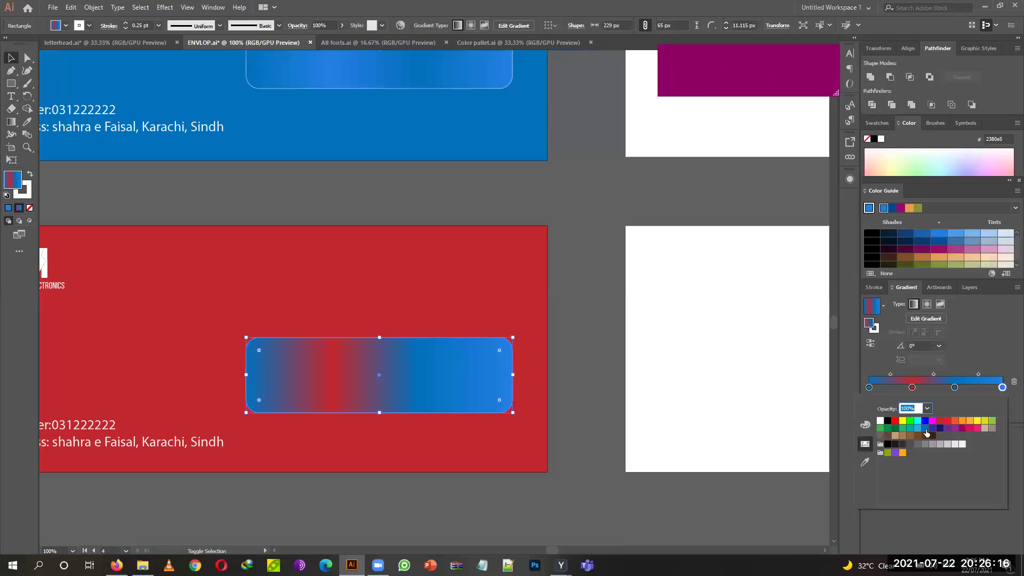
{"action": "left_click", "coordinate": [929, 435]}
{"action": "left_click", "coordinate": [927, 429]}
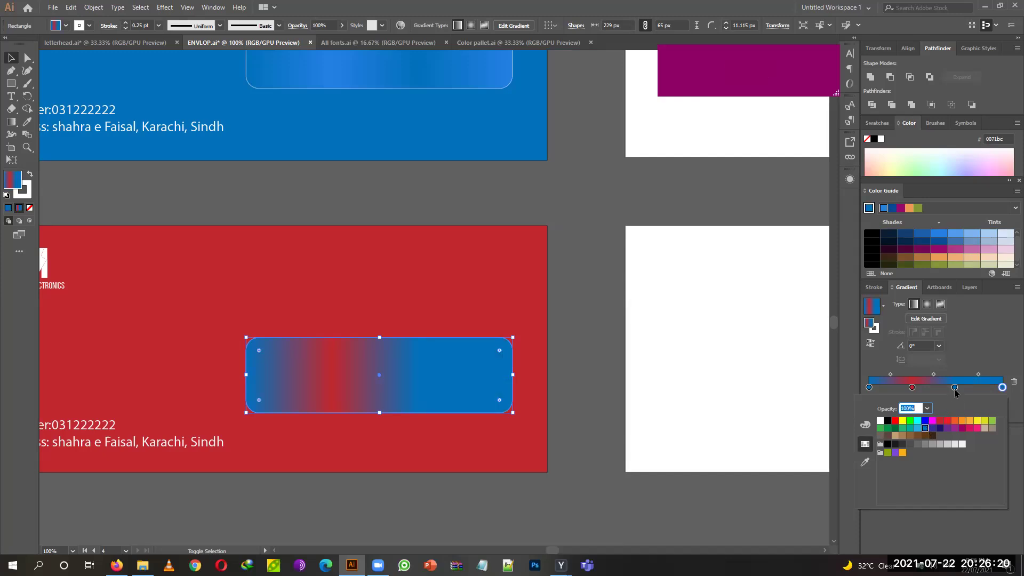
{"action": "left_click", "coordinate": [932, 420]}
{"action": "left_click", "coordinate": [940, 420]}
Recolour the copied rectangle's gradient stop at 64.17% to red c1272d.
{"action": "left_click", "coordinate": [955, 393]}
{"action": "left_click", "coordinate": [954, 389]}
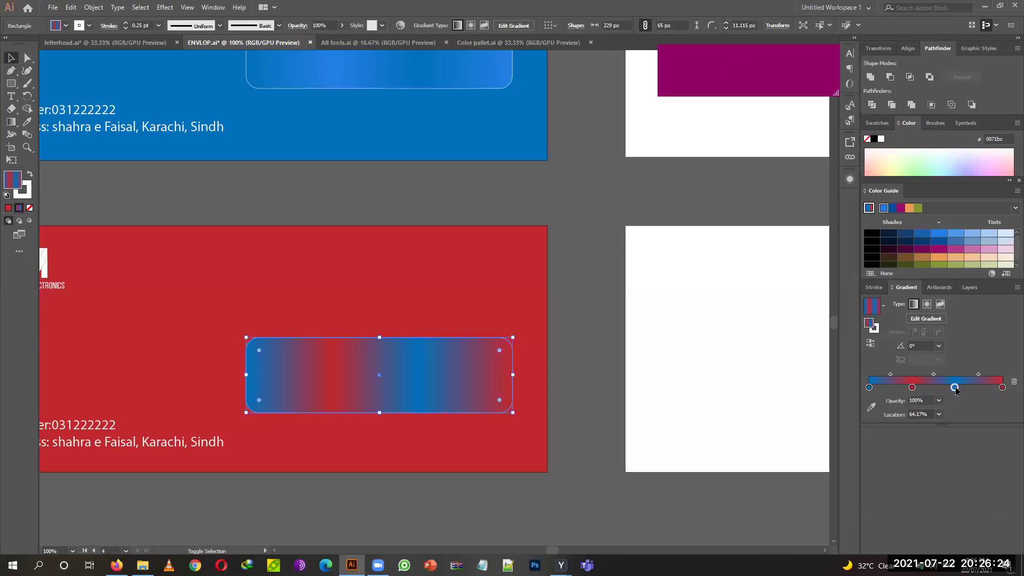
{"action": "double_click", "coordinate": [954, 389]}
{"action": "left_click", "coordinate": [940, 422]}
Lighten the gradient stop at 64.17% to the red d13434.
{"action": "left_click", "coordinate": [13, 181]}
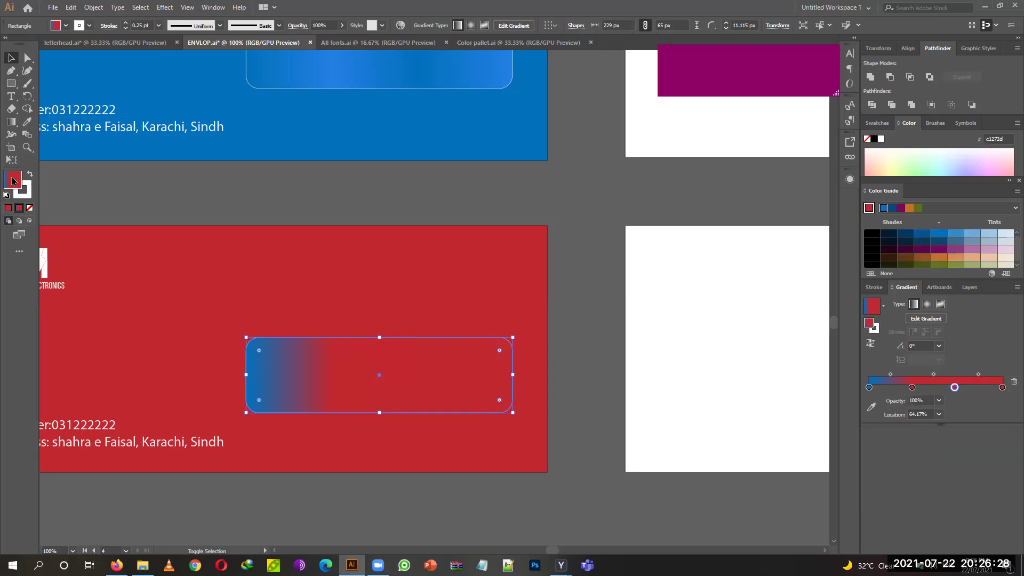
{"action": "double_click", "coordinate": [14, 177]}
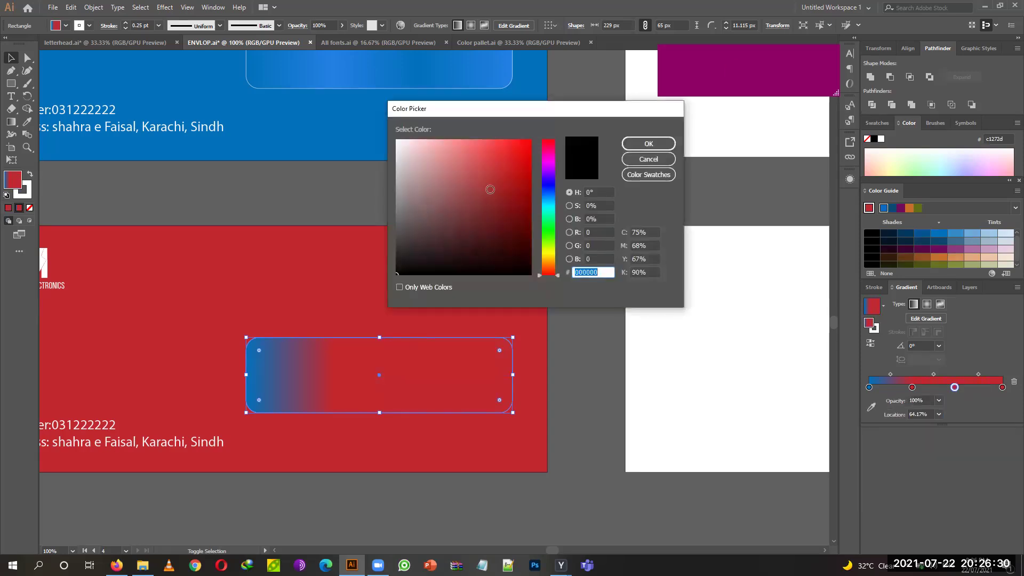
{"action": "left_click", "coordinate": [495, 166]}
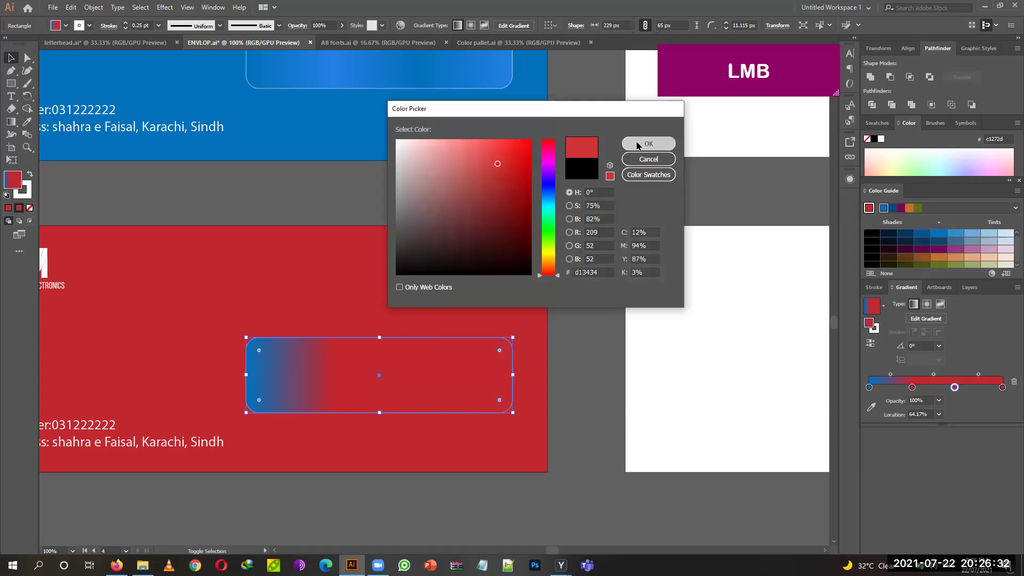
{"action": "left_click", "coordinate": [643, 144]}
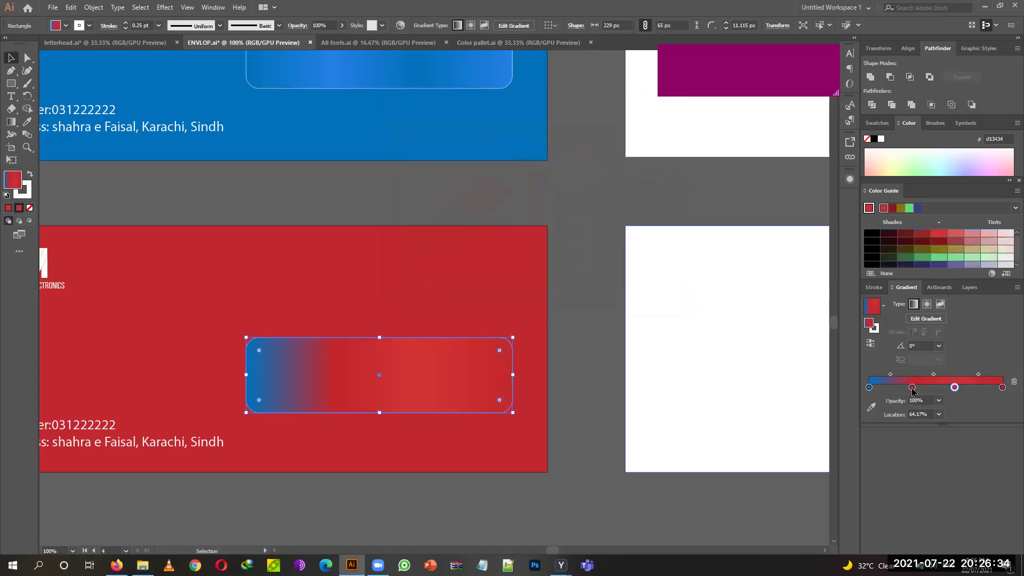
Change the copied rectangle's gradient stop at 64.17% to the light red e55c5c.
{"action": "double_click", "coordinate": [954, 388]}
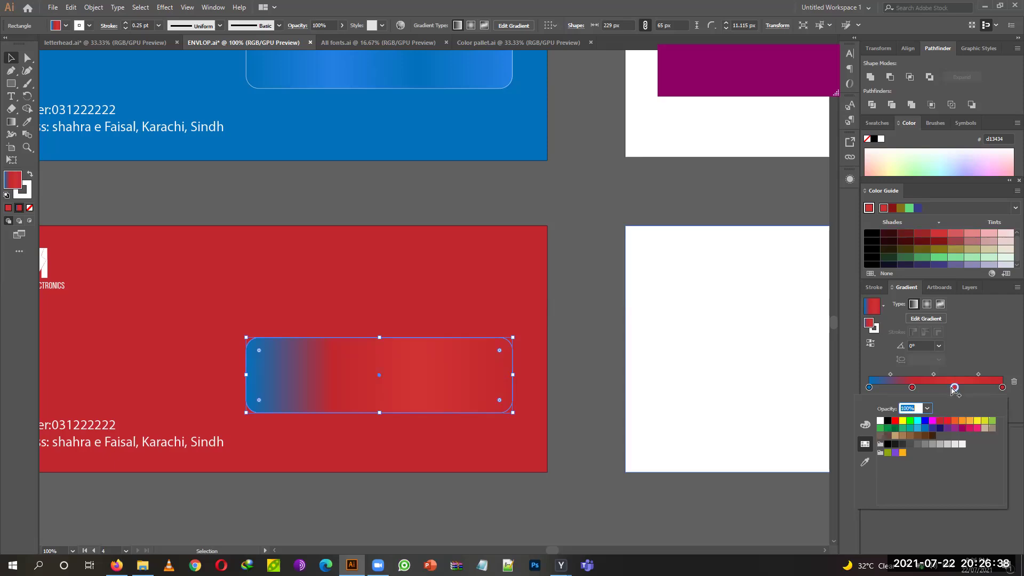
{"action": "key", "text": "Escape"}
{"action": "double_click", "coordinate": [15, 187]}
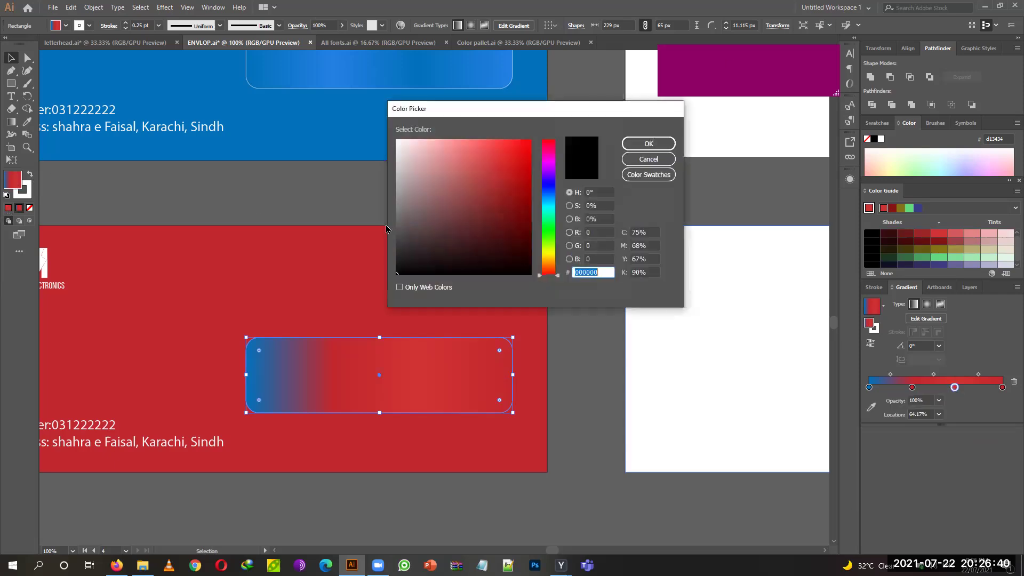
{"action": "left_click", "coordinate": [471, 159]}
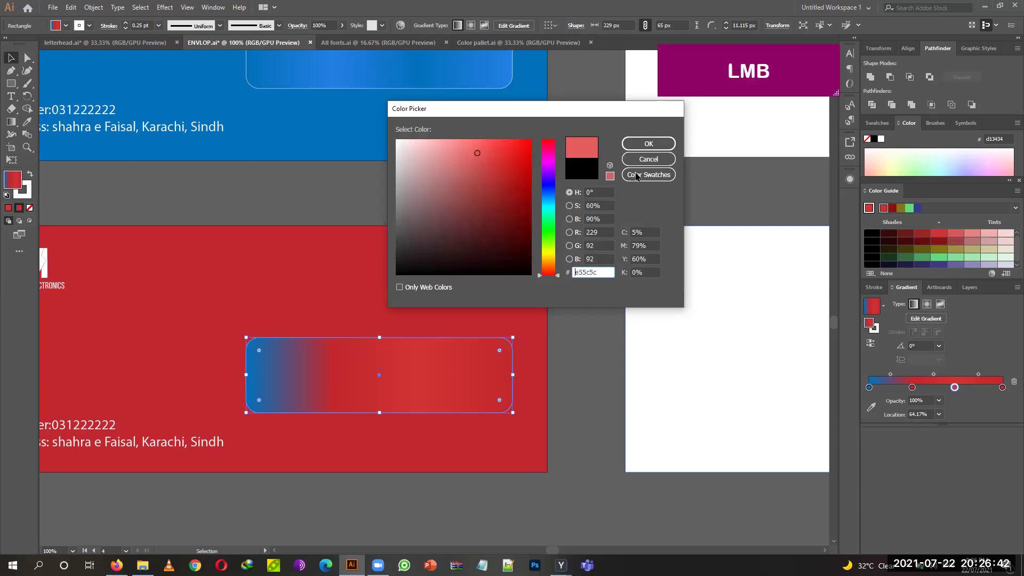
{"action": "left_click", "coordinate": [640, 145]}
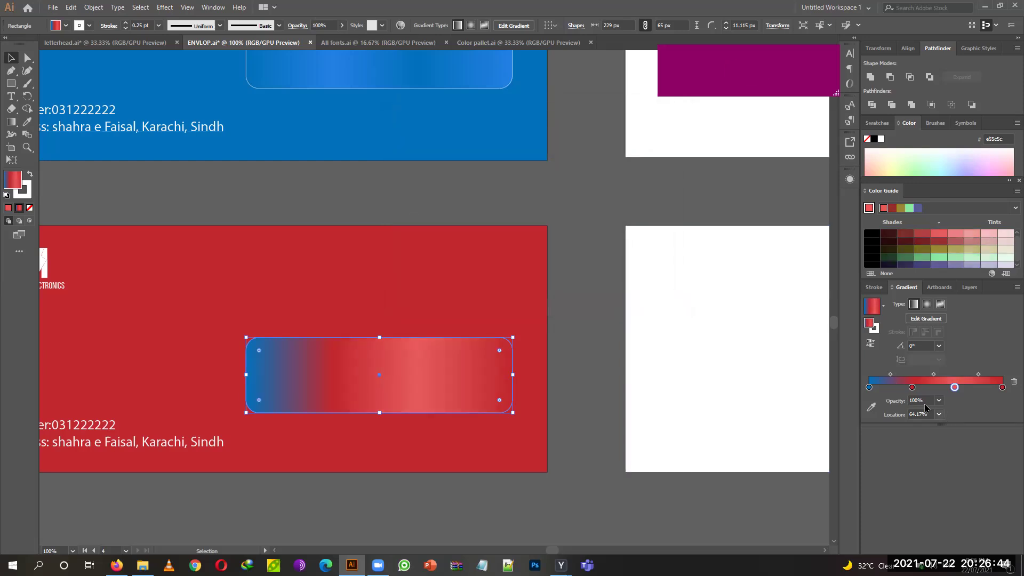
Delete the copied rectangle's first blue gradient stop and replace it with a duplicate of the e55c5c stop at 0%.
{"action": "left_click", "coordinate": [869, 388]}
{"action": "left_click", "coordinate": [1012, 382]}
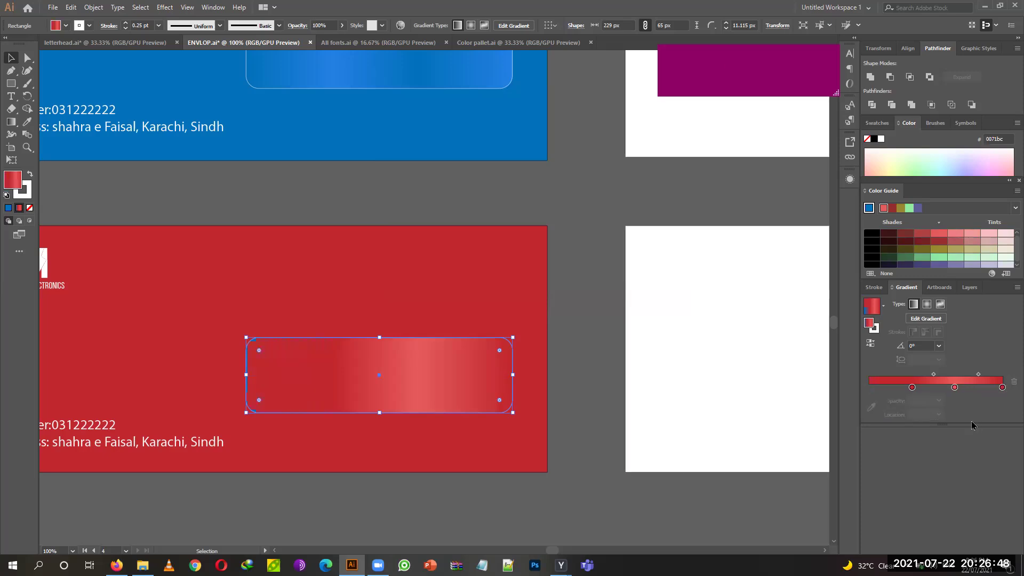
{"action": "left_click", "coordinate": [955, 387], "text": "alt"}
{"action": "left_click_drag", "start_coordinate": [955, 388], "coordinate": [869, 388]}
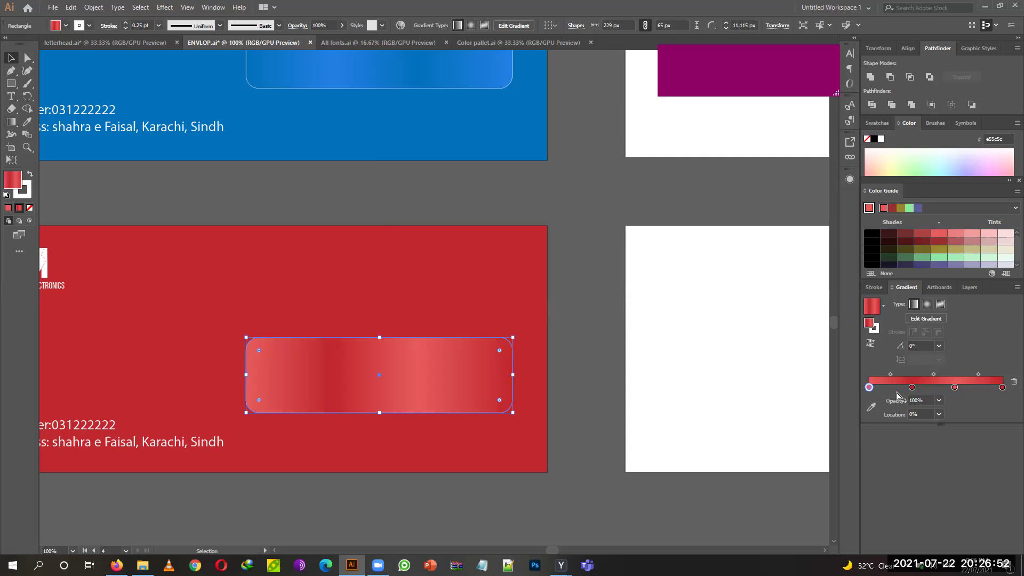
Adjust the red gradient's midpoints, moving the first to 19.51% and the last to 46.7%.
{"action": "left_click_drag", "start_coordinate": [935, 376], "coordinate": [877, 375]}
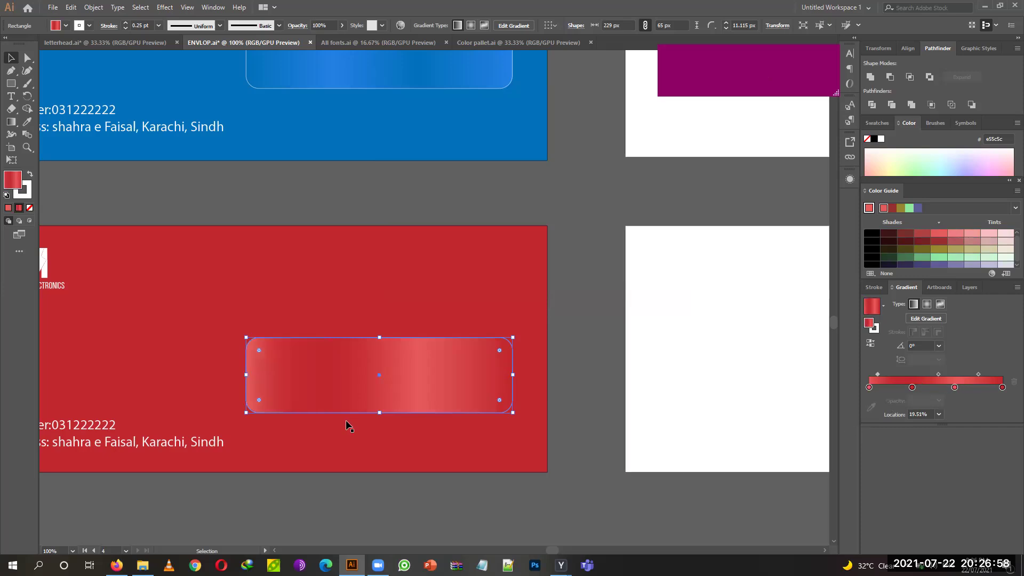
{"action": "left_click_drag", "start_coordinate": [979, 375], "coordinate": [967, 380]}
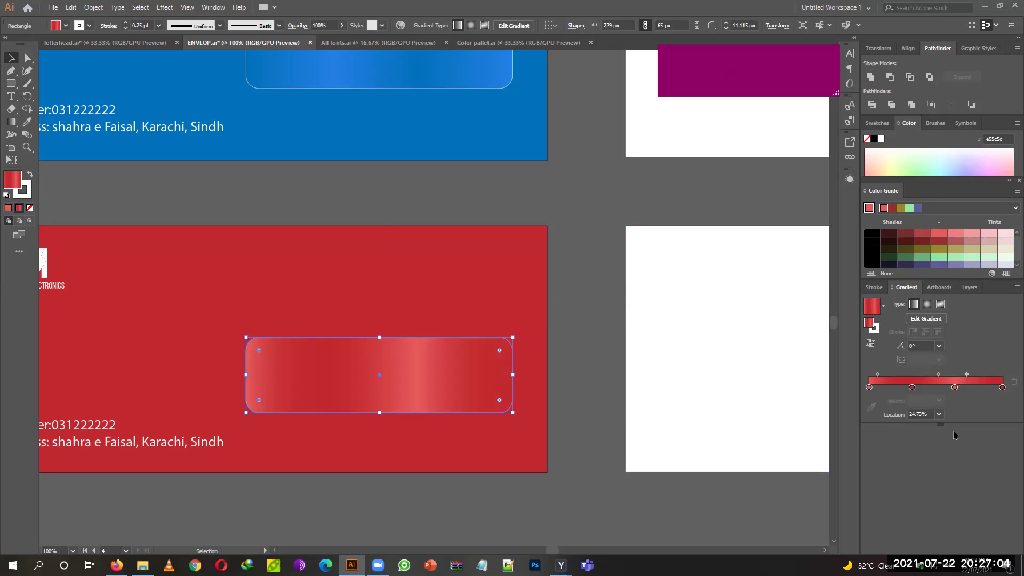
{"action": "mouse_move", "coordinate": [969, 375]}
{"action": "left_mouse_down"}
{"action": "mouse_move", "coordinate": [933, 378]}
{"action": "mouse_move", "coordinate": [977, 375]}
{"action": "left_mouse_up"}
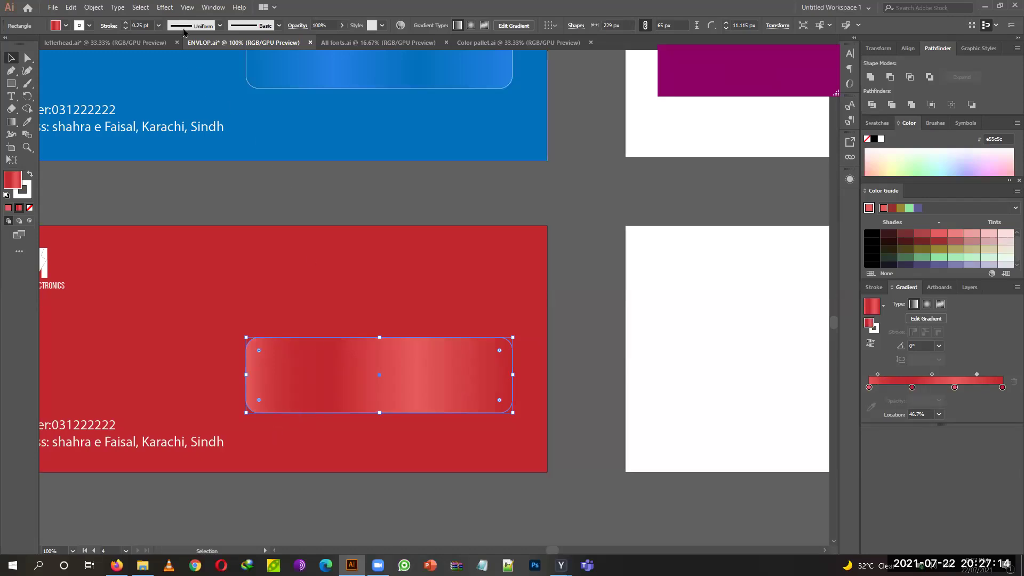
{"action": "left_click", "coordinate": [291, 199]}
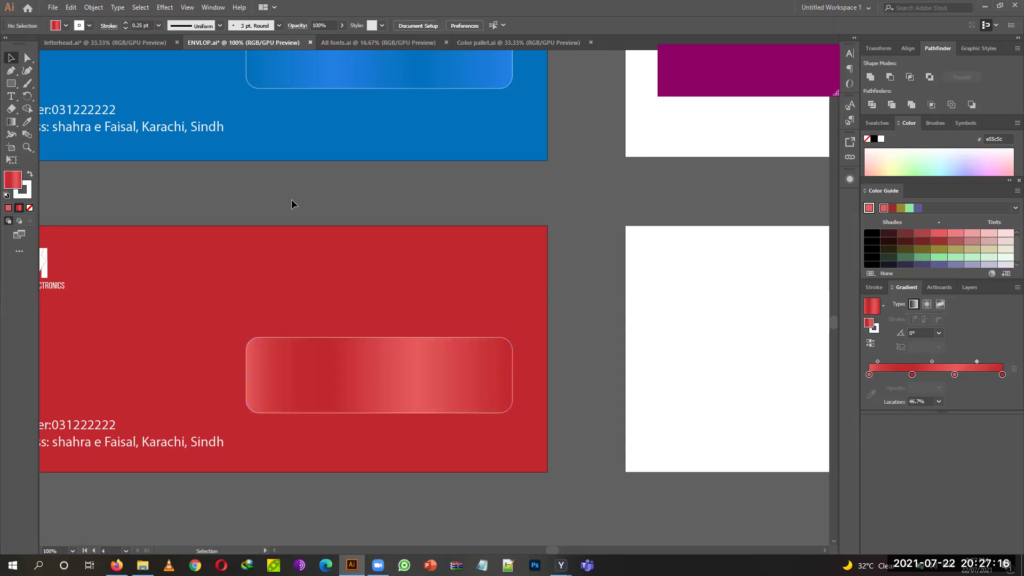
Scale the red gradient rectangle down proportionally to about 193 × 55 px and place it slightly lower on the envelope.
{"action": "left_click", "coordinate": [459, 373]}
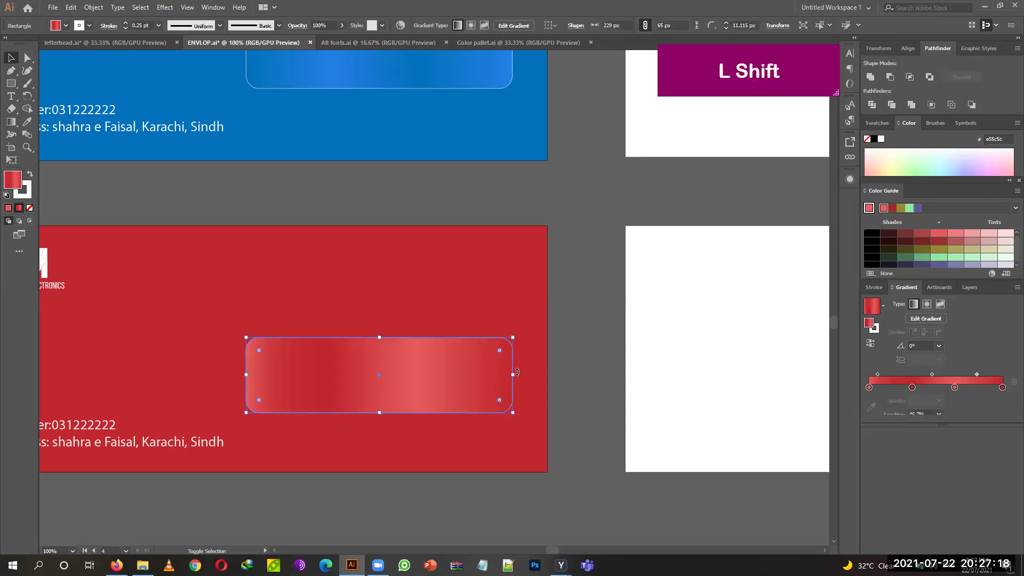
{"action": "left_click_drag", "start_coordinate": [511, 375], "coordinate": [467, 391]}
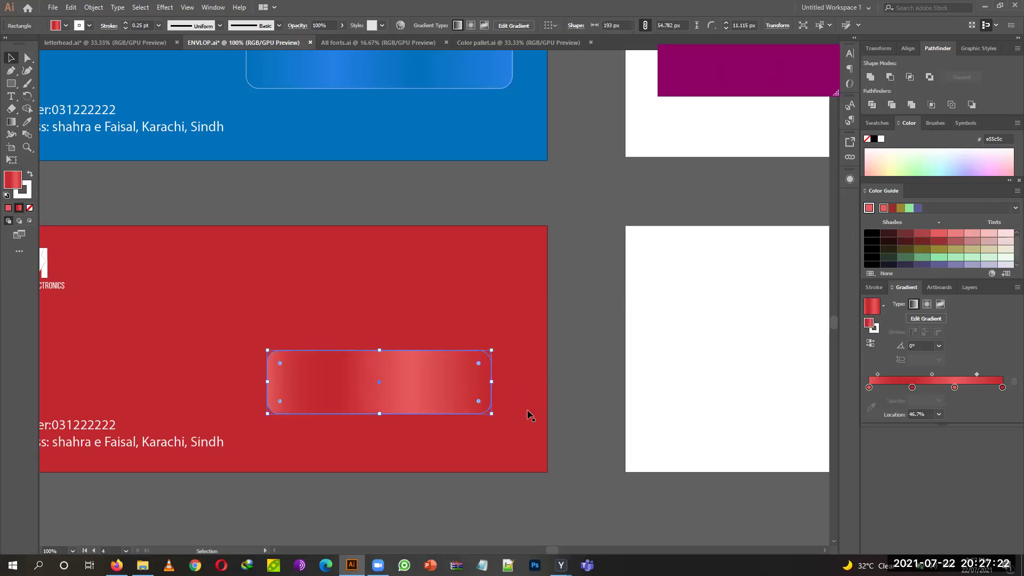
{"action": "left_click", "coordinate": [561, 510]}
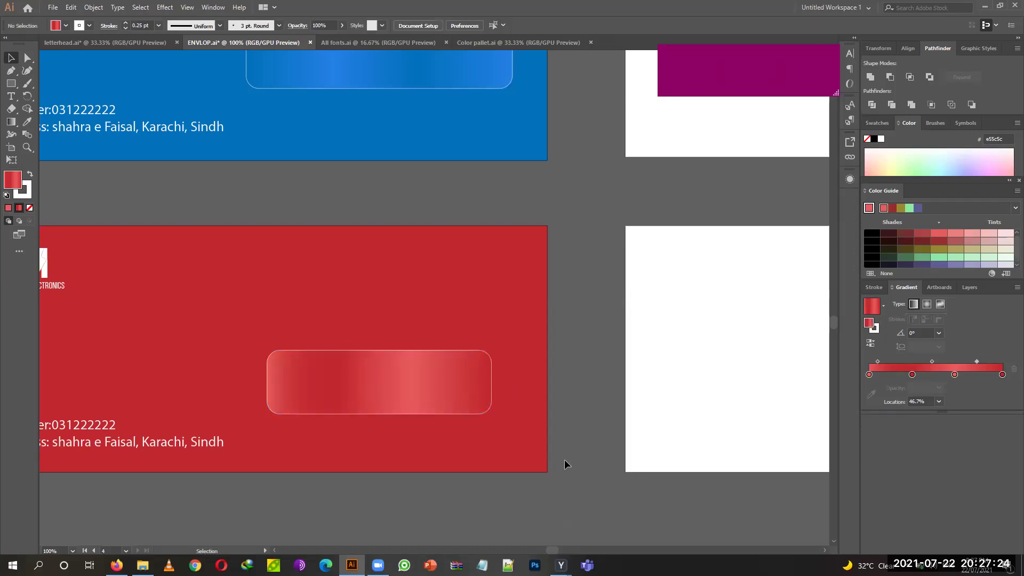
Review the blue and red envelope fronts and their gradient address panels alongside the other envelope designs.
{"action": "key", "text": "ctrl+minus"}
{"action": "key", "text": "ctrl+minus"}
{"action": "key", "text": "ctrl+minus"}
{"action": "key", "text": "space"}
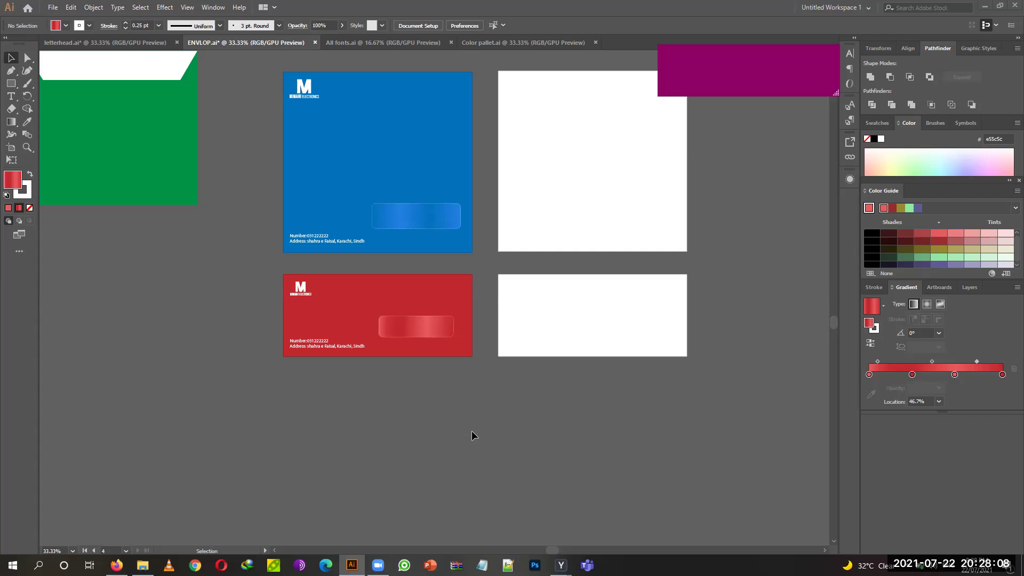
{"action": "left_click", "coordinate": [453, 385]}
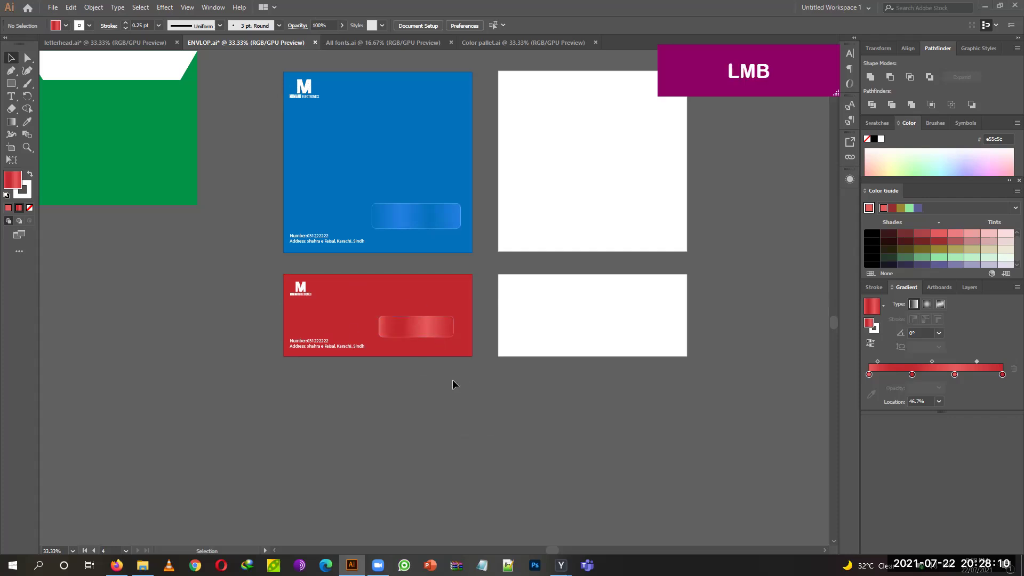
{"action": "left_click", "coordinate": [450, 325]}
{"action": "left_click", "coordinate": [479, 405]}
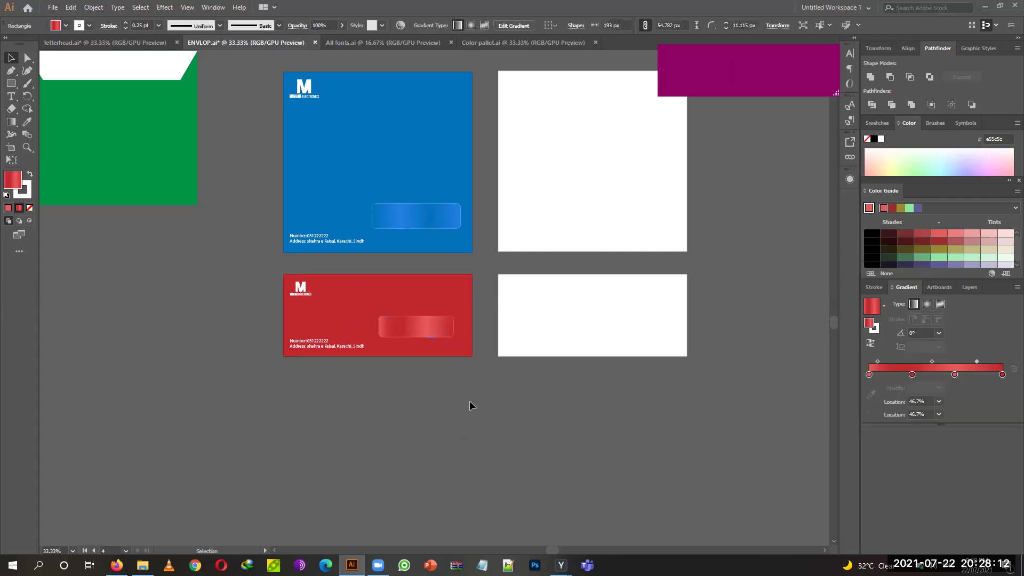
{"action": "left_click_drag", "start_coordinate": [470, 375], "coordinate": [281, 266]}
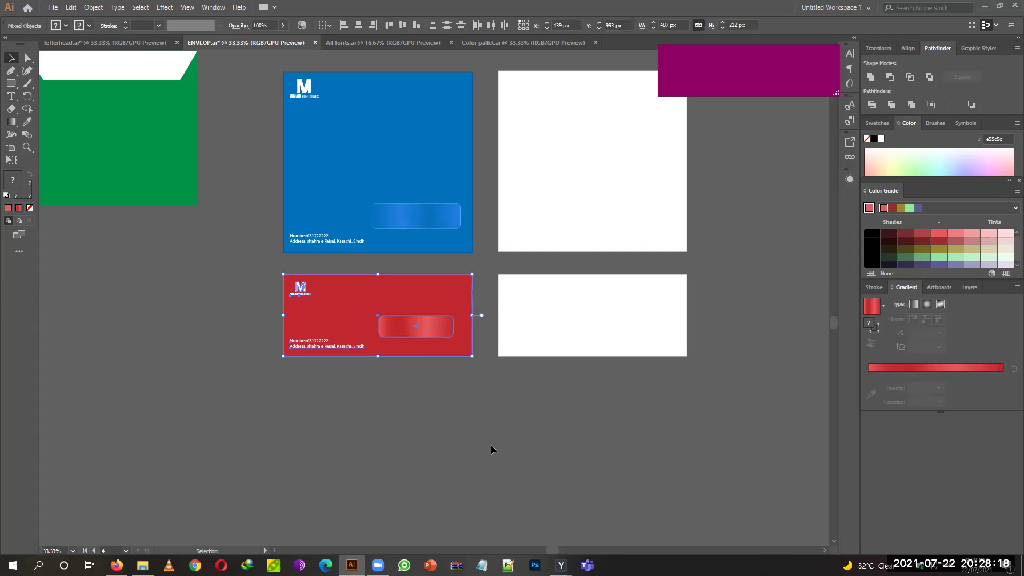
{"action": "left_click", "coordinate": [499, 423]}
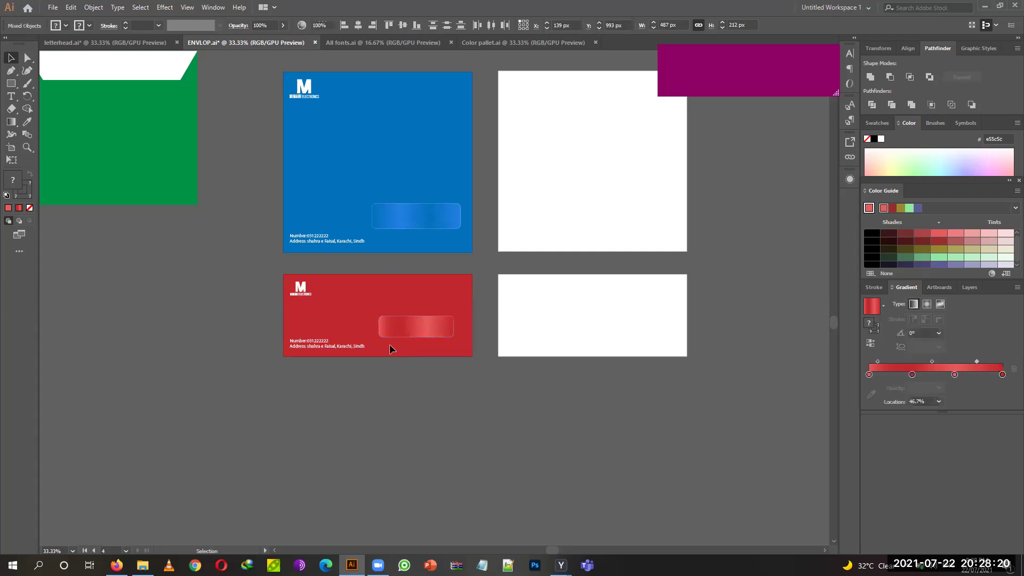
{"action": "left_click", "coordinate": [382, 293]}
{"action": "left_click", "coordinate": [428, 431]}
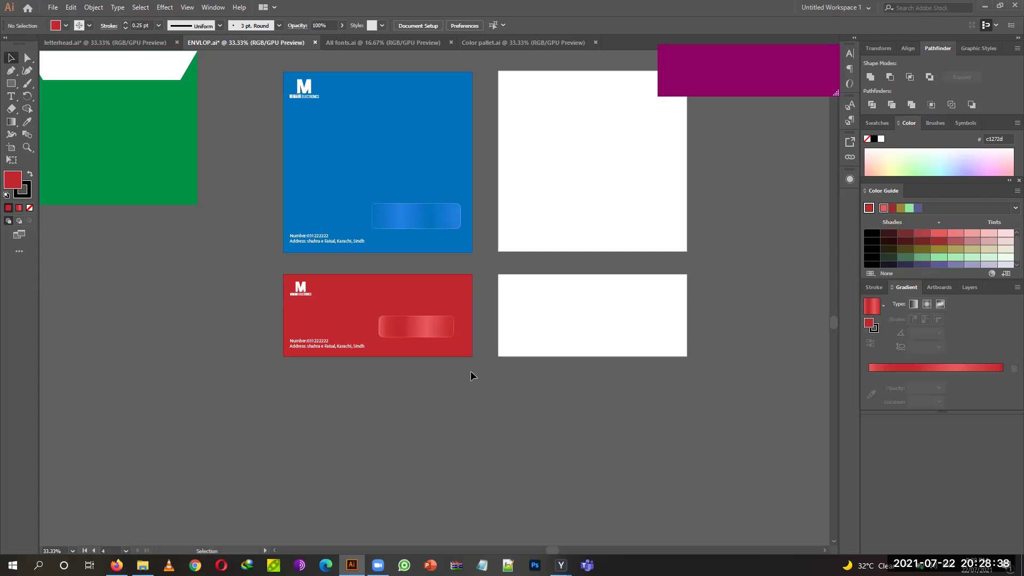
{"action": "left_click_drag", "start_coordinate": [654, 246], "coordinate": [557, 503]}
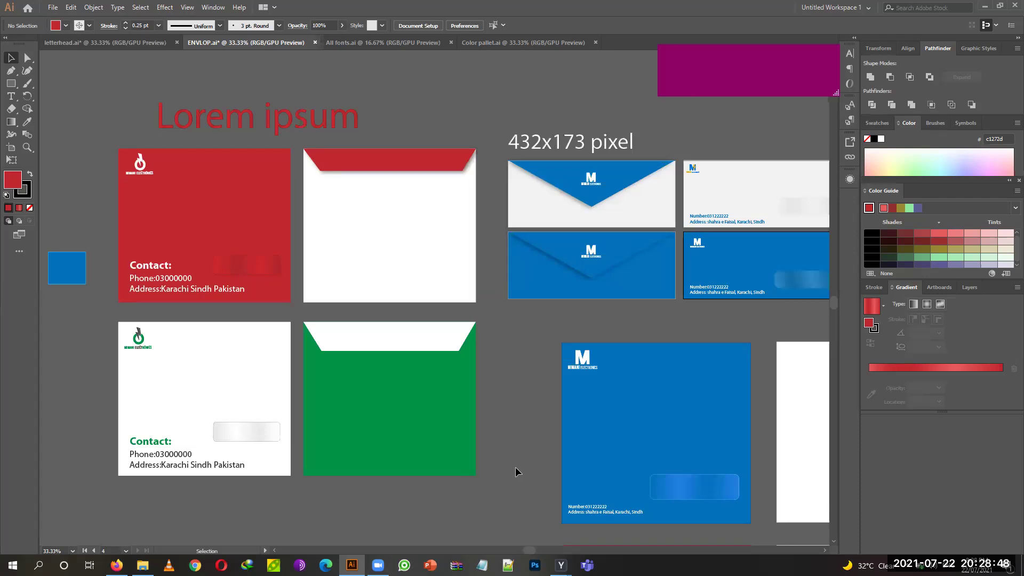
{"action": "key", "text": "space"}
{"action": "left_click_drag", "start_coordinate": [524, 475], "coordinate": [228, 362]}
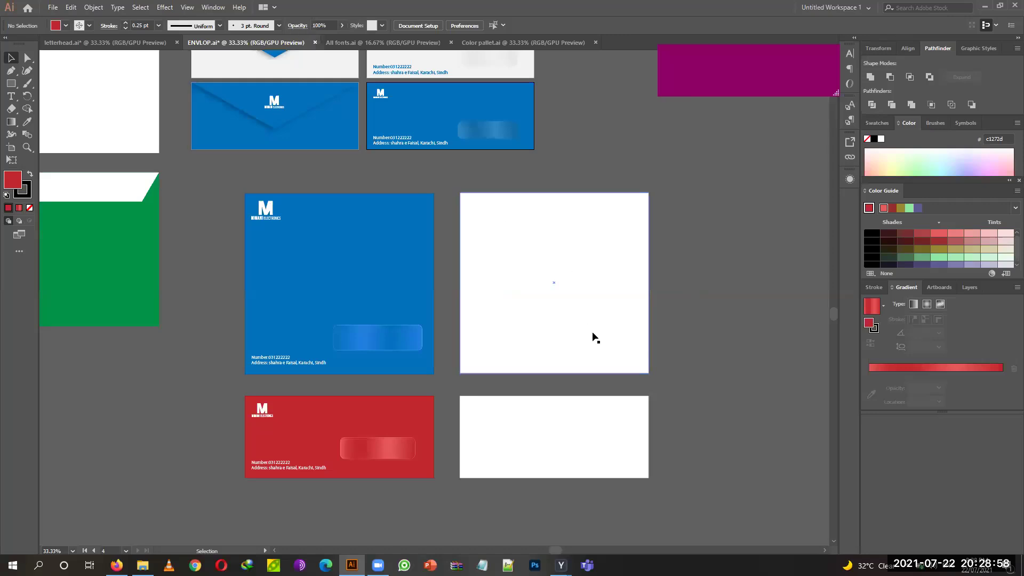
{"action": "left_click", "coordinate": [402, 344]}
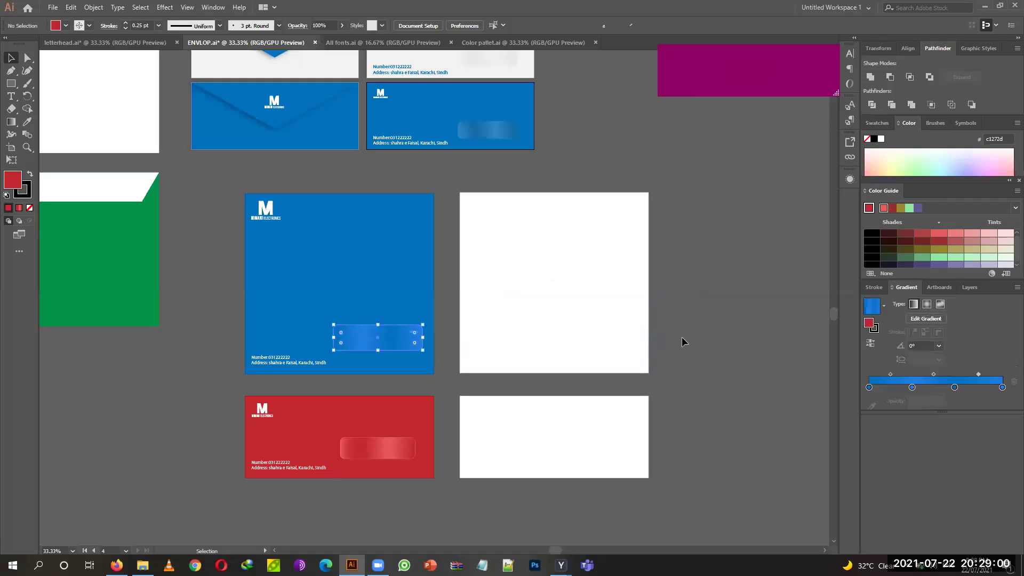
{"action": "left_click", "coordinate": [744, 355]}
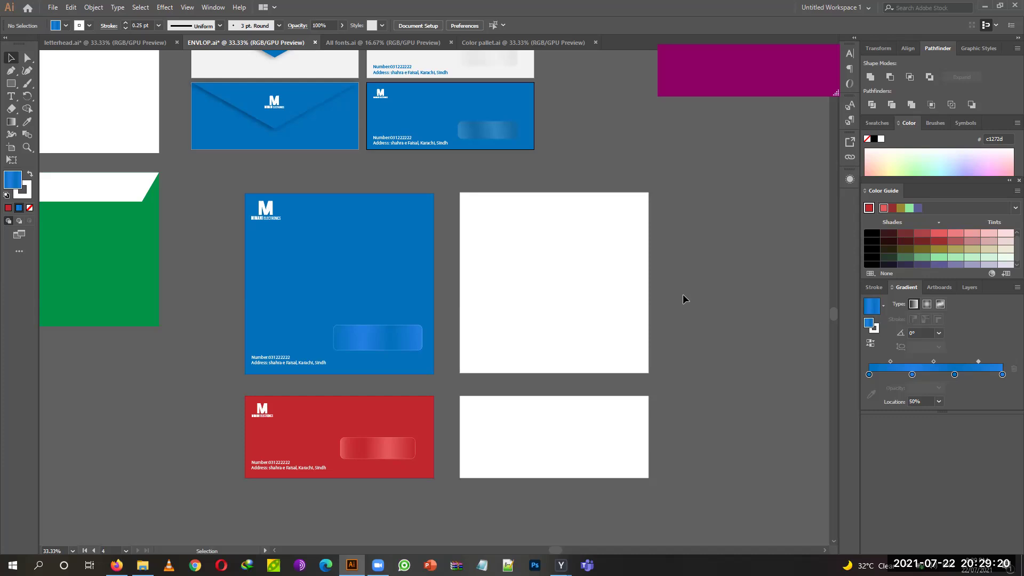
Remove the outline from the white square rectangle beside the large blue envelope.
{"action": "left_click", "coordinate": [628, 276]}
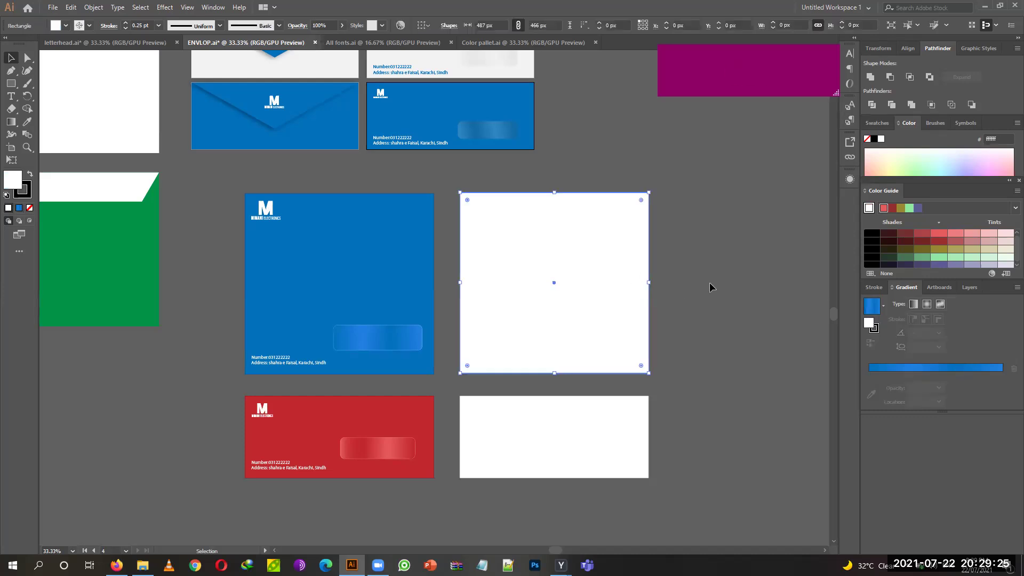
{"action": "left_click", "coordinate": [89, 25]}
{"action": "left_click", "coordinate": [7, 43]}
{"action": "left_click", "coordinate": [750, 212]}
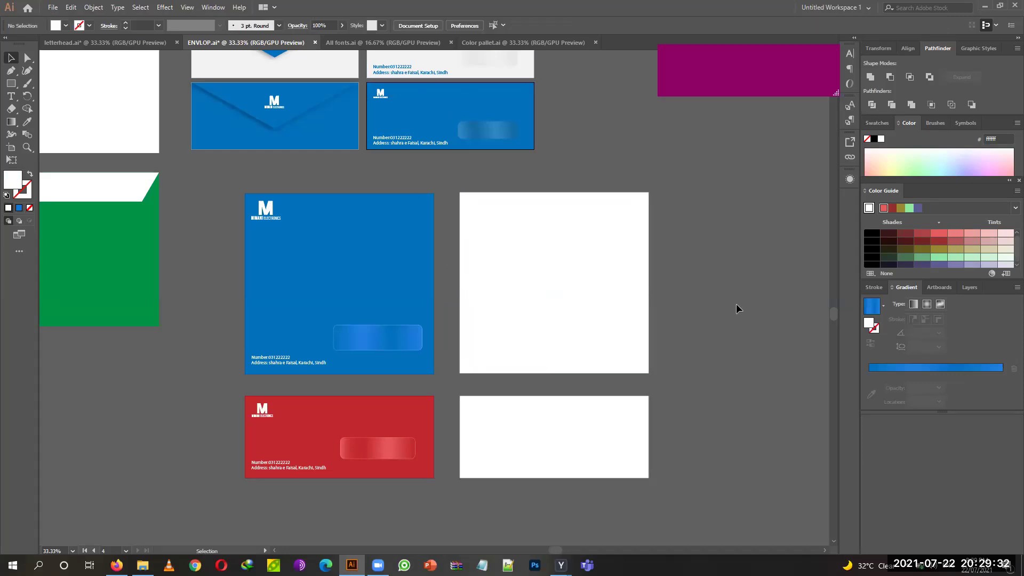
{"action": "left_click_drag", "start_coordinate": [647, 282], "coordinate": [647, 288]}
{"action": "key", "text": "ctrl+z"}
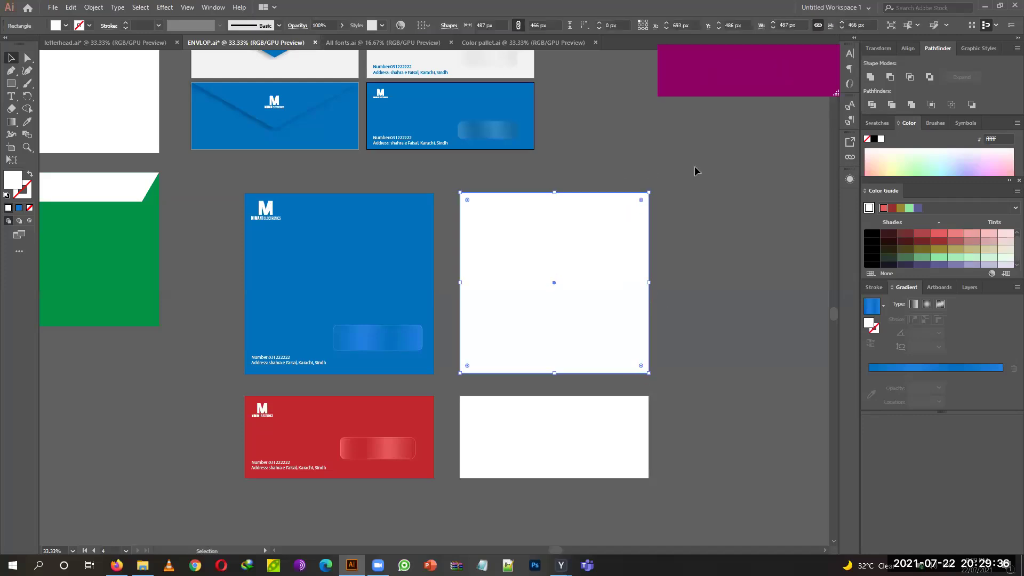
{"action": "left_click", "coordinate": [699, 239]}
Draw a closed trapezoid flap with the Pen tool along the white square's upper edge, about 487 px wide and 80 px deep.
{"action": "key", "text": "p"}
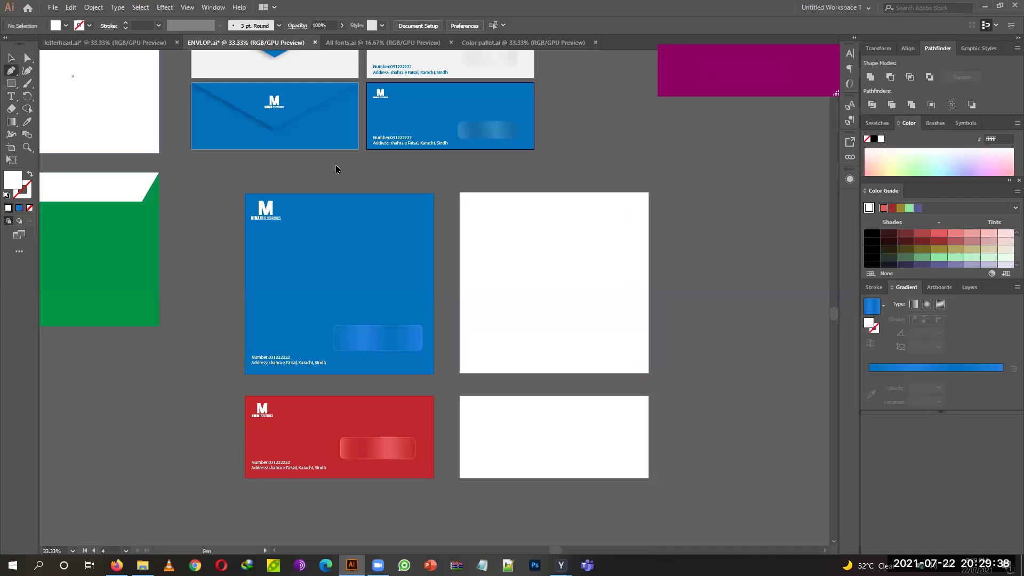
{"action": "left_click", "coordinate": [460, 194]}
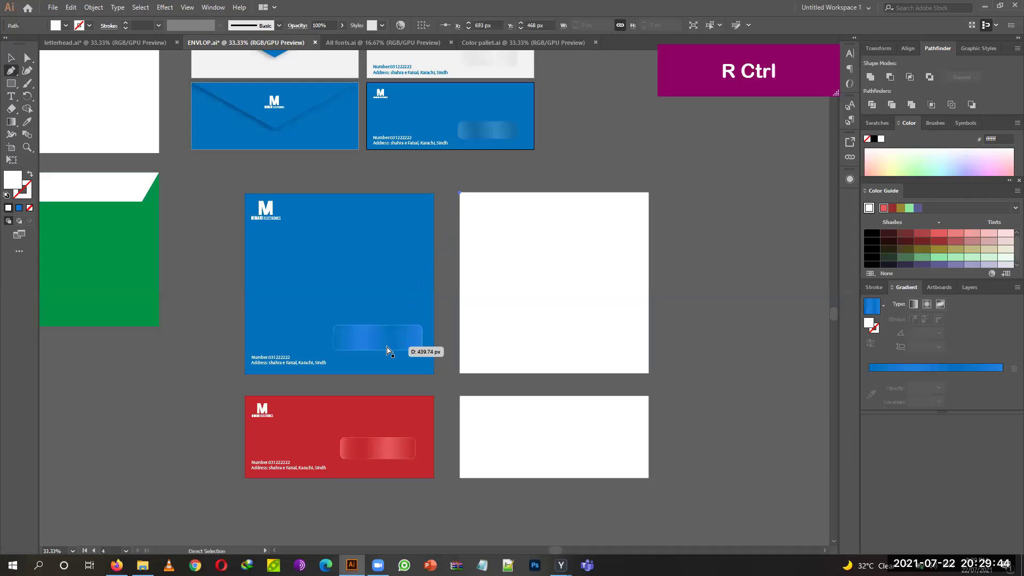
{"action": "key", "text": "ctrl+equal"}
{"action": "key", "text": "ctrl+equal"}
{"action": "key", "text": "ctrl+equal"}
{"action": "left_click_drag", "start_coordinate": [543, 366], "coordinate": [269, 188]}
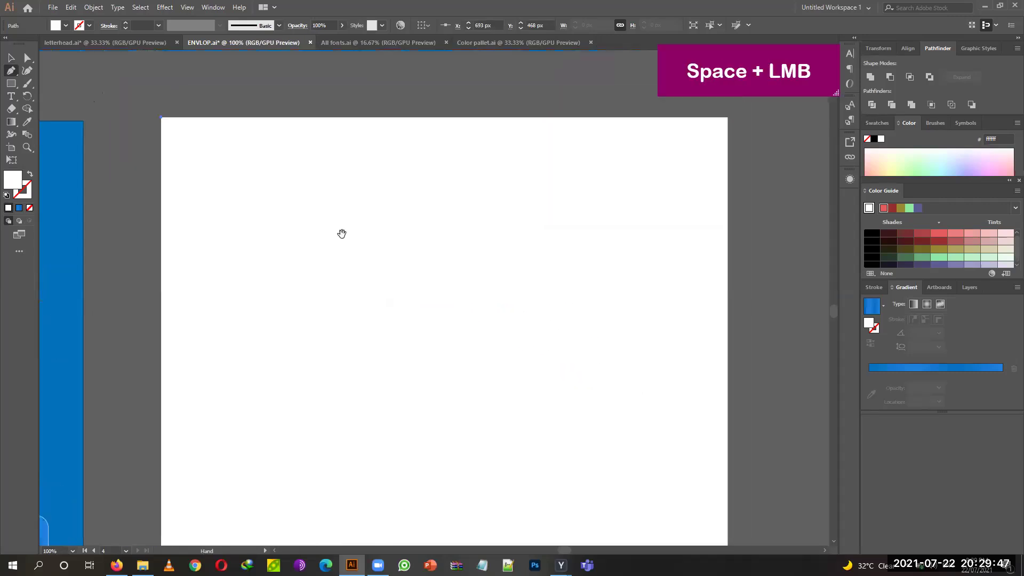
{"action": "left_click", "coordinate": [238, 211]}
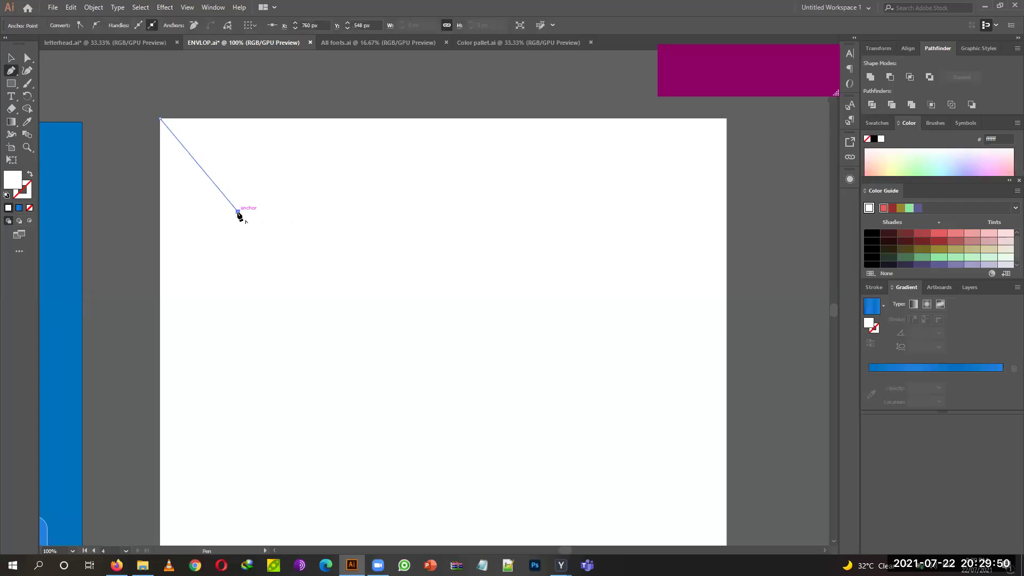
{"action": "left_click", "coordinate": [654, 212]}
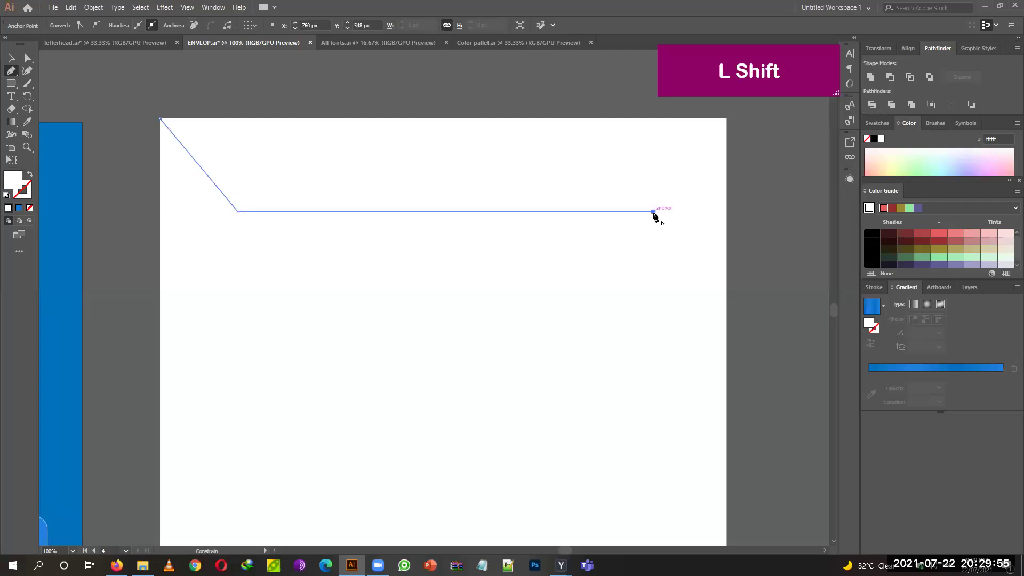
{"action": "left_click", "coordinate": [726, 120]}
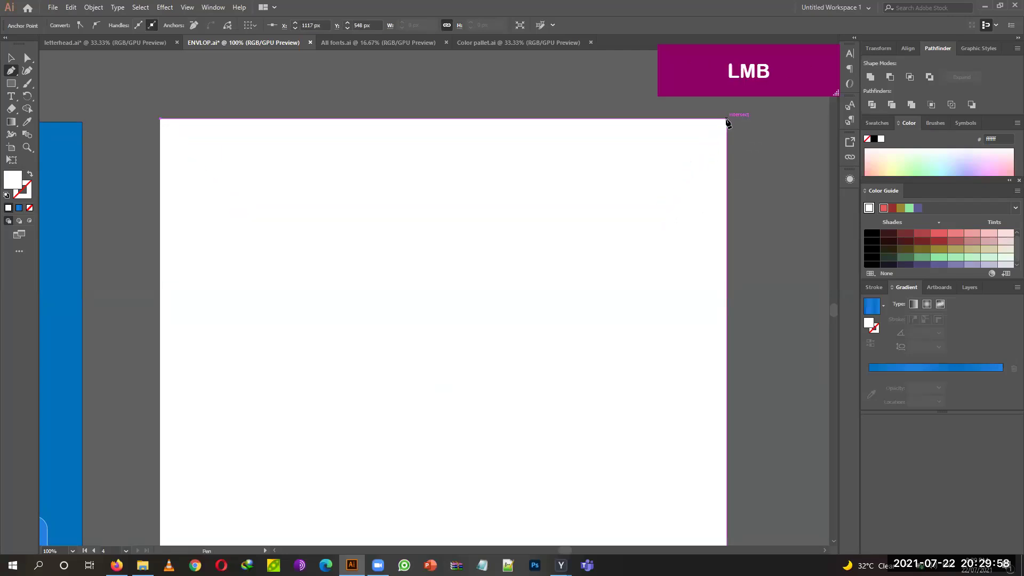
{"action": "left_click", "coordinate": [160, 118]}
Nudge the flap's lower corner anchors outward, the right one to X about 1122 px and the left one to 757 px.
{"action": "left_click", "coordinate": [28, 58]}
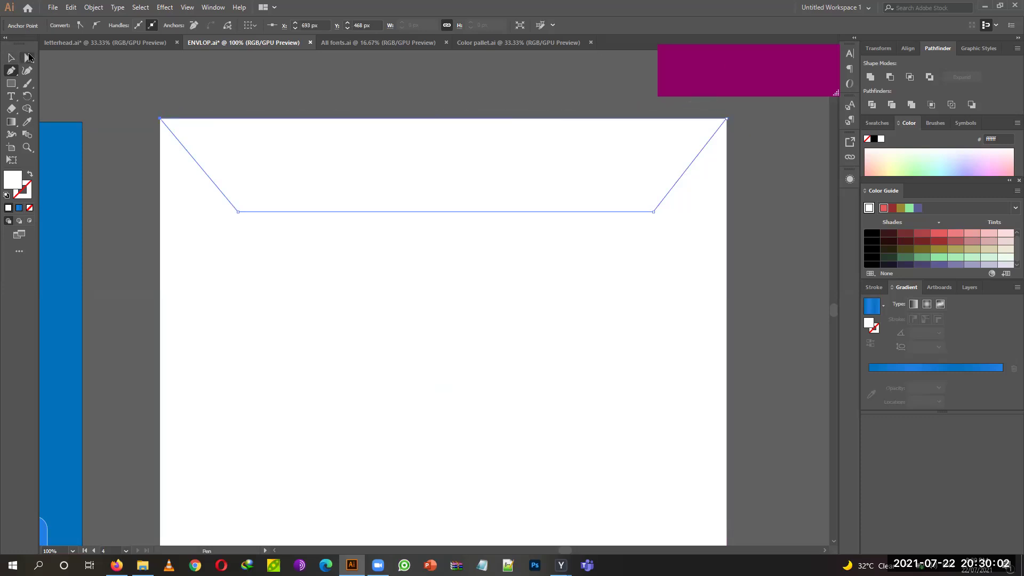
{"action": "left_click", "coordinate": [664, 234]}
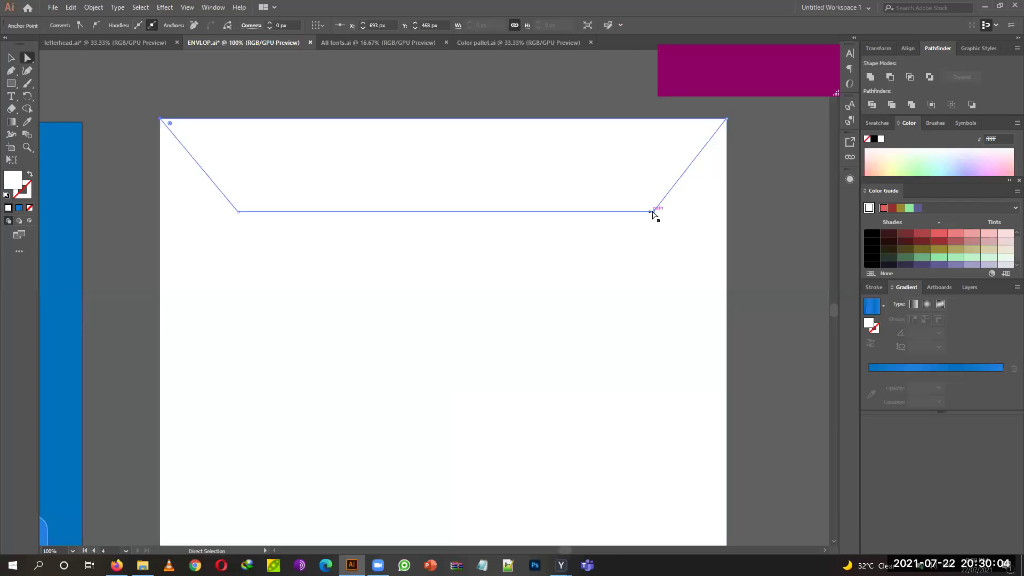
{"action": "left_click", "coordinate": [654, 212]}
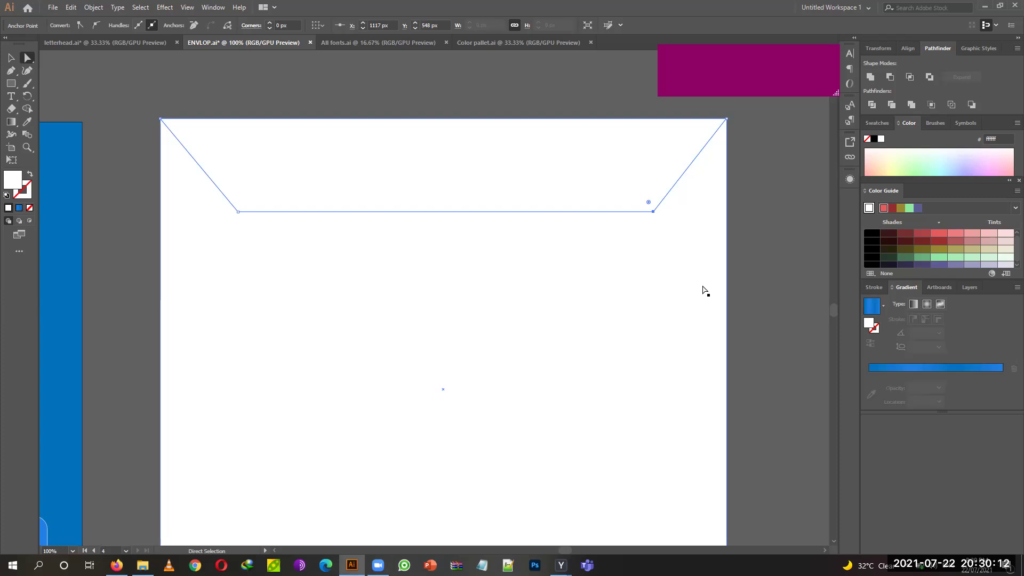
{"action": "key", "text": "Right"}
{"action": "key", "text": "Right"}
{"action": "key", "text": "Right"}
{"action": "key", "text": "Right"}
{"action": "key", "text": "Right"}
{"action": "key", "text": "Right"}
{"action": "key", "text": "Right"}
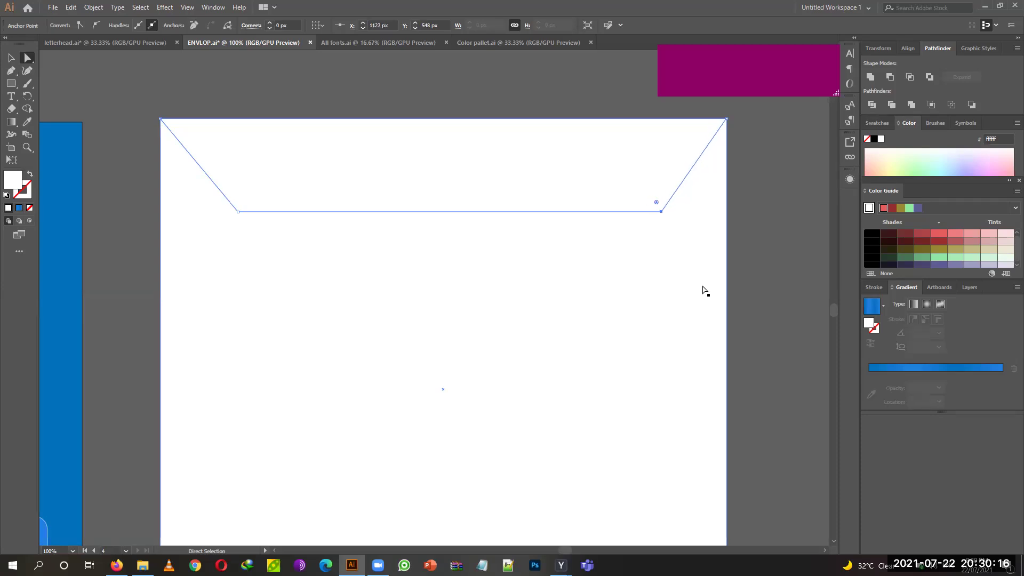
{"action": "left_click", "coordinate": [238, 211]}
{"action": "key", "text": "Left"}
{"action": "key", "text": "Left"}
{"action": "key", "text": "Left"}
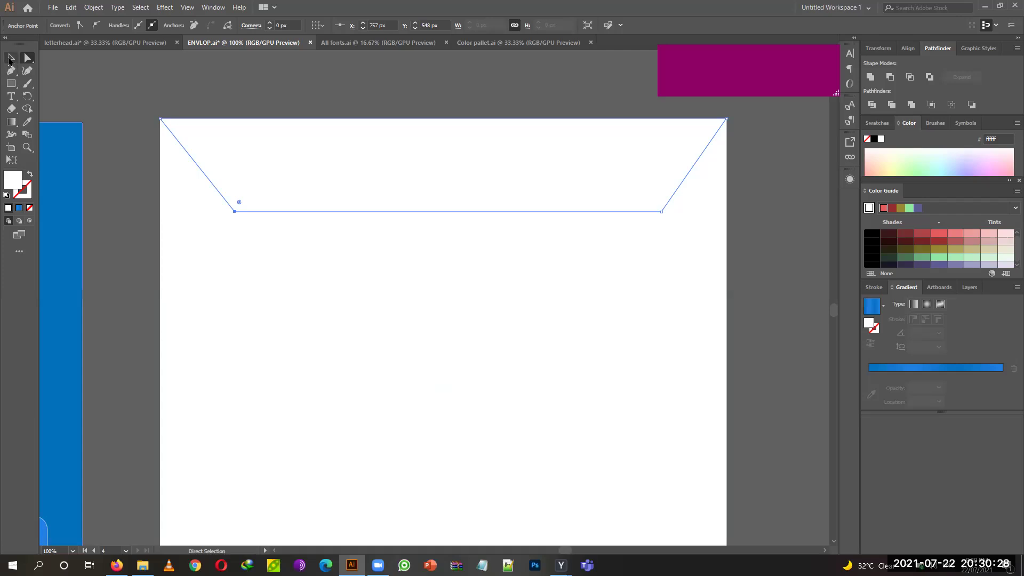
Fill the trapezoid flap with the blue 0071bc.
{"action": "left_click", "coordinate": [10, 61]}
{"action": "left_click", "coordinate": [155, 80]}
{"action": "left_click", "coordinate": [284, 169]}
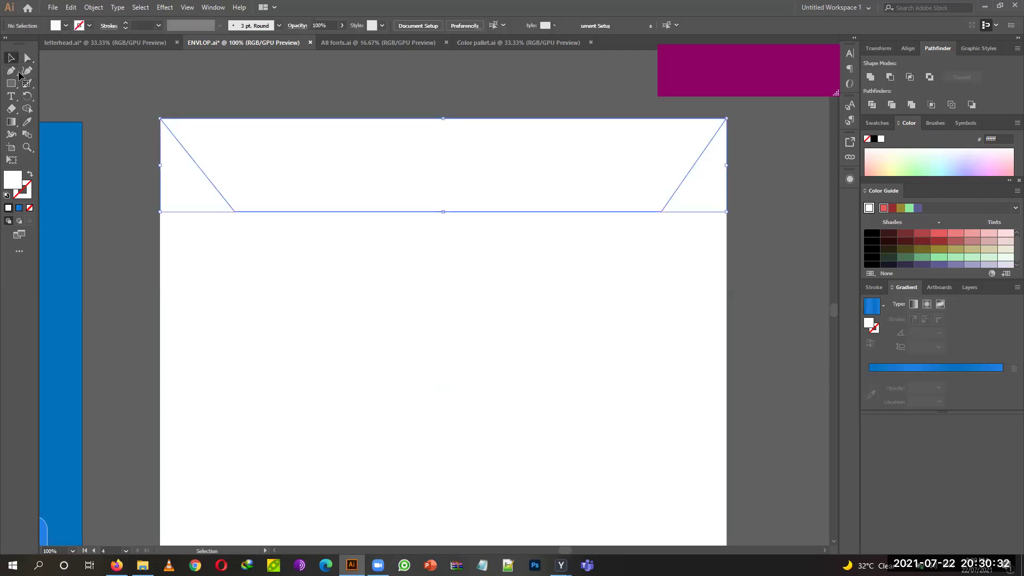
{"action": "left_click", "coordinate": [76, 26]}
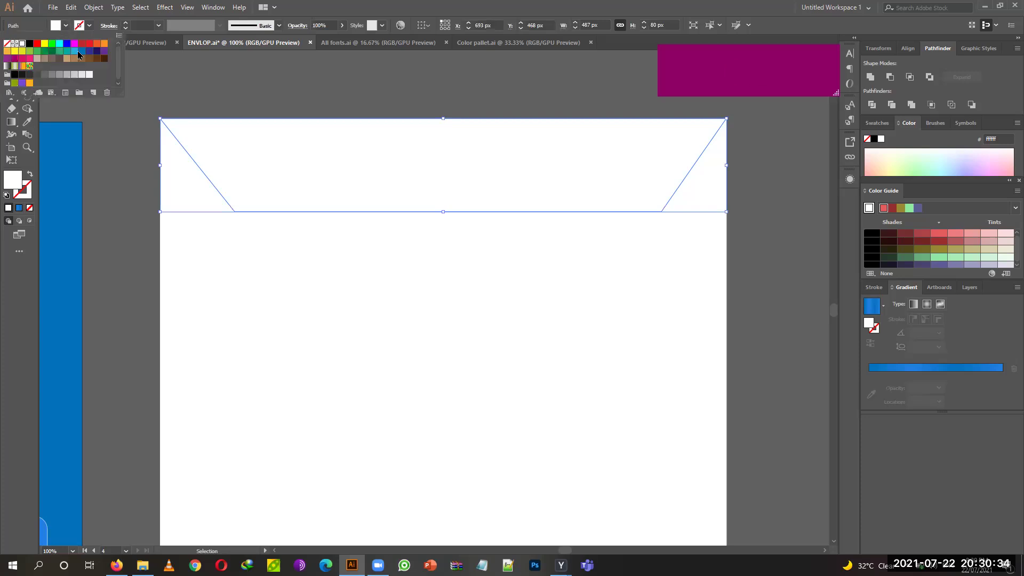
{"action": "left_click", "coordinate": [81, 50]}
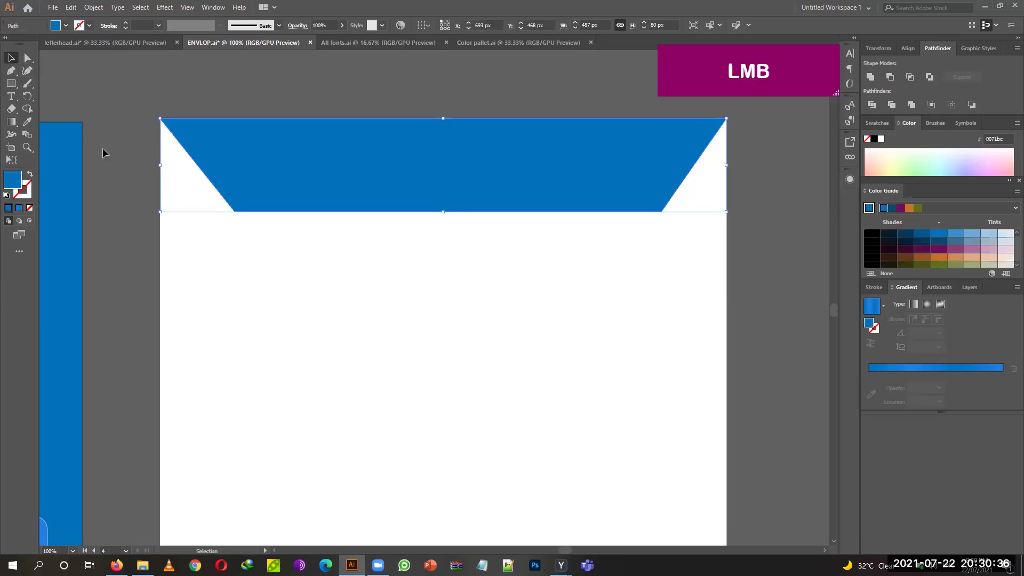
{"action": "left_click", "coordinate": [102, 148]}
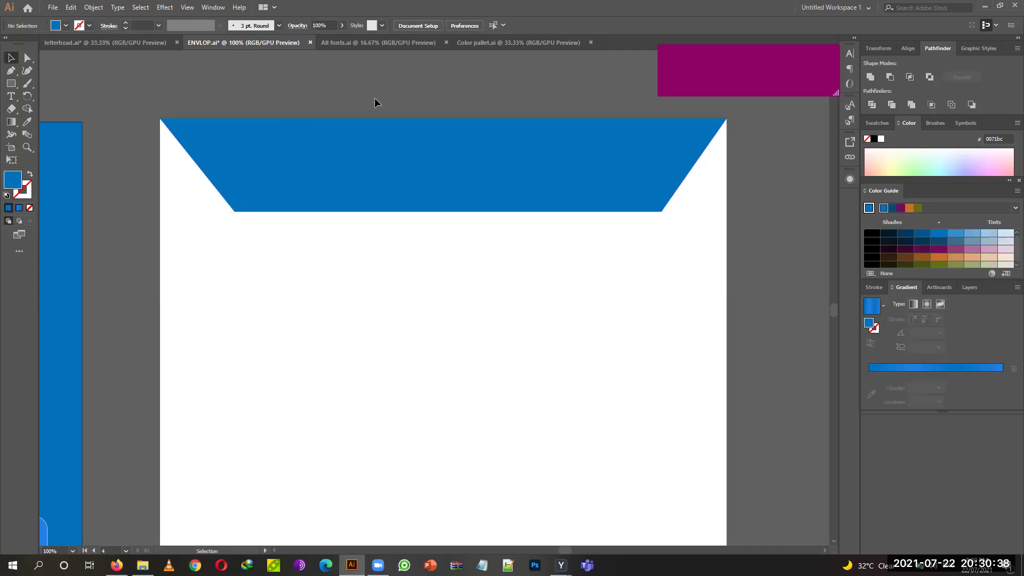
Nudge the blue flap's lower-left anchor further outward to X 752 px.
{"action": "left_click", "coordinate": [27, 58]}
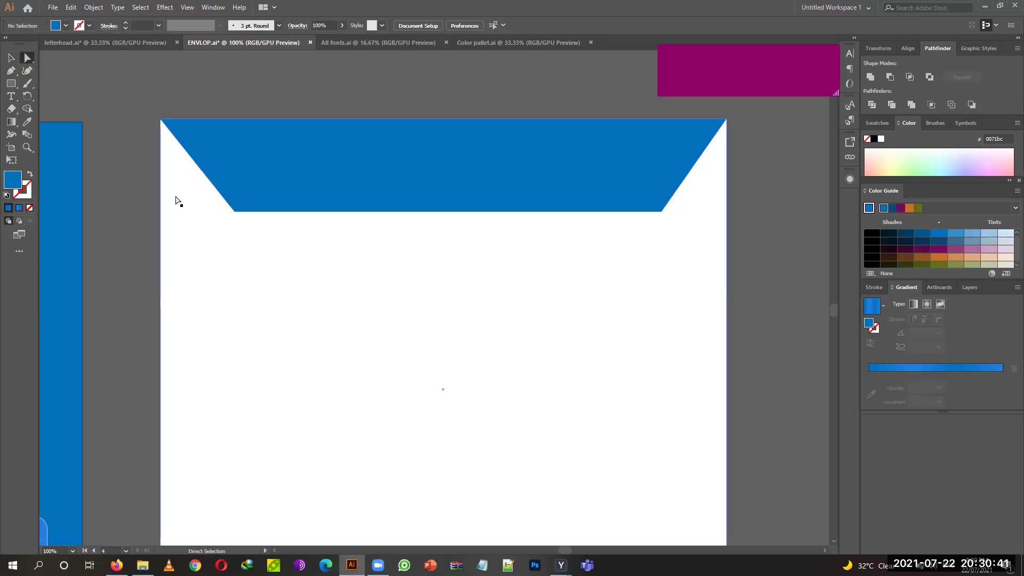
{"action": "left_click", "coordinate": [235, 212]}
{"action": "key", "text": "Left"}
{"action": "key", "text": "Left"}
{"action": "key", "text": "Left"}
{"action": "key", "text": "Left"}
{"action": "key", "text": "Left"}
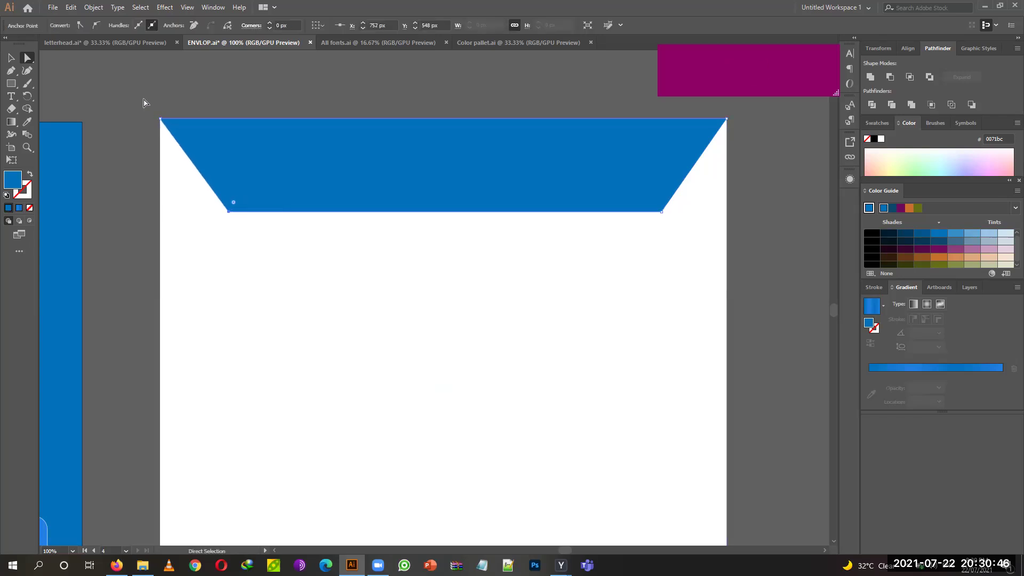
Draw a blue rectangle about 255 × 67 px in the empty area above the flap.
{"action": "key", "text": "v"}
{"action": "left_click_drag", "start_coordinate": [207, 63], "coordinate": [130, 227]}
{"action": "key", "text": "m"}
{"action": "left_click_drag", "start_coordinate": [237, 170], "coordinate": [532, 247]}
Nudge the new rectangle's lower-left anchor inward to slant its left side.
{"action": "key", "text": "a"}
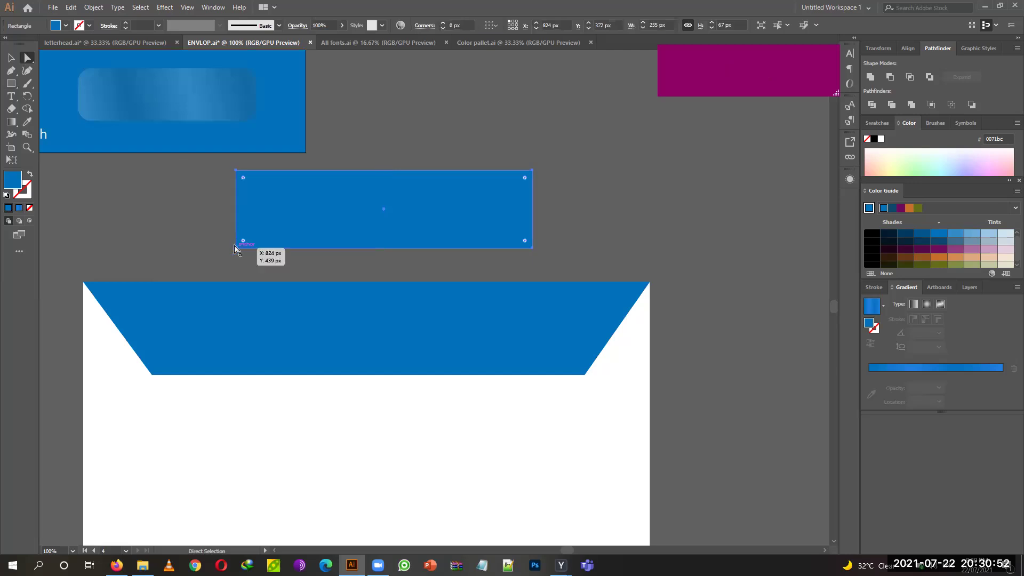
{"action": "left_click", "coordinate": [236, 248]}
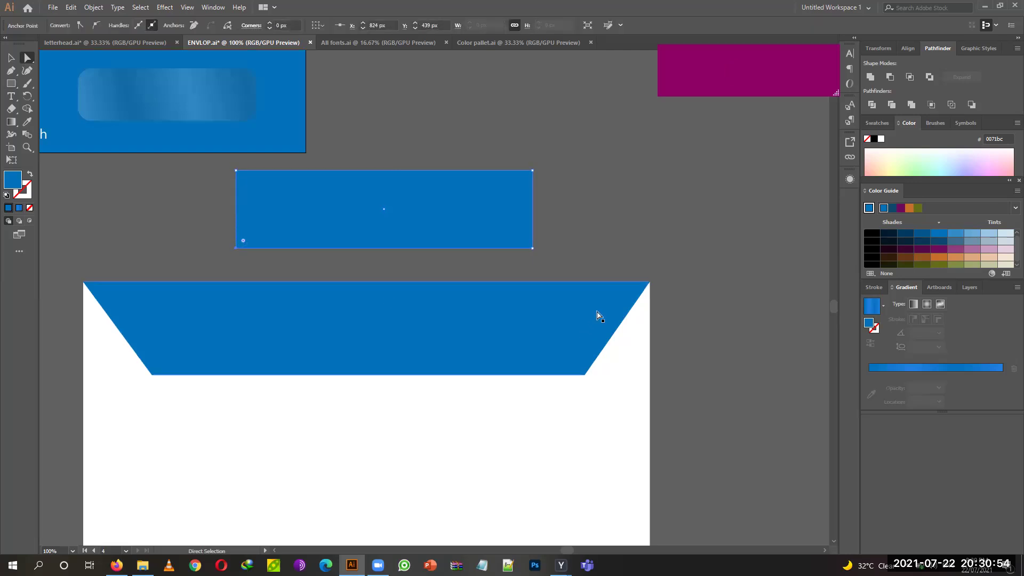
{"action": "key", "text": "Right"}
{"action": "key", "text": "Right"}
{"action": "key", "text": "Right"}
{"action": "key", "text": "Right"}
{"action": "key", "text": "Right"}
{"action": "key", "text": "Right"}
{"action": "key", "text": "Right"}
{"action": "key", "text": "Right"}
{"action": "key", "text": "Right"}
{"action": "key", "text": "Right"}
{"action": "key", "text": "Right"}
{"action": "key", "text": "Right"}
{"action": "key", "text": "Right"}
{"action": "key", "text": "Right"}
{"action": "key", "text": "Right"}
{"action": "key", "text": "Right"}
{"action": "key", "text": "Right"}
{"action": "key", "text": "Right"}
{"action": "key", "text": "Right"}
{"action": "key", "text": "Right"}
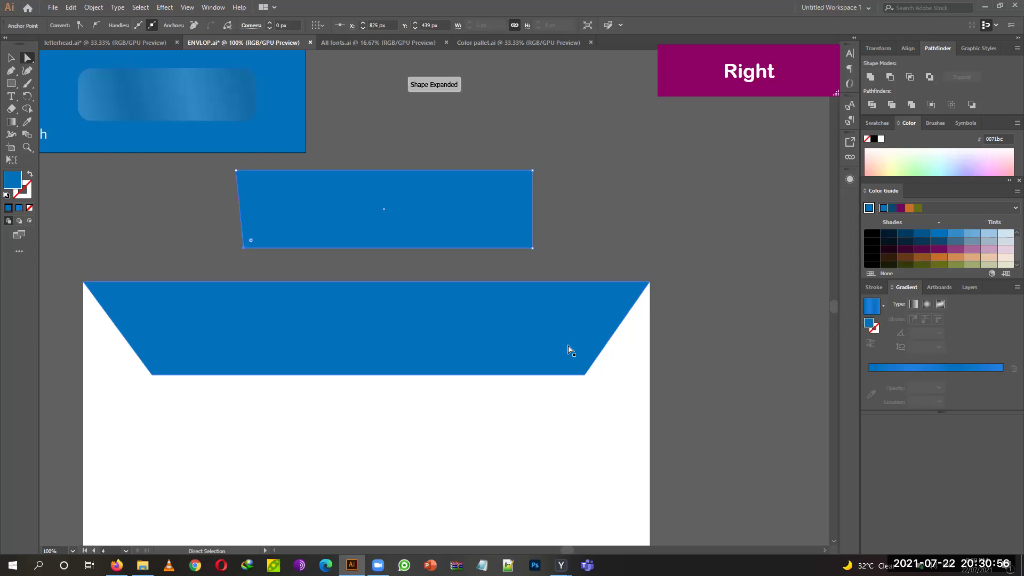
Nudge the small blue shape's lower-right anchor inward to X 1056 px to slant its right side into a trapezoid.
{"action": "left_click", "coordinate": [534, 247]}
{"action": "left_click", "coordinate": [536, 249]}
{"action": "left_click", "coordinate": [538, 251]}
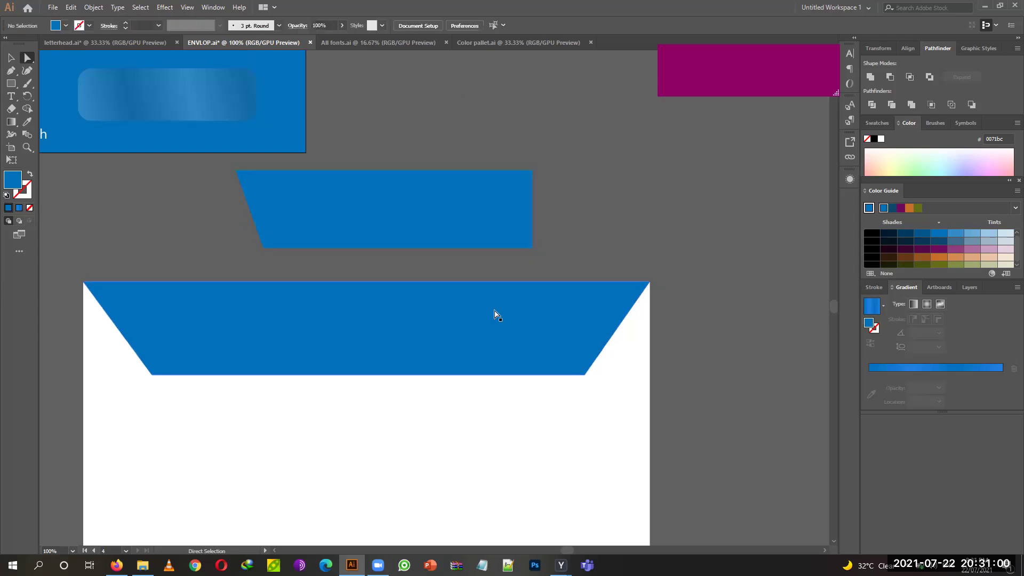
{"action": "left_click", "coordinate": [533, 248]}
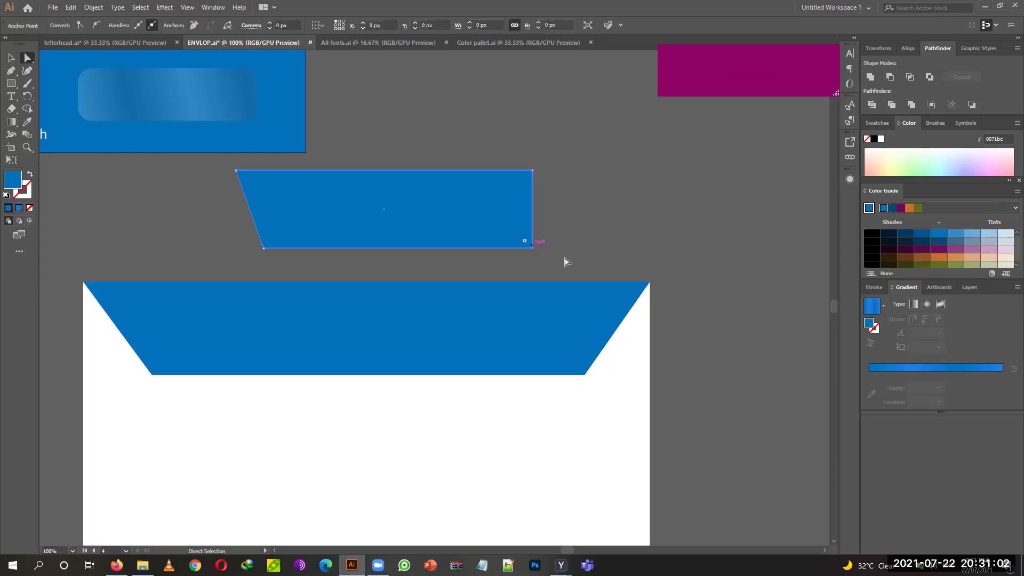
{"action": "key", "text": "Left"}
{"action": "key", "text": "Left"}
{"action": "key", "text": "Left"}
{"action": "key", "text": "Left"}
{"action": "key", "text": "Left"}
{"action": "key", "text": "Left"}
{"action": "key", "text": "Left"}
{"action": "key", "text": "Left"}
{"action": "key", "text": "Left"}
{"action": "key", "text": "Left"}
{"action": "key", "text": "Left"}
{"action": "key", "text": "Left"}
{"action": "key", "text": "Left"}
{"action": "key", "text": "Left"}
{"action": "key", "text": "Left"}
{"action": "key", "text": "Left"}
{"action": "key", "text": "Left"}
{"action": "key", "text": "Left"}
{"action": "key", "text": "Left"}
{"action": "key", "text": "Left"}
{"action": "key", "text": "Left"}
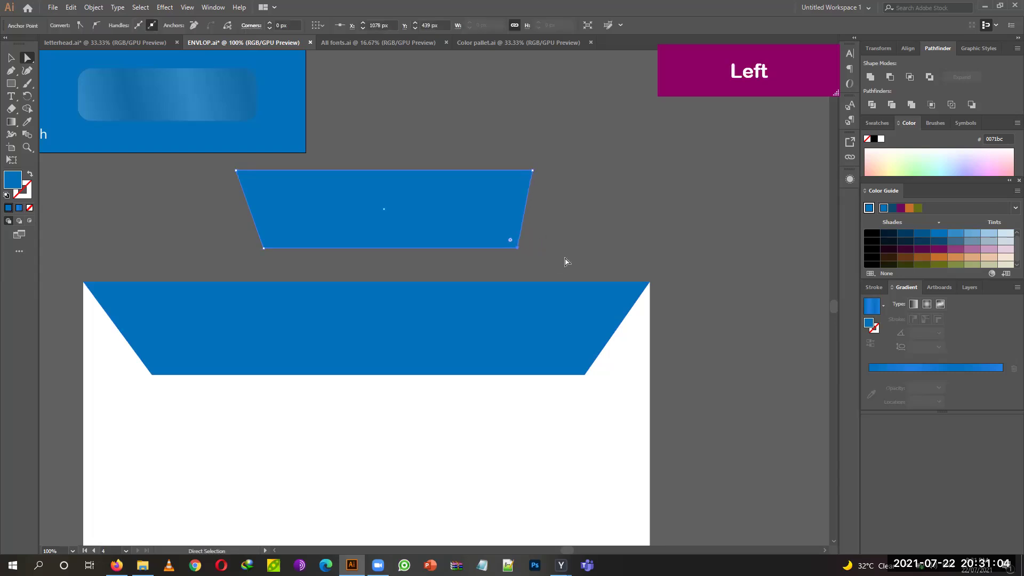
{"action": "key", "text": "Left"}
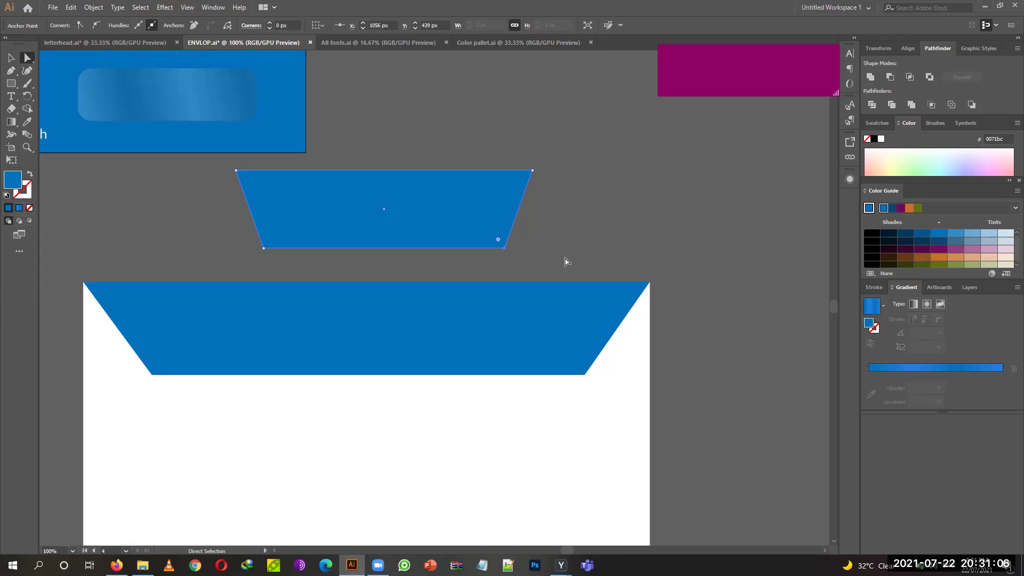
Shift the small blue trapezoid slightly and reduce its height to about 53 px from its top edge.
{"action": "left_click", "coordinate": [13, 58]}
{"action": "left_click", "coordinate": [670, 210]}
{"action": "left_click", "coordinate": [501, 211]}
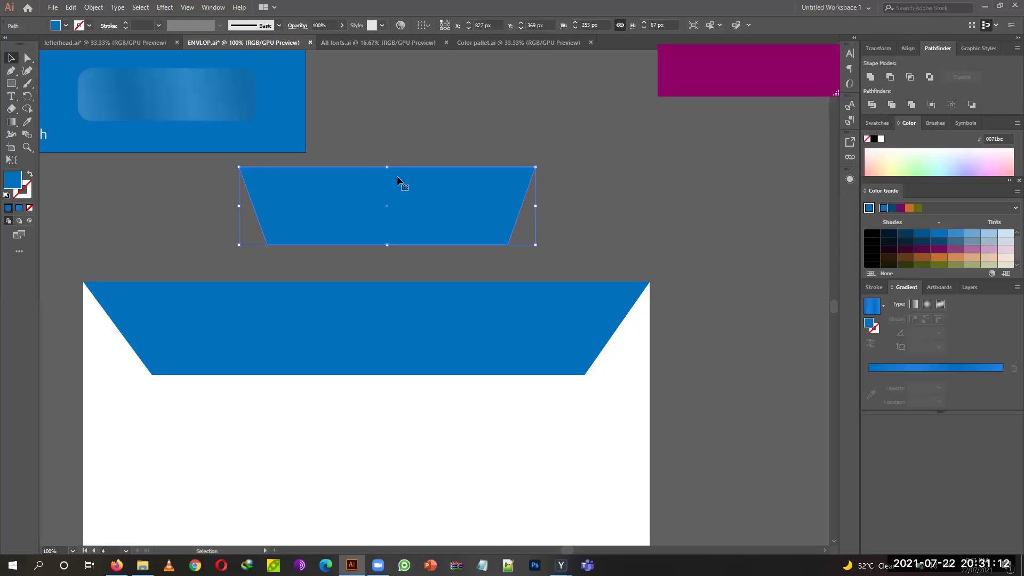
{"action": "left_click_drag", "start_coordinate": [387, 167], "coordinate": [387, 183]}
{"action": "left_click", "coordinate": [602, 213]}
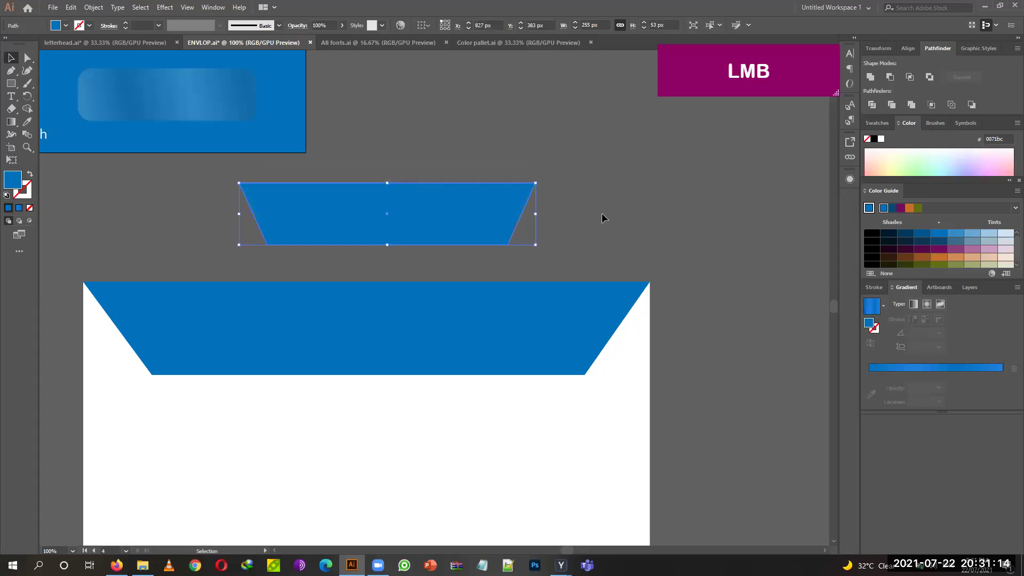
Draw a triangular blue flap with the Pen tool on the lower white envelope, spanning both top corners with its tip near the centre.
{"action": "left_click_drag", "start_coordinate": [434, 314], "coordinate": [443, 80]}
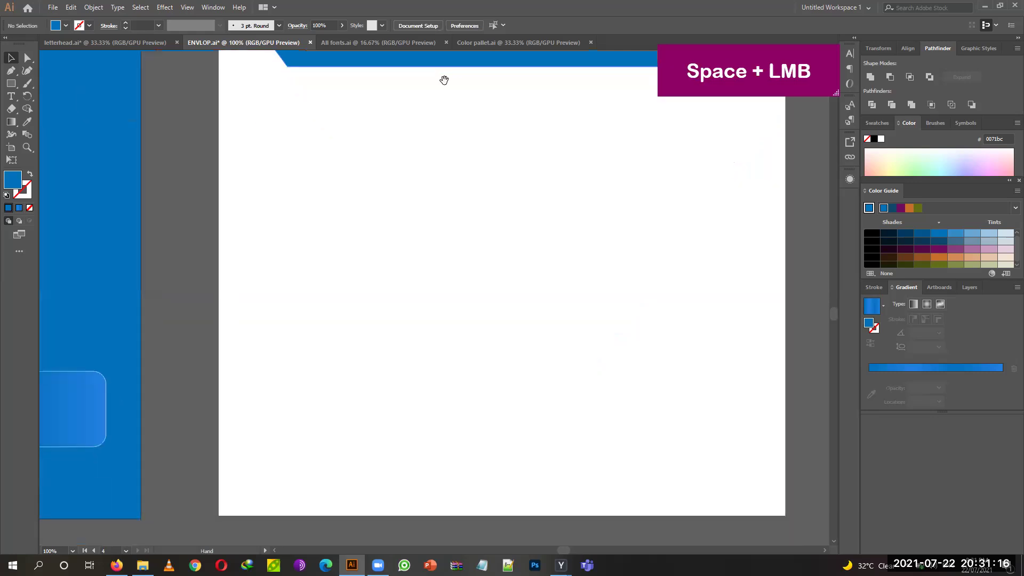
{"action": "left_click_drag", "start_coordinate": [602, 210], "coordinate": [541, 427]}
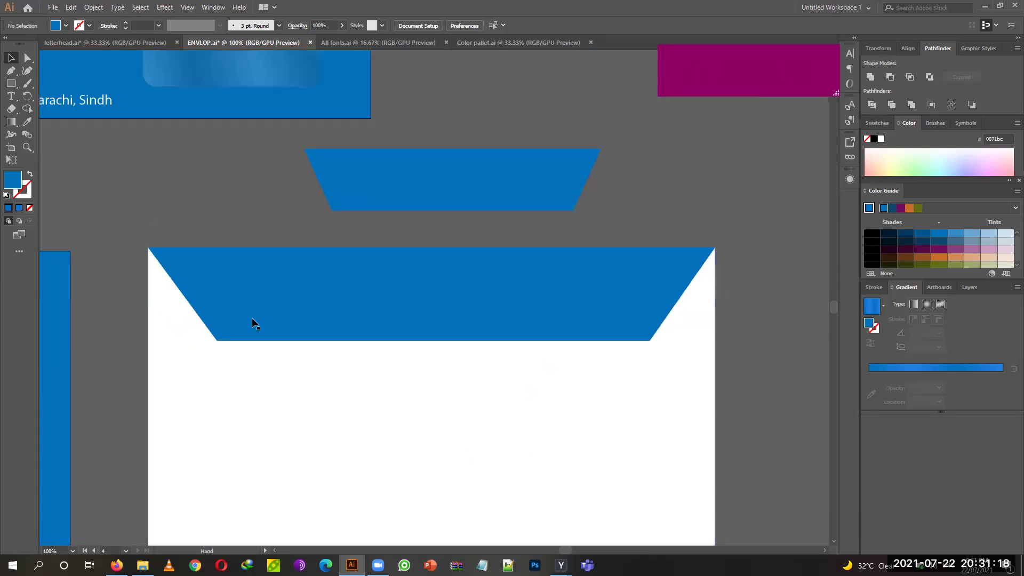
{"action": "left_click_drag", "start_coordinate": [395, 436], "coordinate": [389, 127]}
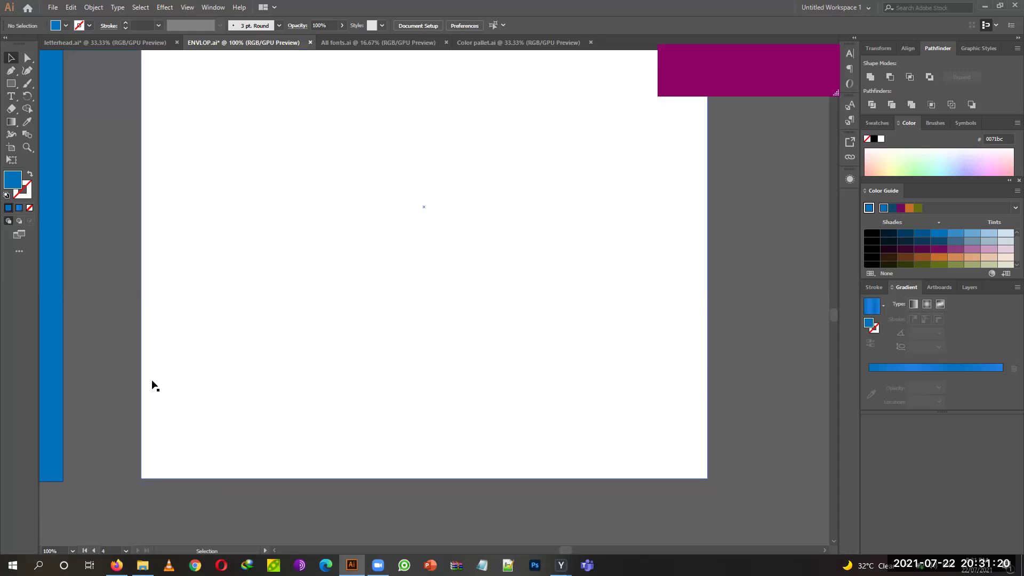
{"action": "left_click_drag", "start_coordinate": [105, 338], "coordinate": [154, 245]}
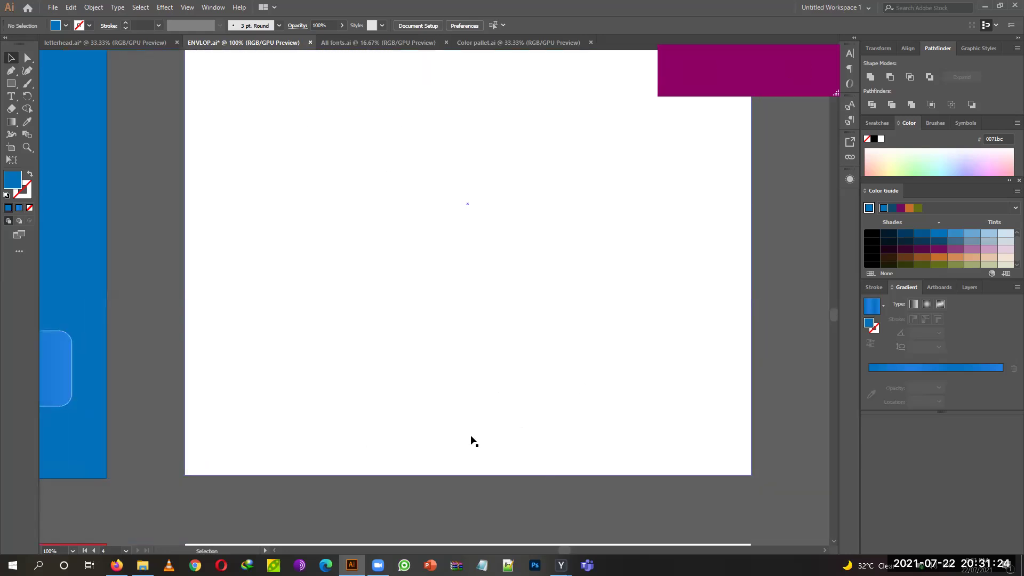
{"action": "left_click_drag", "start_coordinate": [523, 446], "coordinate": [491, 153]}
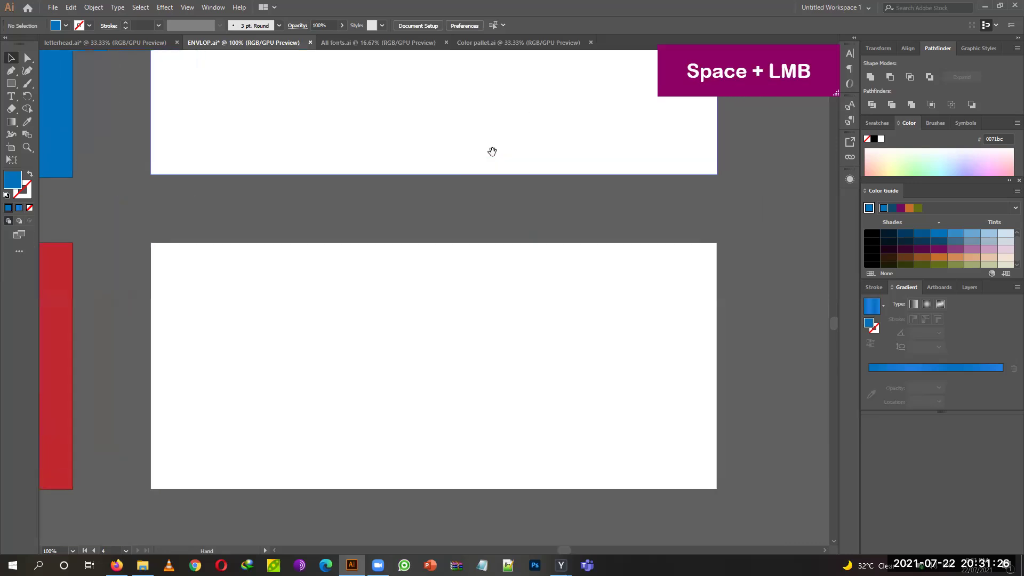
{"action": "left_click", "coordinate": [13, 72]}
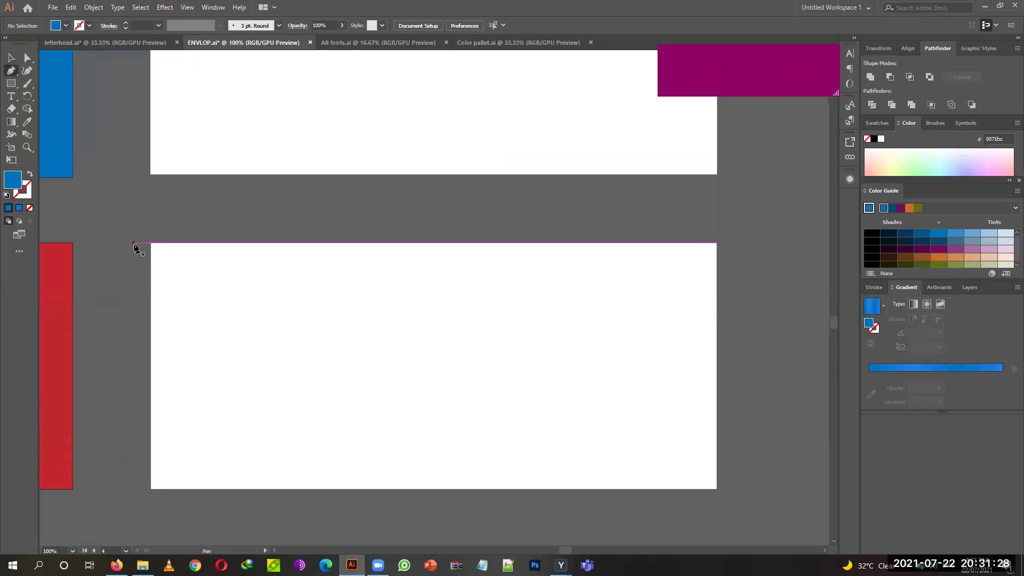
{"action": "left_click", "coordinate": [151, 244]}
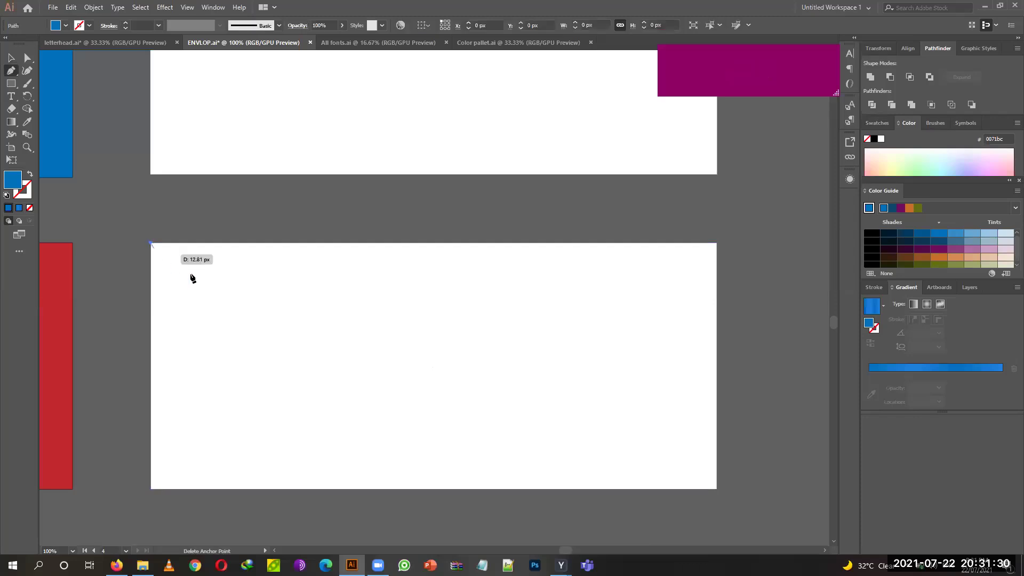
{"action": "left_click", "coordinate": [424, 366]}
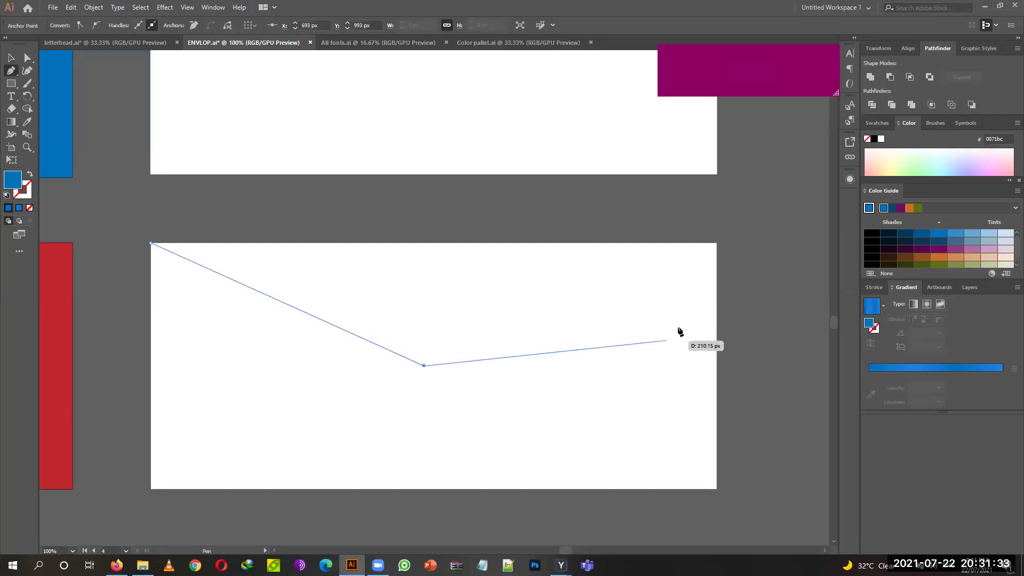
{"action": "left_click", "coordinate": [716, 244]}
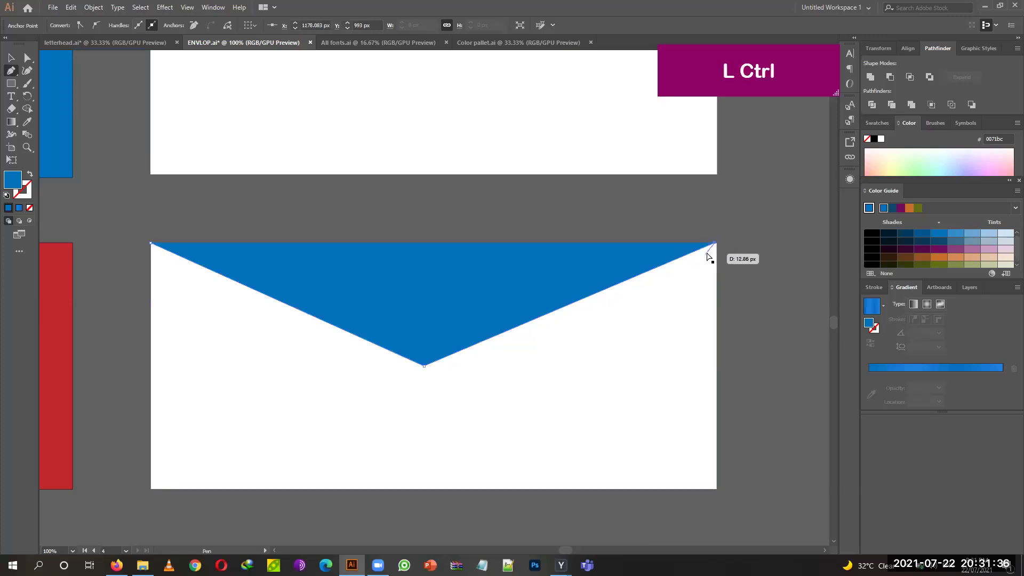
{"action": "key", "text": "ctrl+z"}
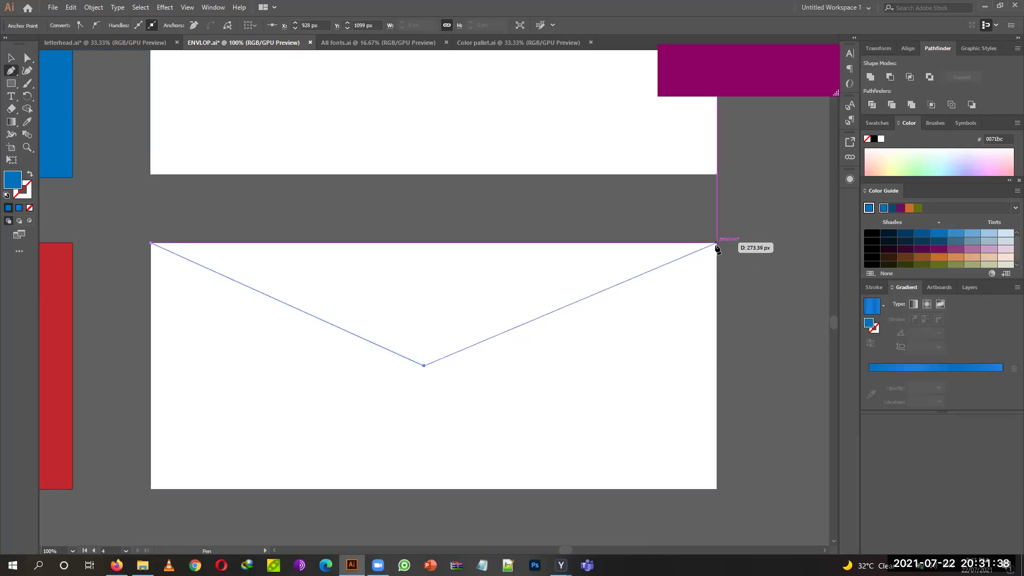
{"action": "left_click", "coordinate": [716, 243]}
{"action": "left_click", "coordinate": [153, 244]}
Nudge the triangular flap's bottom tip anchor rightward to X 939 px.
{"action": "left_click", "coordinate": [27, 58]}
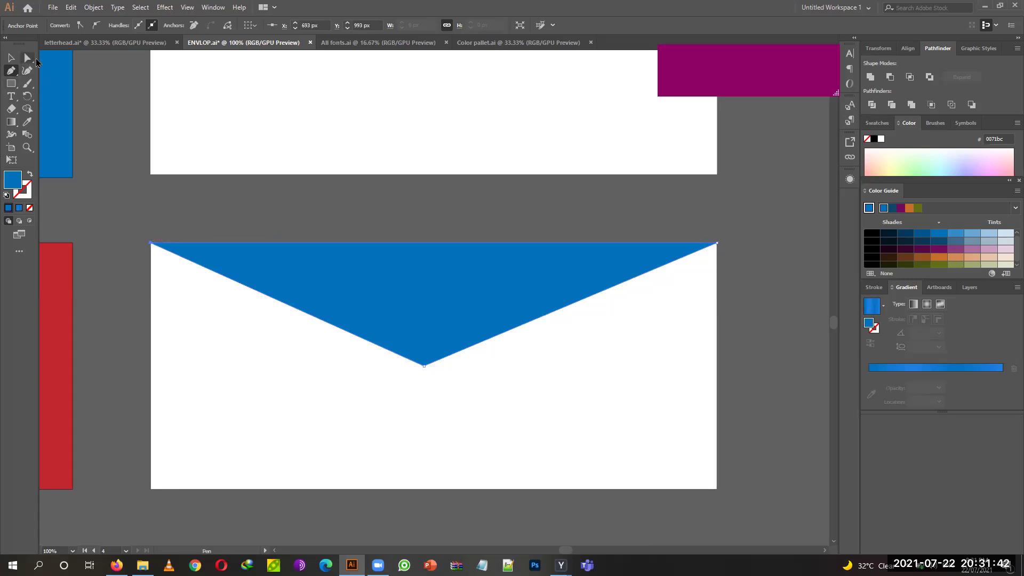
{"action": "left_click", "coordinate": [425, 366]}
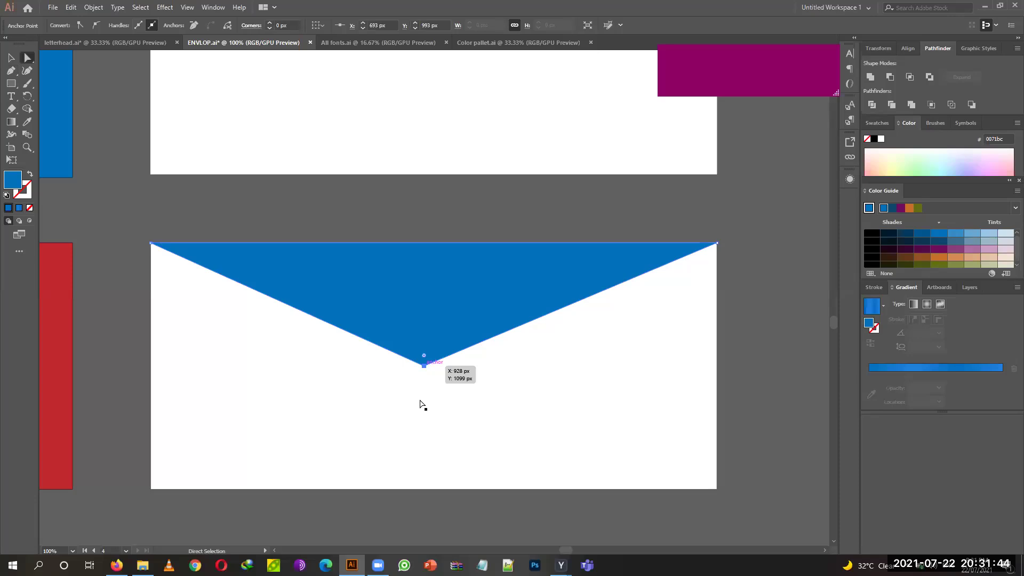
{"action": "key", "text": "Right"}
{"action": "key", "text": "Right"}
{"action": "key", "text": "Right"}
{"action": "key", "text": "Right"}
{"action": "key", "text": "Right"}
{"action": "key", "text": "Right"}
{"action": "key", "text": "Right"}
{"action": "key", "text": "Right"}
{"action": "key", "text": "Right"}
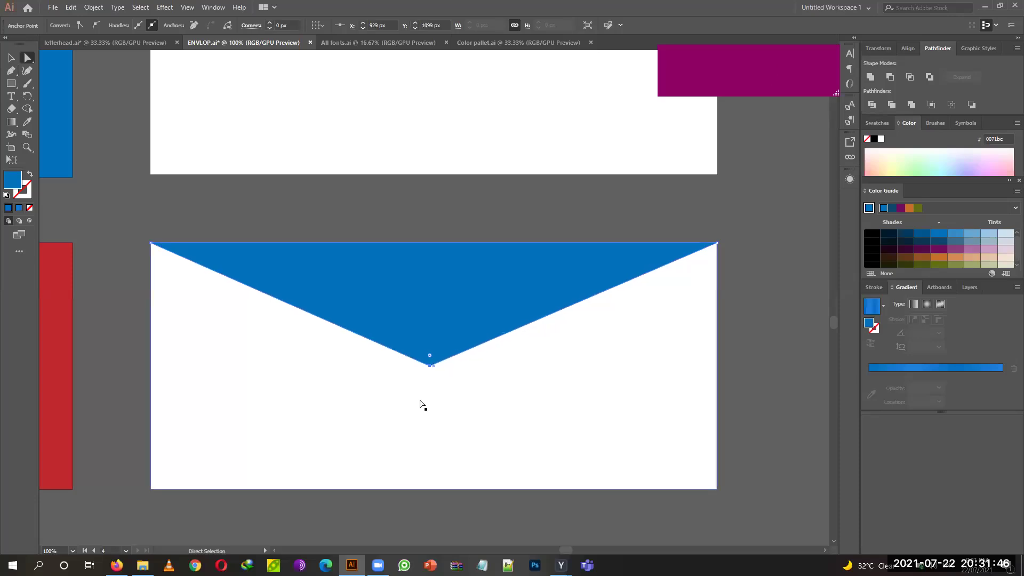
{"action": "key", "text": "Right"}
{"action": "key", "text": "Right"}
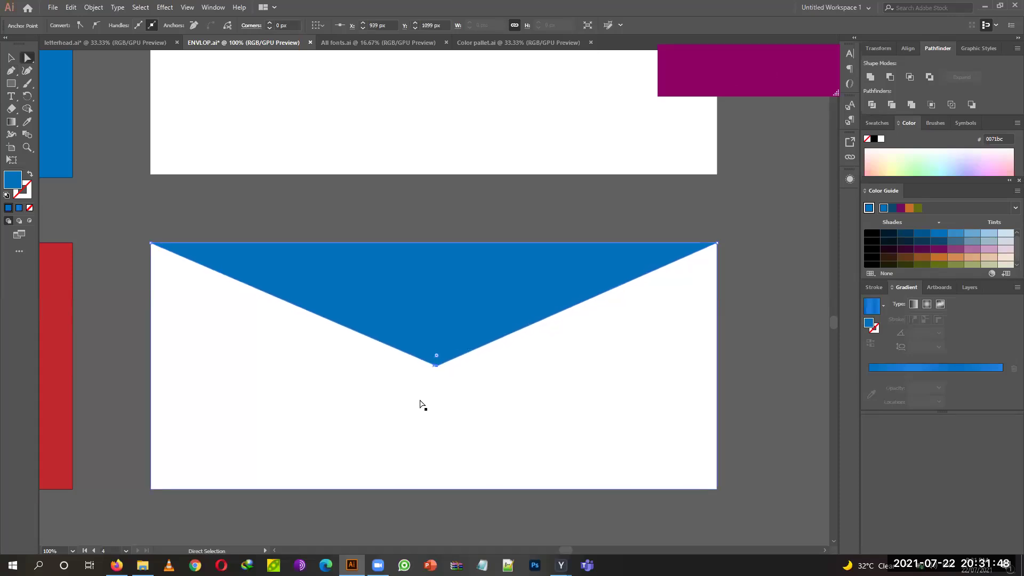
Sample the red envelope's colour c1272d with the Eyedropper to recolour the triangular flap, then deselect it.
{"action": "left_click", "coordinate": [11, 57]}
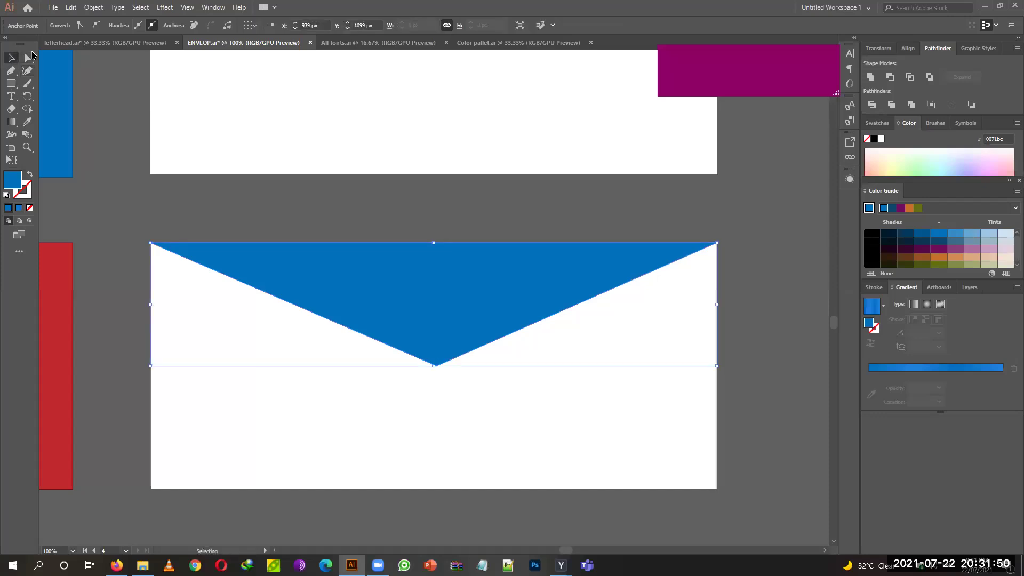
{"action": "left_click", "coordinate": [27, 121]}
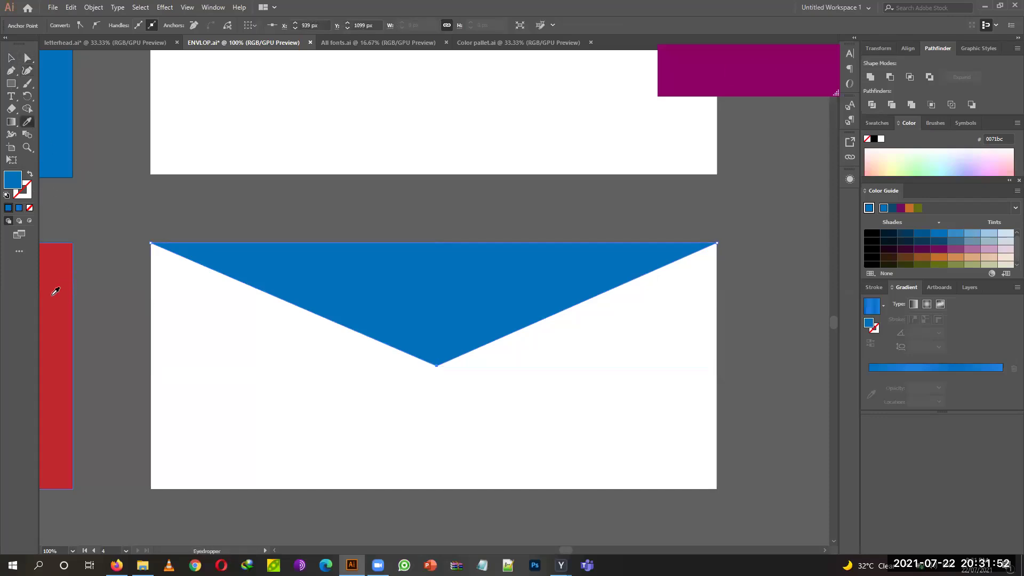
{"action": "left_click", "coordinate": [11, 58]}
{"action": "left_click_drag", "start_coordinate": [112, 235], "coordinate": [242, 197]}
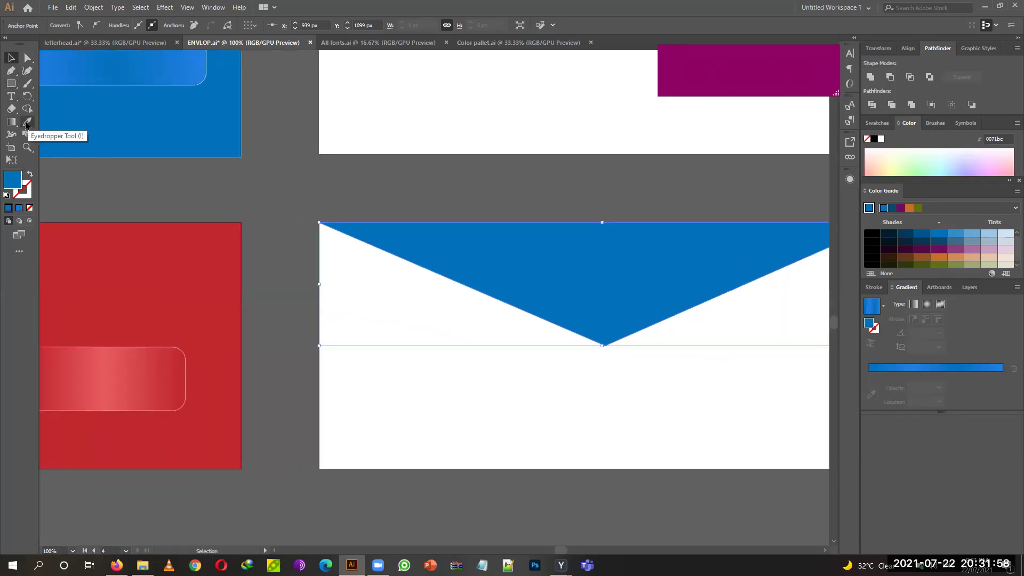
{"action": "left_click", "coordinate": [26, 125]}
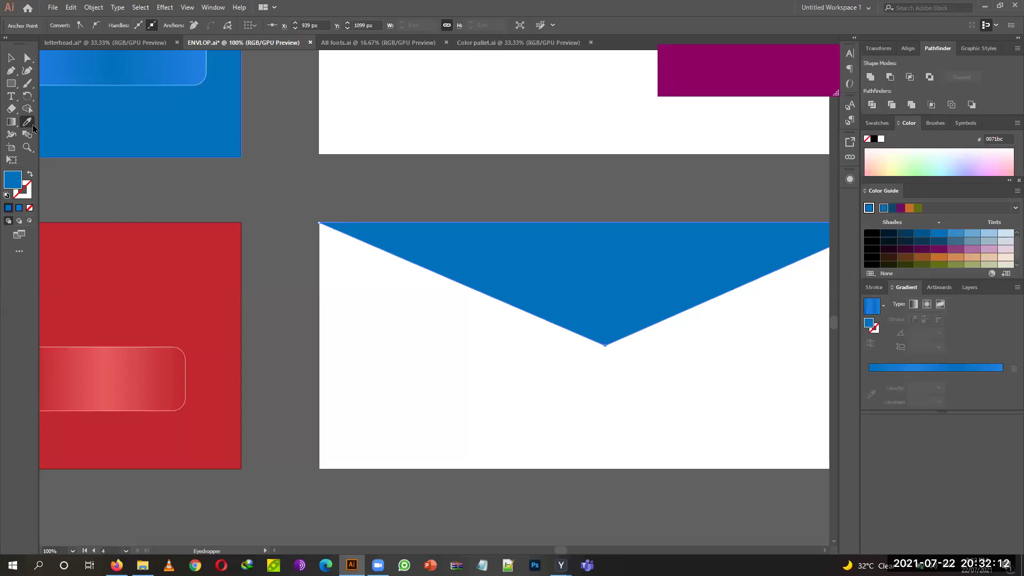
{"action": "left_click", "coordinate": [158, 246]}
{"action": "key", "text": "v"}
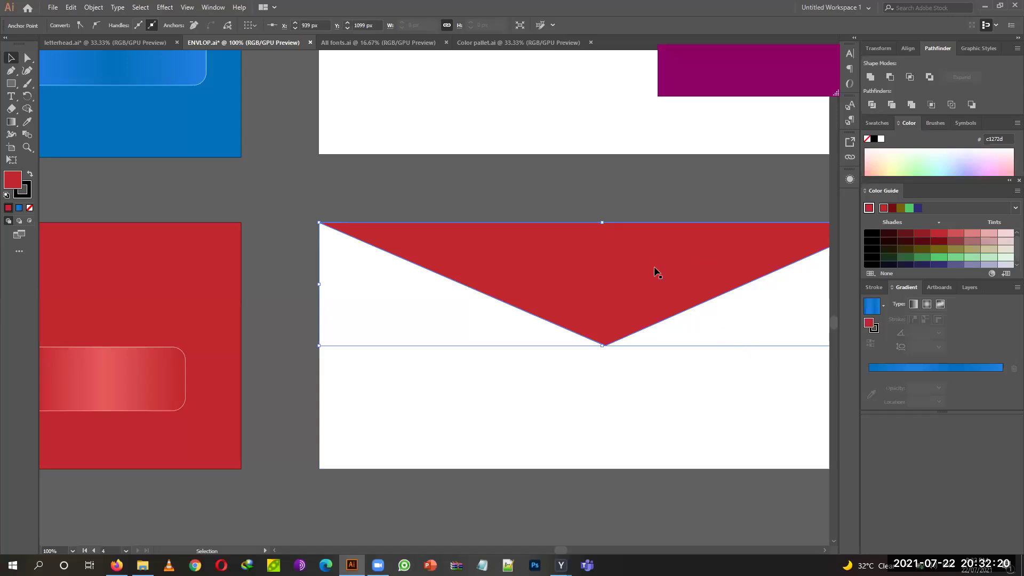
{"action": "left_click", "coordinate": [663, 171]}
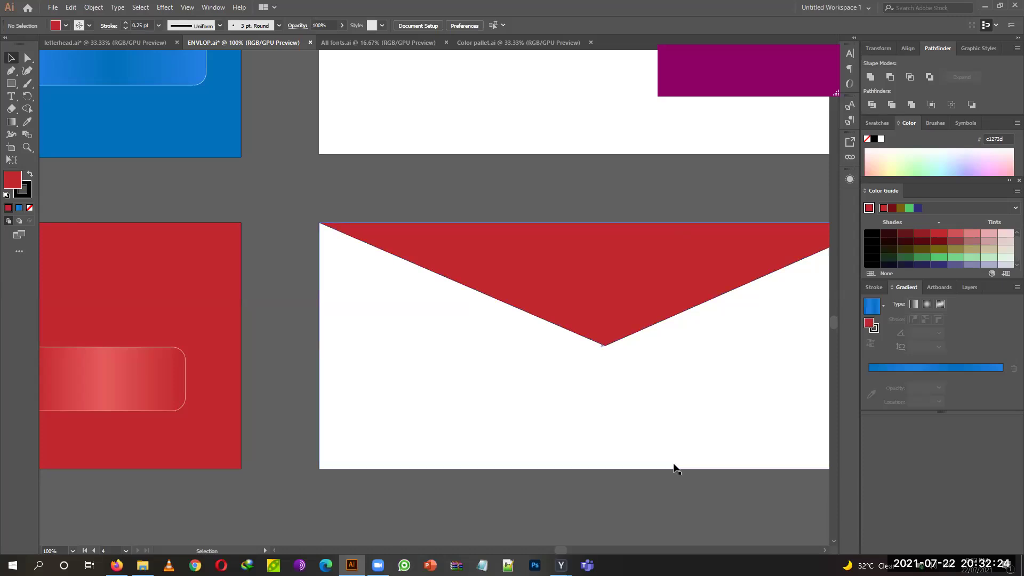
Examine the whole envelope layout, then the blue envelope's front and white back more closely.
{"action": "key", "text": "ctrl+minus"}
{"action": "key", "text": "ctrl+minus"}
{"action": "key", "text": "ctrl+minus"}
{"action": "key", "text": "ctrl+minus"}
{"action": "key", "text": "space"}
{"action": "left_click_drag", "start_coordinate": [576, 233], "coordinate": [617, 343]}
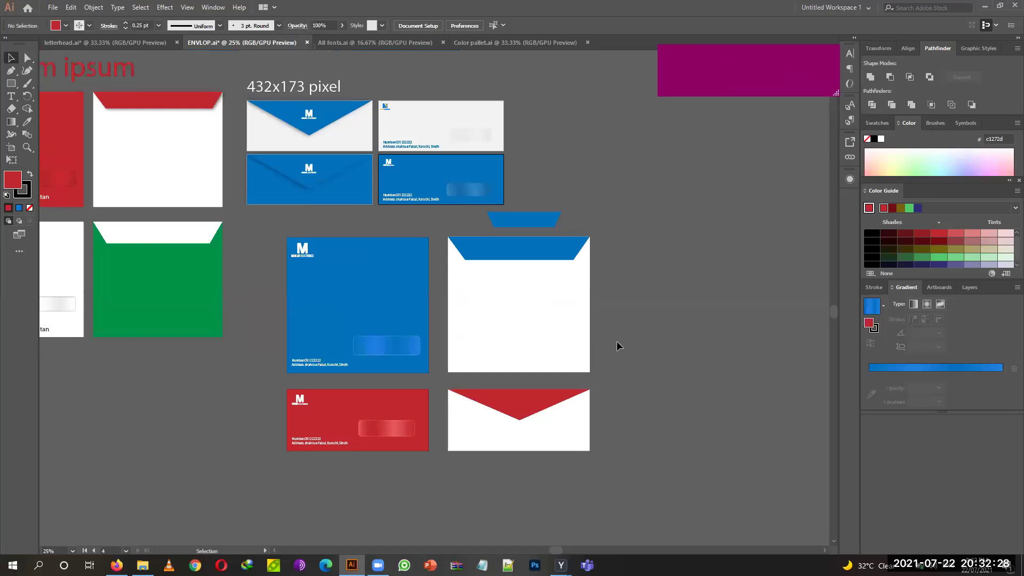
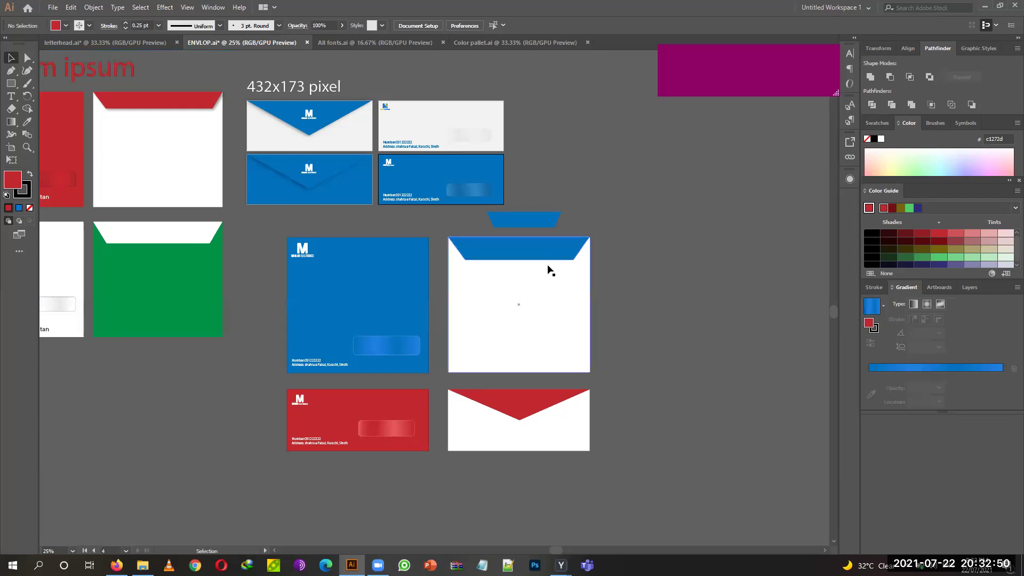
{"action": "left_click", "coordinate": [420, 303]}
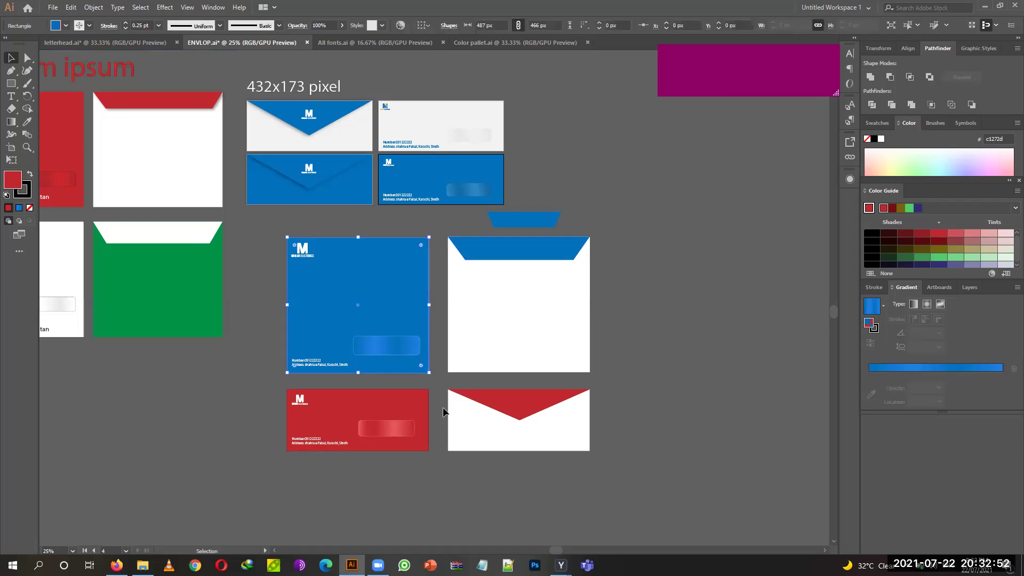
{"action": "key", "text": "ctrl"}
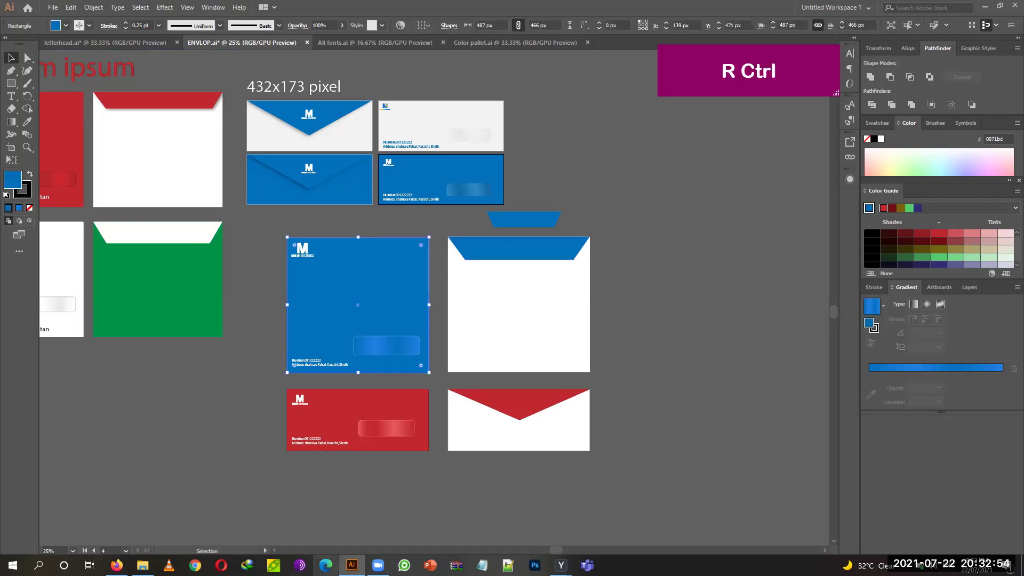
{"action": "key", "text": "ctrl+plus"}
{"action": "key", "text": "ctrl+plus"}
{"action": "key", "text": "ctrl+plus"}
{"action": "key", "text": "space"}
{"action": "left_click_drag", "start_coordinate": [427, 412], "coordinate": [343, 355]}
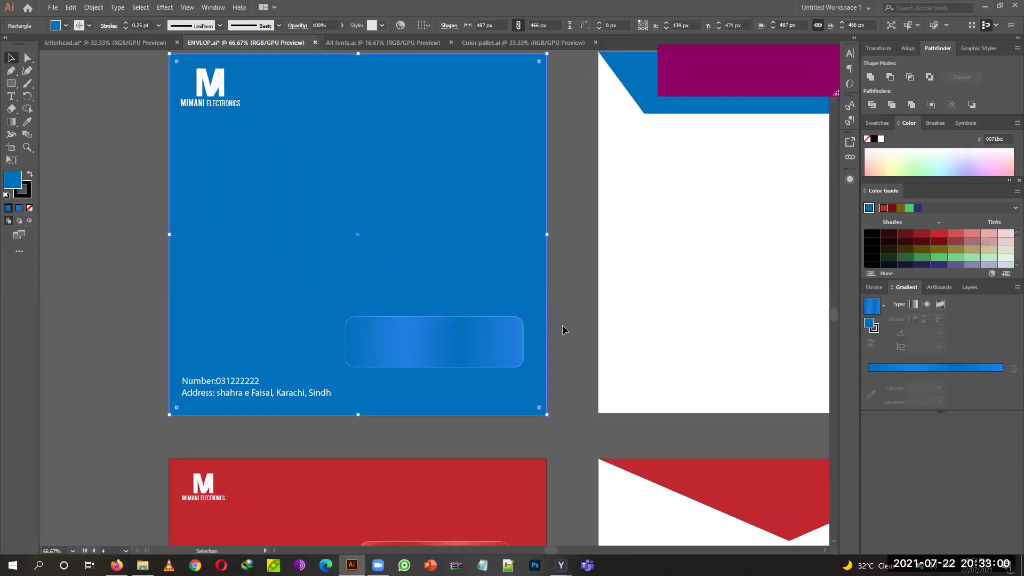
{"action": "key", "text": "space"}
{"action": "left_click_drag", "start_coordinate": [578, 313], "coordinate": [503, 434]}
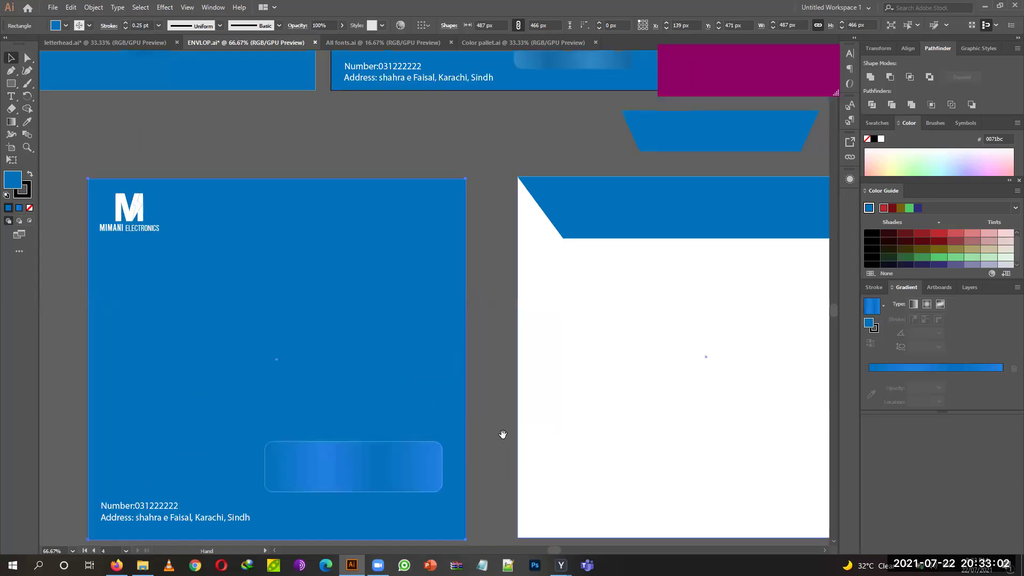
{"action": "left_click_drag", "start_coordinate": [498, 393], "coordinate": [474, 362]}
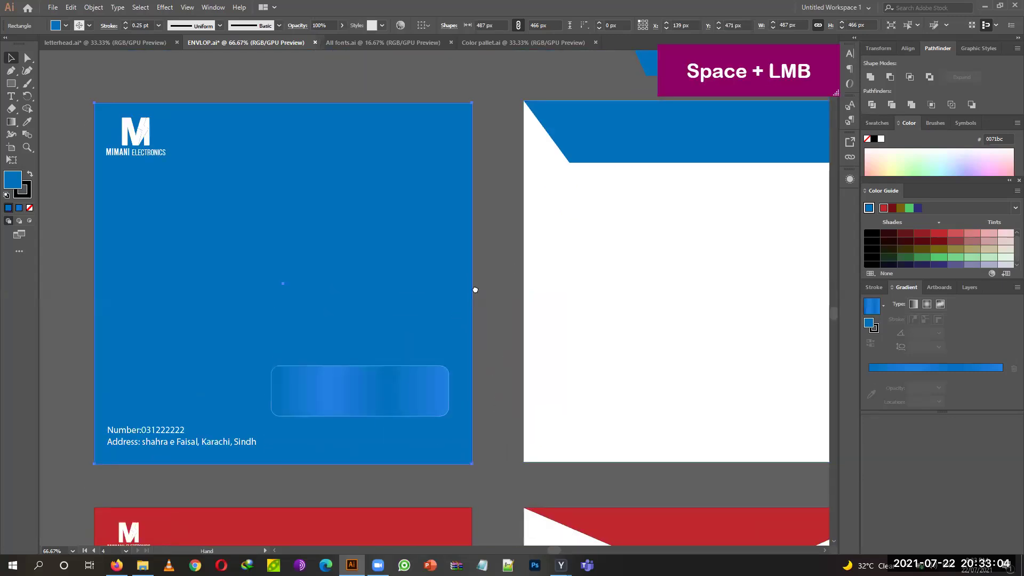
{"action": "left_click_drag", "start_coordinate": [475, 290], "coordinate": [296, 359]}
Give the large blue trapezoid flap a previewed Multiply drop shadow with 58% opacity, 2 px X offset and 3 px Y offset.
{"action": "left_click", "coordinate": [443, 222]}
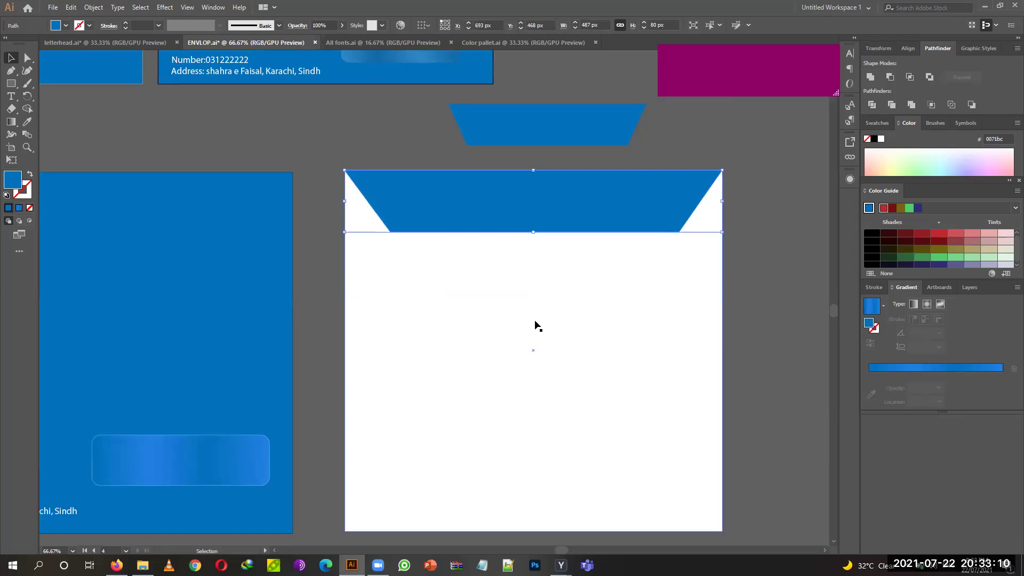
{"action": "left_click", "coordinate": [166, 7]}
{"action": "mouse_move", "coordinate": [261, 129]}
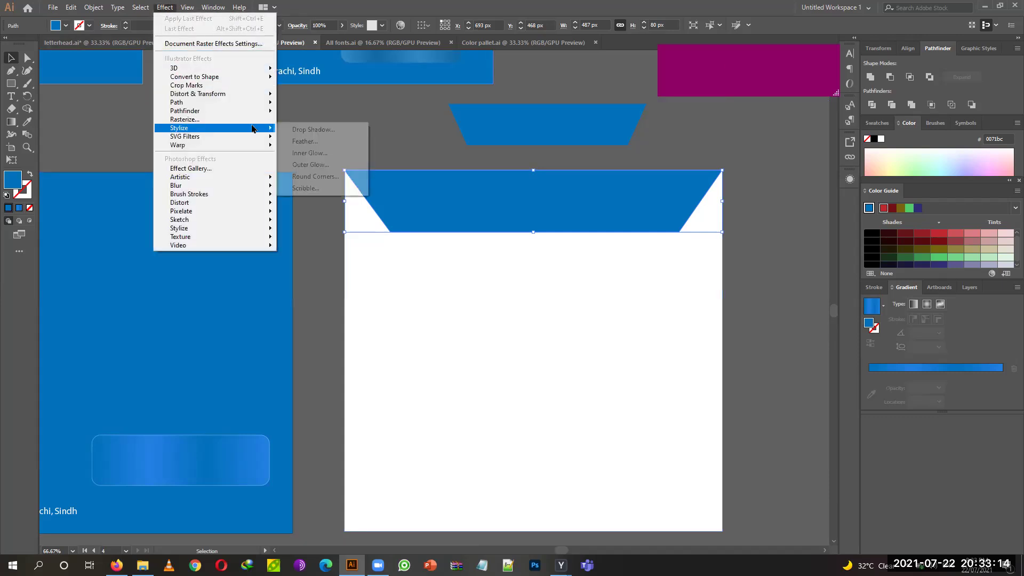
{"action": "left_click", "coordinate": [304, 129]}
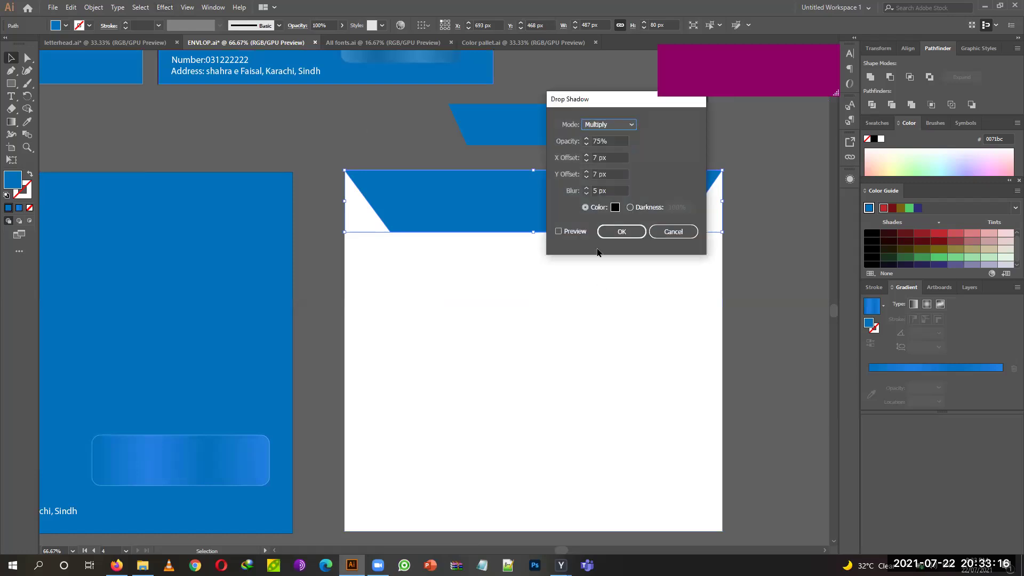
{"action": "left_click", "coordinate": [615, 134]}
{"action": "left_click_drag", "start_coordinate": [609, 96], "coordinate": [647, 262]}
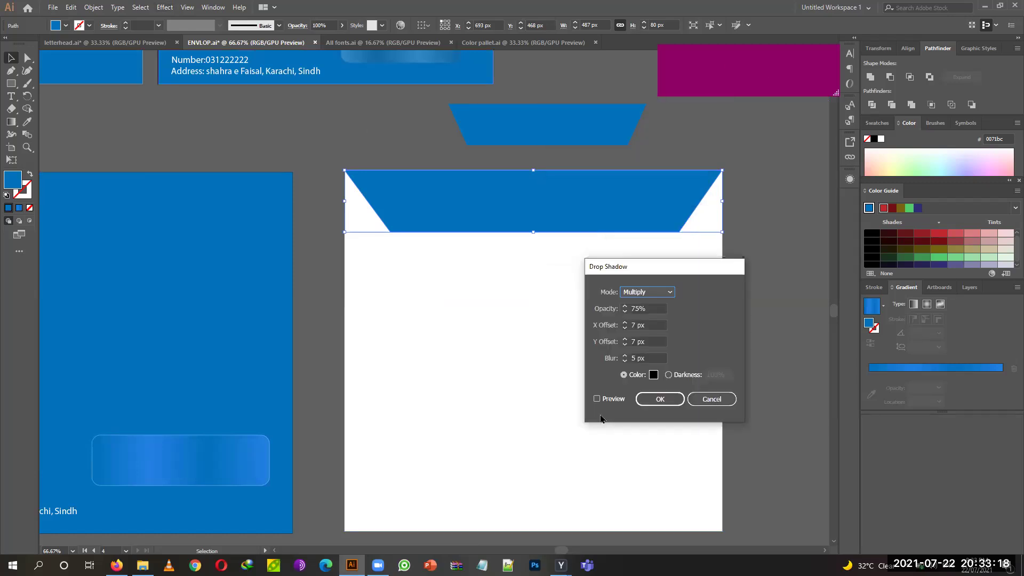
{"action": "left_click", "coordinate": [597, 398]}
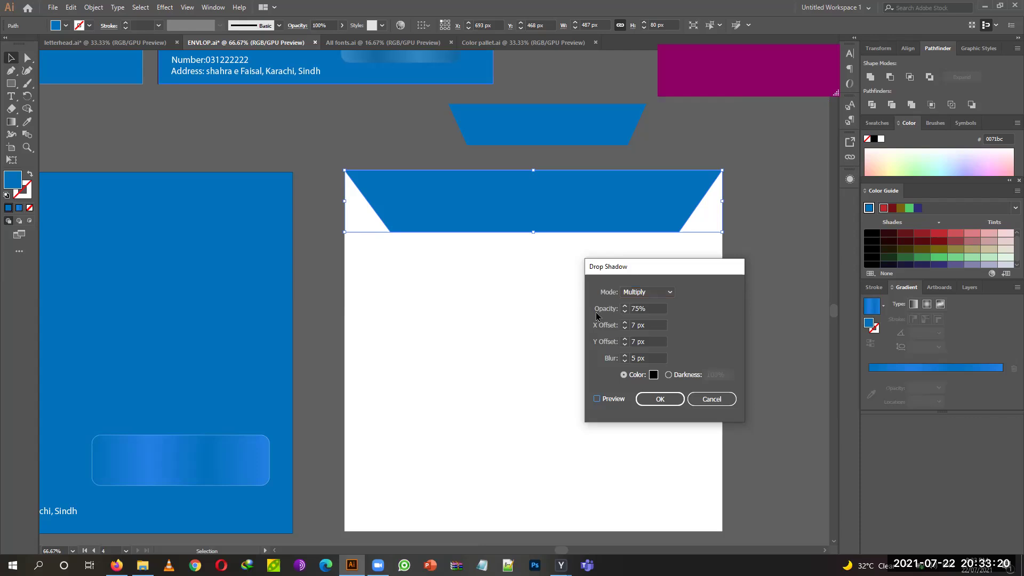
{"action": "key", "text": "space"}
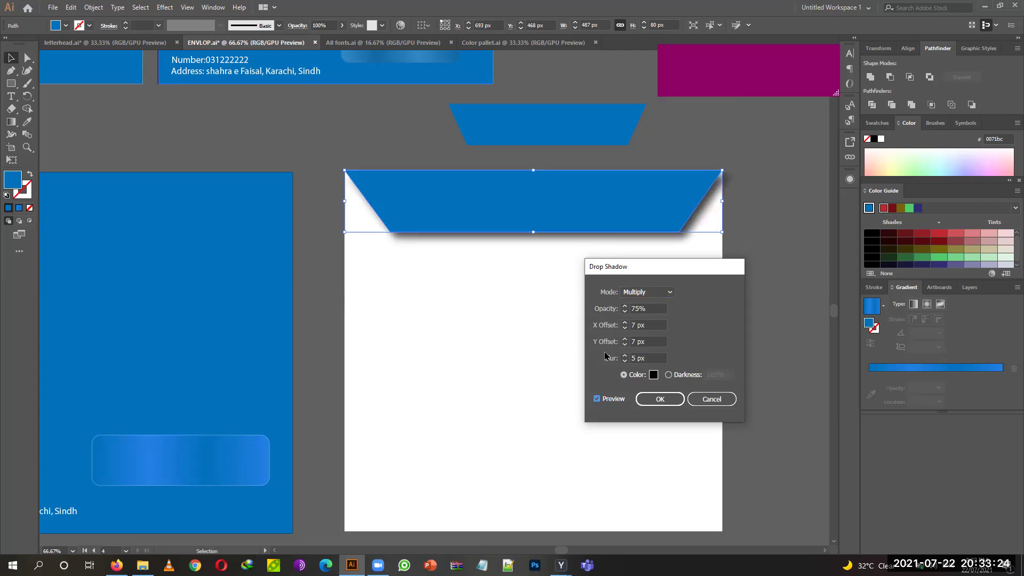
{"action": "left_click", "coordinate": [628, 314]}
{"action": "left_click_drag", "start_coordinate": [627, 315], "coordinate": [626, 348]}
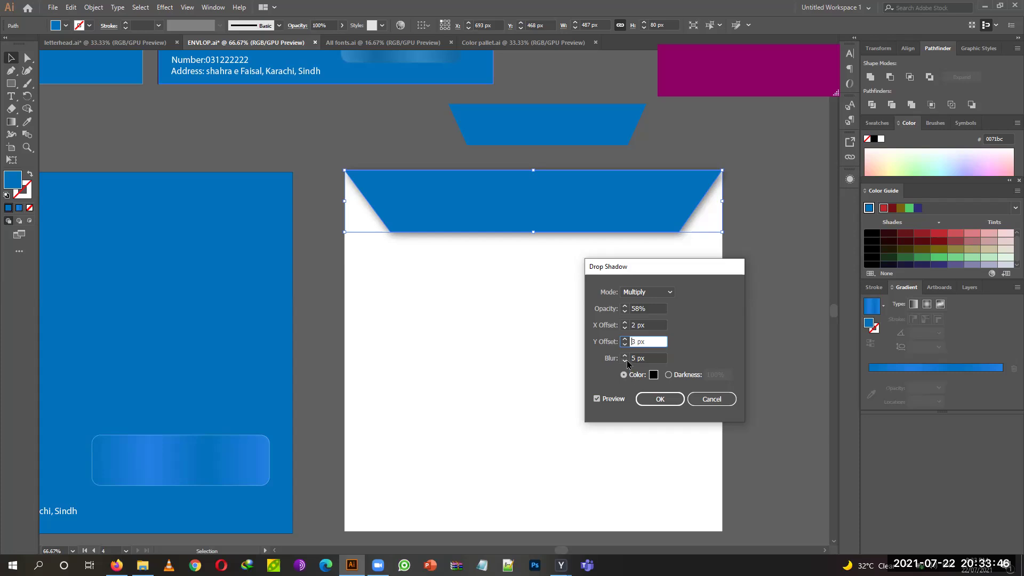
Apply the drop shadow to the blue envelope flap with 58% opacity, 2 px X offset, 3 px Y offset and 5 px blur, and reselect the flap.
{"action": "left_click", "coordinate": [660, 399]}
{"action": "left_click", "coordinate": [765, 377]}
{"action": "left_click", "coordinate": [592, 229]}
{"action": "key", "text": "space"}
{"action": "left_click_drag", "start_coordinate": [791, 327], "coordinate": [648, 274]}
{"action": "key", "text": "space"}
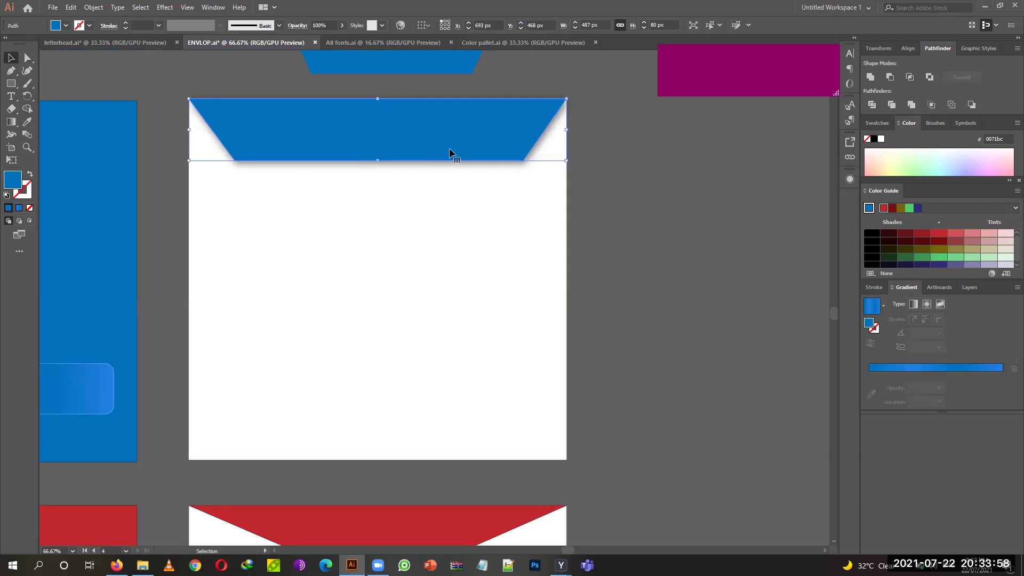
Reopen the flap's Drop Shadow effect for editing, set its X offset to 0 px and turn on the preview.
{"action": "left_click", "coordinate": [850, 180]}
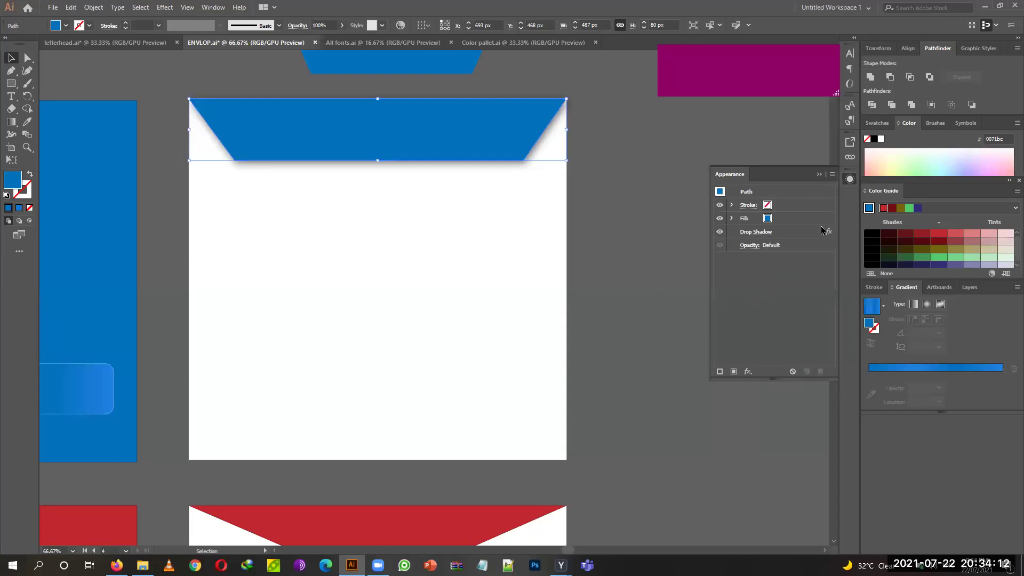
{"action": "left_click", "coordinate": [764, 233]}
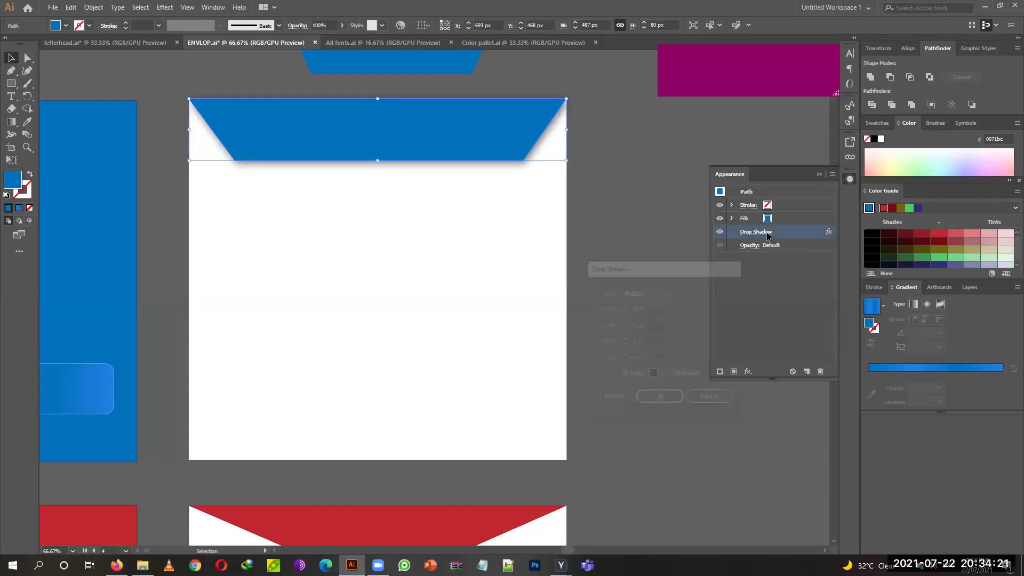
{"action": "left_click", "coordinate": [625, 329]}
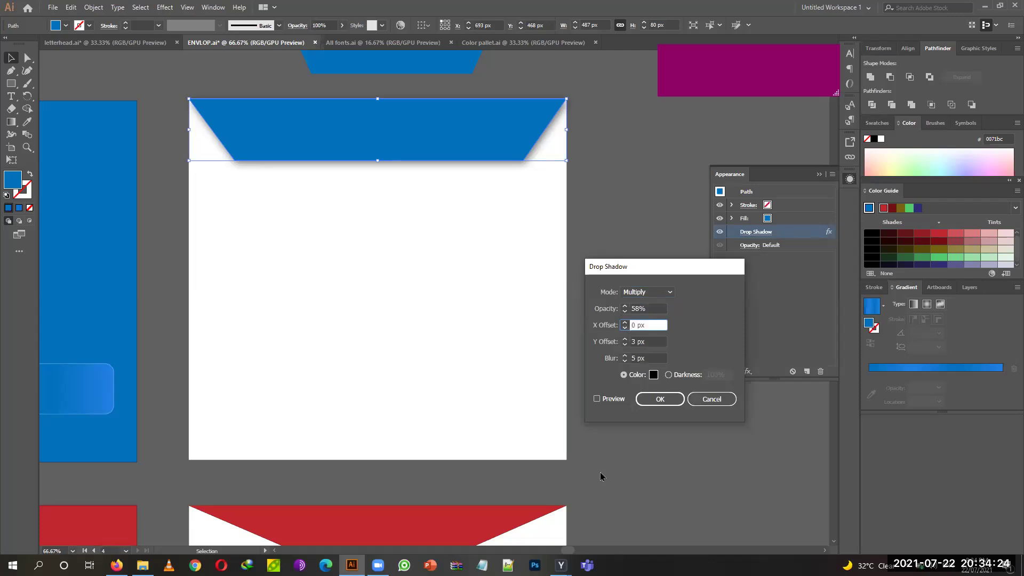
{"action": "left_click", "coordinate": [597, 398]}
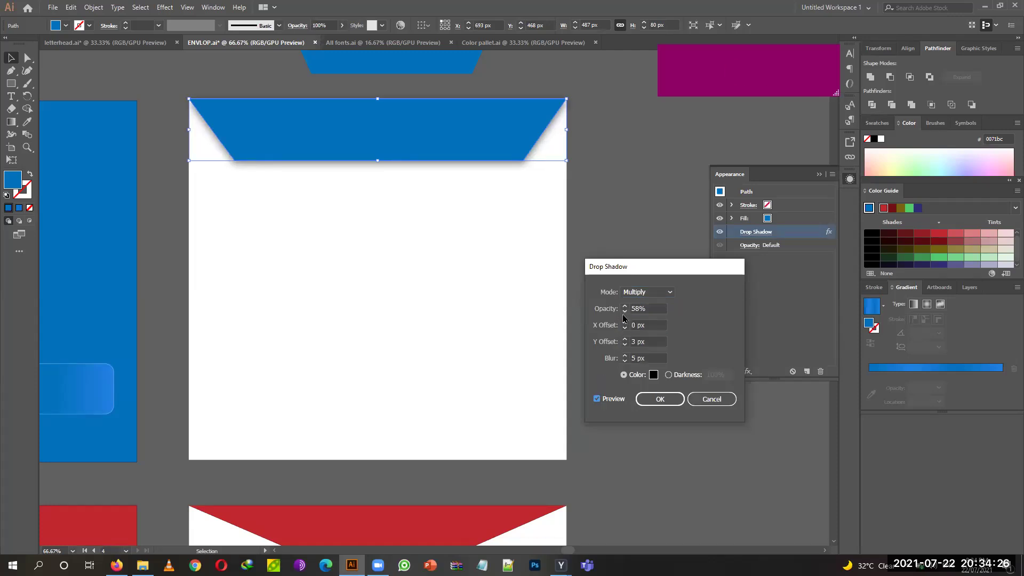
Try a 0 px Y offset, 1 px X offset and 4 px blur for the flap's drop shadow.
{"action": "left_click", "coordinate": [625, 345]}
{"action": "left_click", "coordinate": [625, 345]}
{"action": "left_click", "coordinate": [626, 345]}
{"action": "left_click", "coordinate": [625, 325]}
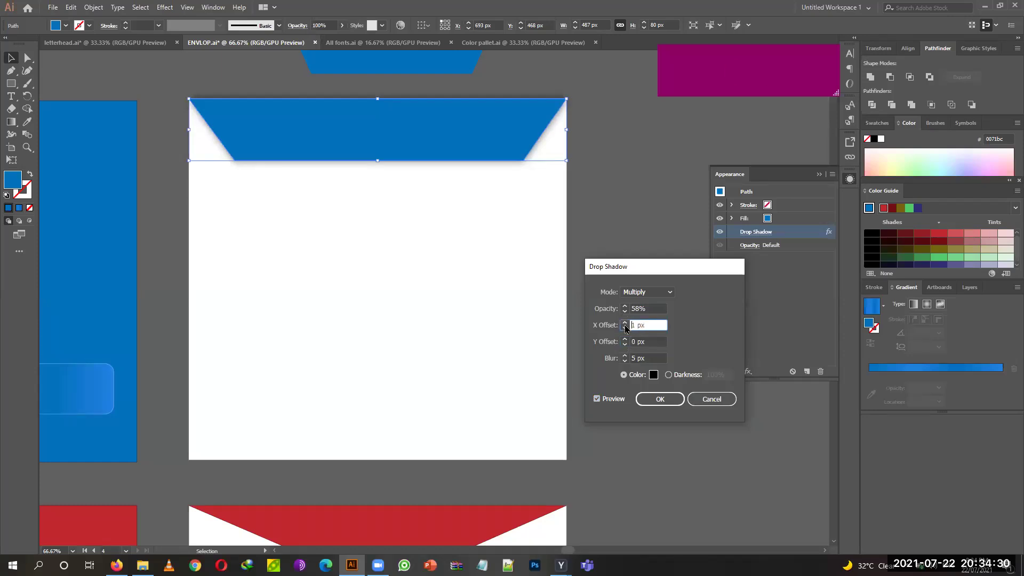
{"action": "left_click", "coordinate": [625, 360]}
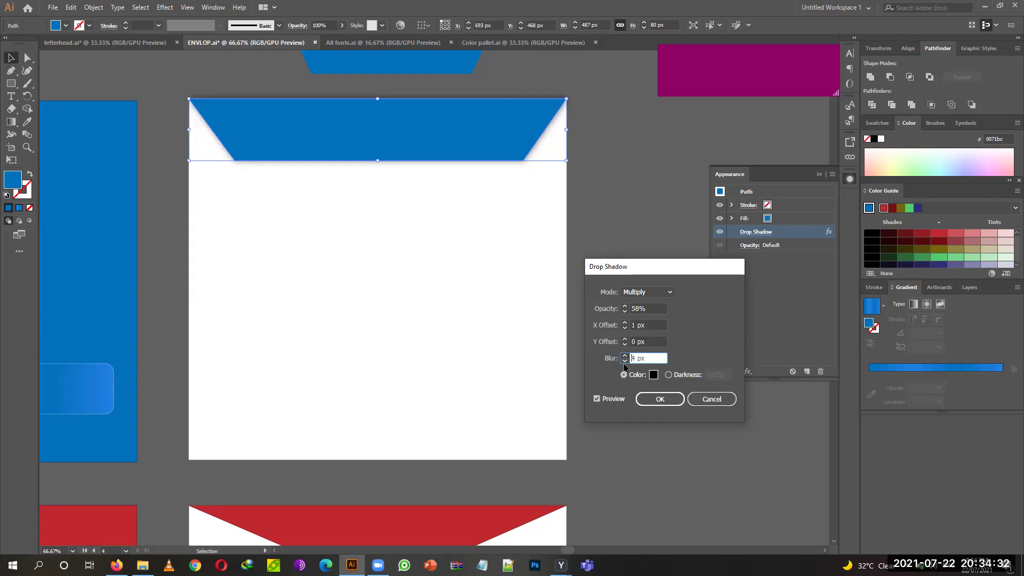
Set the flap shadow's X and Y offsets to 2 px each and its blur to 3 px.
{"action": "left_click", "coordinate": [626, 325]}
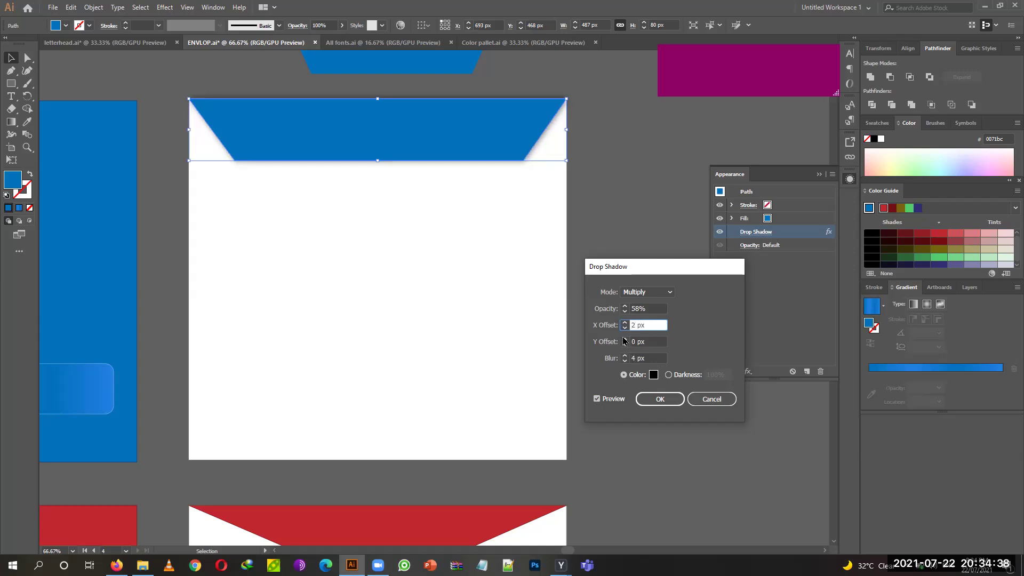
{"action": "left_click", "coordinate": [625, 339]}
{"action": "left_click", "coordinate": [625, 340]}
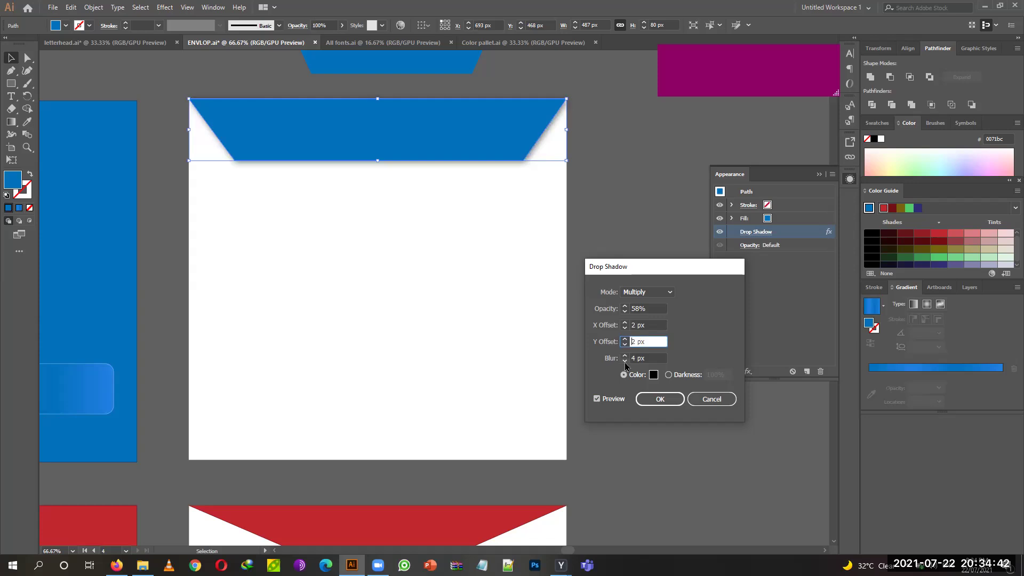
{"action": "left_click", "coordinate": [625, 363]}
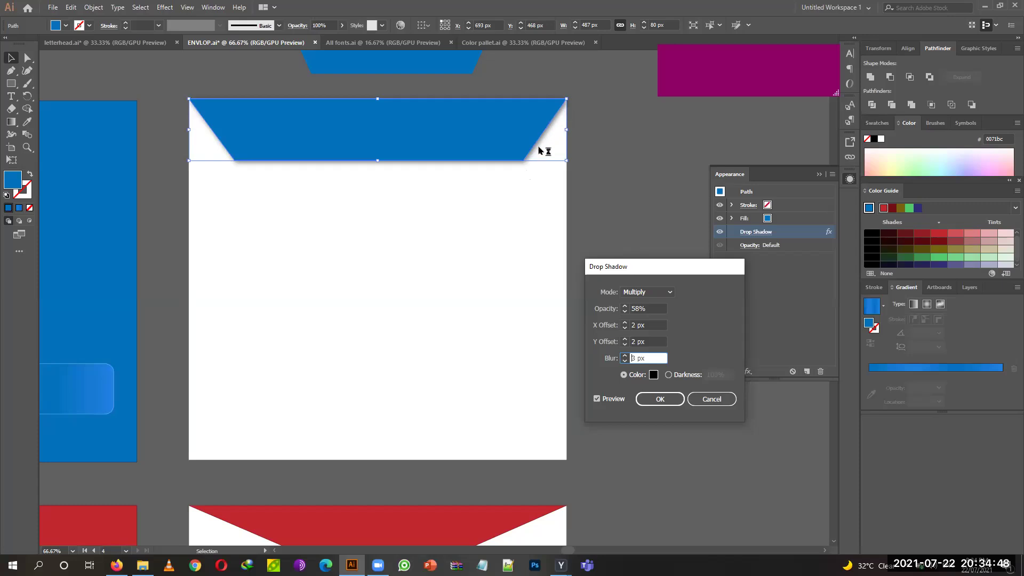
Try a much softer shadow on the flap by raising its blur to 12 px.
{"action": "left_click", "coordinate": [625, 358]}
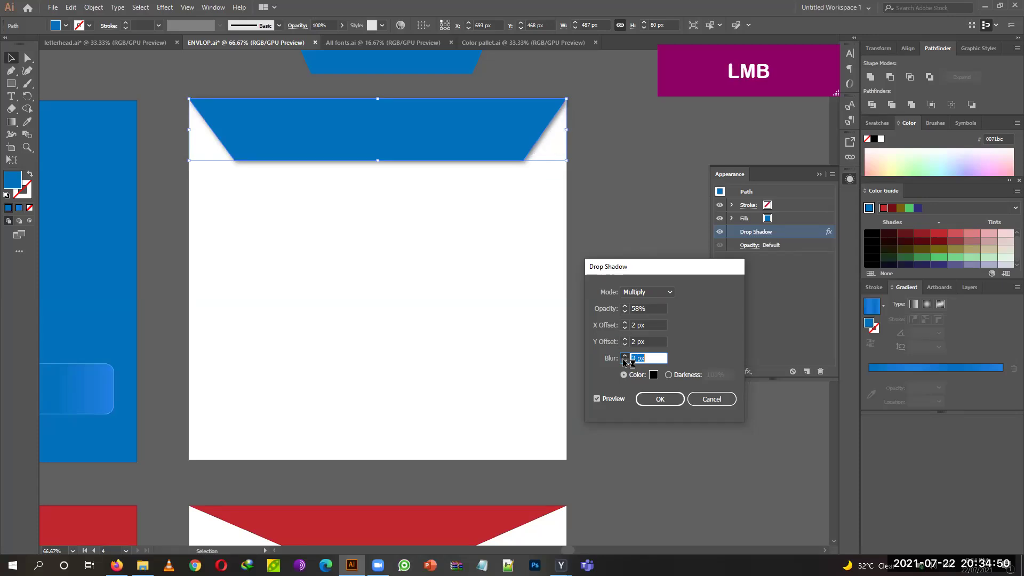
{"action": "left_click", "coordinate": [625, 358]}
{"action": "left_click", "coordinate": [625, 358]}
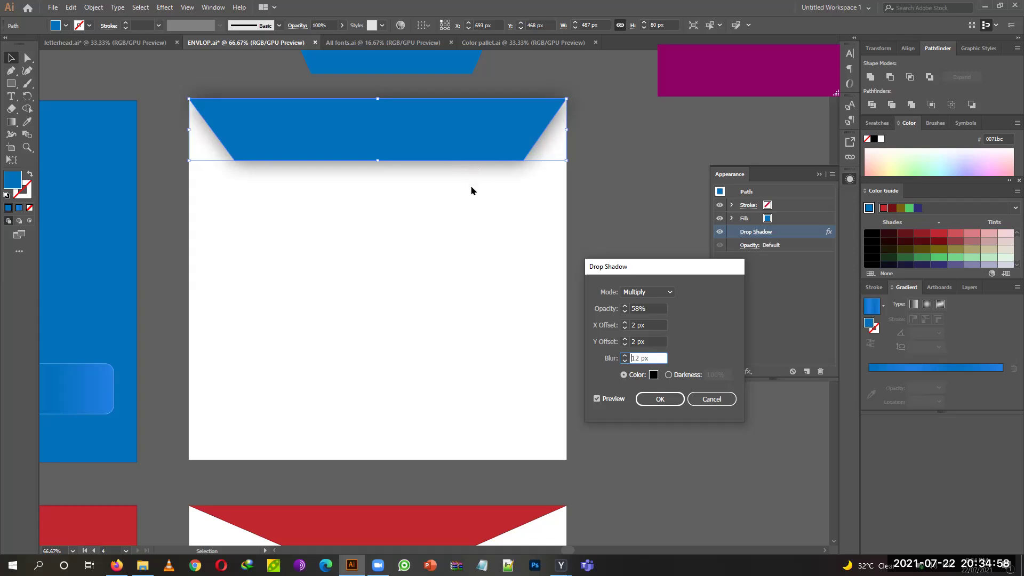
Set the shadow's blur to 2 px, apply the effect changes and deselect the flap.
{"action": "left_click", "coordinate": [625, 362]}
{"action": "left_click", "coordinate": [625, 363]}
{"action": "left_click", "coordinate": [626, 362]}
{"action": "left_click", "coordinate": [625, 363]}
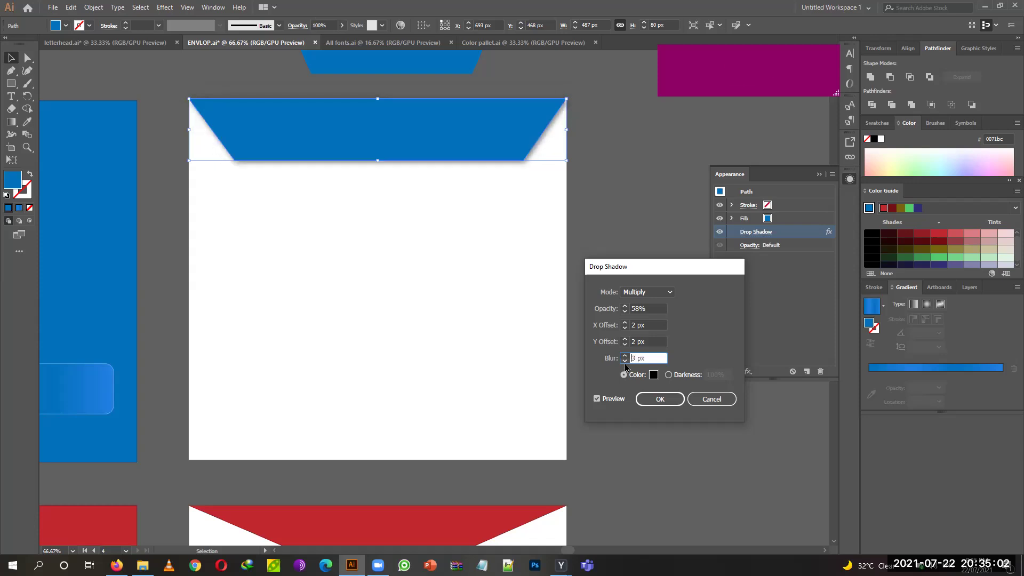
{"action": "left_click", "coordinate": [626, 364]}
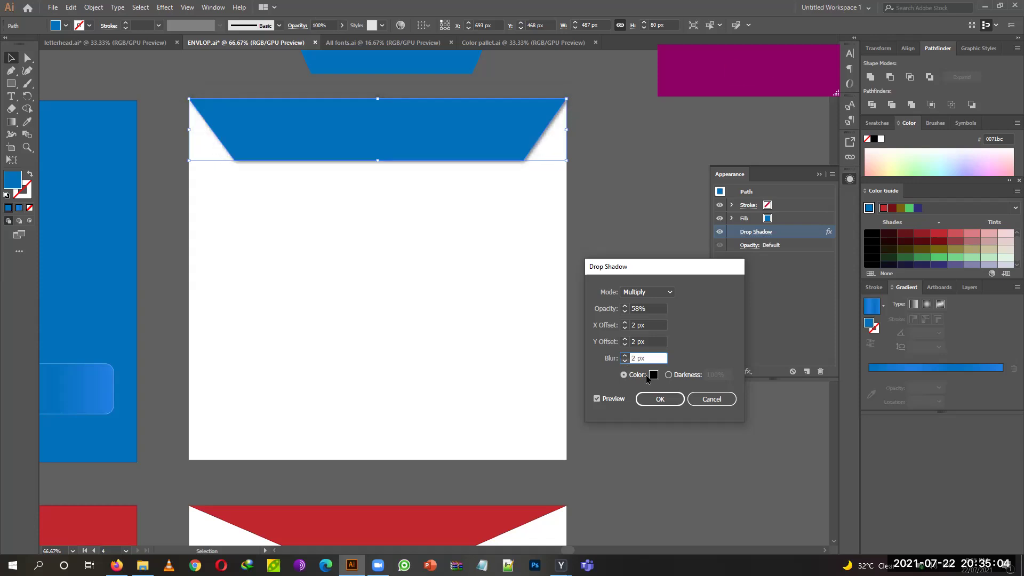
{"action": "left_click", "coordinate": [661, 400]}
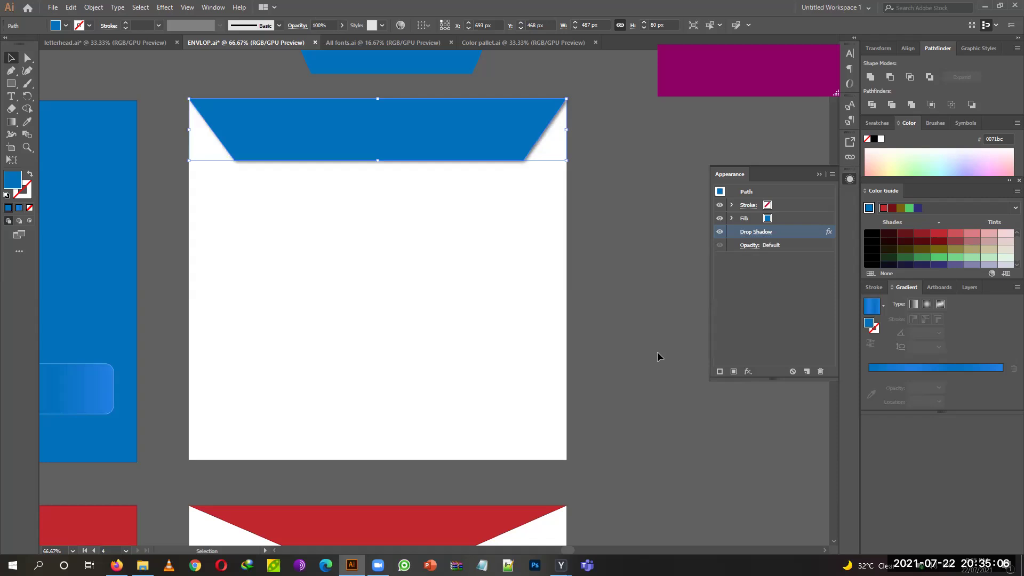
{"action": "left_click", "coordinate": [632, 202]}
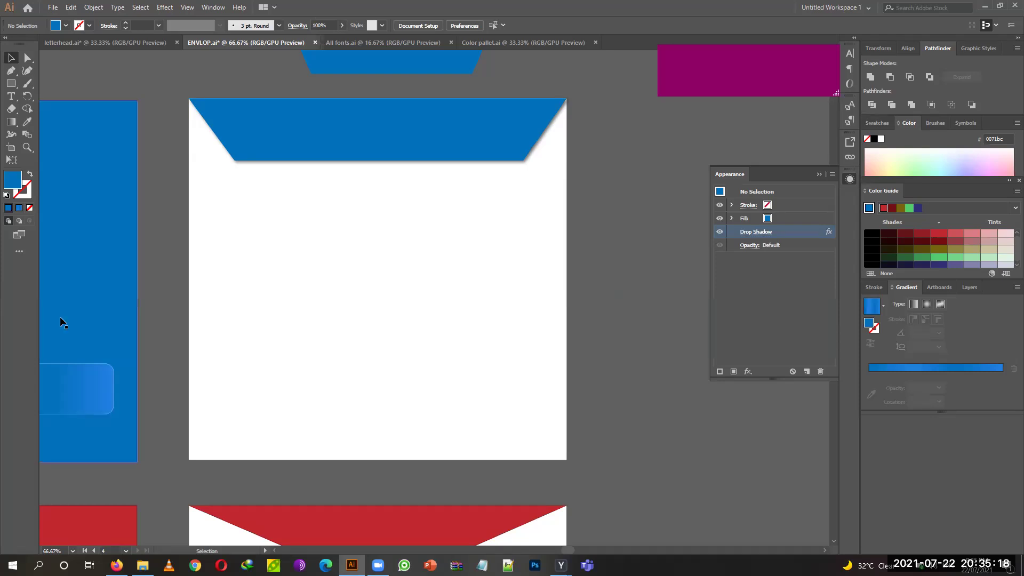
Start an Export As of the envelope document as ENVLOP.jpg, with JPEG as the file format.
{"action": "left_click_drag", "start_coordinate": [286, 272], "coordinate": [363, 418]}
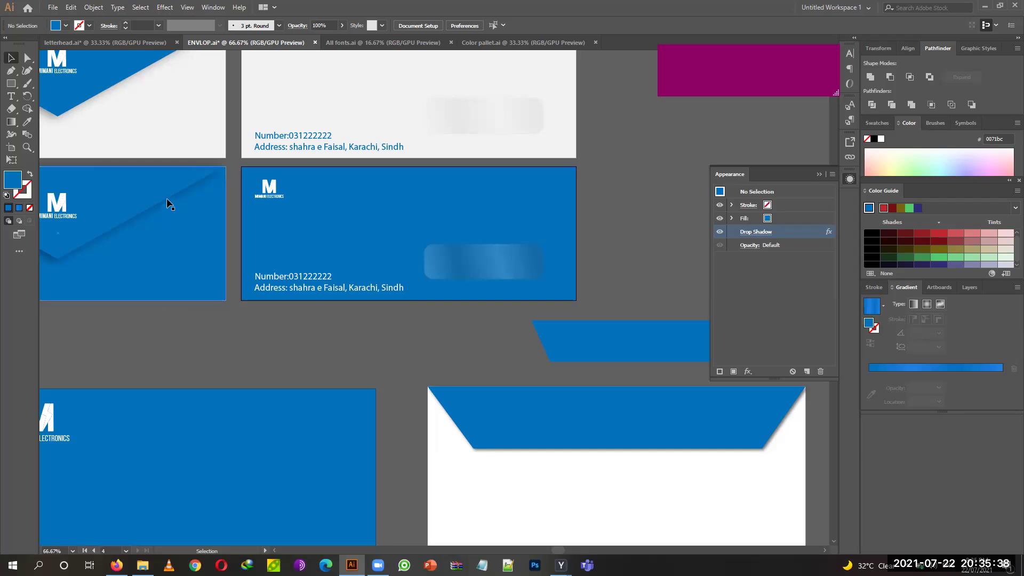
{"action": "left_click", "coordinate": [52, 7]}
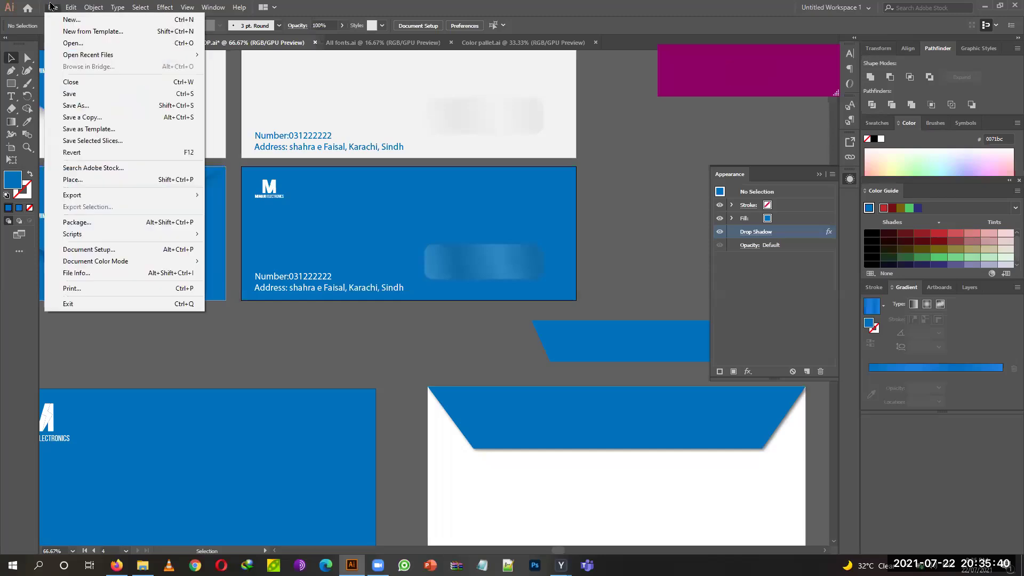
{"action": "mouse_move", "coordinate": [175, 201]}
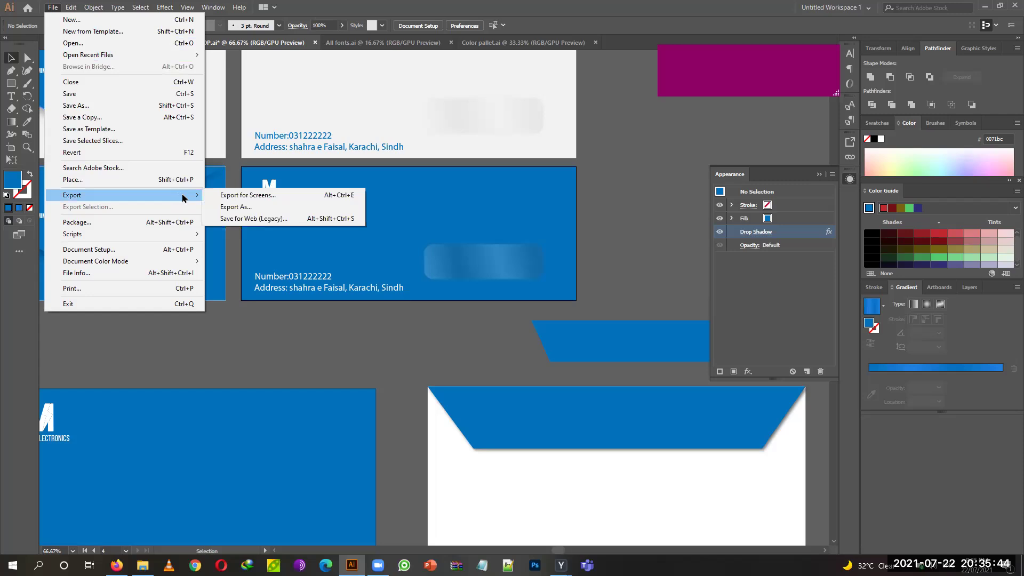
{"action": "left_click", "coordinate": [228, 207]}
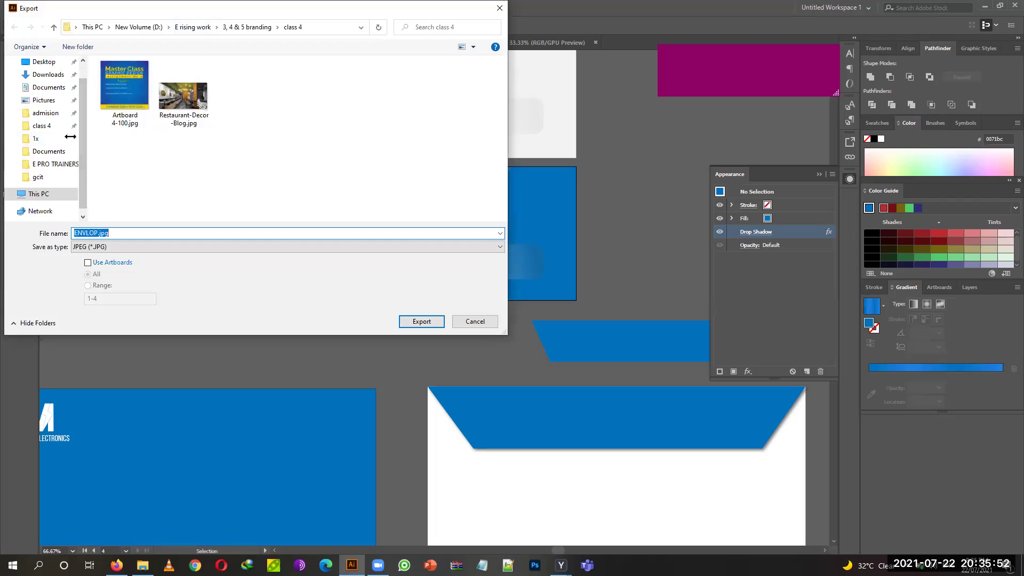
{"action": "left_click_drag", "start_coordinate": [70, 137], "coordinate": [26, 138]}
{"action": "left_click", "coordinate": [143, 248]}
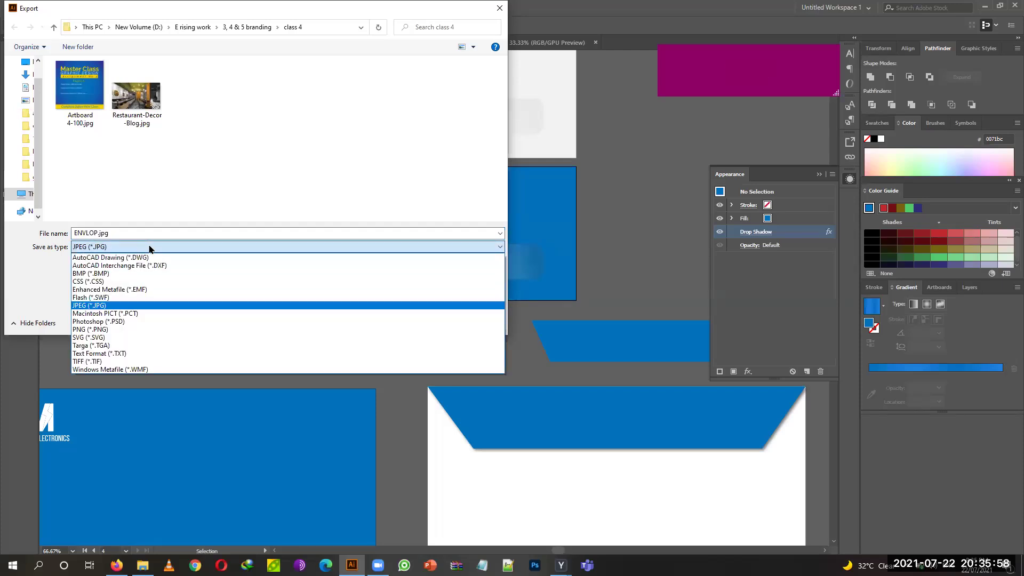
{"action": "left_click", "coordinate": [344, 304]}
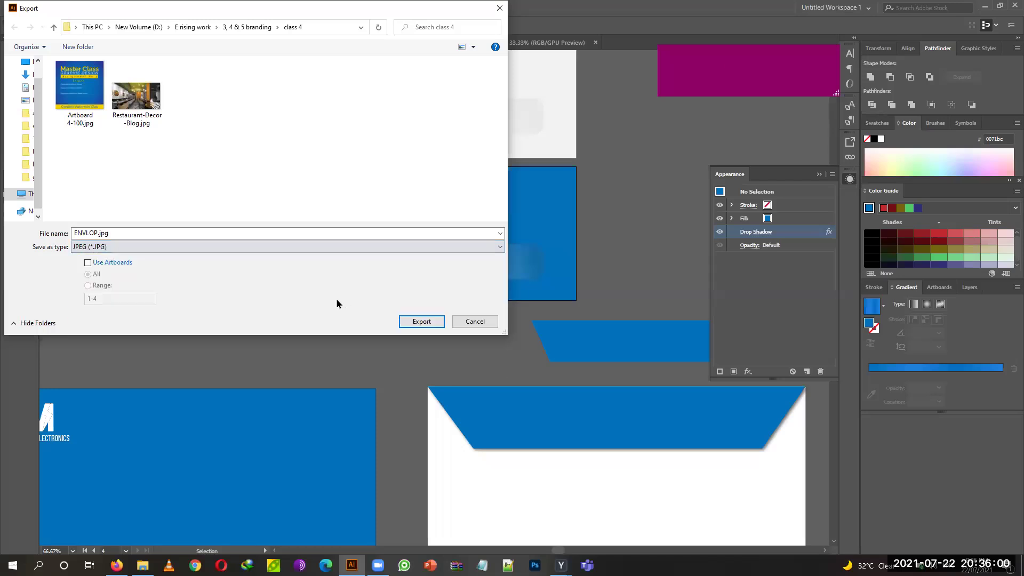
Try PNG as the export format and return to JPEG.
{"action": "left_click", "coordinate": [262, 247]}
{"action": "left_click", "coordinate": [154, 330]}
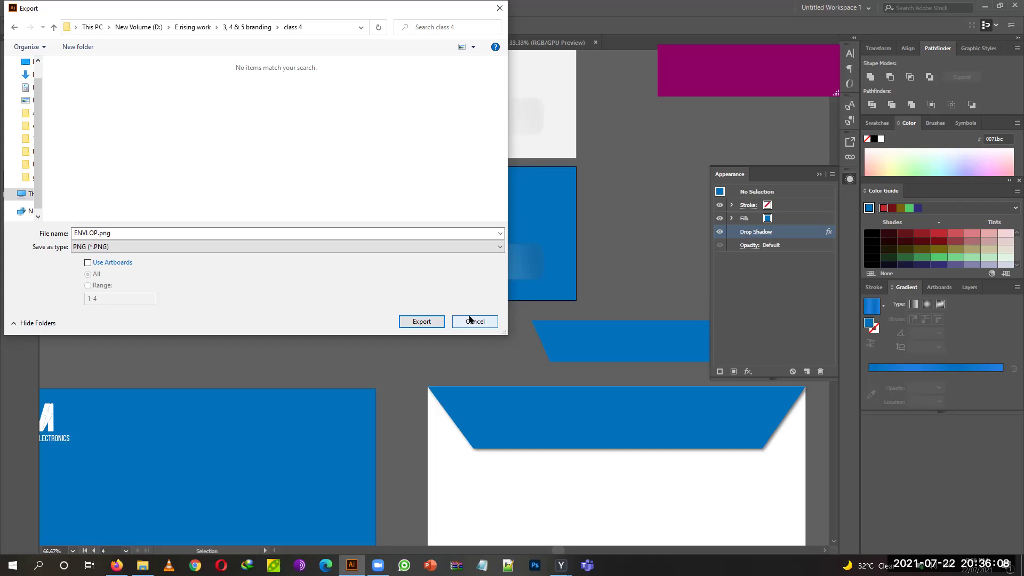
{"action": "left_click", "coordinate": [402, 233]}
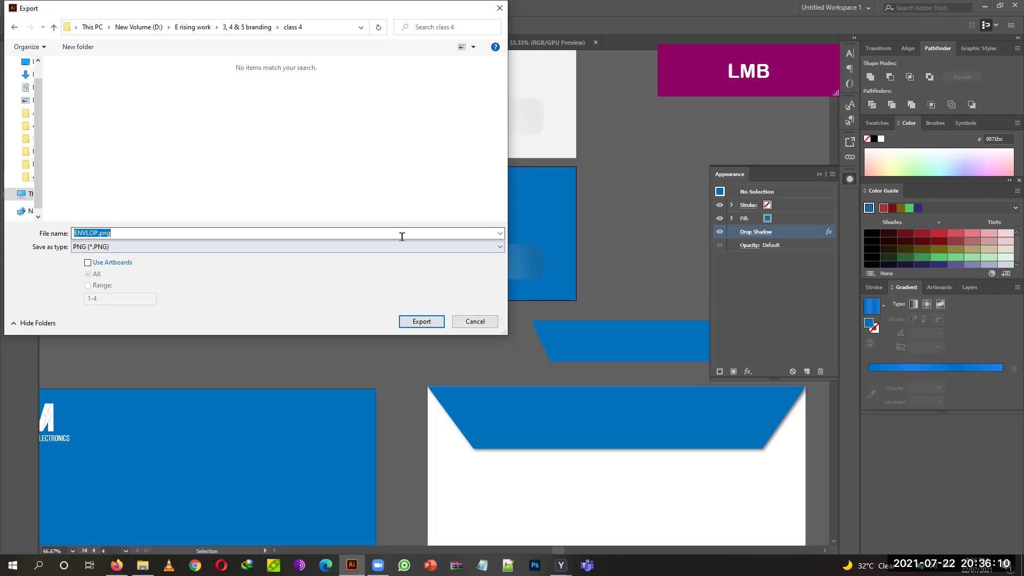
{"action": "left_click", "coordinate": [370, 248]}
{"action": "left_click", "coordinate": [107, 306]}
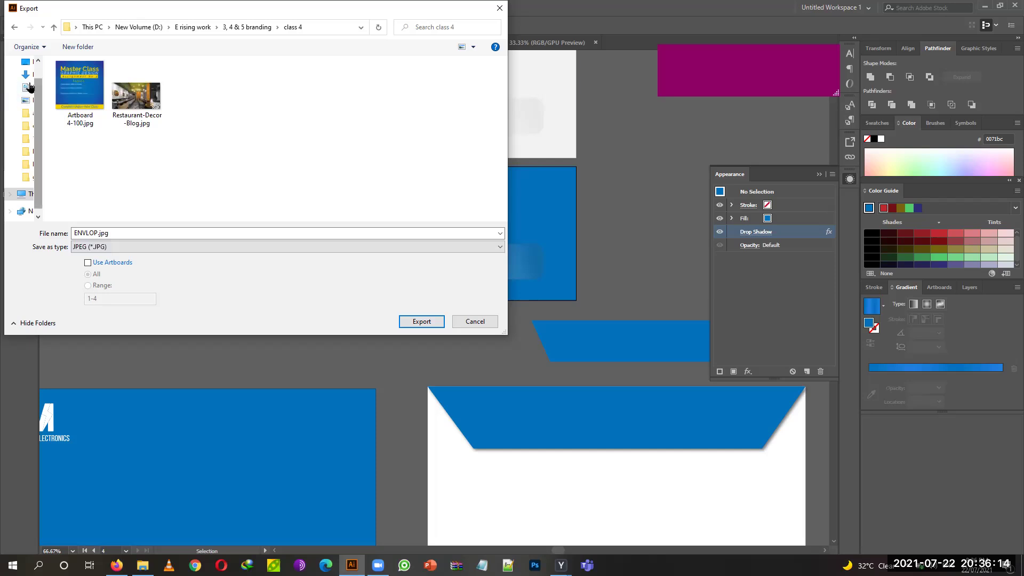
Export ENVLOP.jpg to the Desktop folder and accept the JPEG options.
{"action": "left_click", "coordinate": [44, 61]}
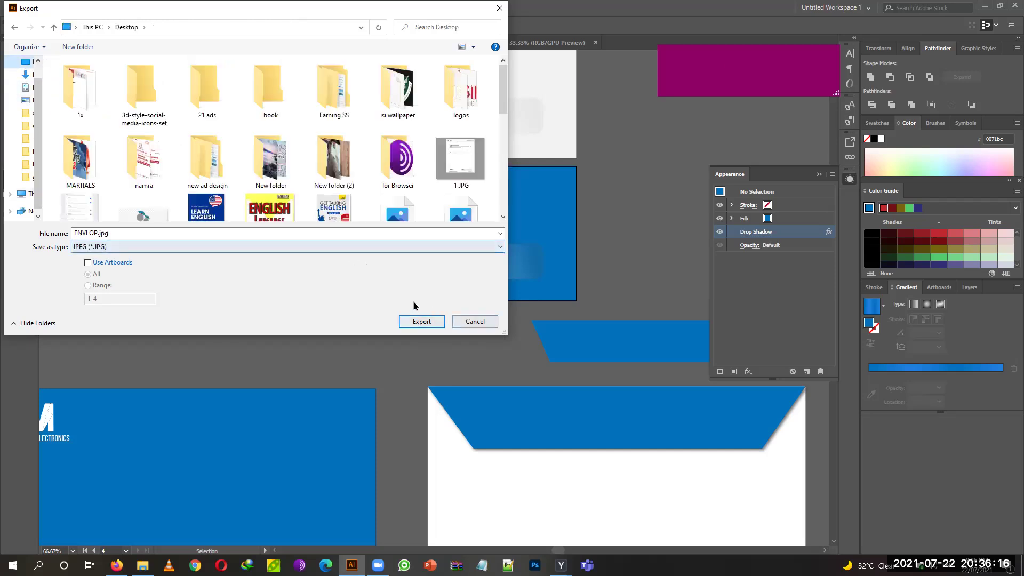
{"action": "left_click", "coordinate": [417, 322]}
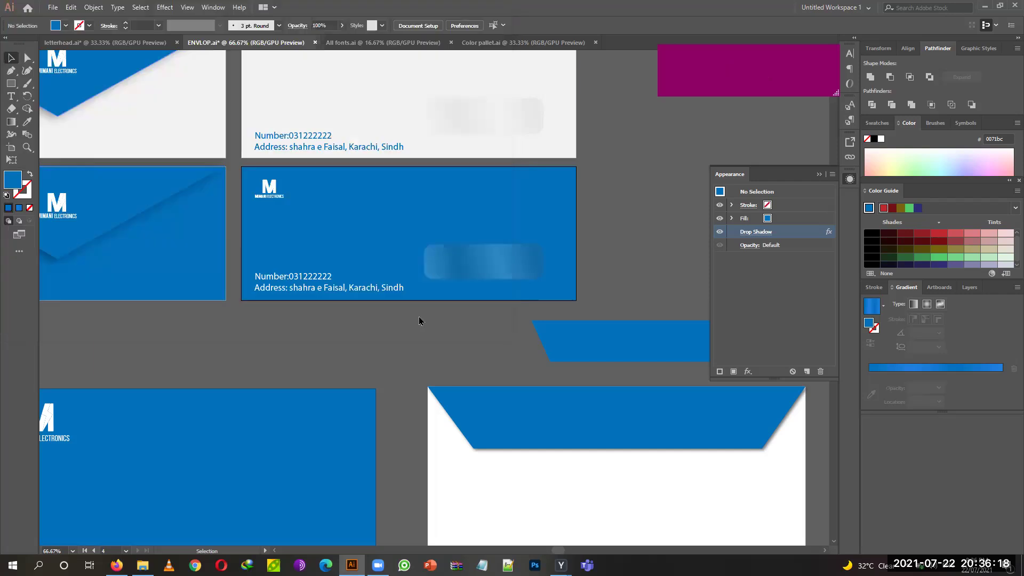
{"action": "left_click", "coordinate": [555, 428]}
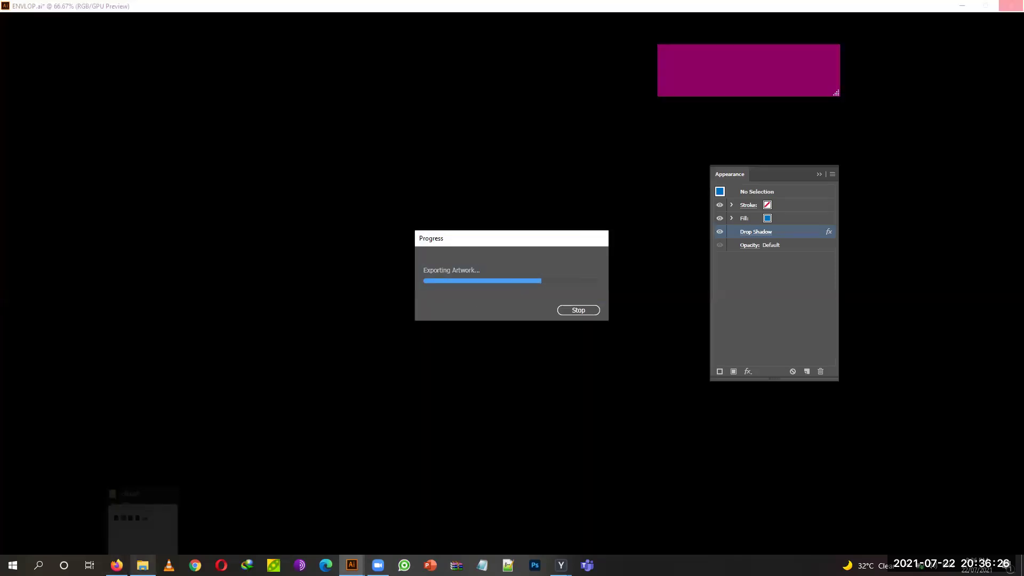
Browse the Desktop folder in File Explorer to locate the exported ENVLOP.jpg.
{"action": "left_click", "coordinate": [148, 506]}
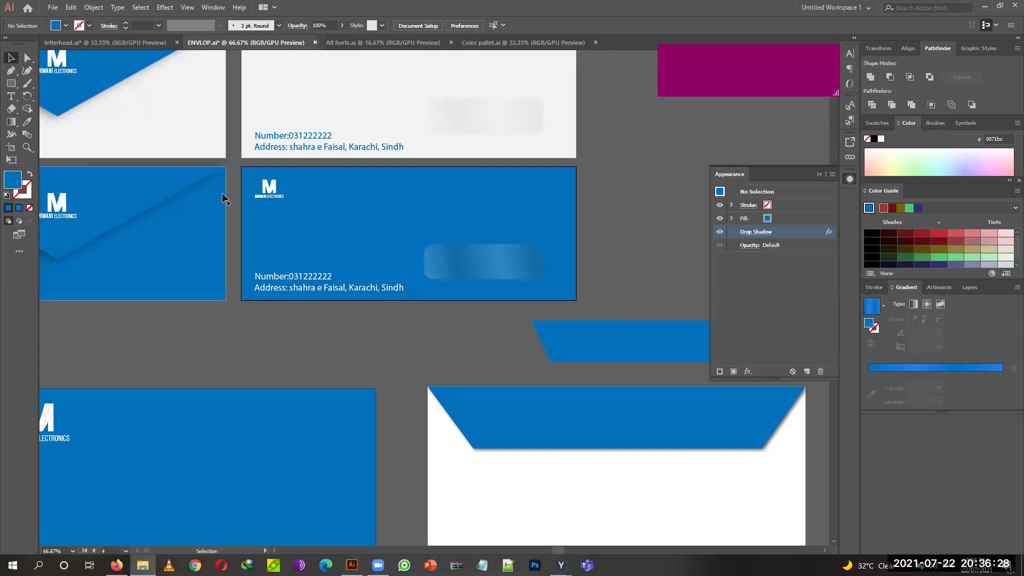
{"action": "left_click", "coordinate": [156, 556]}
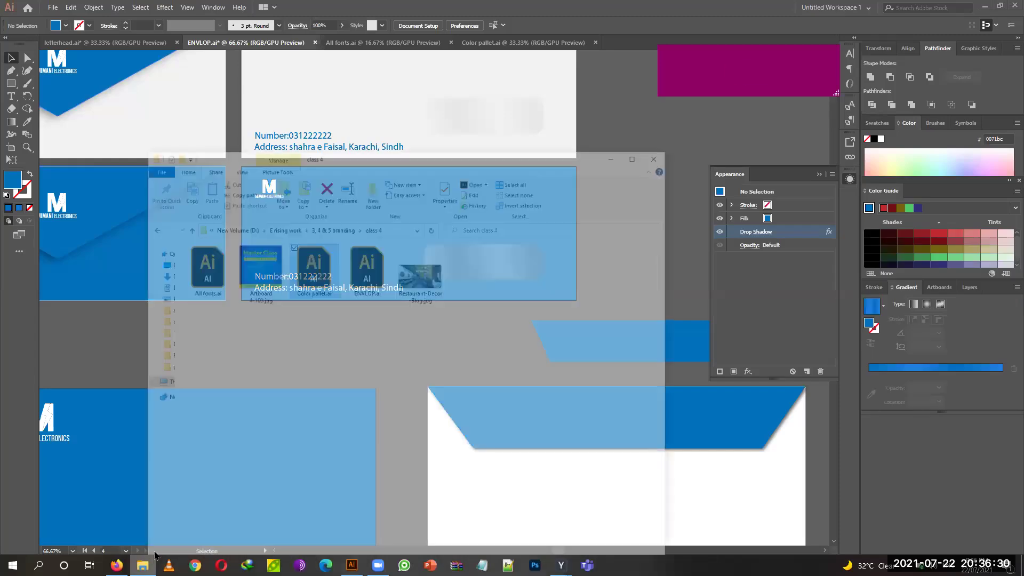
{"action": "left_click", "coordinate": [173, 214]}
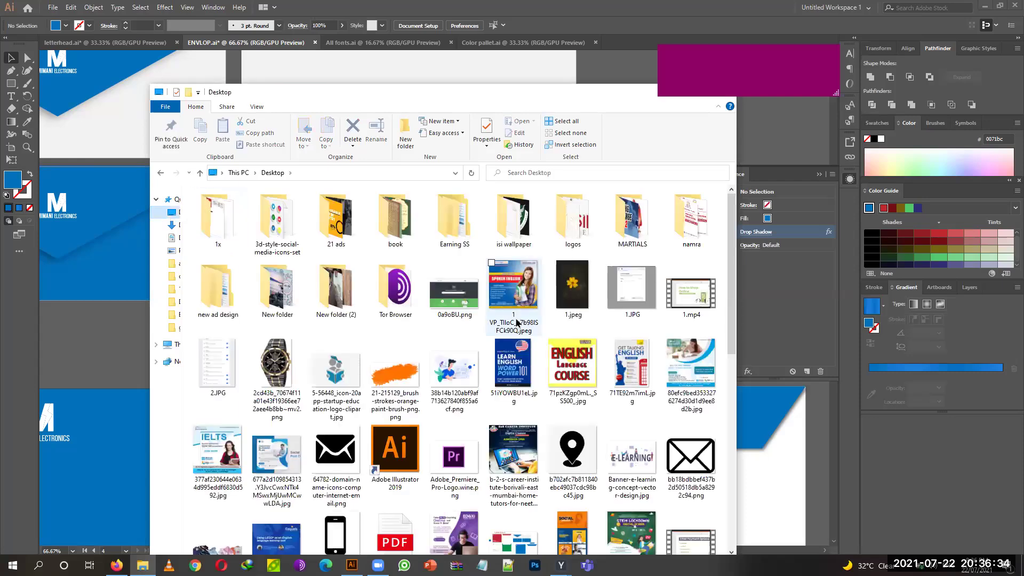
{"action": "scroll", "coordinate": [517, 321], "scroll_direction": "down", "scroll_amount": 10}
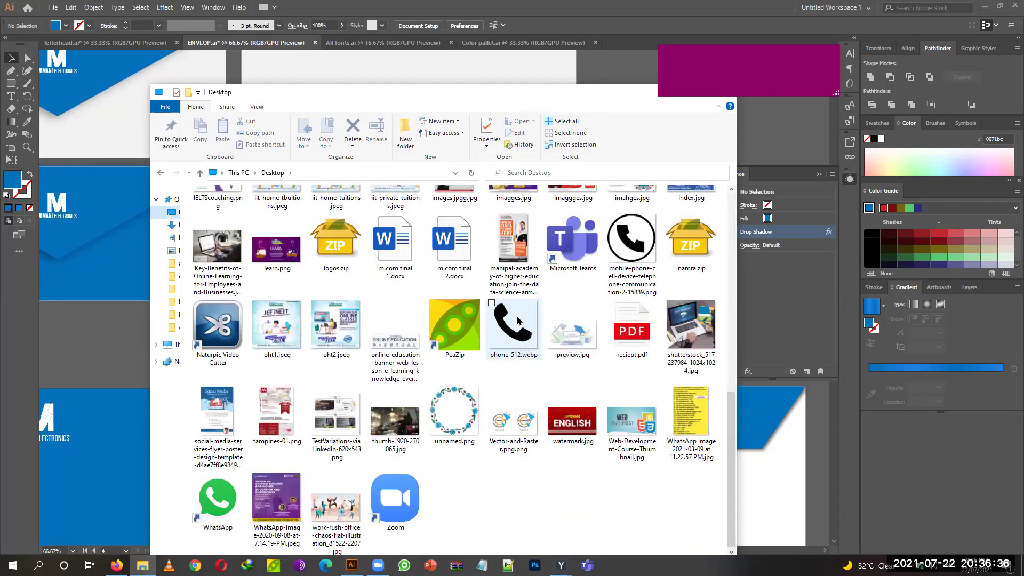
{"action": "scroll", "coordinate": [525, 340], "scroll_direction": "up", "scroll_amount": 3}
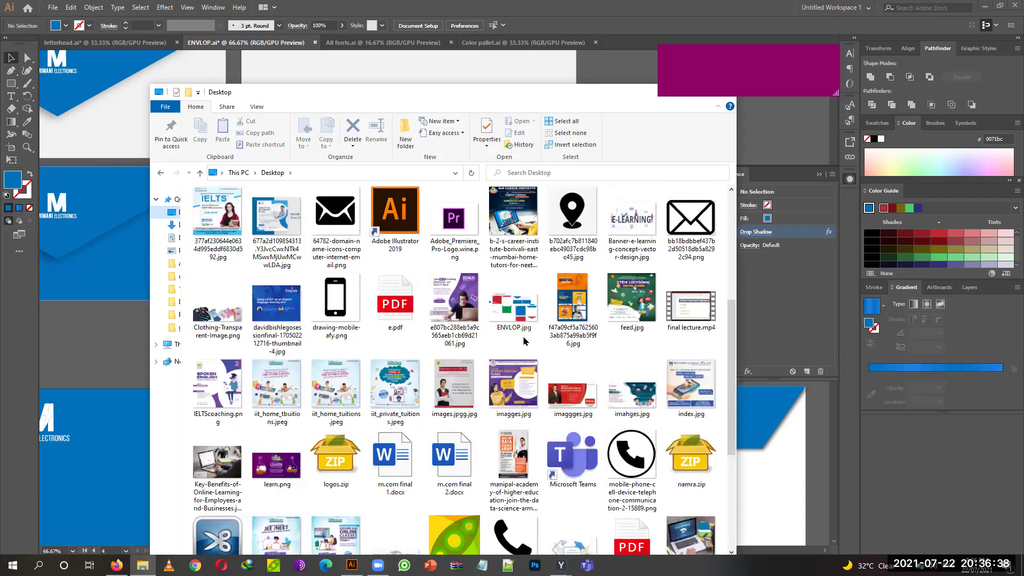
{"action": "scroll", "coordinate": [222, 281], "scroll_direction": "up", "scroll_amount": 3}
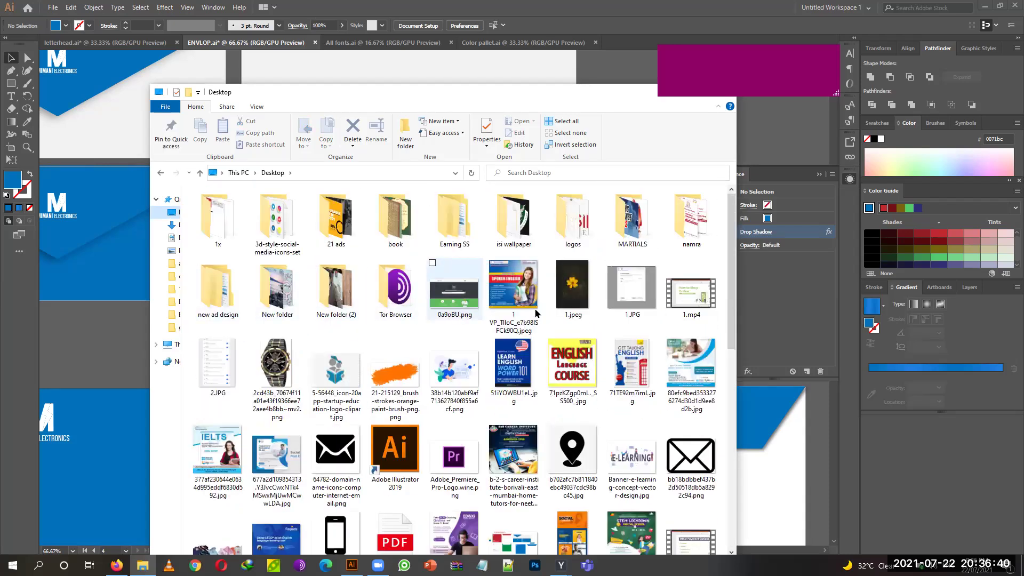
{"action": "scroll", "coordinate": [642, 308], "scroll_direction": "down", "scroll_amount": 8}
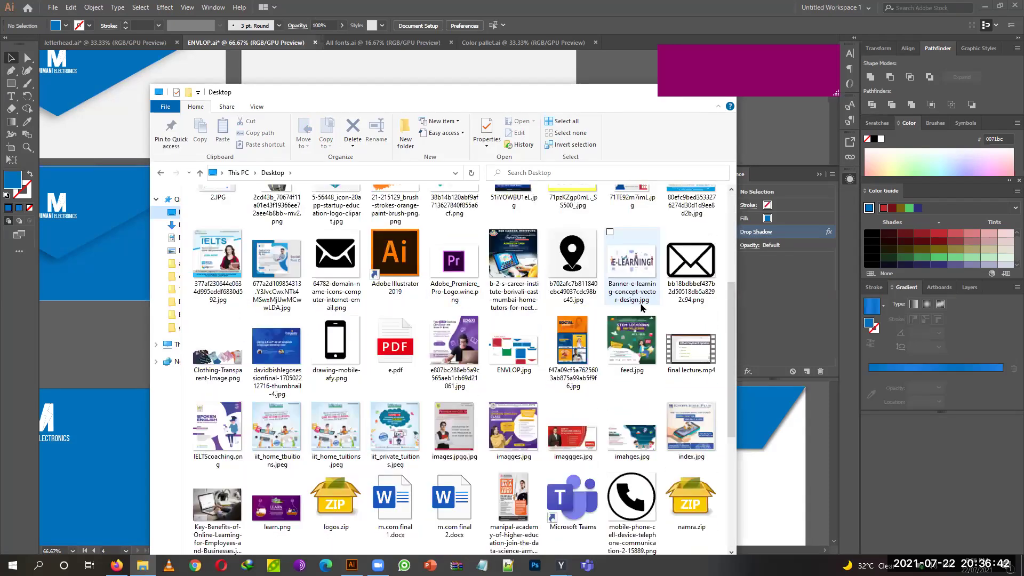
{"action": "scroll", "coordinate": [642, 308], "scroll_direction": "down", "scroll_amount": 2}
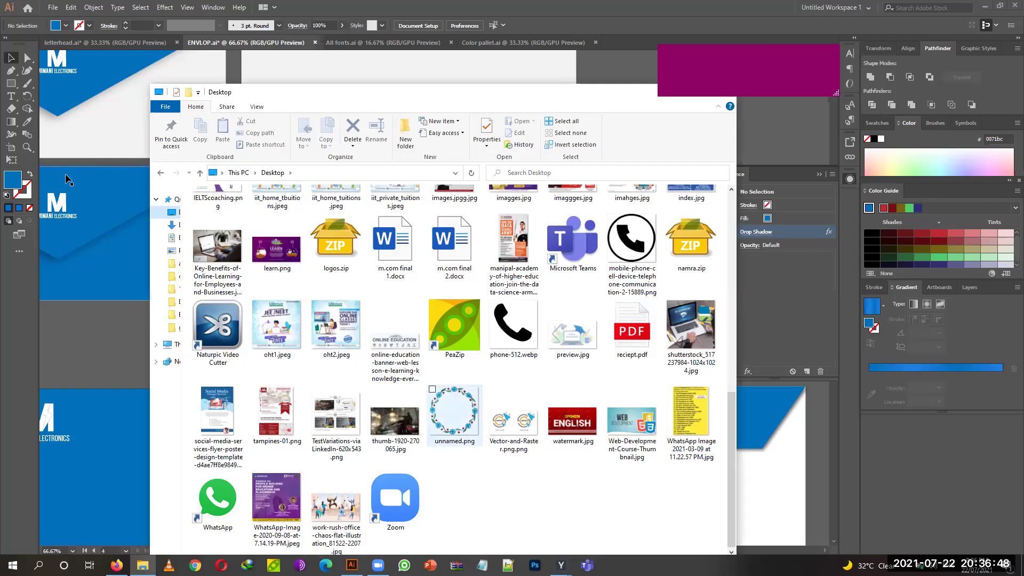
View ENVLOP.jpg from the recent files in Quick access, then close the picture and minimize File Explorer.
{"action": "left_click", "coordinate": [180, 199]}
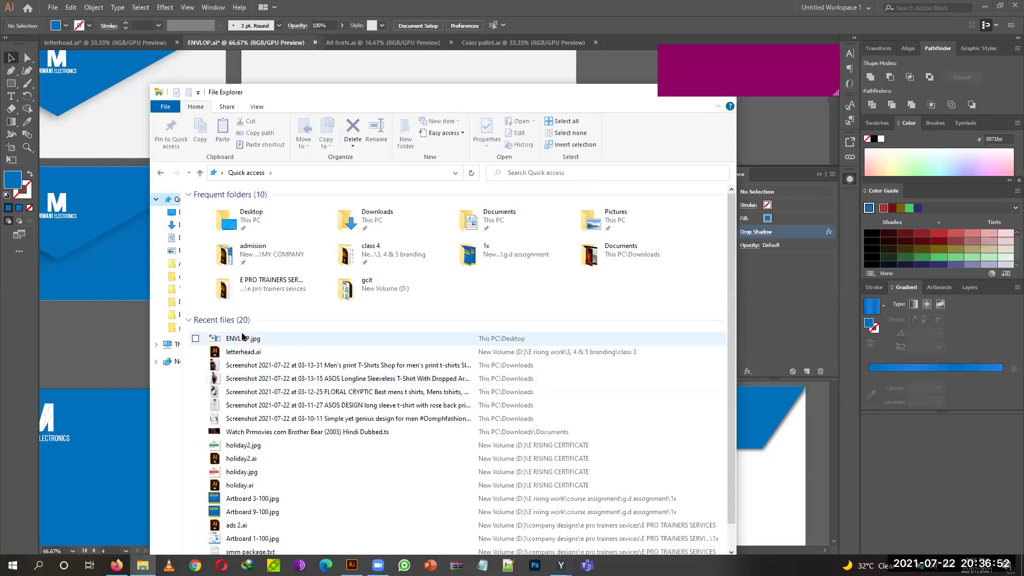
{"action": "left_click", "coordinate": [243, 339]}
{"action": "double_click", "coordinate": [243, 338]}
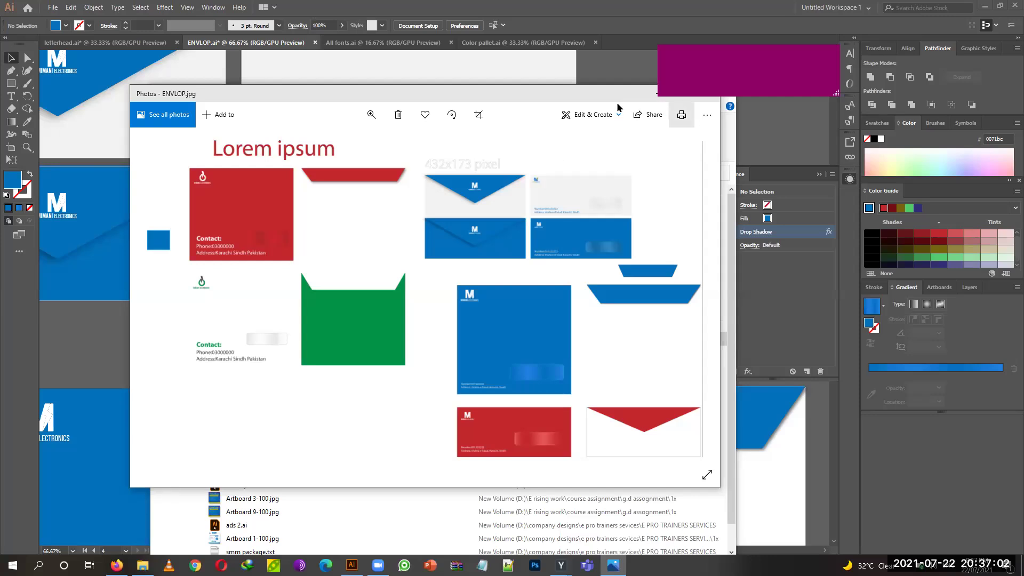
{"action": "left_click_drag", "start_coordinate": [527, 92], "coordinate": [434, 93]}
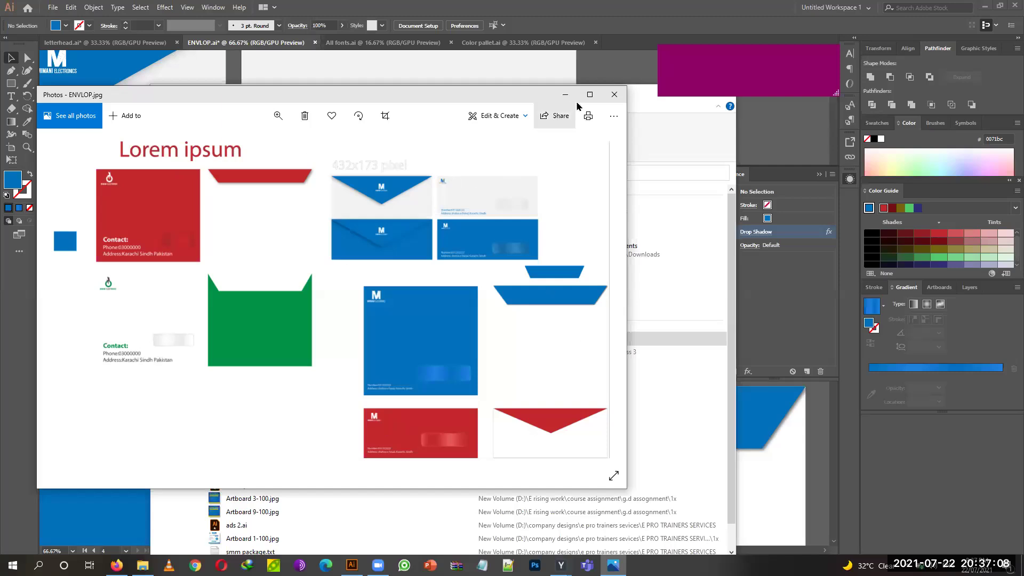
{"action": "left_click", "coordinate": [622, 100]}
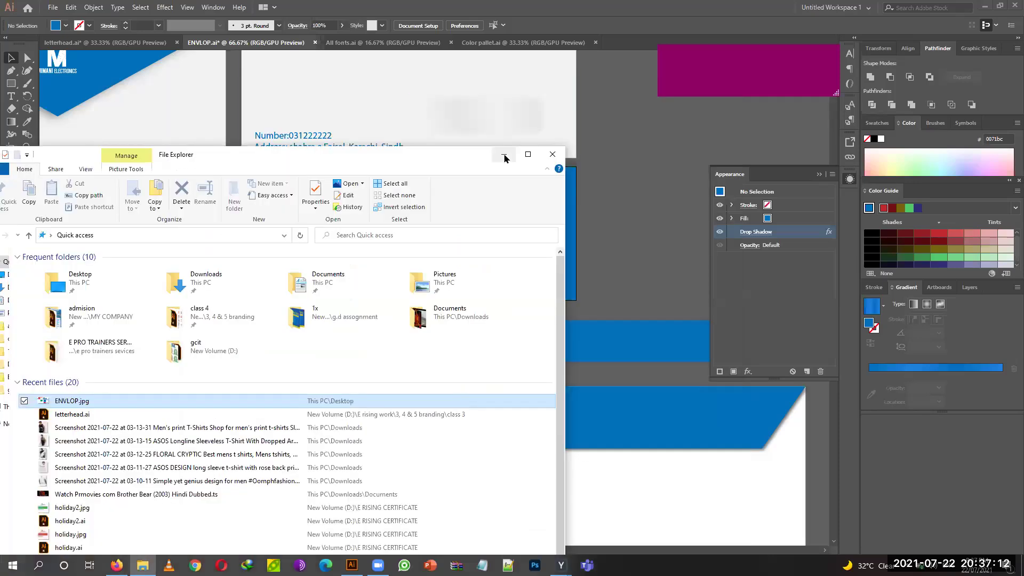
{"action": "left_click", "coordinate": [503, 156]}
Recolour the Lorem ipsum heading white by sampling the white envelope back with the Eyedropper, and deselect it.
{"action": "key", "text": "ctrl+minus"}
{"action": "key", "text": "ctrl+minus"}
{"action": "key", "text": "ctrl+minus"}
{"action": "key", "text": "ctrl+minus"}
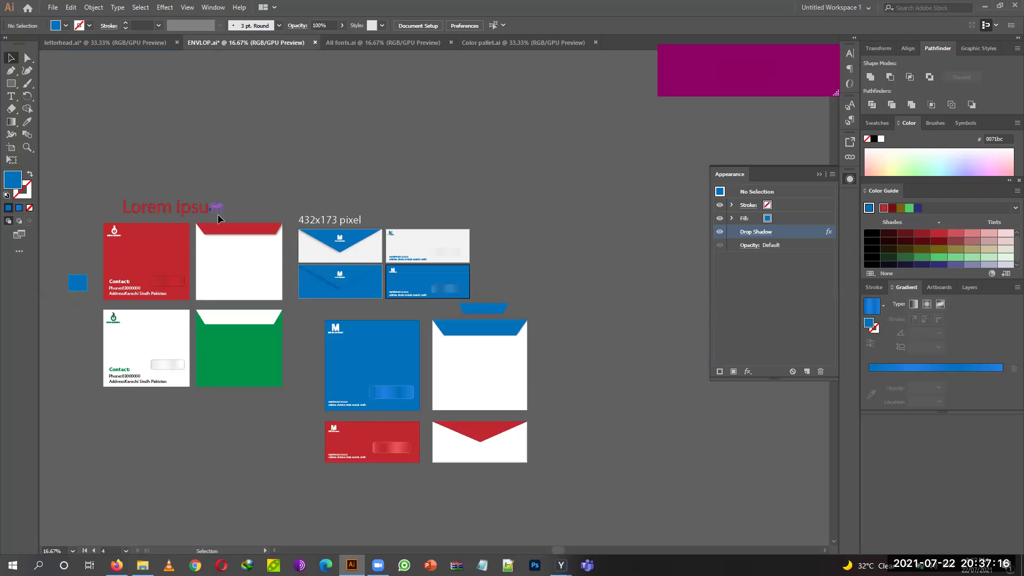
{"action": "left_click", "coordinate": [194, 206]}
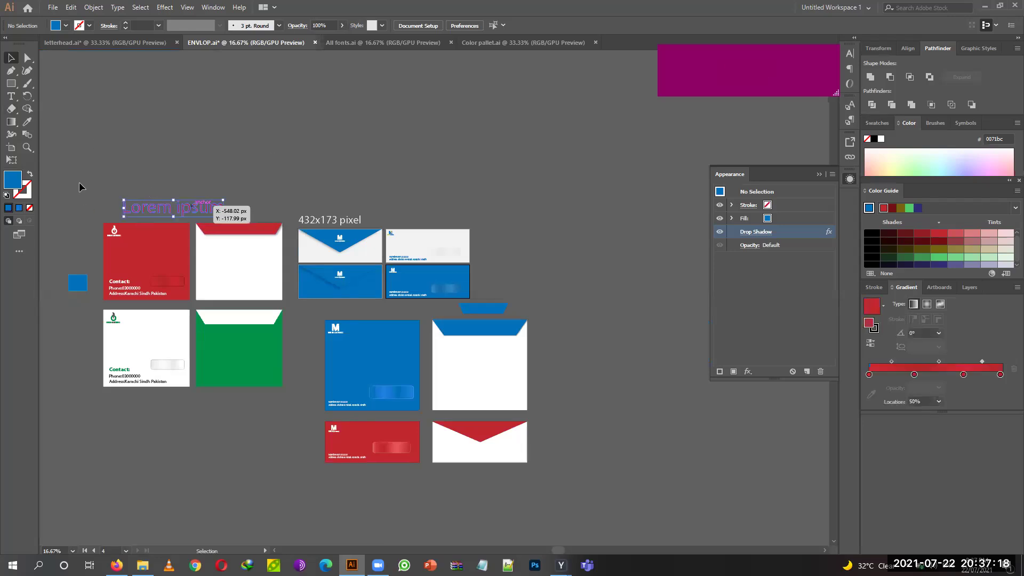
{"action": "left_click", "coordinate": [26, 122]}
{"action": "left_click", "coordinate": [222, 254]}
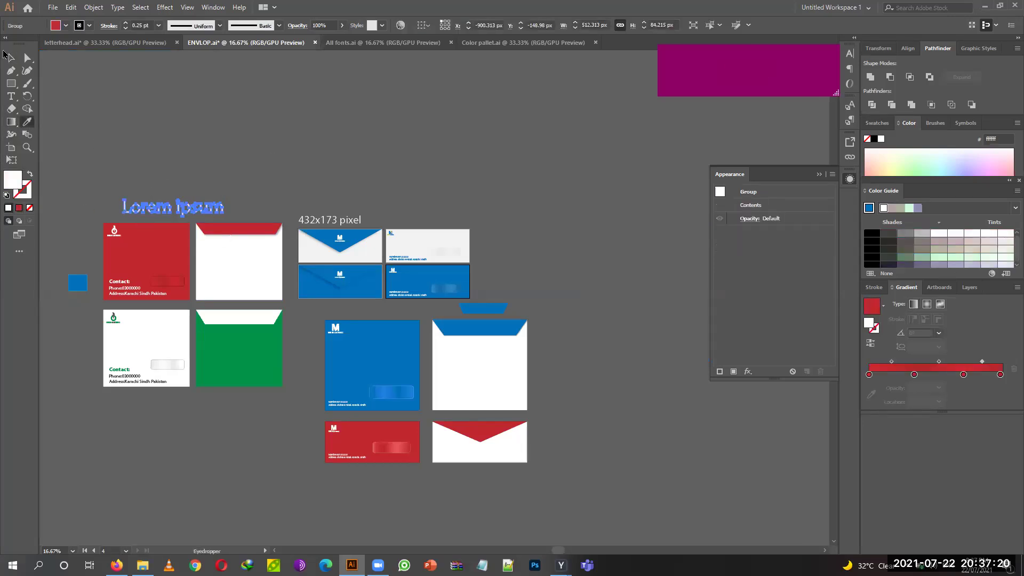
{"action": "left_click", "coordinate": [418, 166]}
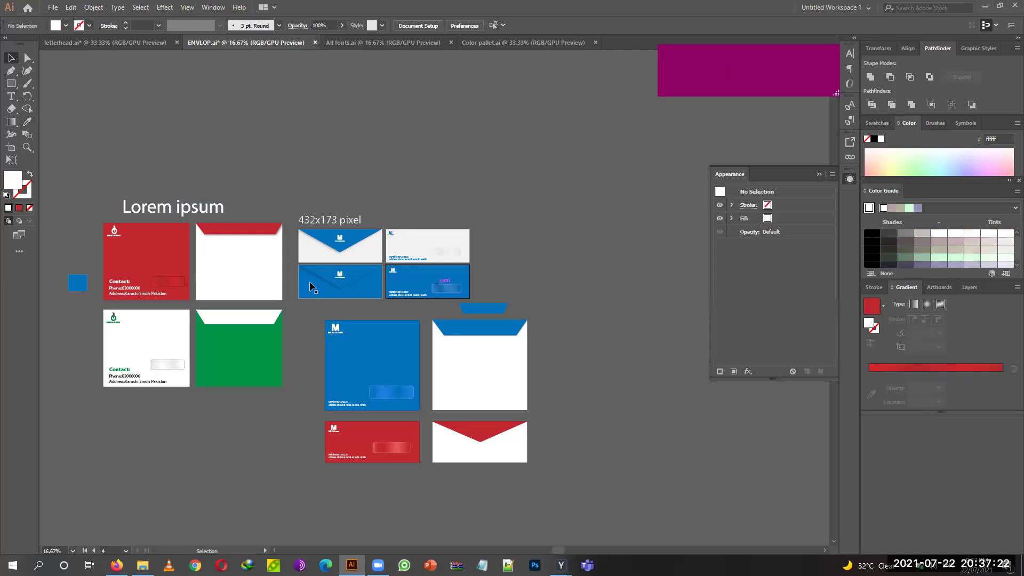
{"action": "left_click", "coordinate": [309, 239]}
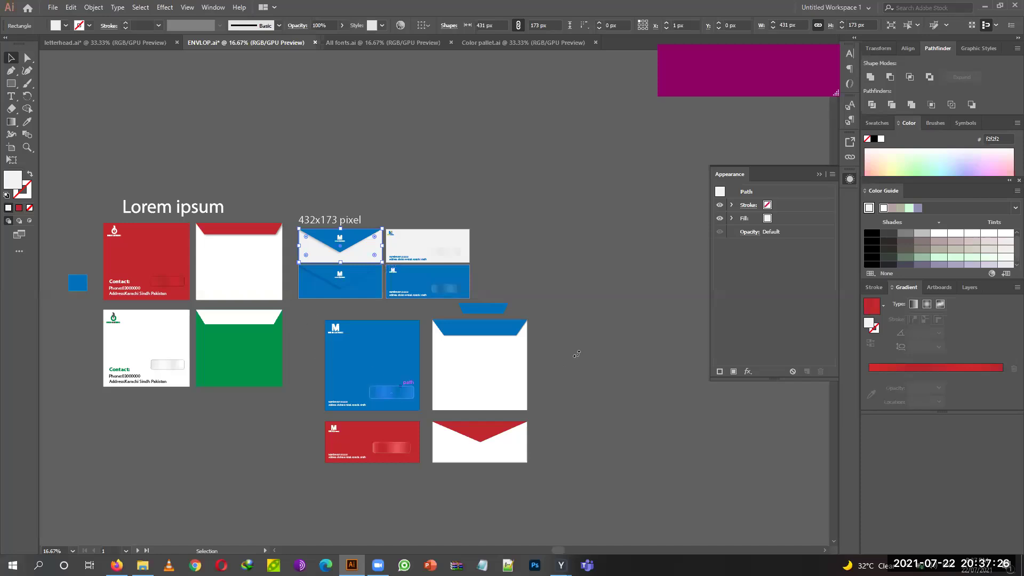
{"action": "left_click", "coordinate": [689, 468]}
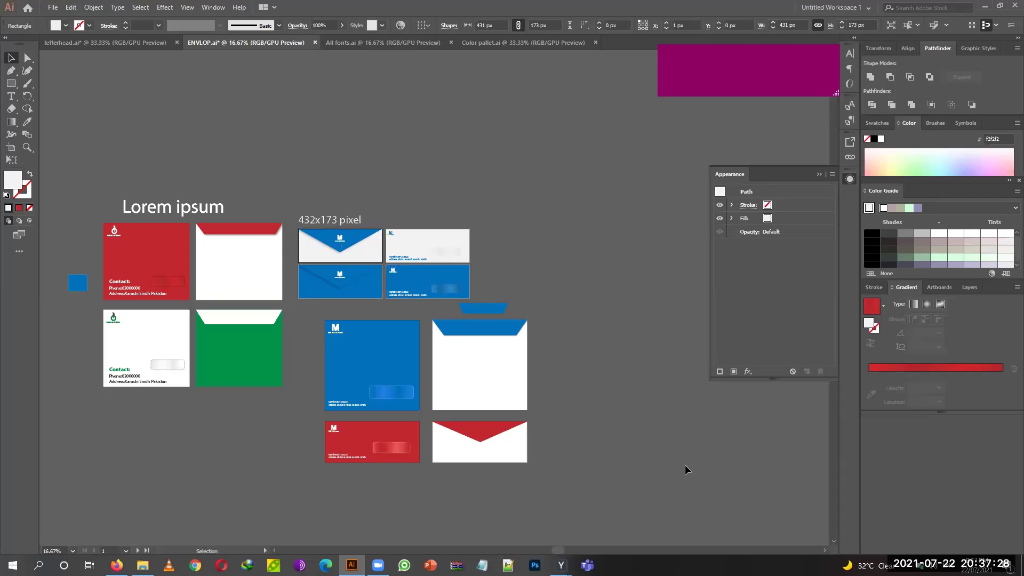
{"action": "left_click_drag", "start_coordinate": [543, 325], "coordinate": [390, 502]}
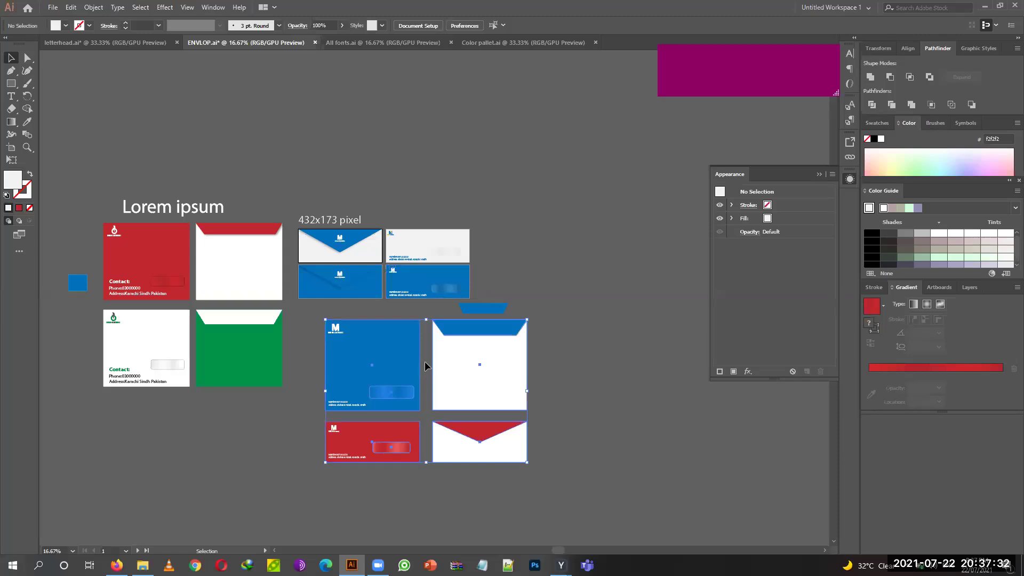
{"action": "left_click", "coordinate": [551, 299]}
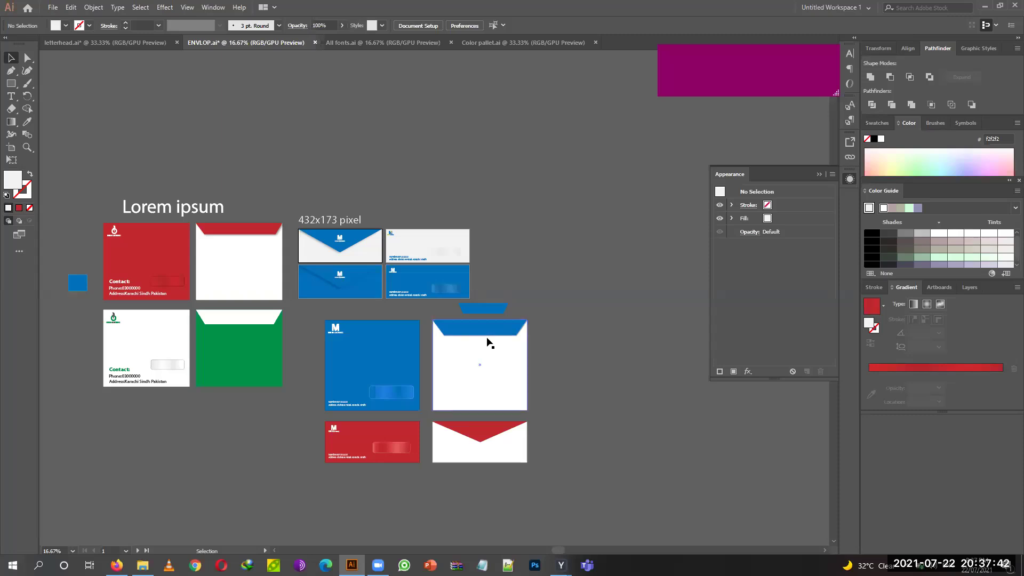
Draw a 487 x 466 px artboard fitted to the large white envelope with the blue flap.
{"action": "left_click", "coordinate": [10, 153]}
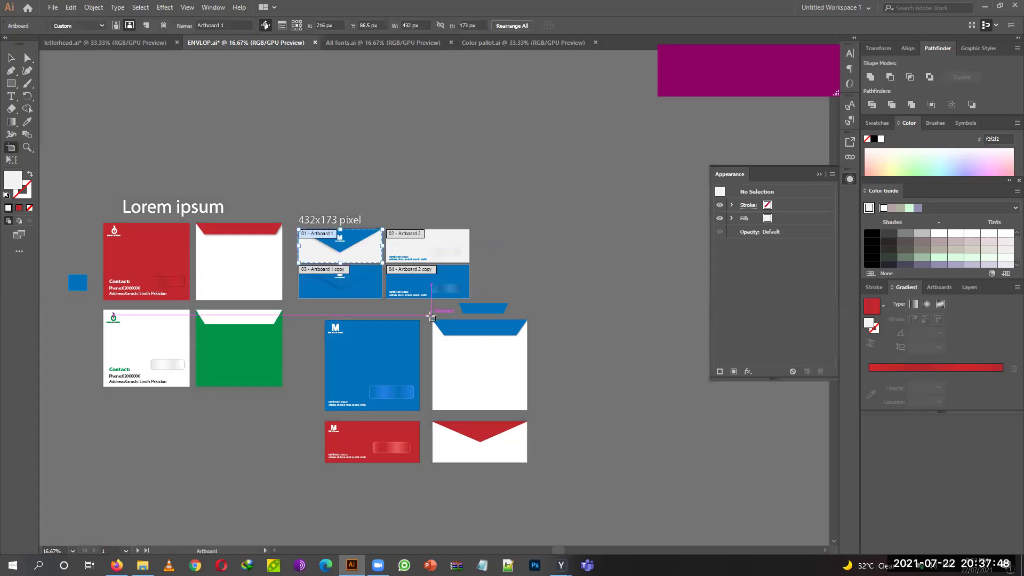
{"action": "left_click", "coordinate": [447, 336]}
{"action": "left_click_drag", "start_coordinate": [447, 337], "coordinate": [528, 410]}
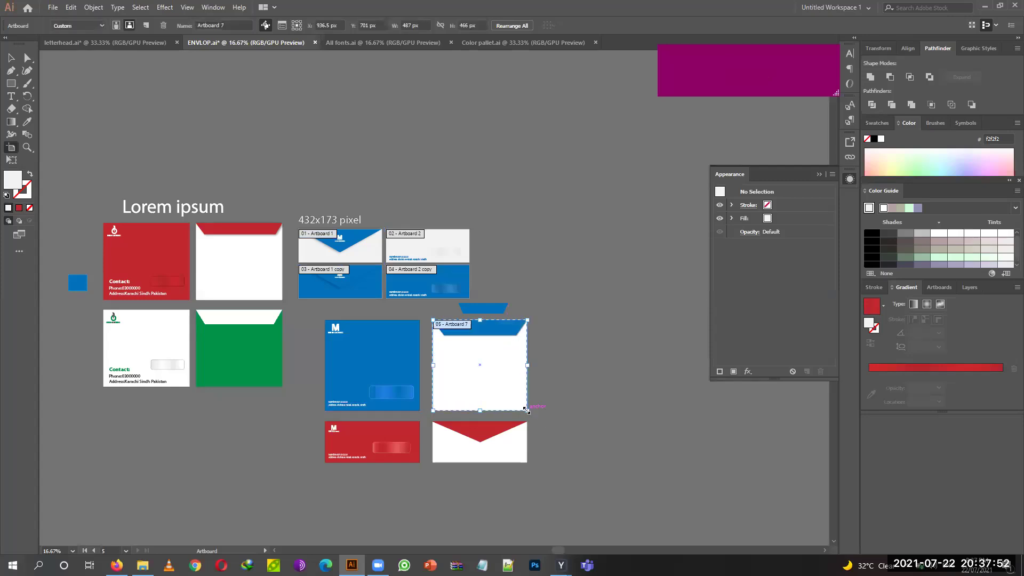
{"action": "left_click", "coordinate": [11, 58]}
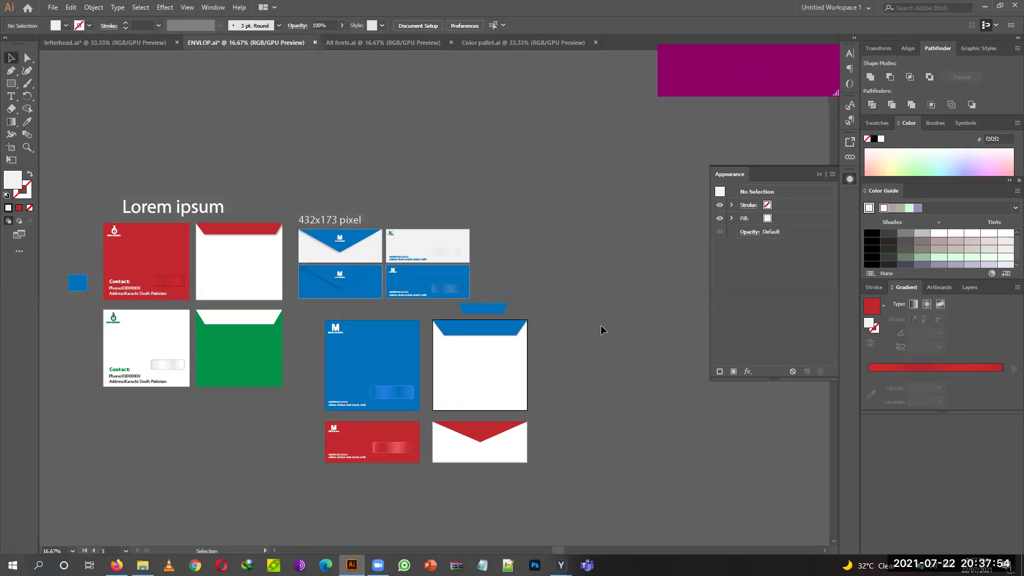
{"action": "left_click", "coordinate": [501, 358]}
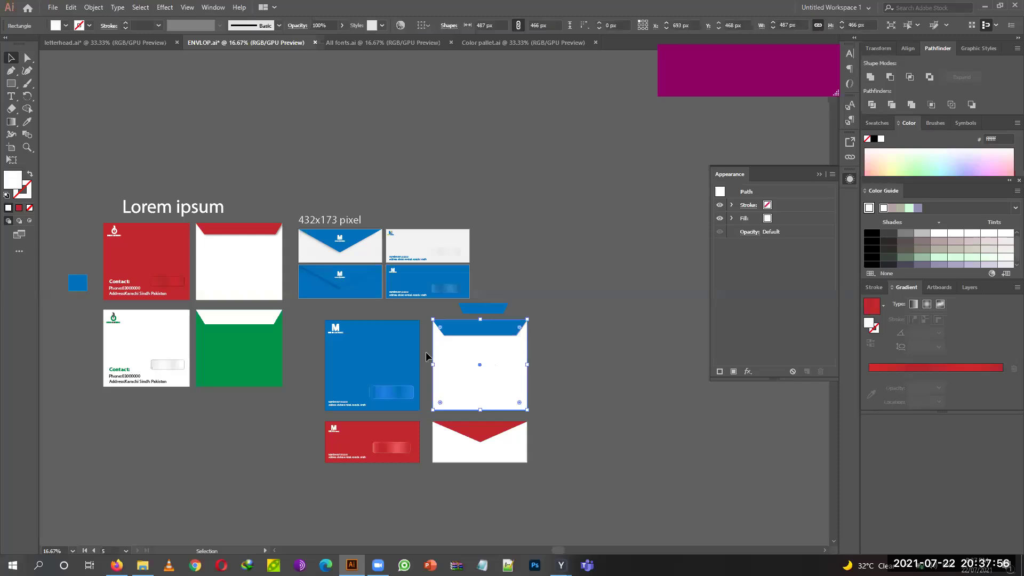
{"action": "left_click", "coordinate": [604, 417]}
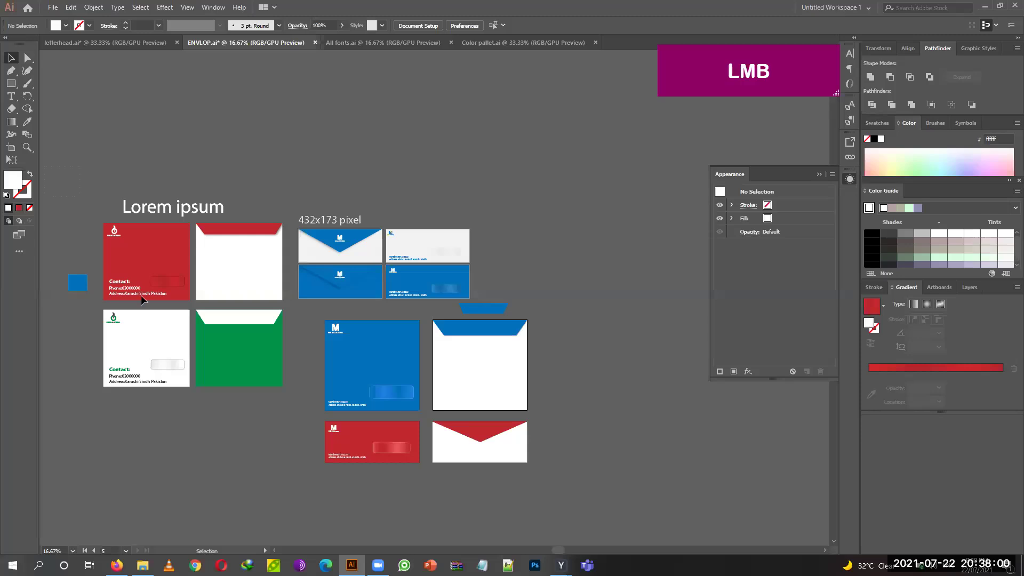
Delete the Lorem ipsum heading with its red and green envelope designs, and the large blue and red envelope fronts.
{"action": "left_click_drag", "start_coordinate": [235, 421], "coordinate": [273, 443]}
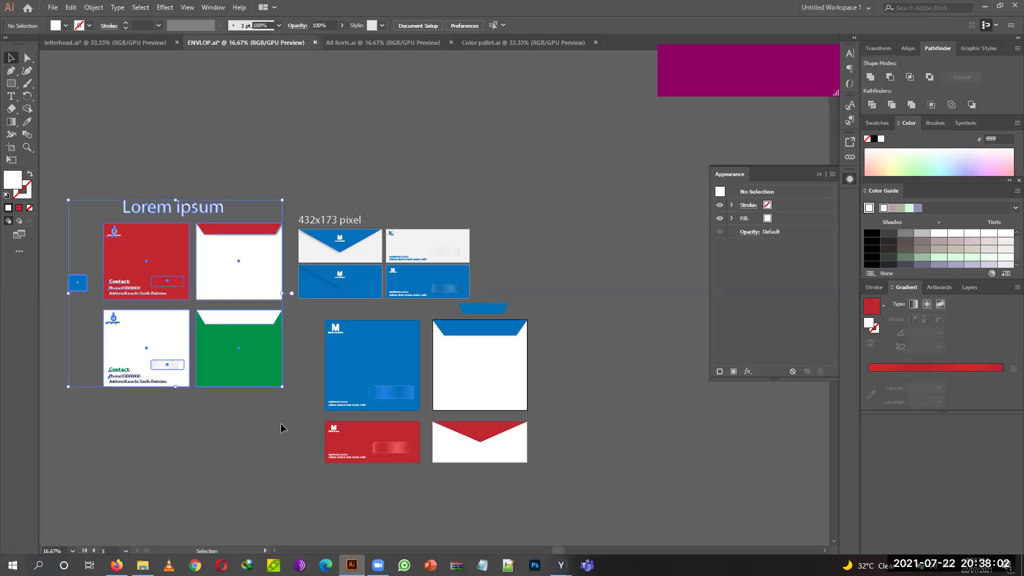
{"action": "key", "text": "Delete"}
{"action": "left_click_drag", "start_coordinate": [298, 316], "coordinate": [431, 462]}
{"action": "key", "text": "Delete"}
Delete the white envelope with the red flap, the loose blue flap shape and the 432x173 pixel label.
{"action": "left_click", "coordinate": [480, 448]}
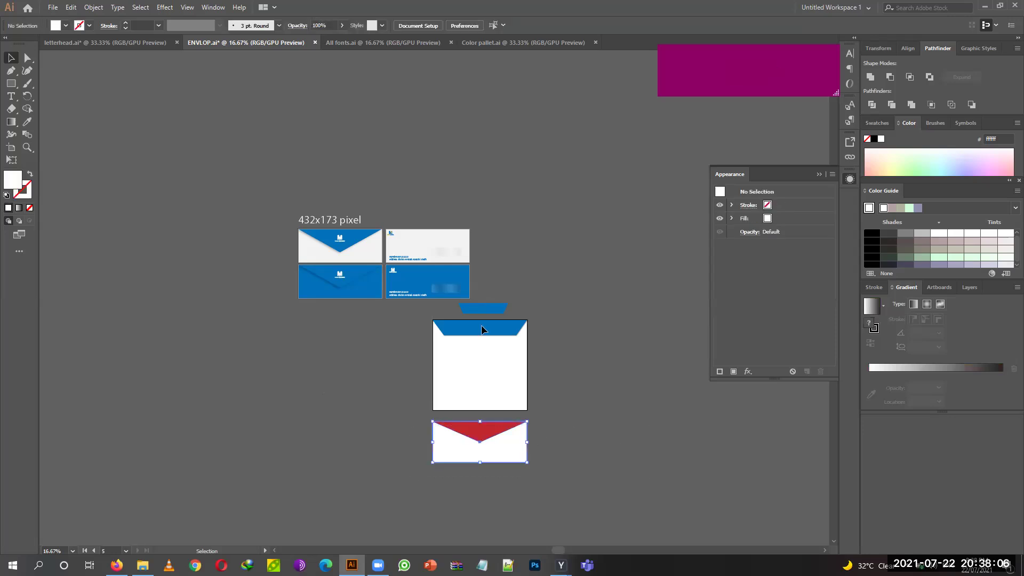
{"action": "key", "text": "Delete"}
{"action": "left_click", "coordinate": [475, 312]}
{"action": "key", "text": "Delete"}
{"action": "left_click", "coordinate": [310, 235]}
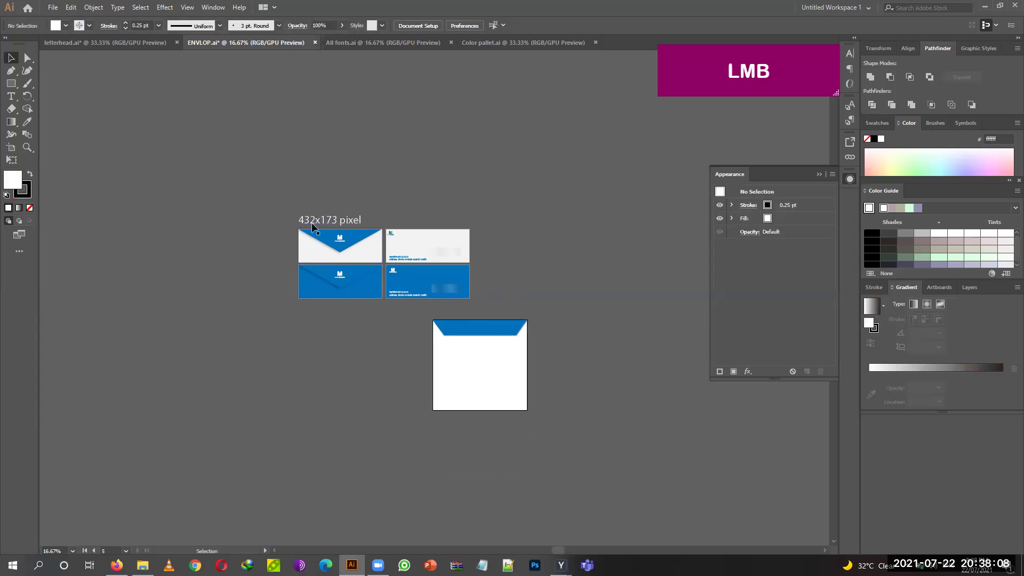
{"action": "key", "text": "Delete"}
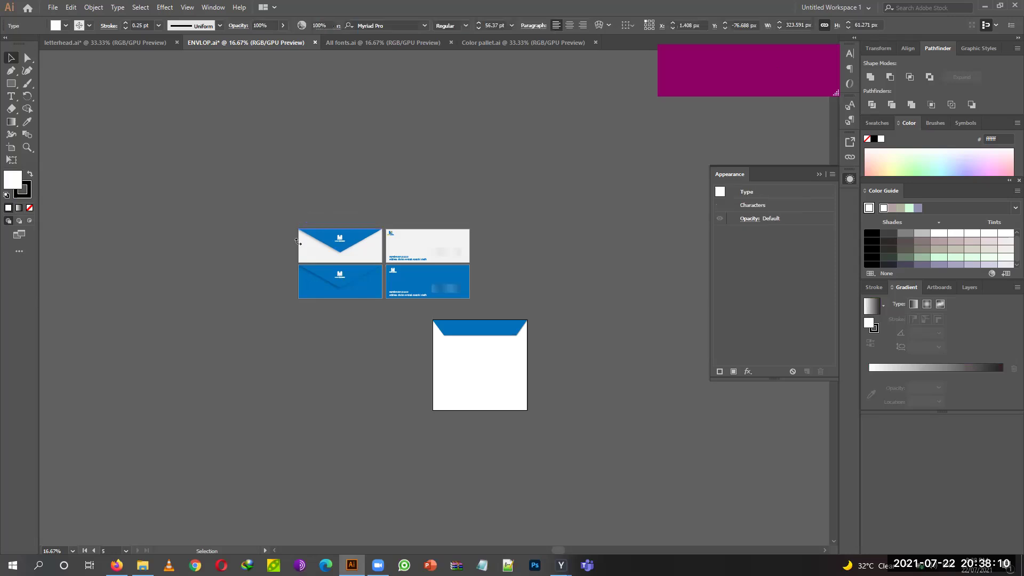
Start an Export for Screens of all five artboards and set the export location to the Desktop folder.
{"action": "left_click", "coordinate": [53, 8]}
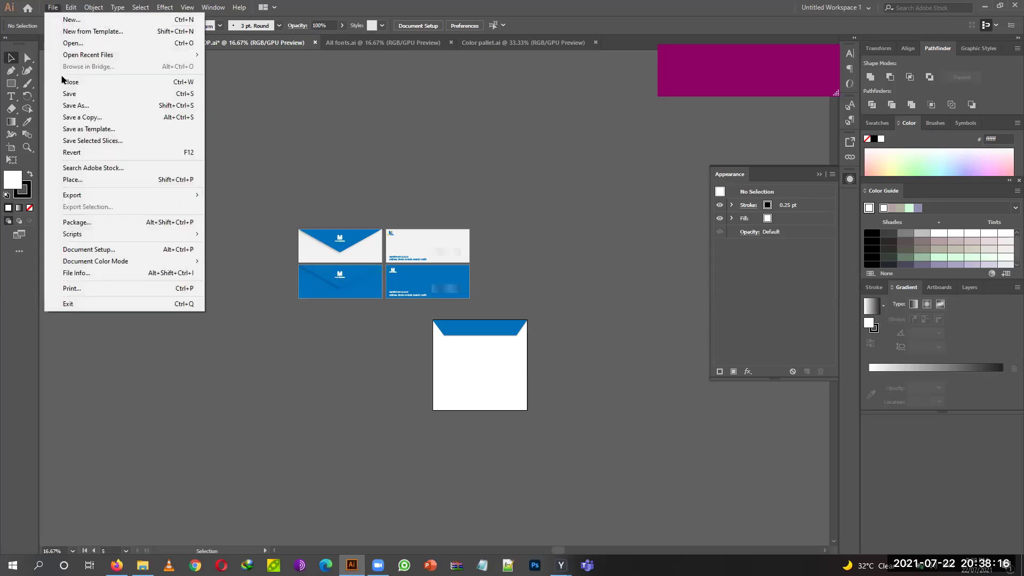
{"action": "mouse_move", "coordinate": [184, 196]}
{"action": "left_click", "coordinate": [258, 194]}
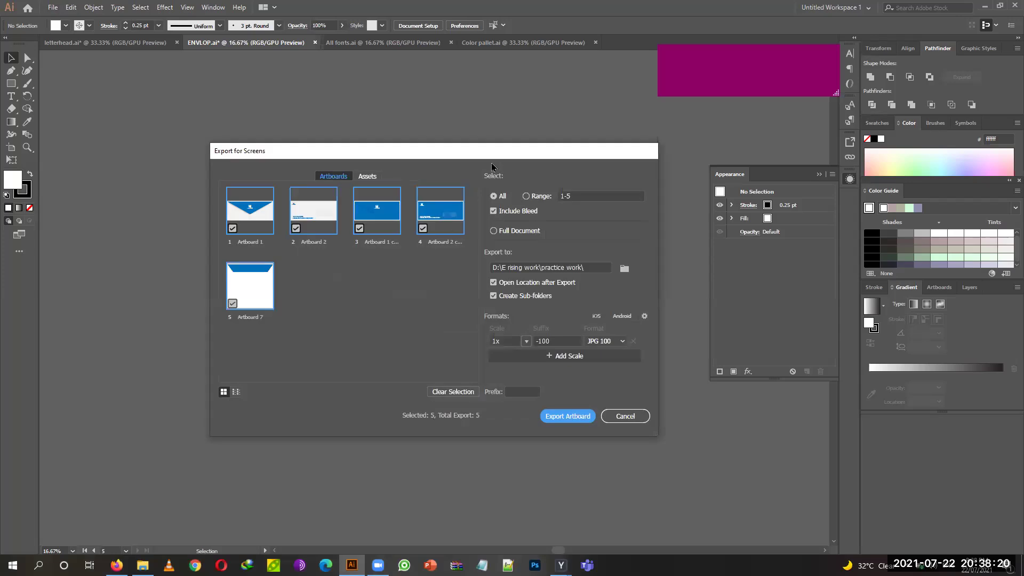
{"action": "left_click_drag", "start_coordinate": [493, 152], "coordinate": [339, 131]}
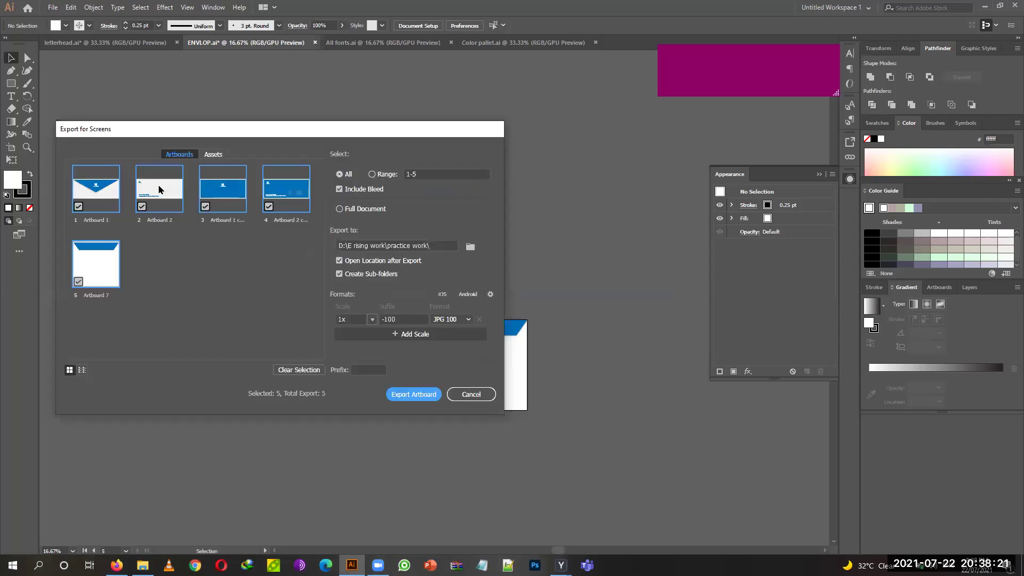
{"action": "left_click", "coordinate": [471, 248]}
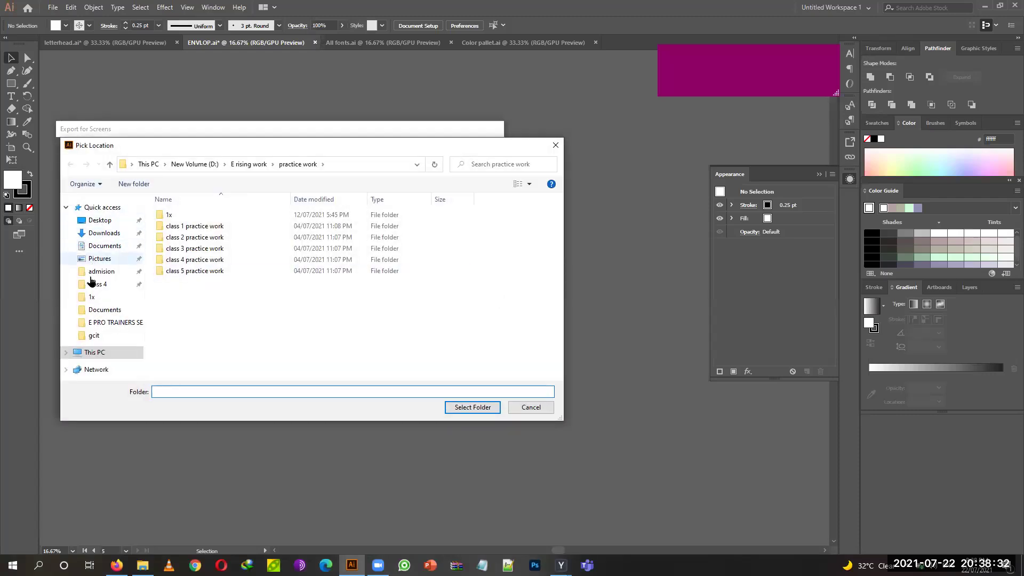
{"action": "left_click", "coordinate": [104, 221]}
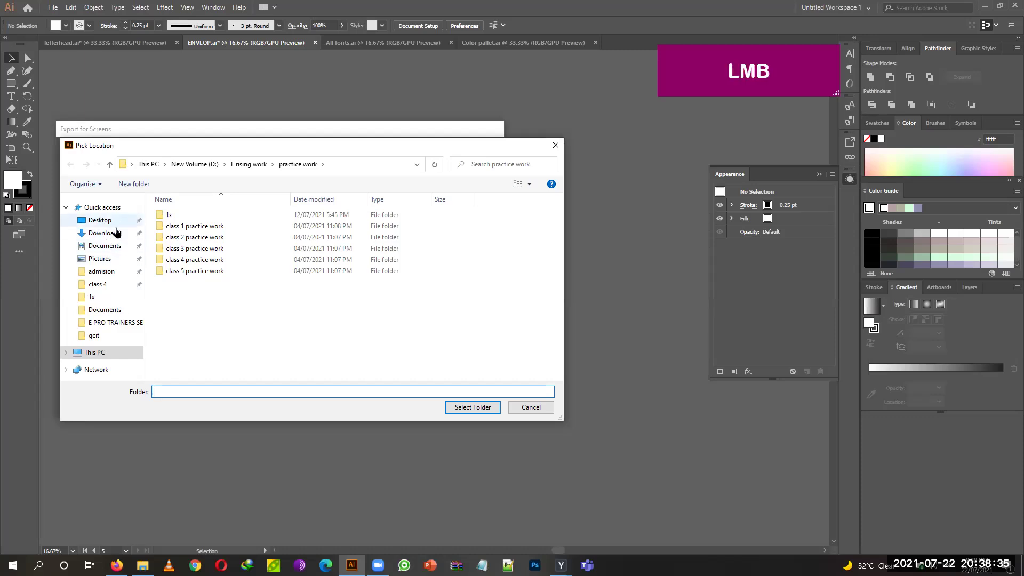
{"action": "left_click", "coordinate": [484, 411]}
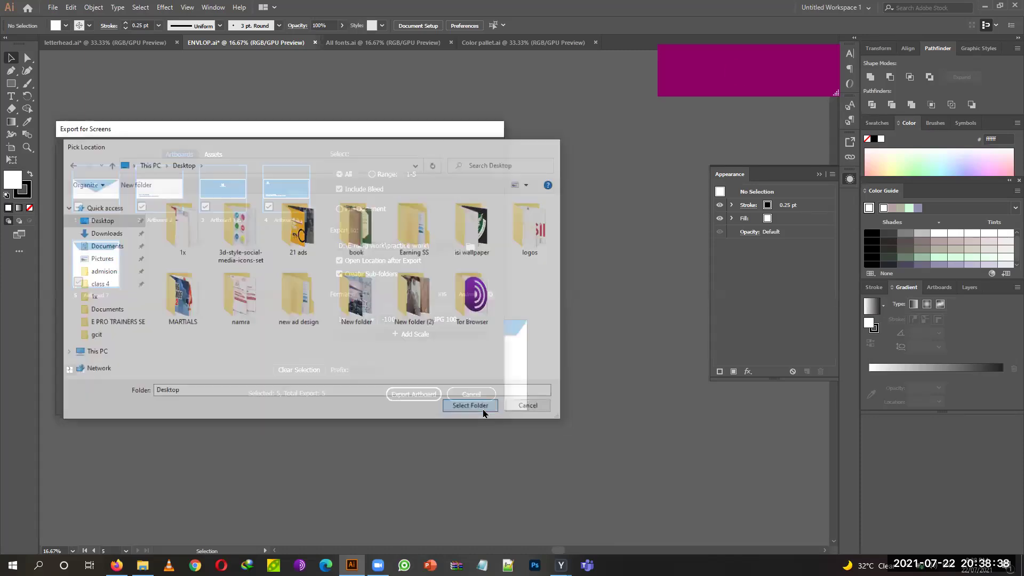
Export all five artboards as 1x JPG 100 files, replacing the existing Artboard 1-100.jpg and Artboard 1 copy-100.jpg.
{"action": "left_click", "coordinate": [417, 395]}
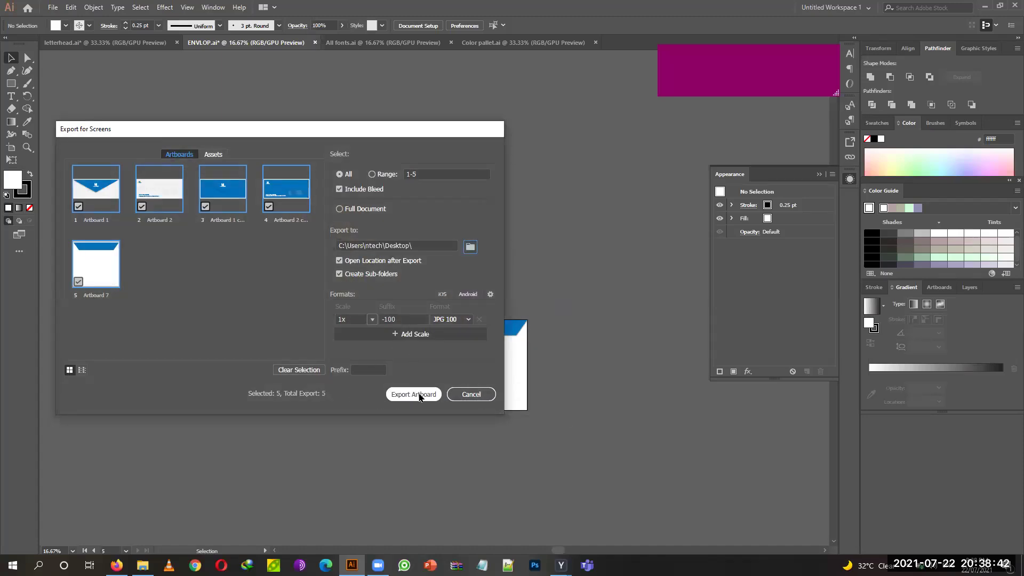
{"action": "left_click", "coordinate": [419, 397]}
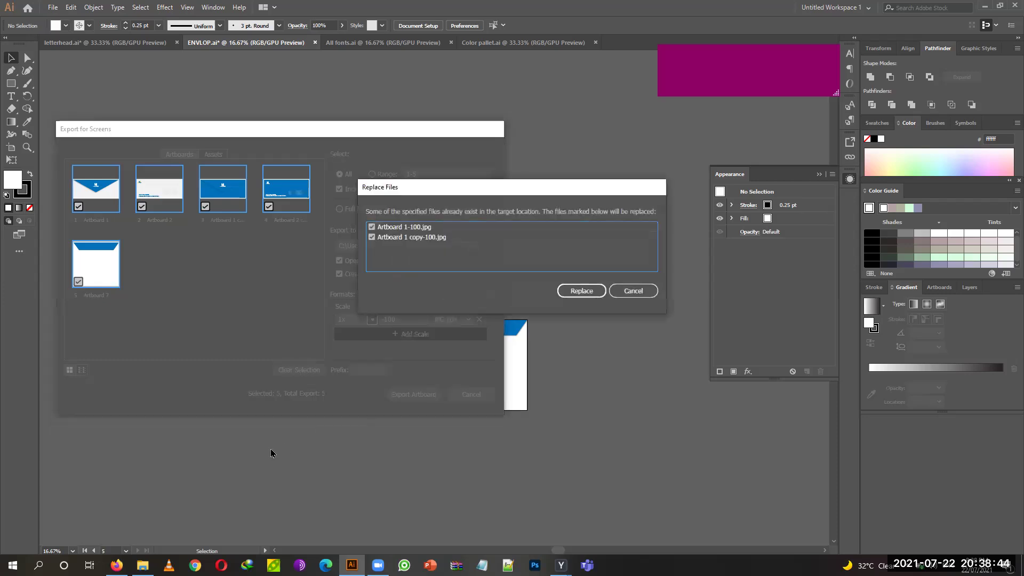
{"action": "left_click", "coordinate": [589, 290]}
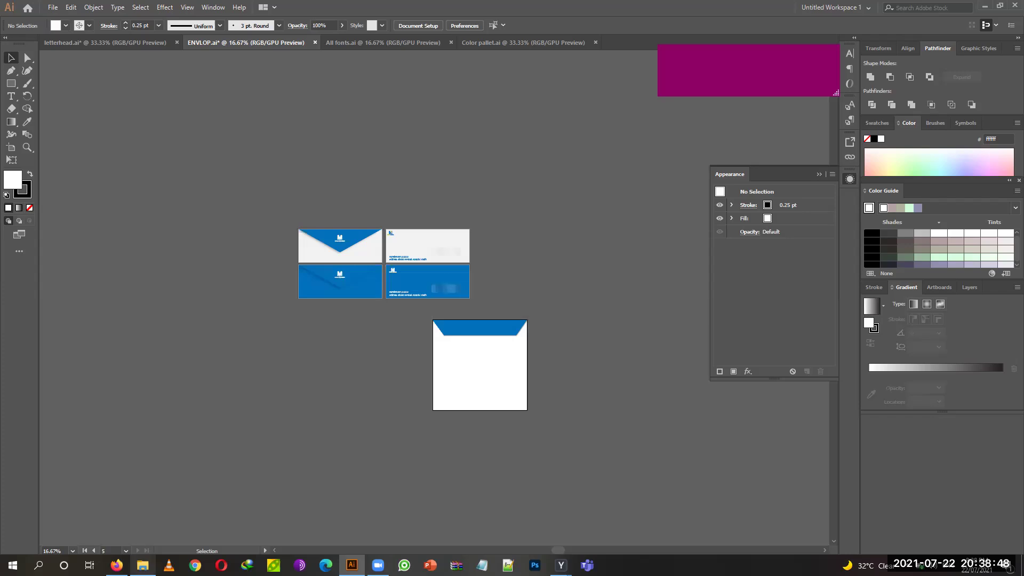
Switch to File Explorer, open the exported 1x folder on the Desktop, view Artboard 1-100.jpg and close the viewer.
{"action": "left_click", "coordinate": [143, 565]}
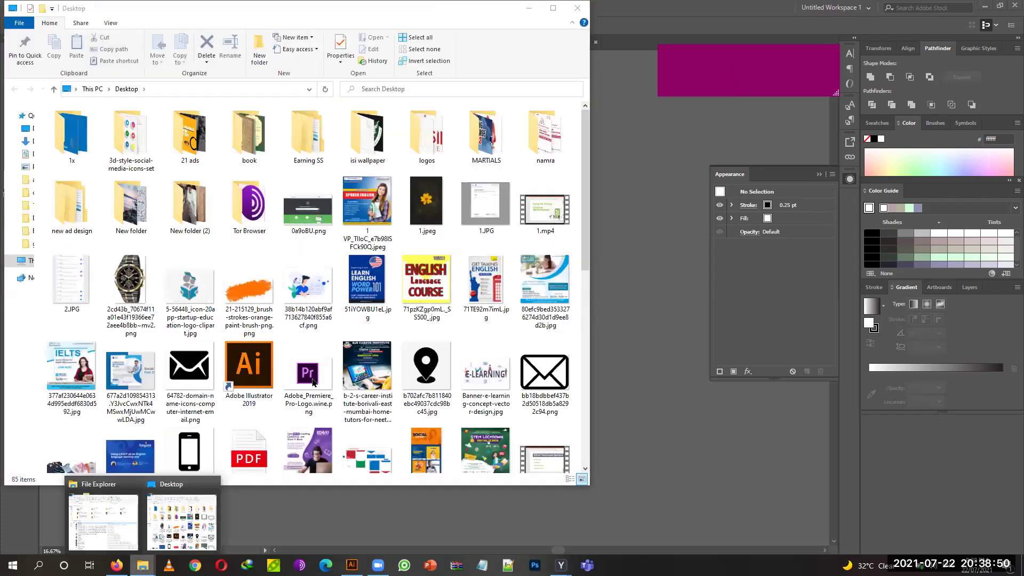
{"action": "left_click", "coordinate": [63, 148]}
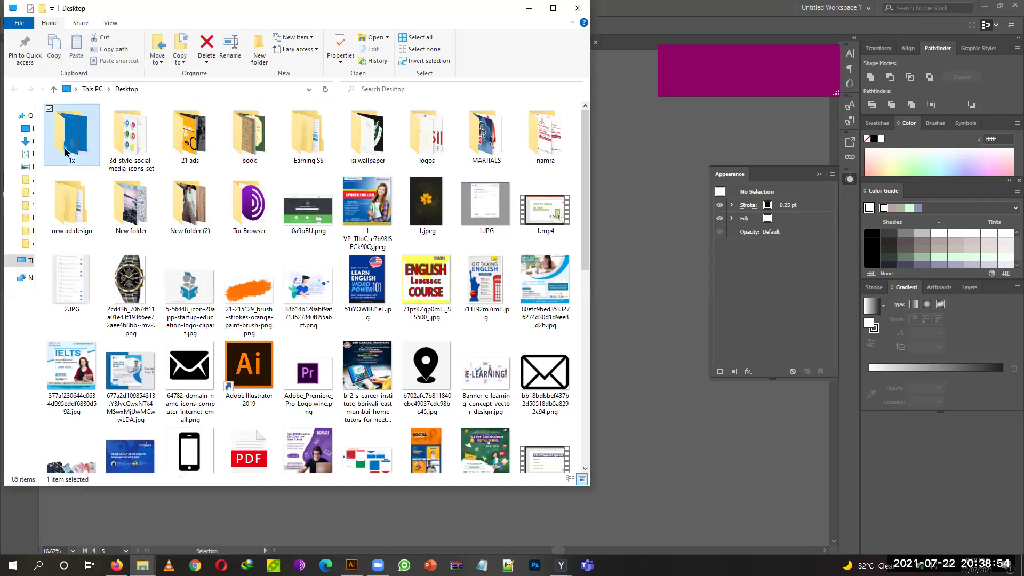
{"action": "double_click", "coordinate": [71, 142]}
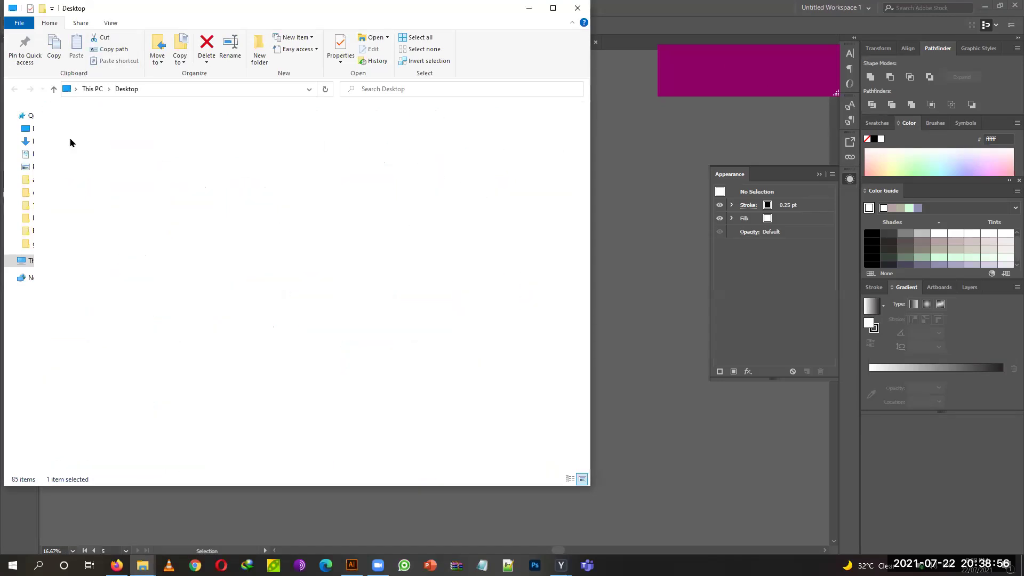
{"action": "double_click", "coordinate": [63, 155]}
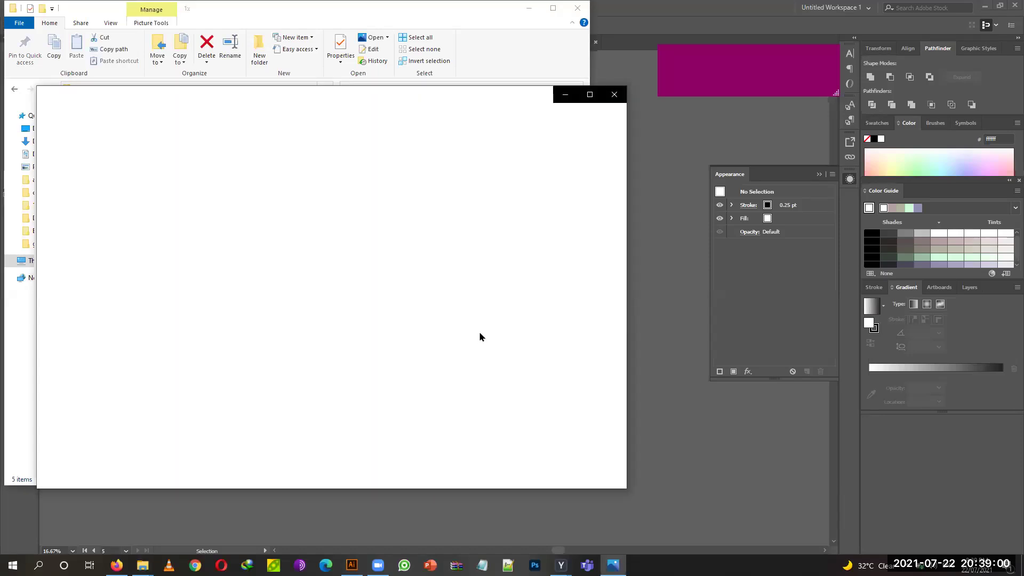
{"action": "left_click", "coordinate": [600, 301]}
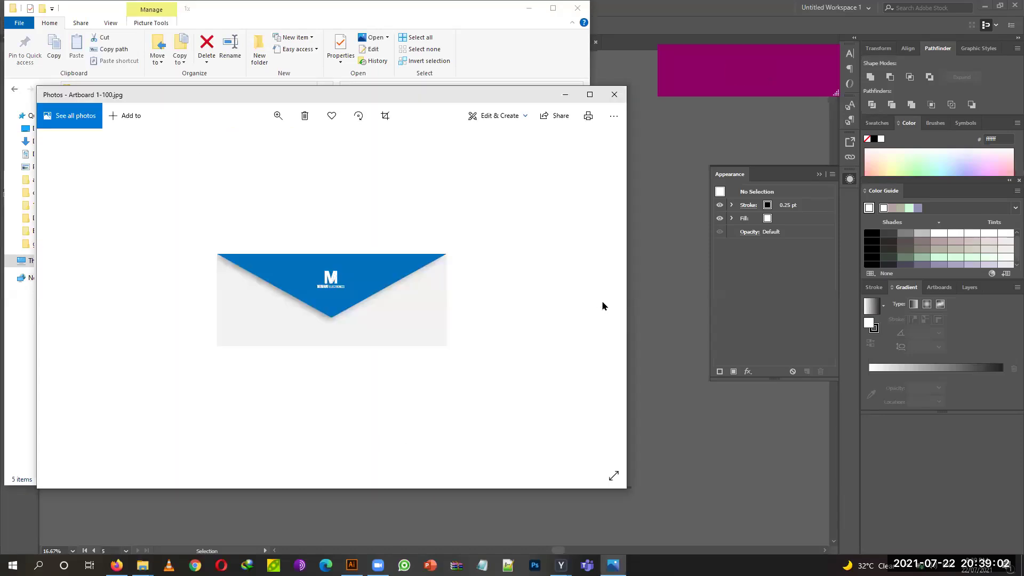
{"action": "left_click_drag", "start_coordinate": [483, 94], "coordinate": [504, 151]}
{"action": "double_click", "coordinate": [608, 196]}
{"action": "double_click", "coordinate": [606, 336]}
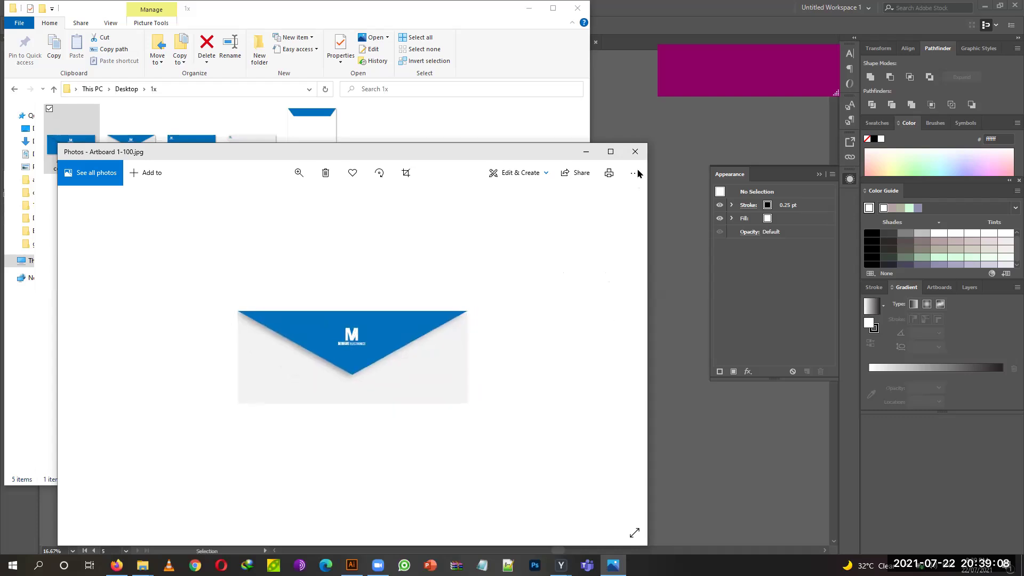
{"action": "left_click", "coordinate": [635, 152]}
{"action": "left_click", "coordinate": [587, 565]}
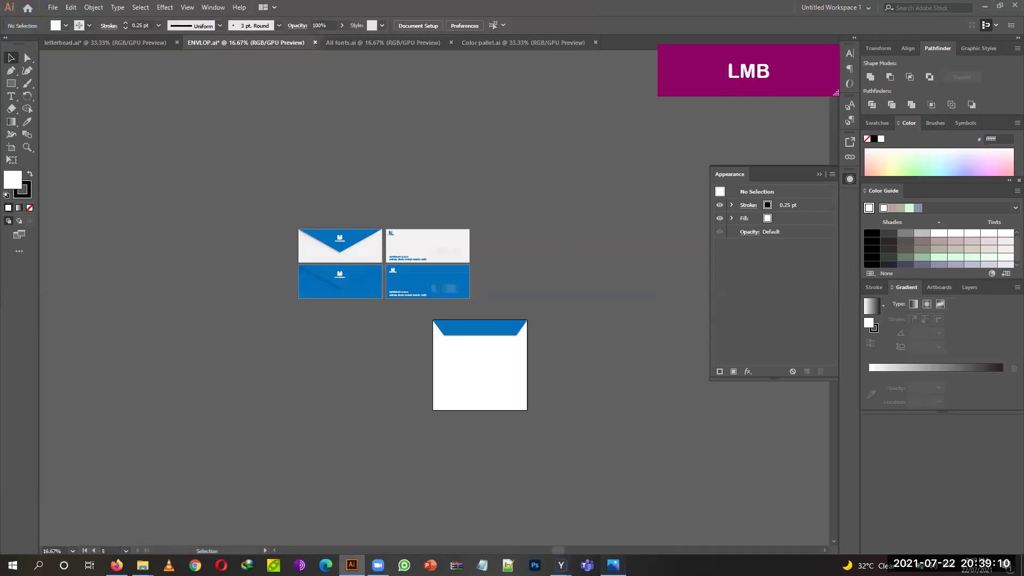
{"action": "left_click", "coordinate": [634, 152]}
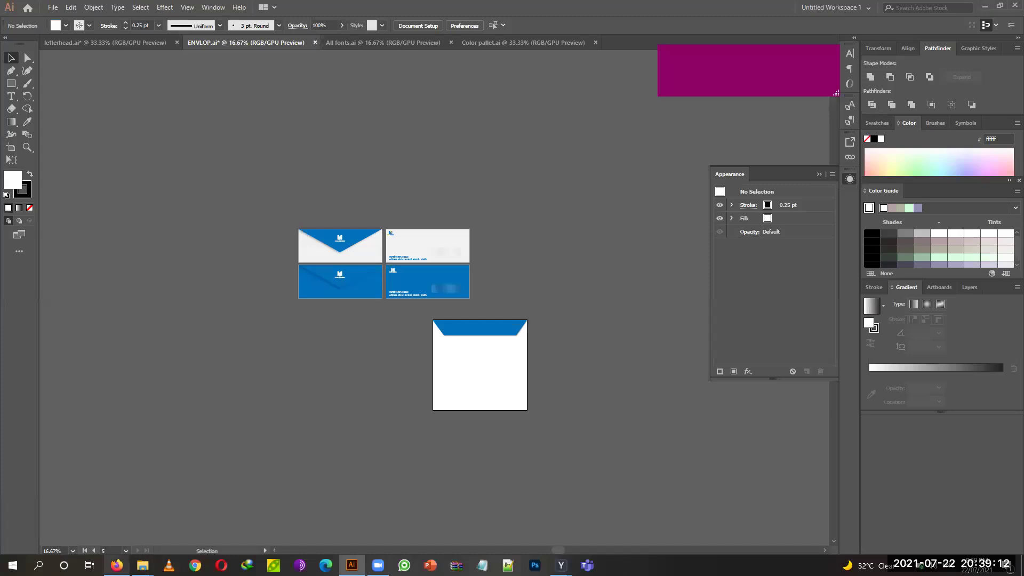
View the exported Artboard 7-100.jpg and Artboard 2-100.jpg from the 1x folder, then return to the Illustrator document.
{"action": "mouse_move", "coordinate": [143, 565]}
{"action": "left_click", "coordinate": [181, 513]}
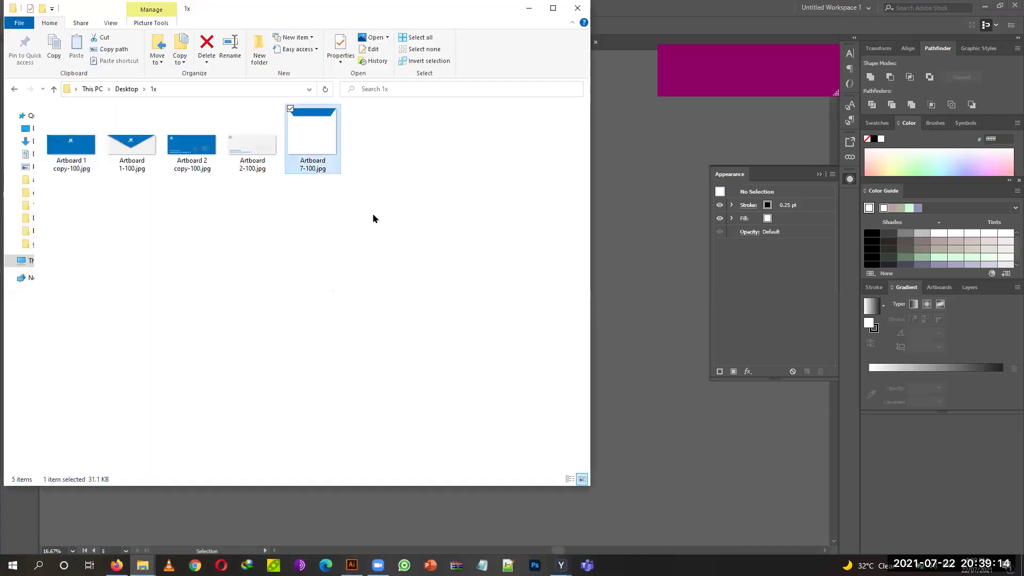
{"action": "key", "text": "Return"}
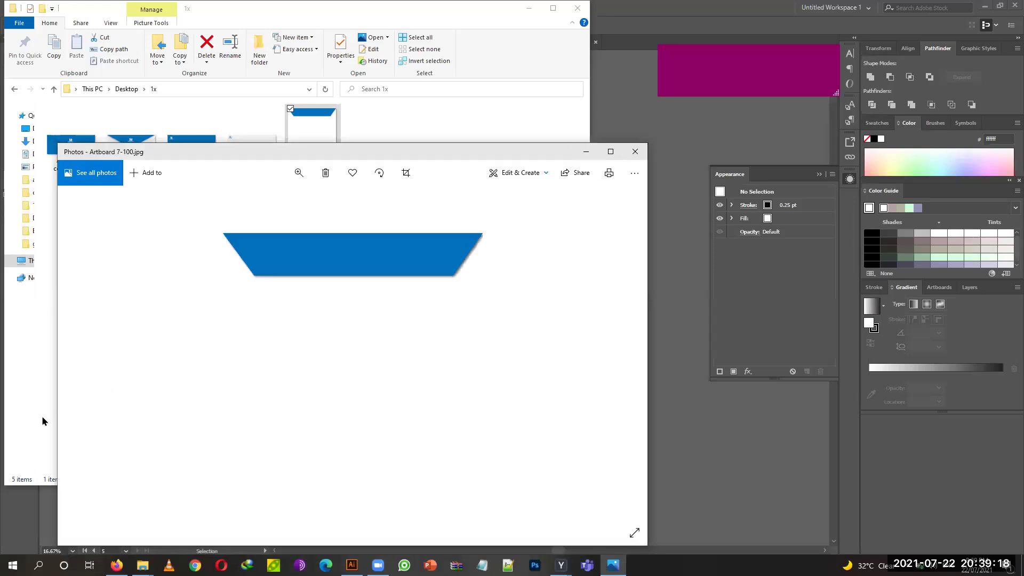
{"action": "left_click", "coordinate": [635, 151]}
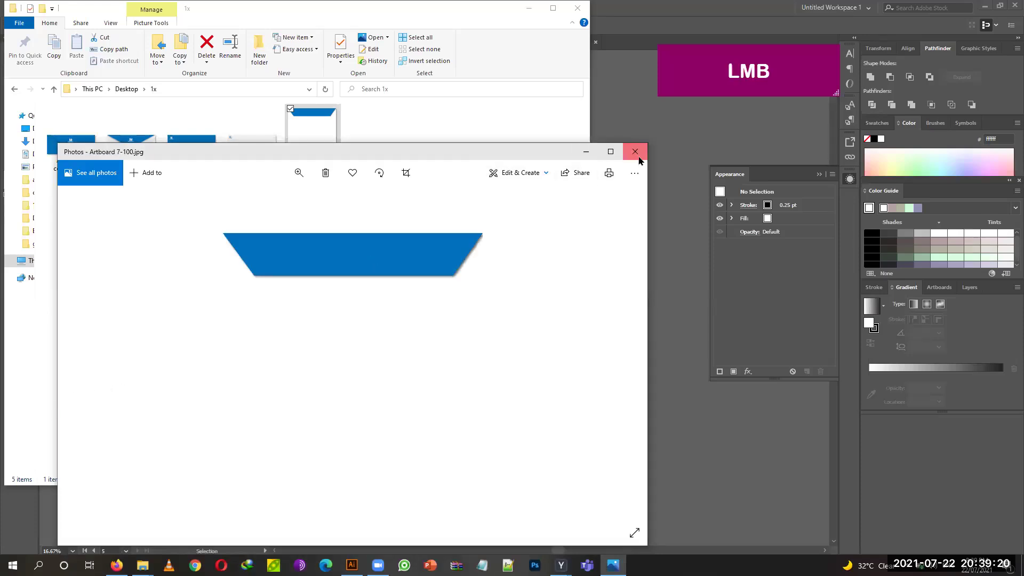
{"action": "double_click", "coordinate": [260, 143]}
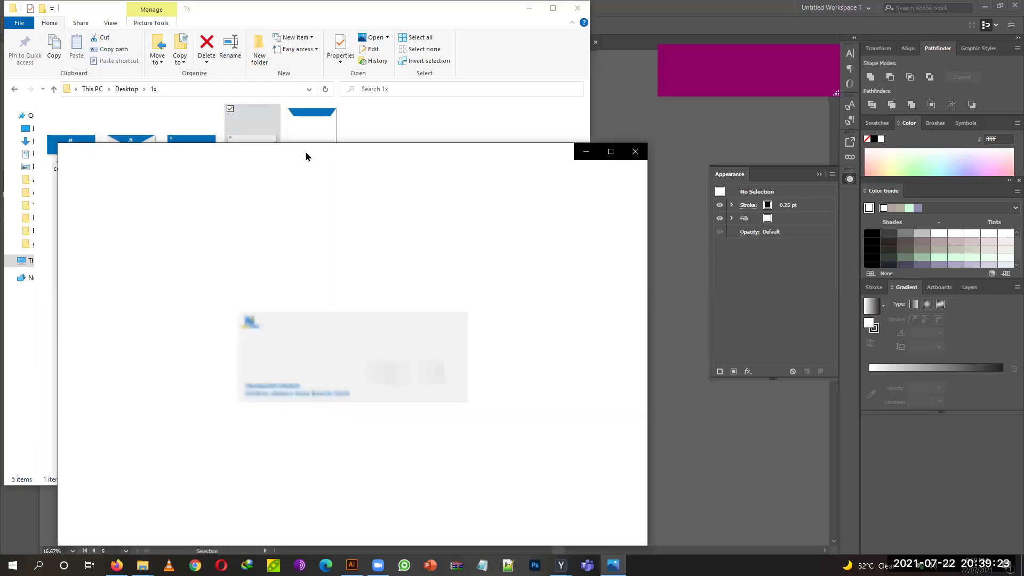
{"action": "left_click", "coordinate": [306, 156]}
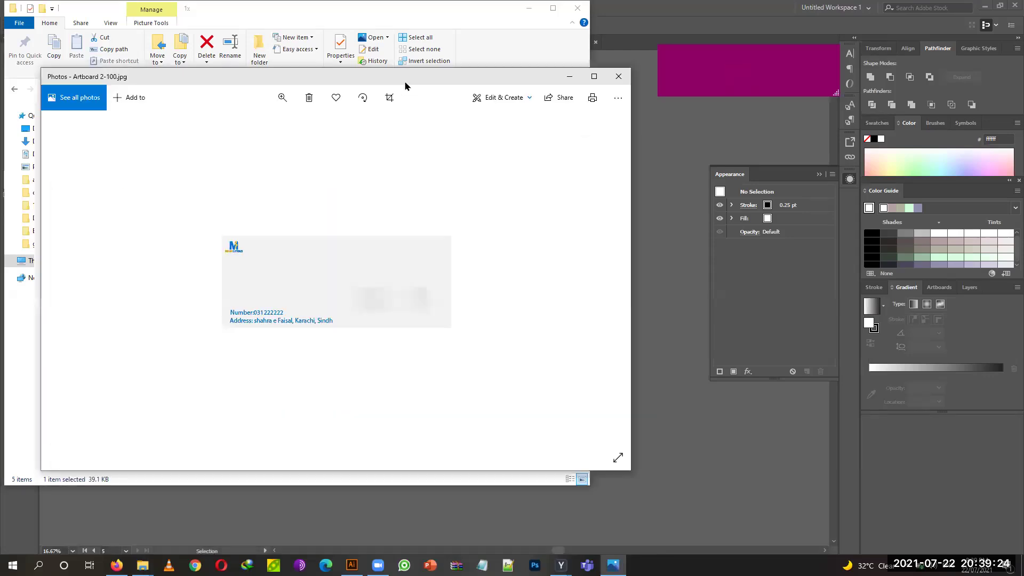
{"action": "left_click", "coordinate": [620, 78]}
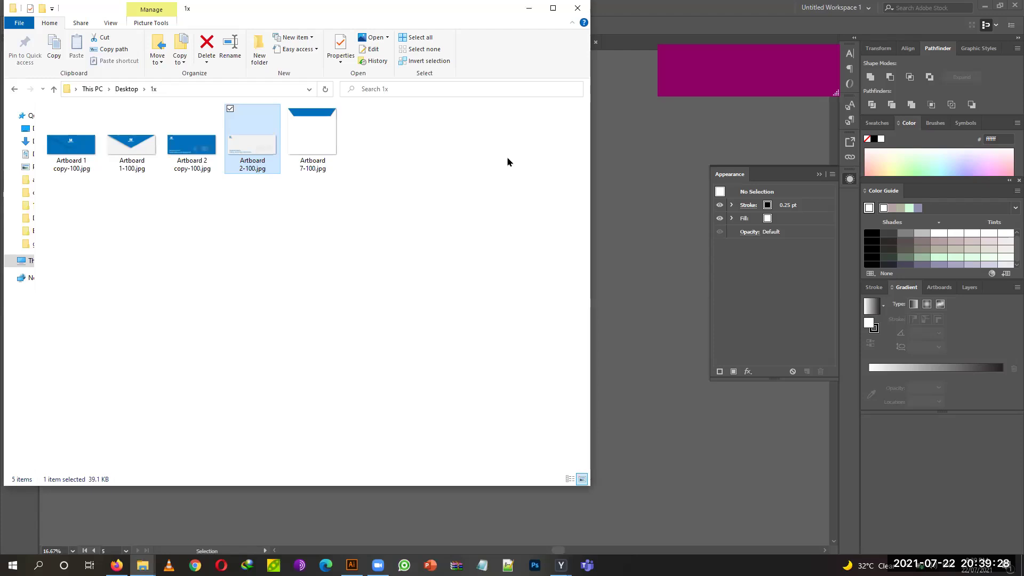
{"action": "left_click", "coordinate": [529, 8]}
Undo the deletion of the 432x173 pixel label above the small envelopes and select the label.
{"action": "left_click", "coordinate": [179, 305], "text": "ctrl"}
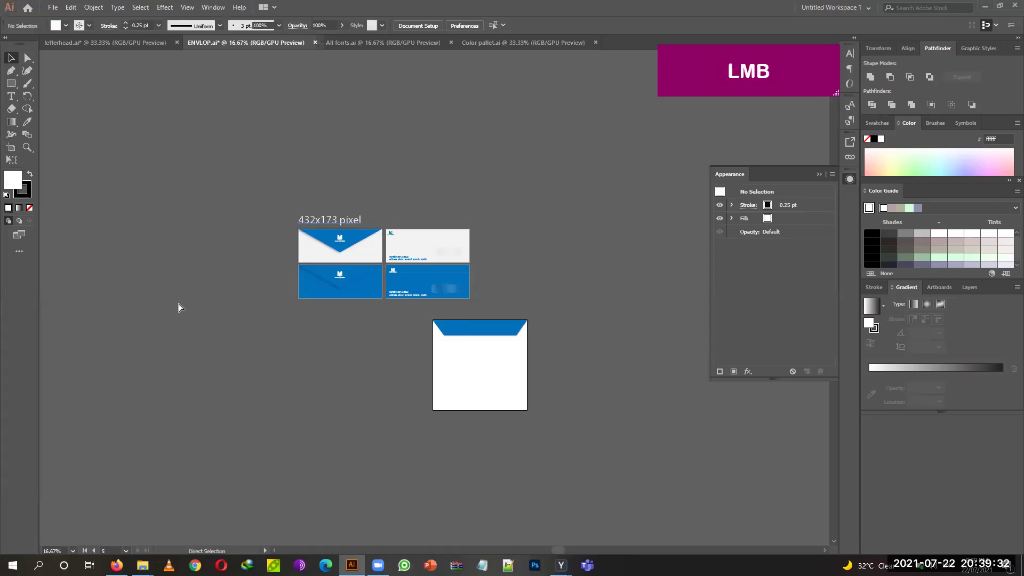
{"action": "left_click", "coordinate": [340, 234]}
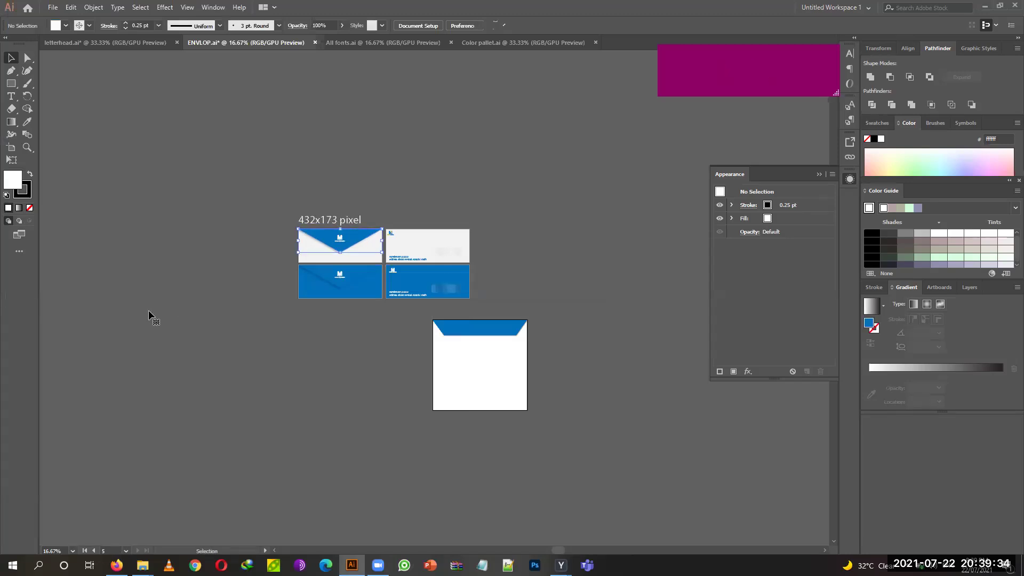
{"action": "left_click", "coordinate": [87, 366]}
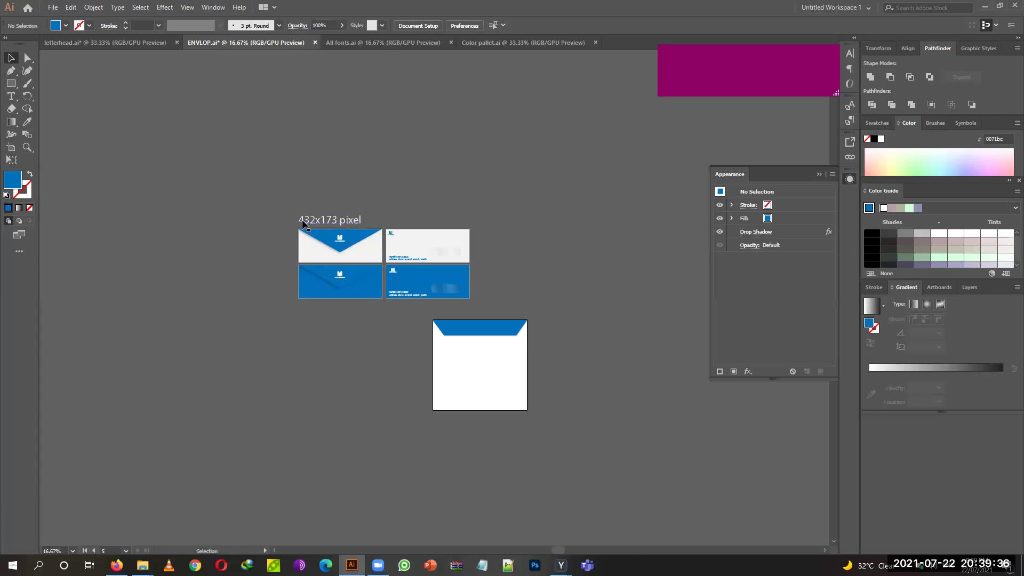
{"action": "key", "text": "ctrl+plus"}
{"action": "key", "text": "ctrl+plus"}
{"action": "key", "text": "ctrl+plus"}
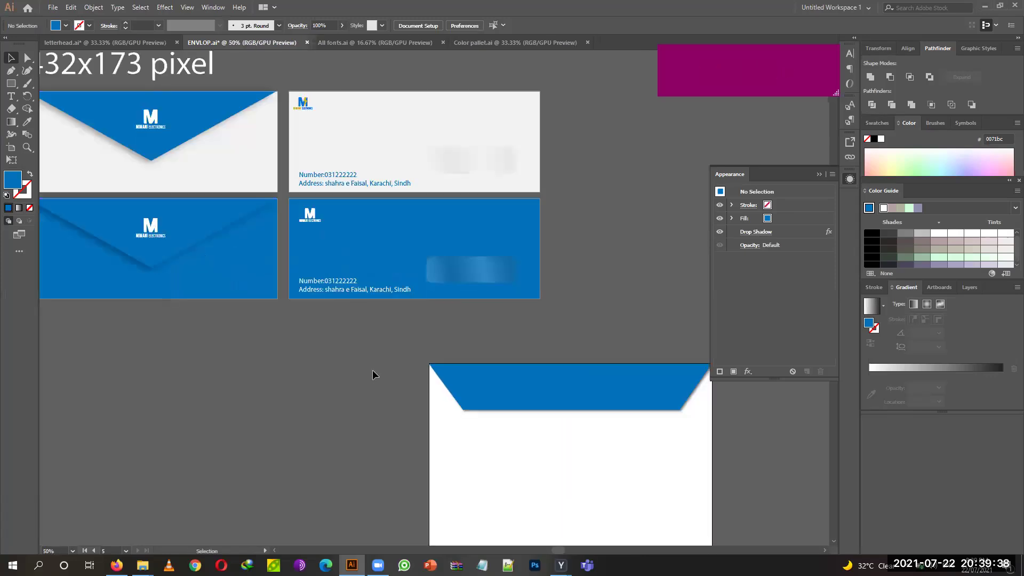
{"action": "left_click_drag", "start_coordinate": [386, 437], "coordinate": [517, 518]}
{"action": "left_click", "coordinate": [306, 148]}
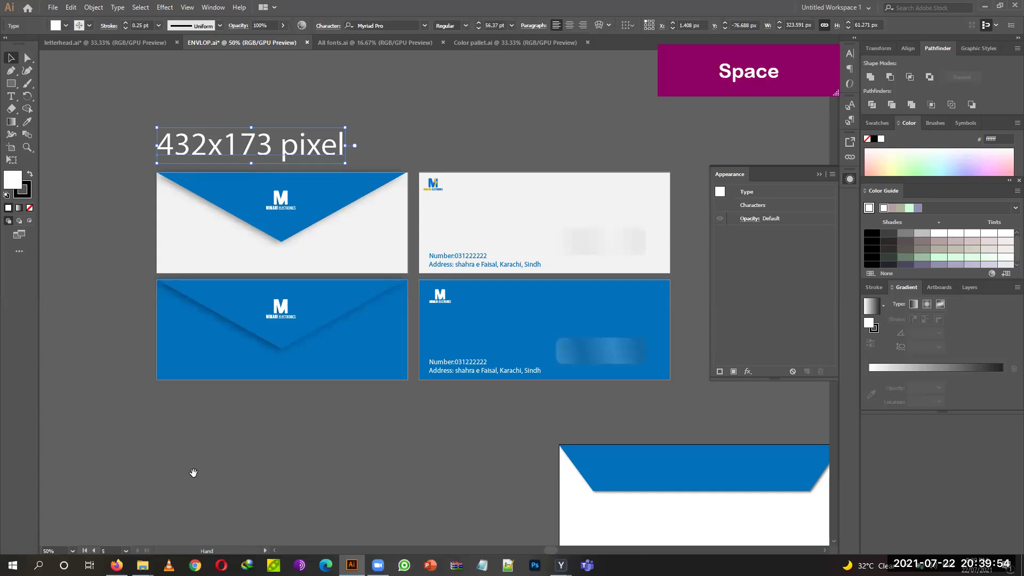
Add a Lorem ipsum point text below the small envelopes, enlarge it to about 81 pt and duplicate it vertically.
{"action": "left_click_drag", "start_coordinate": [194, 473], "coordinate": [333, 408]}
{"action": "left_click", "coordinate": [11, 96]}
{"action": "left_click", "coordinate": [183, 382]}
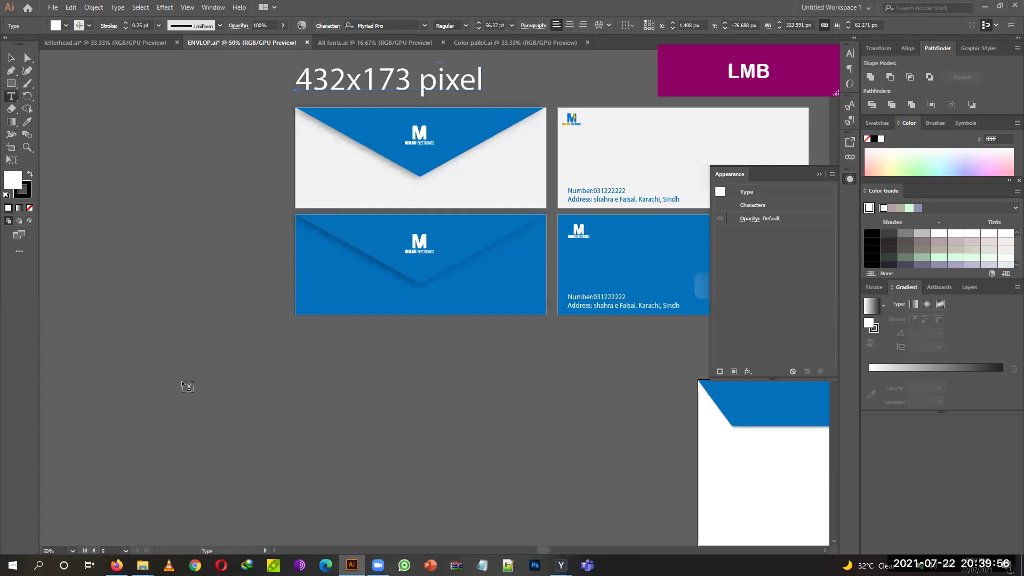
{"action": "left_click", "coordinate": [10, 57]}
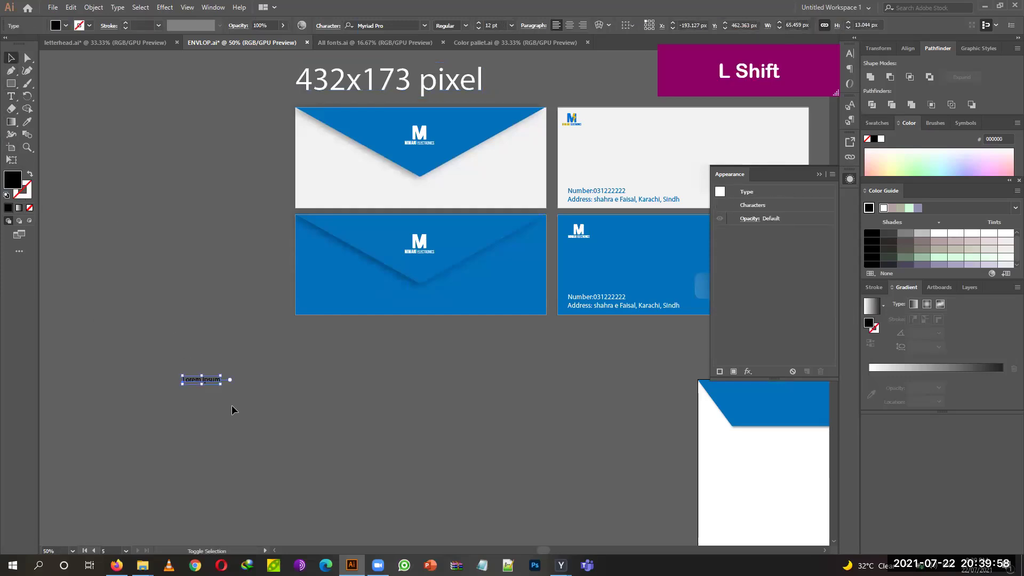
{"action": "left_click_drag", "start_coordinate": [220, 384], "coordinate": [304, 420]}
{"action": "left_click_drag", "start_coordinate": [263, 378], "coordinate": [342, 409]}
Replace the upper Lorem ipsum text with "rgb" and the lower one with "cmyk".
{"action": "left_click", "coordinate": [11, 96]}
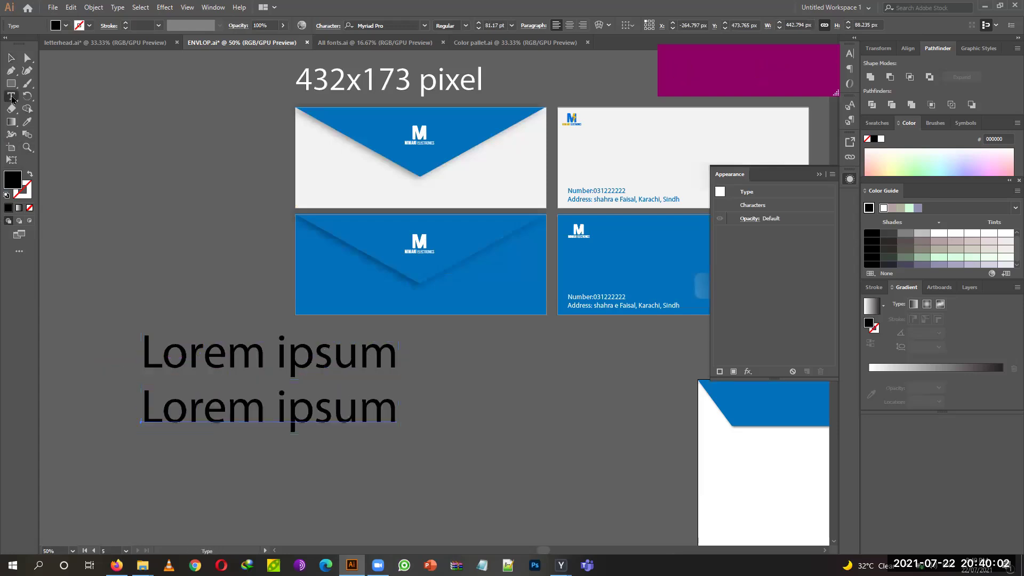
{"action": "triple_click", "coordinate": [238, 356]}
{"action": "type", "text": "rgv"}
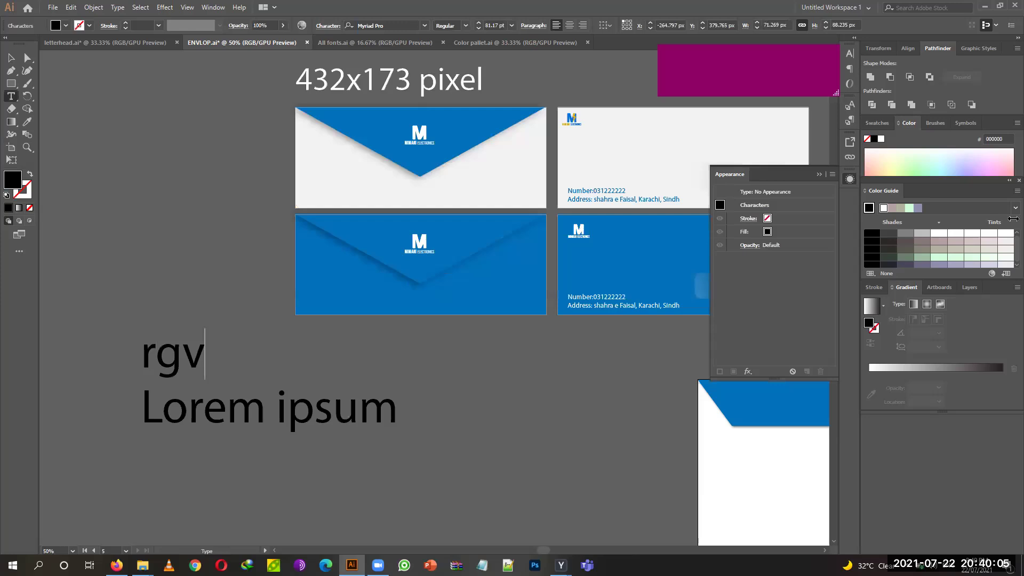
{"action": "key", "text": "BackSpace"}
{"action": "type", "text": "b"}
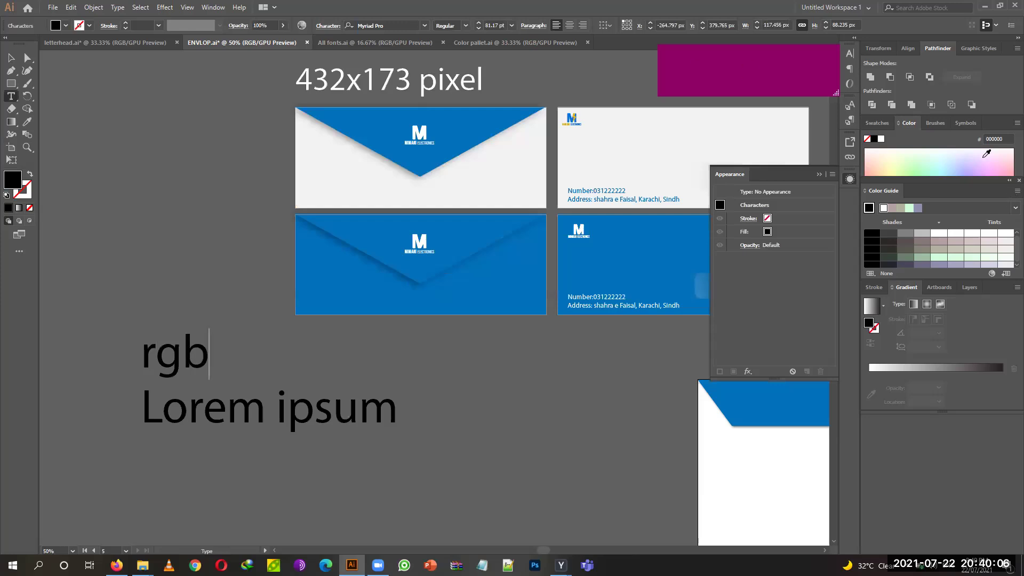
{"action": "triple_click", "coordinate": [289, 415]}
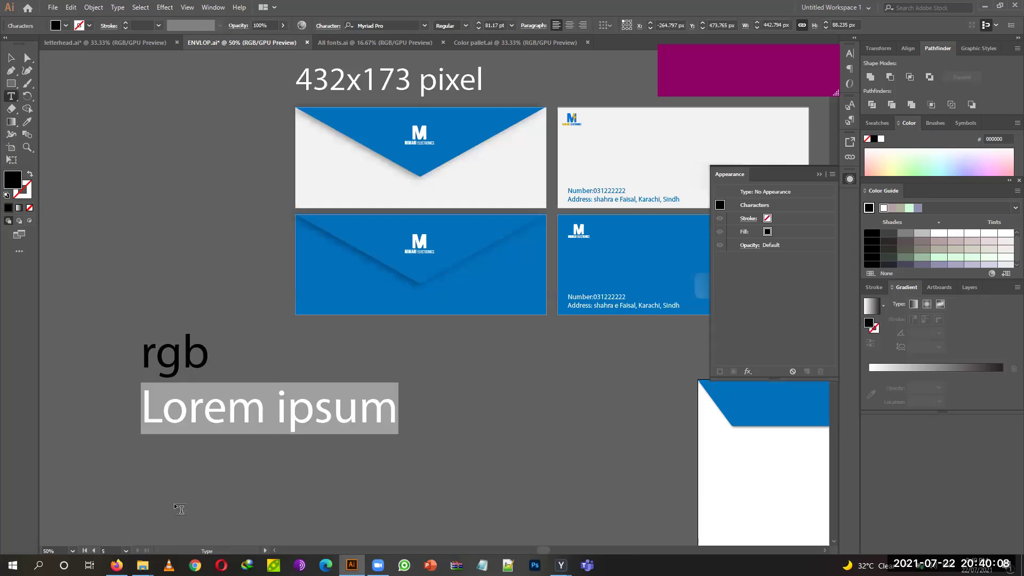
{"action": "type", "text": "cmyk"}
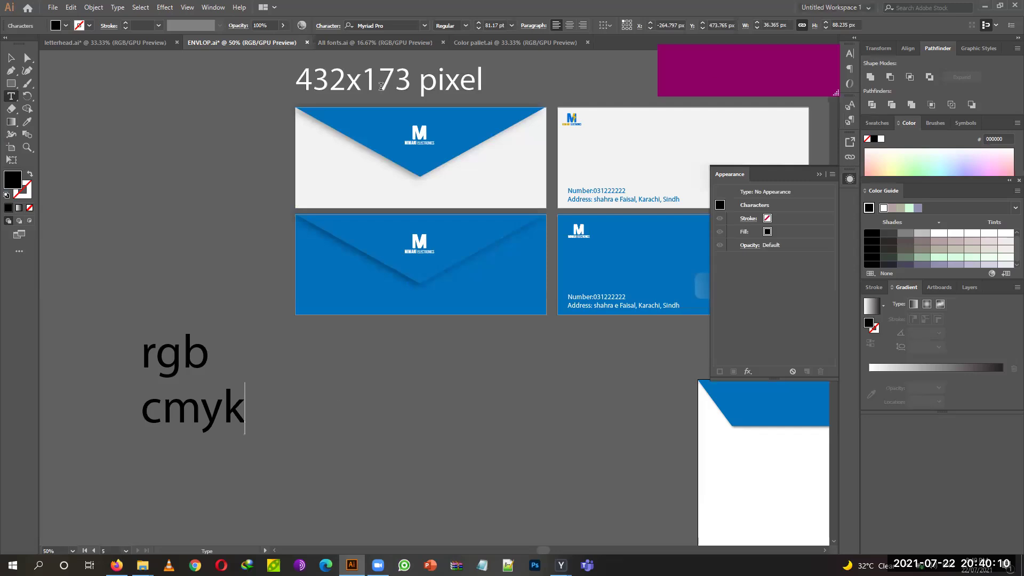
{"action": "left_click", "coordinate": [10, 57]}
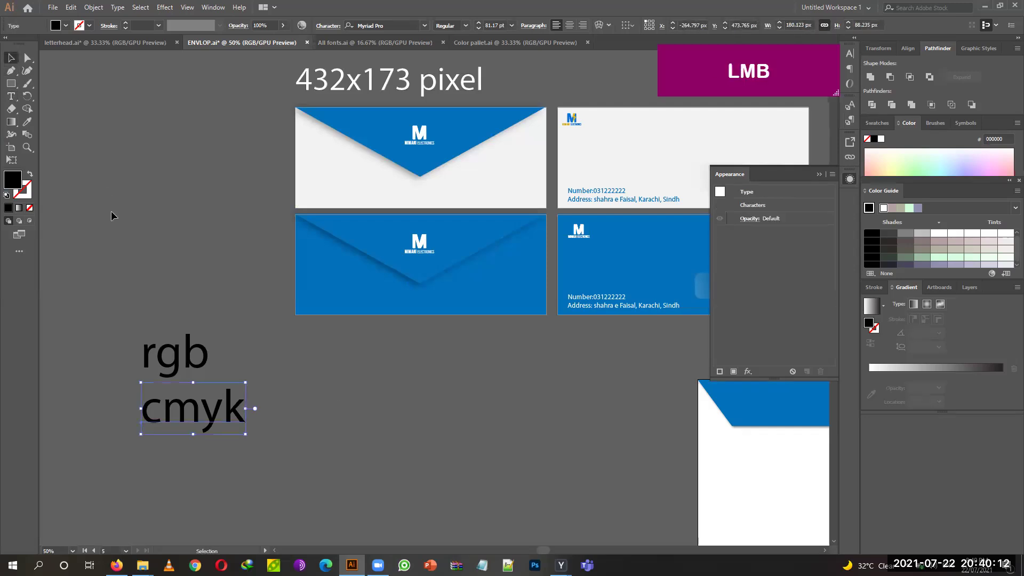
Select the rgb and cmyk texts and delete both from the canvas.
{"action": "left_click", "coordinate": [143, 356]}
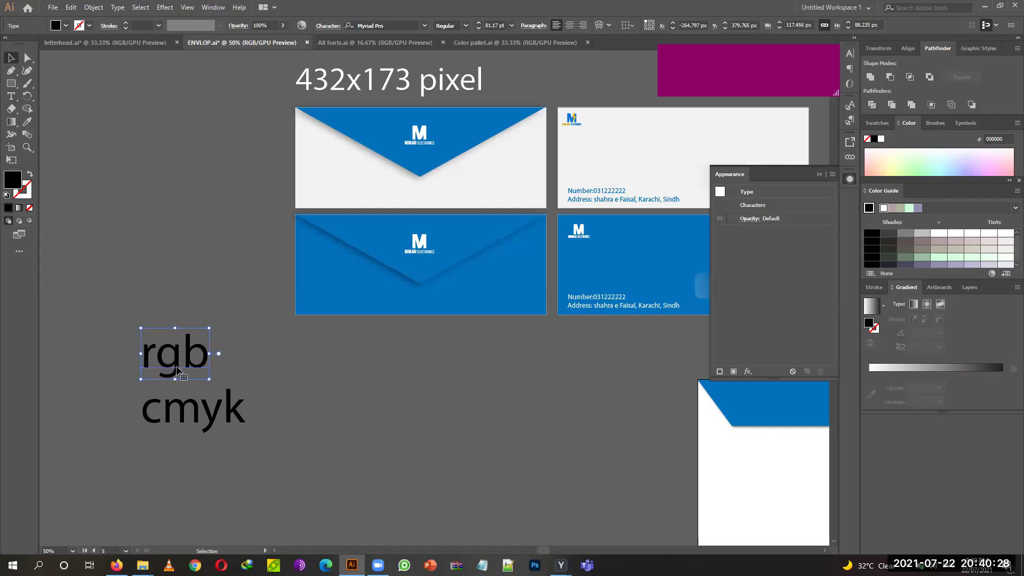
{"action": "left_click", "coordinate": [214, 401]}
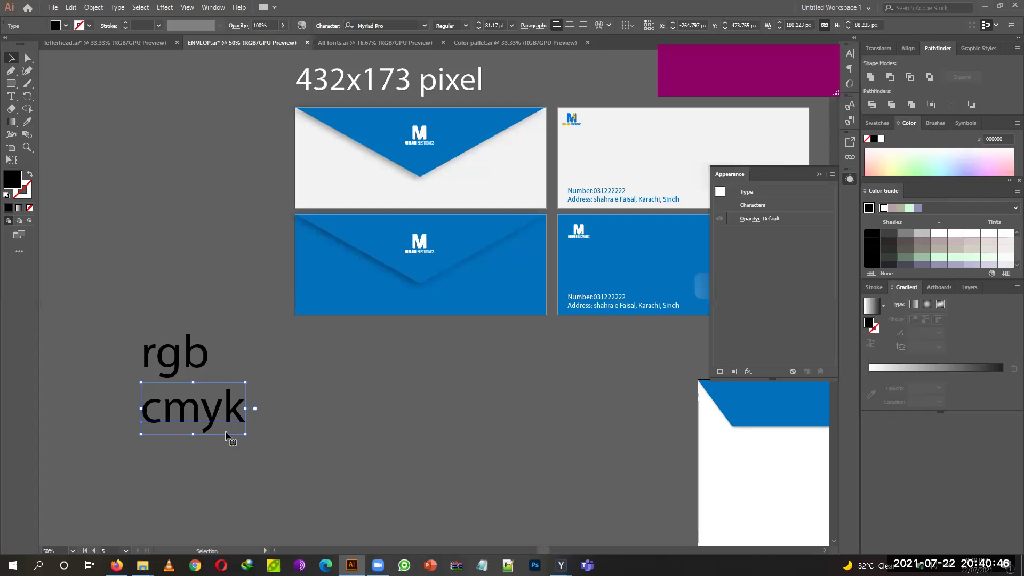
{"action": "left_click", "coordinate": [283, 409]}
{"action": "left_click_drag", "start_coordinate": [283, 409], "coordinate": [195, 454]}
{"action": "key", "text": "Delete"}
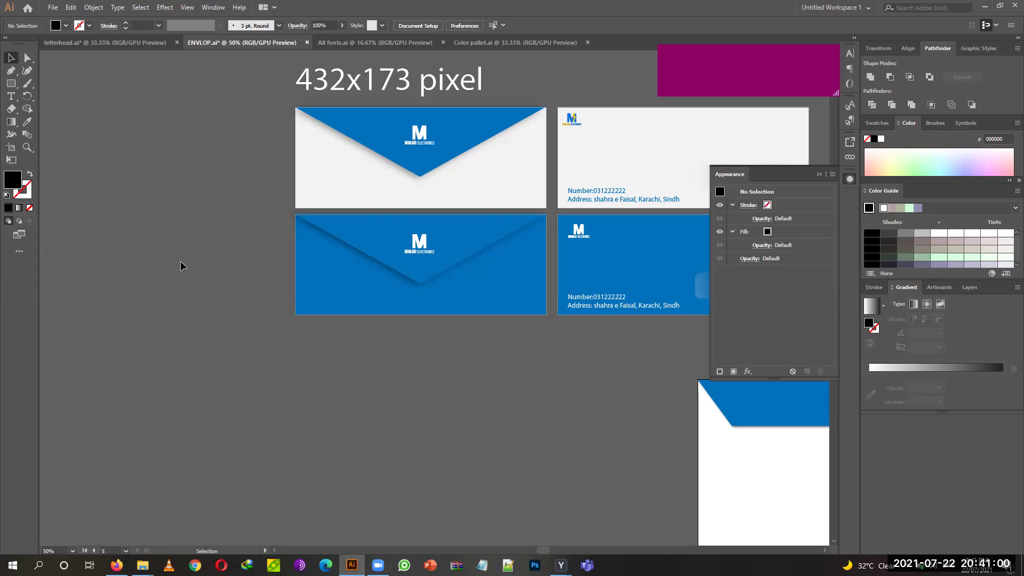
{"action": "left_click", "coordinate": [69, 9]}
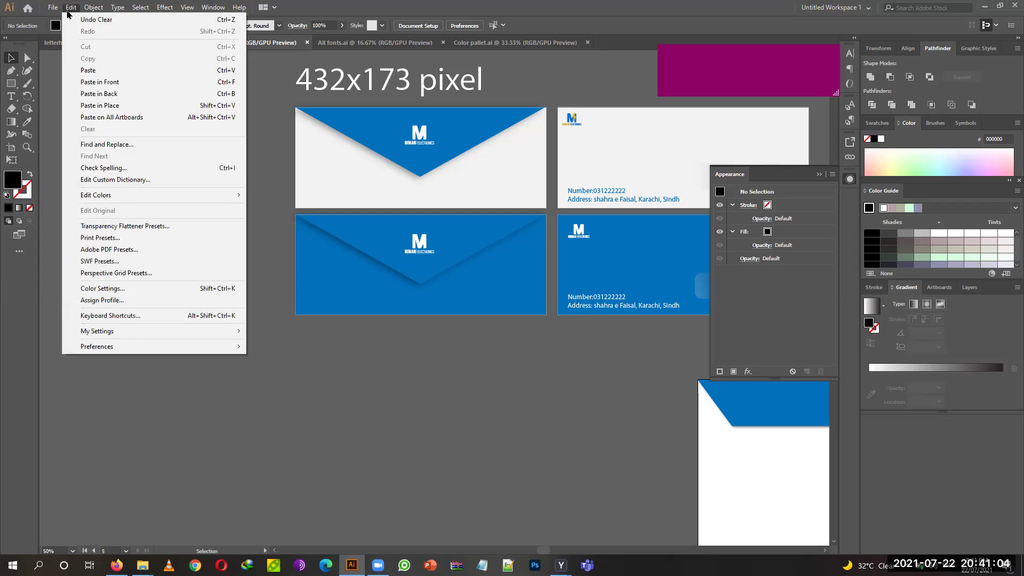
{"action": "left_click", "coordinate": [69, 8]}
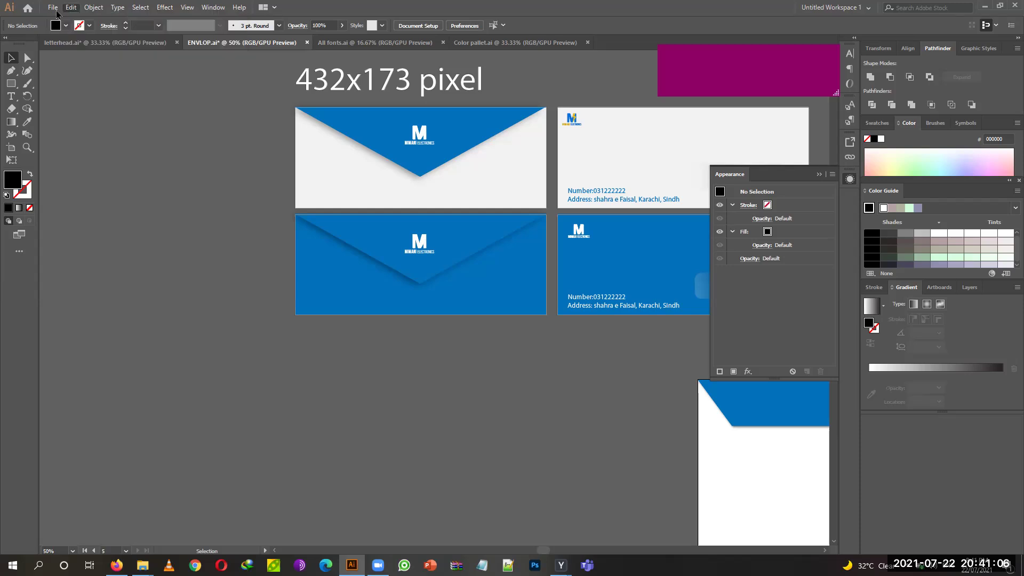
Review the envelope document's colour mode choices, CMYK Color and RGB Color, without changing the mode.
{"action": "left_click", "coordinate": [41, 8]}
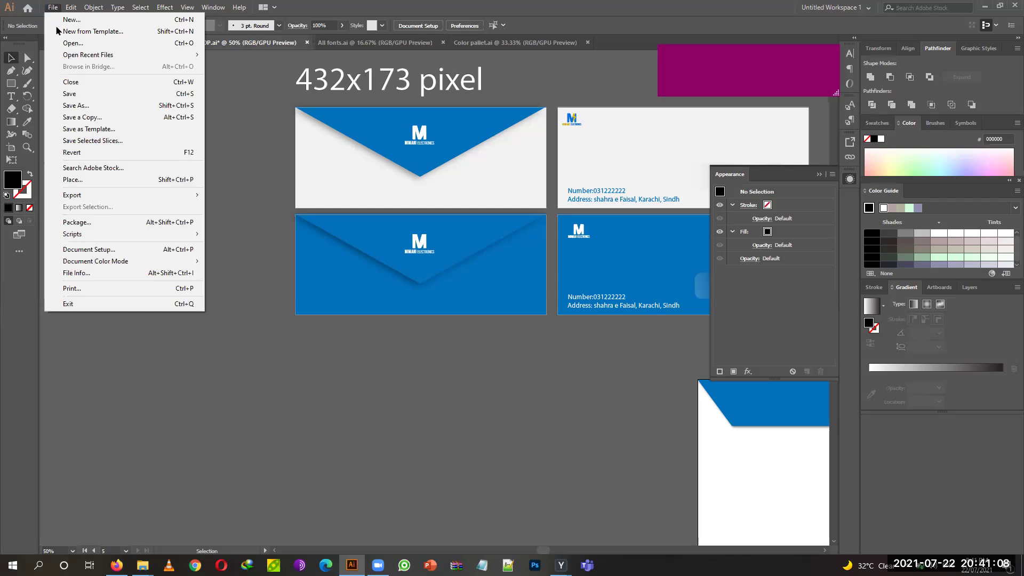
{"action": "mouse_move", "coordinate": [176, 261]}
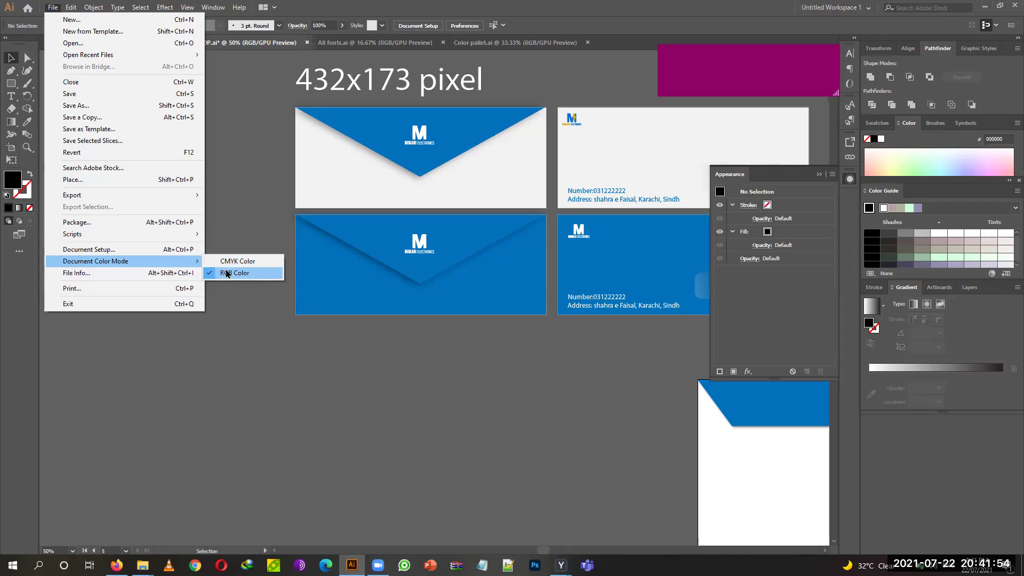
{"action": "left_click", "coordinate": [279, 323]}
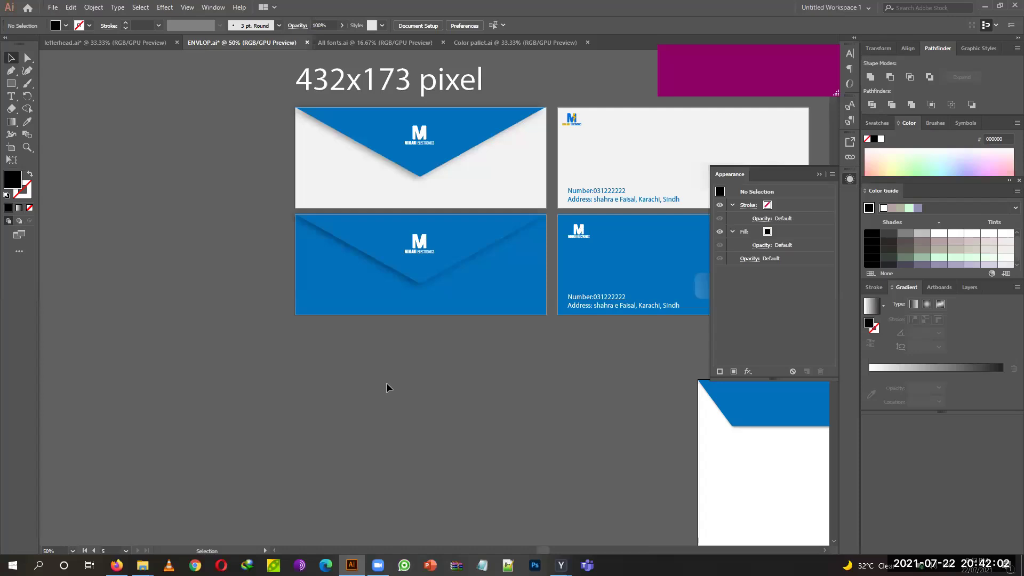
{"action": "left_click_drag", "start_coordinate": [411, 359], "coordinate": [225, 392]}
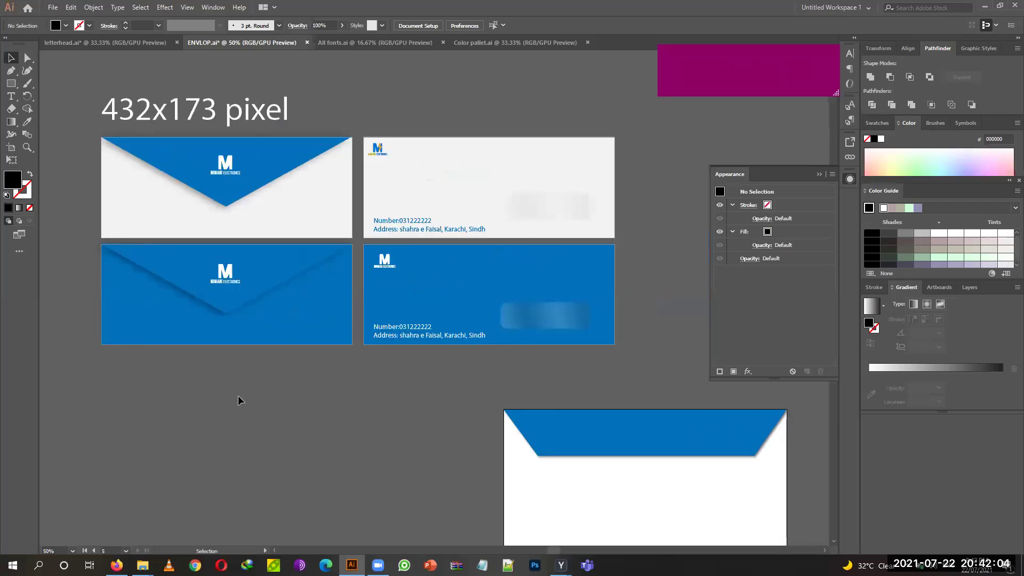
Switch to the All fonts.ai document and examine the font list on the artboard with the red logo.
{"action": "left_click", "coordinate": [341, 43]}
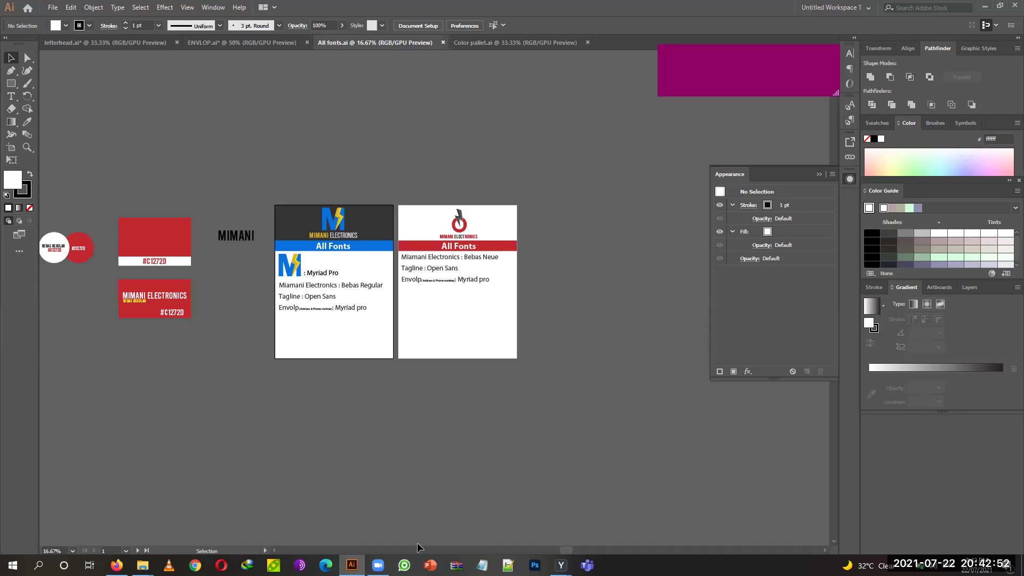
{"action": "mouse_move", "coordinate": [560, 566]}
{"action": "key", "text": "ctrl"}
{"action": "key", "text": "ctrl+plus"}
{"action": "key", "text": "ctrl+plus"}
{"action": "key", "text": "ctrl+plus"}
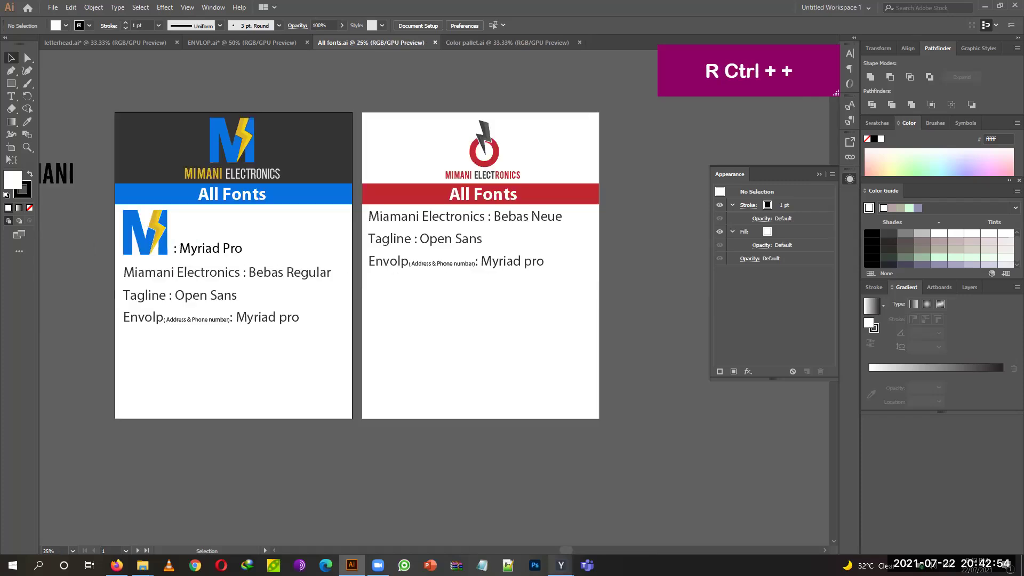
{"action": "key", "text": "space"}
{"action": "left_click_drag", "start_coordinate": [564, 266], "coordinate": [422, 392]}
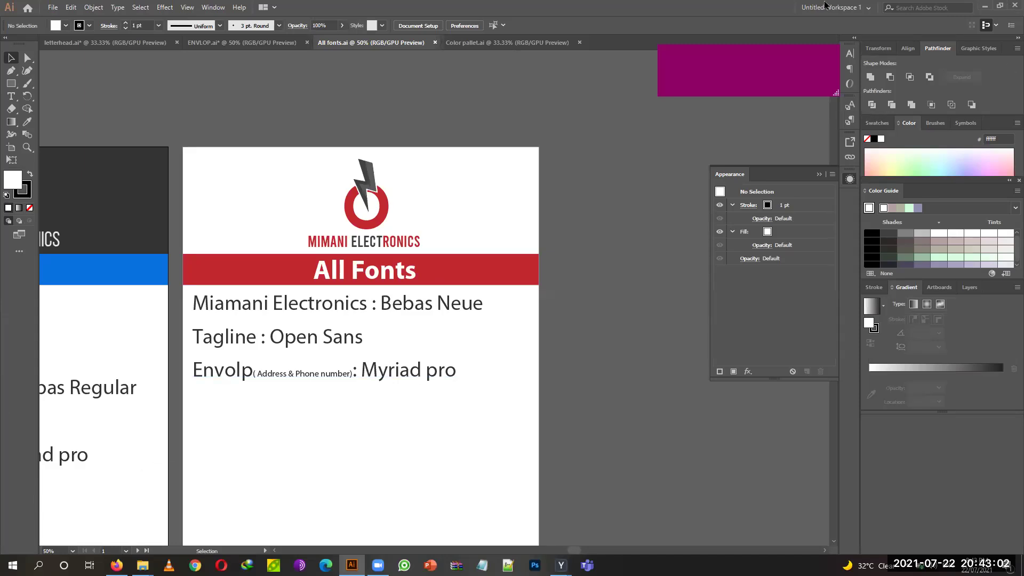
{"action": "scroll", "coordinate": [387, 235], "scroll_direction": "down", "scroll_amount": 2}
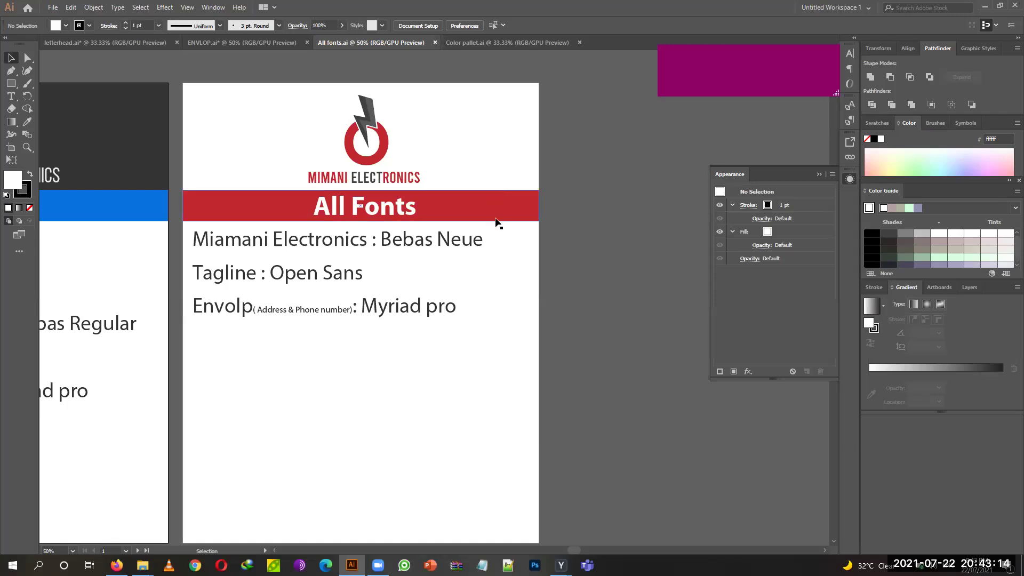
{"action": "scroll", "coordinate": [491, 225], "scroll_direction": "down", "scroll_amount": 2}
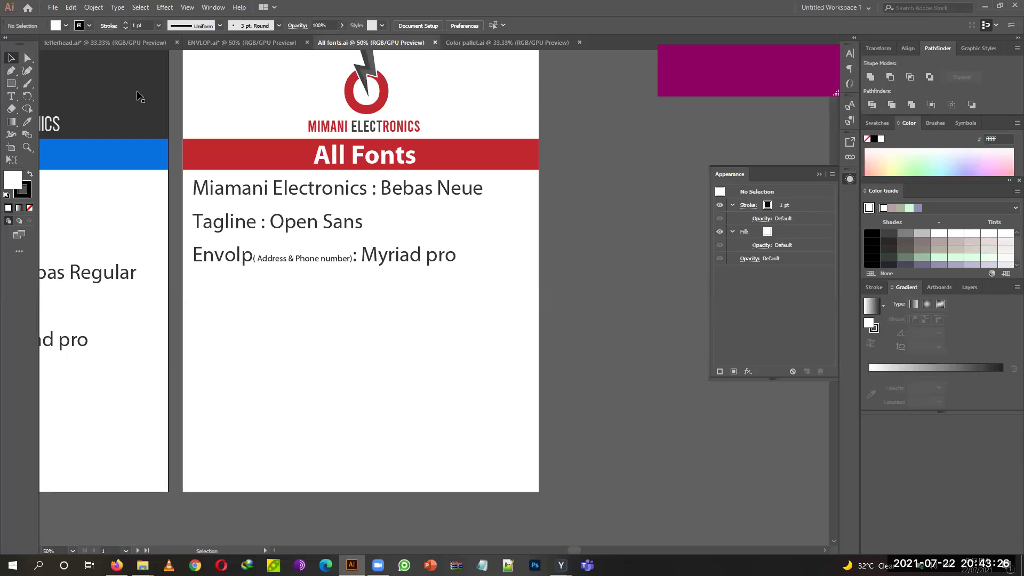
{"action": "scroll", "coordinate": [266, 260], "scroll_direction": "up", "scroll_amount": 1}
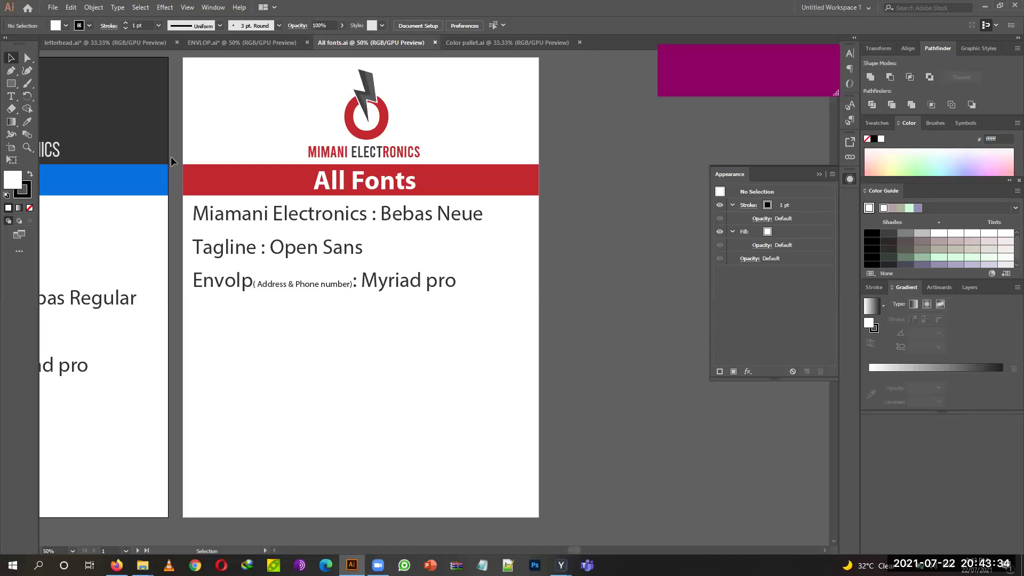
Copy the font name Bebas Regular from the MIMANI ELECTRONICS logo text on the red-logo artboard.
{"action": "left_click", "coordinate": [339, 154]}
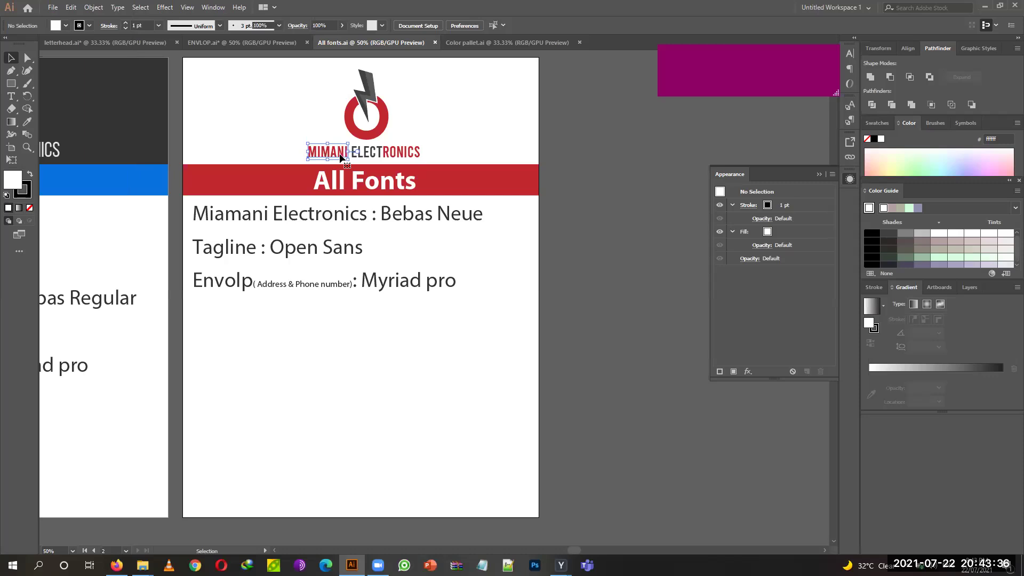
{"action": "left_click", "coordinate": [396, 155]}
{"action": "left_click", "coordinate": [396, 156]}
{"action": "left_click", "coordinate": [572, 306]}
{"action": "left_click", "coordinate": [273, 223]}
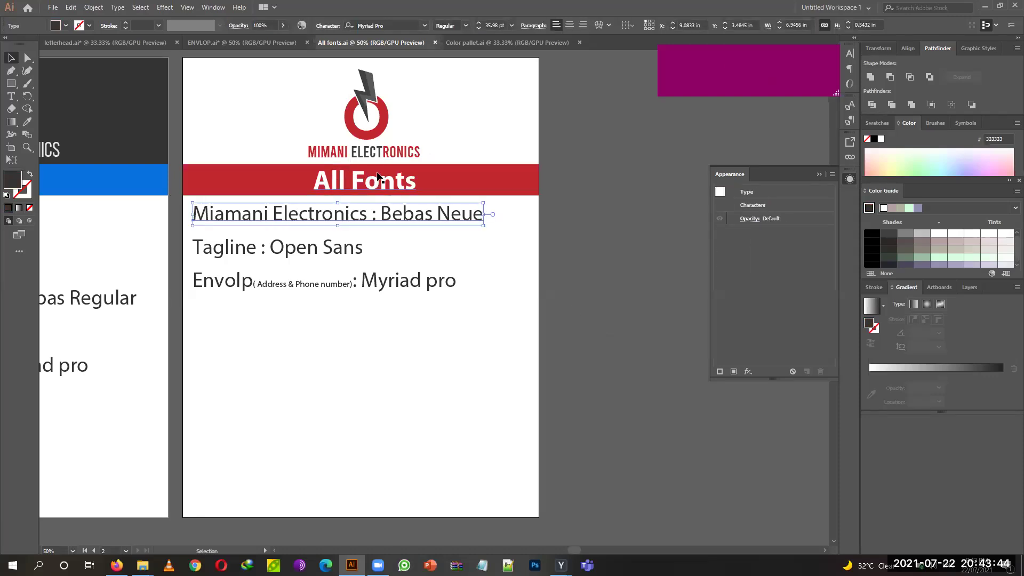
{"action": "left_click", "coordinate": [401, 155]}
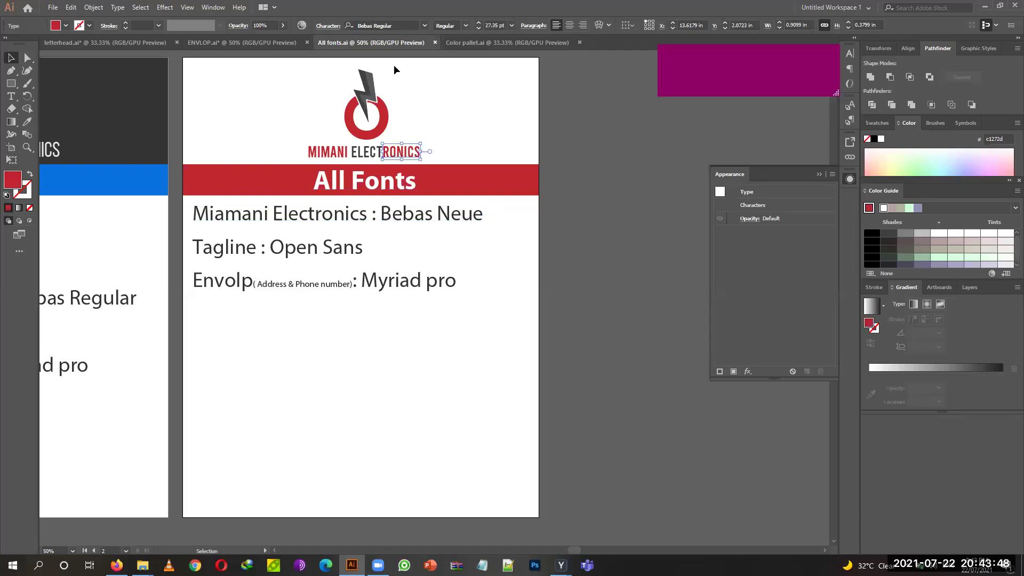
{"action": "left_click", "coordinate": [384, 25]}
{"action": "key", "text": "ctrl+c"}
{"action": "key", "text": "ctrl"}
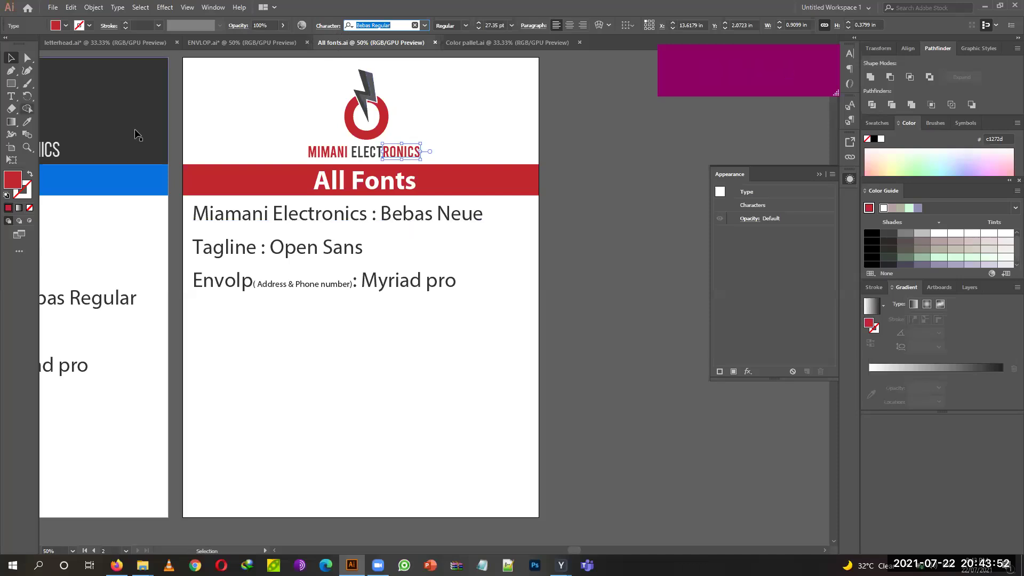
Replace "Bebas Neue" in the Miamani Electronics line with the copied name "Bebas Regular".
{"action": "left_click", "coordinate": [11, 96]}
{"action": "left_click_drag", "start_coordinate": [380, 214], "coordinate": [570, 228]}
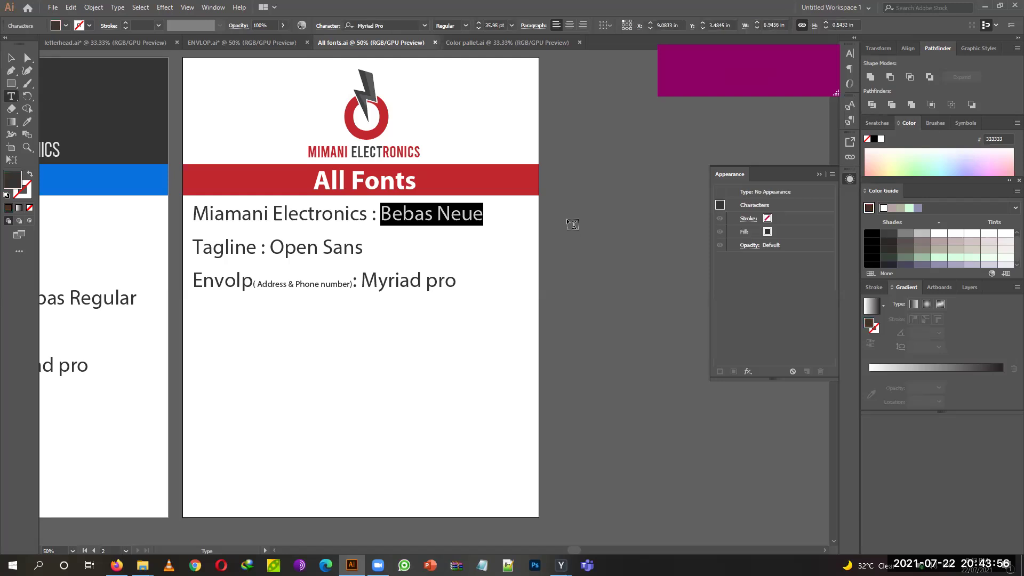
{"action": "key", "text": "ctrl+v"}
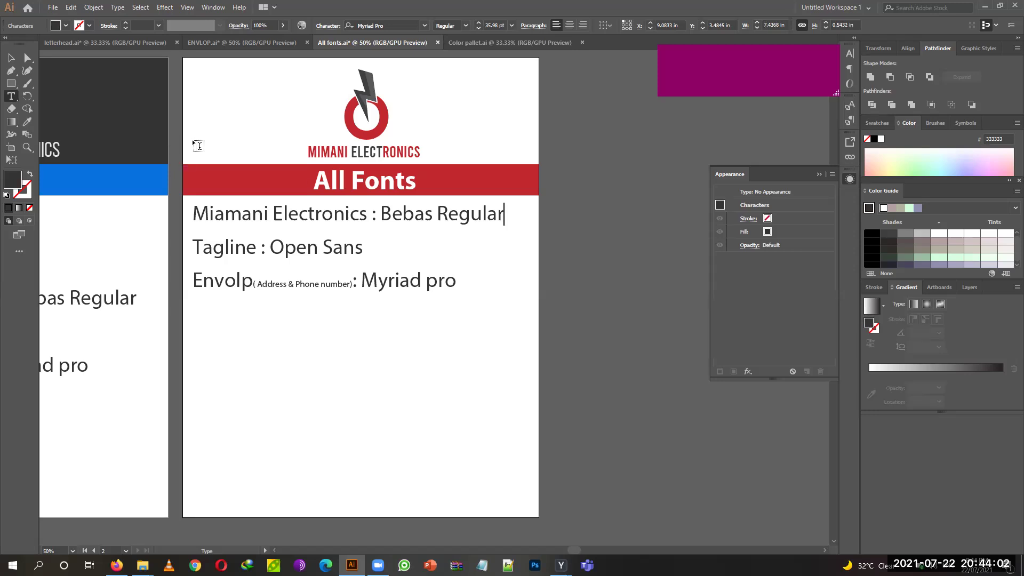
{"action": "left_click", "coordinate": [11, 57]}
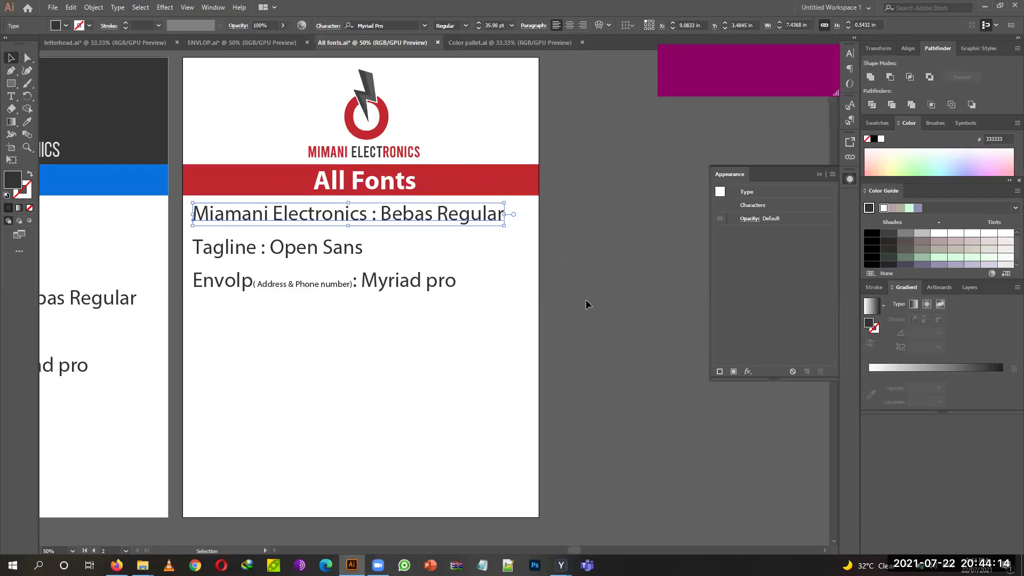
Check the Tagline and Envolp font lines and undo the accidental move of the white sample circle.
{"action": "left_click", "coordinate": [300, 249]}
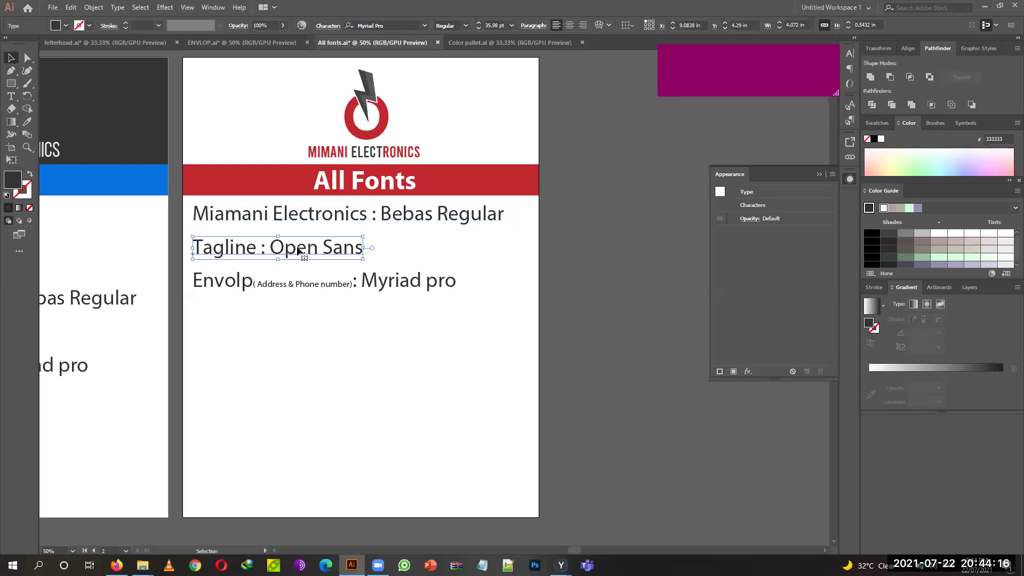
{"action": "left_click", "coordinate": [231, 285]}
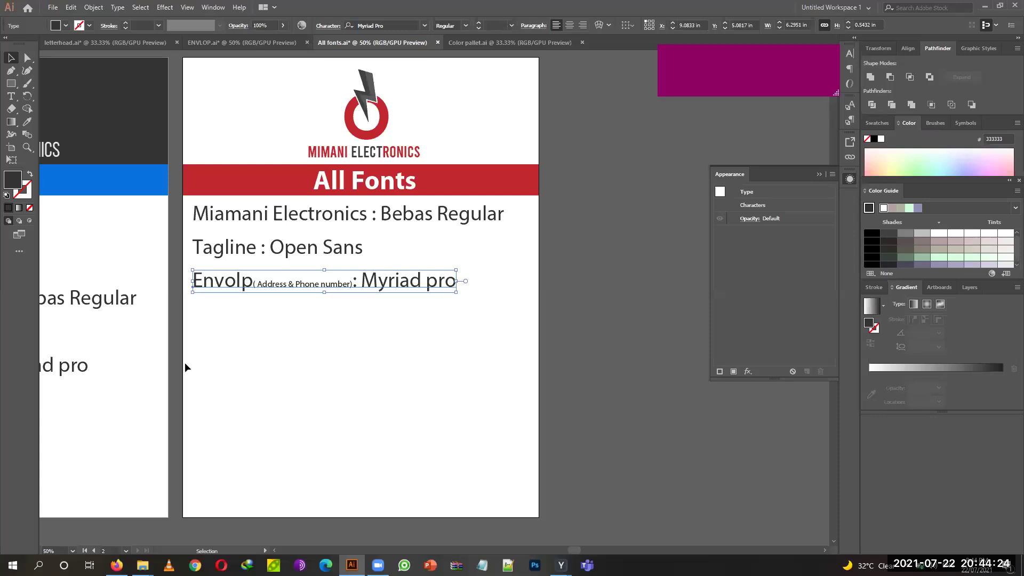
{"action": "left_click_drag", "start_coordinate": [347, 302], "coordinate": [677, 375]}
{"action": "left_click_drag", "start_coordinate": [166, 314], "coordinate": [219, 292]}
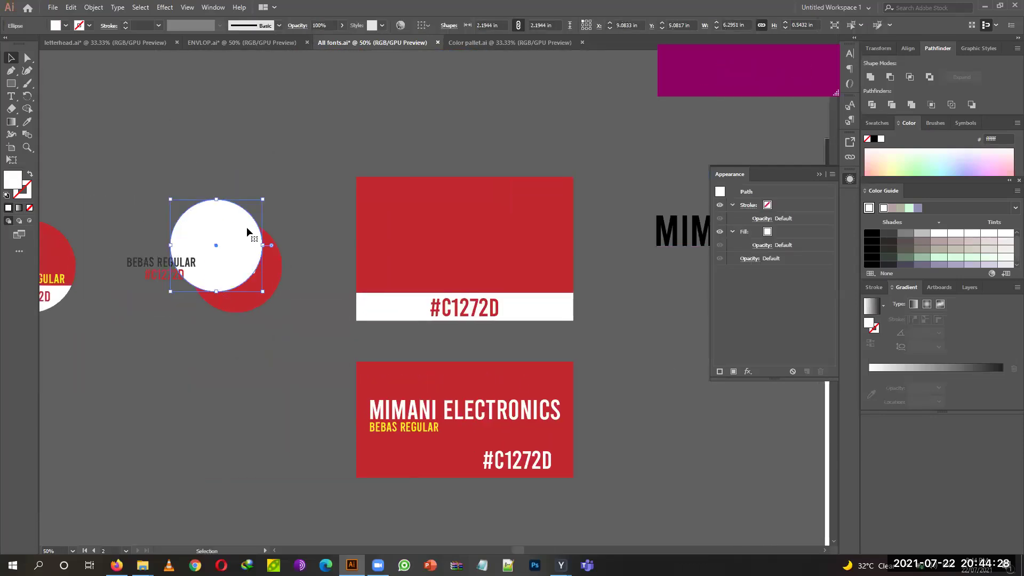
{"action": "key", "text": "ctrl+z"}
Duplicate the red MIMANI ELECTRONICS card with its texts, placing the copy diagonally below the original.
{"action": "left_click_drag", "start_coordinate": [244, 462], "coordinate": [314, 412]}
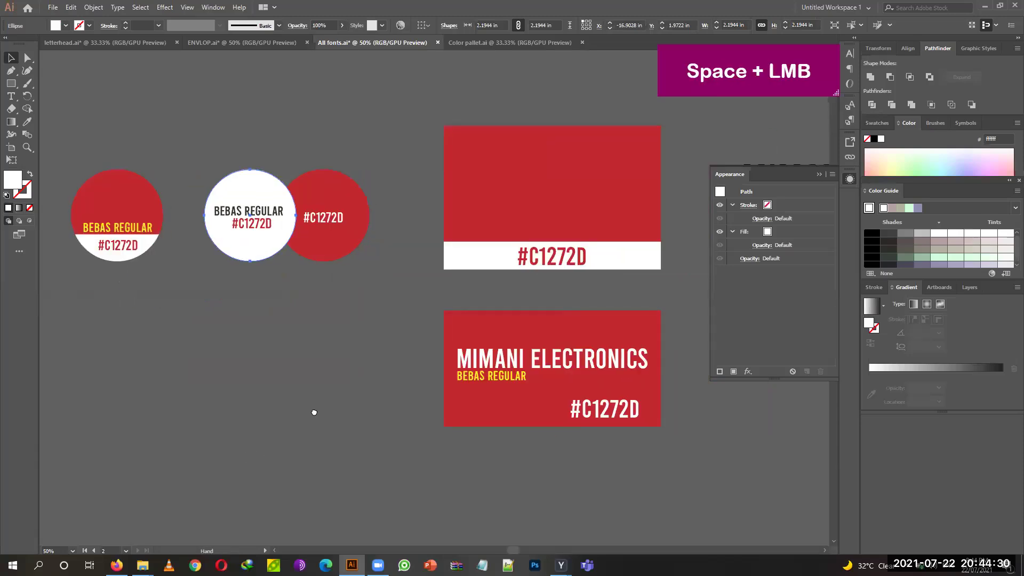
{"action": "left_click_drag", "start_coordinate": [503, 471], "coordinate": [315, 415]}
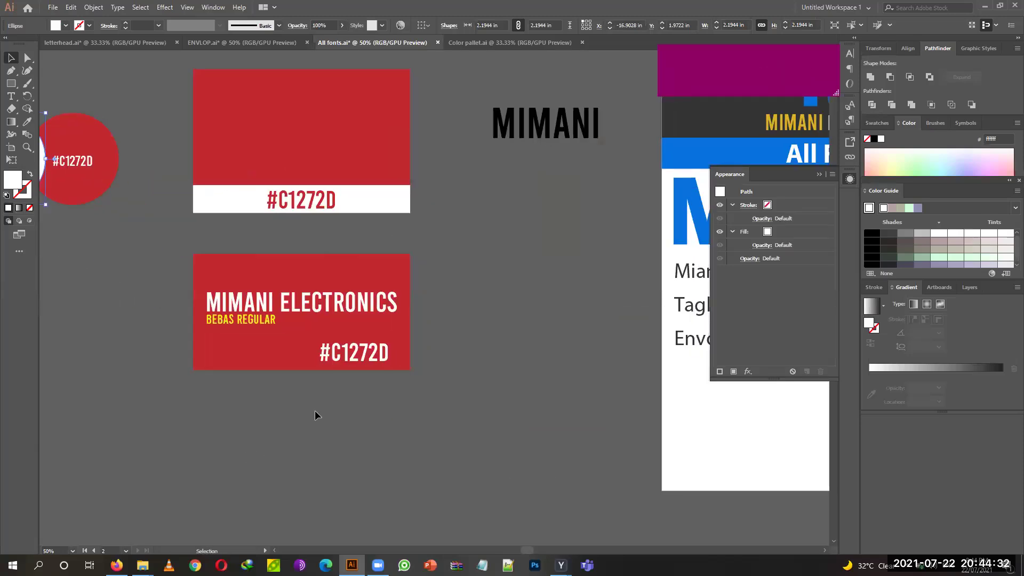
{"action": "left_click_drag", "start_coordinate": [322, 482], "coordinate": [280, 355]}
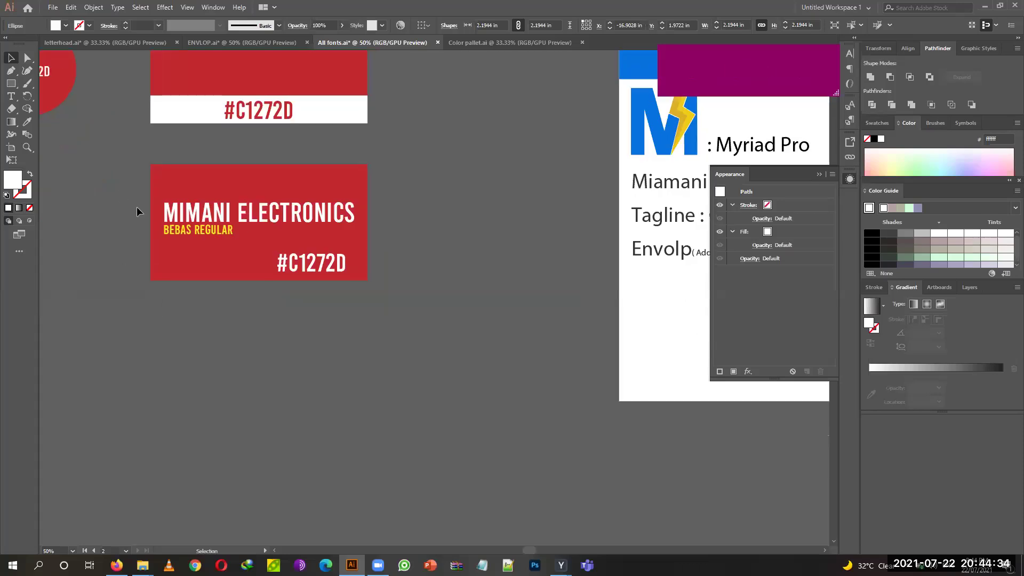
{"action": "left_click", "coordinate": [306, 222]}
{"action": "left_click_drag", "start_coordinate": [305, 219], "coordinate": [412, 365]}
{"action": "left_click", "coordinate": [126, 141]}
Fill the duplicated card's background rectangle with the blue swatch 0071bc and deselect it.
{"action": "left_click", "coordinate": [441, 351]}
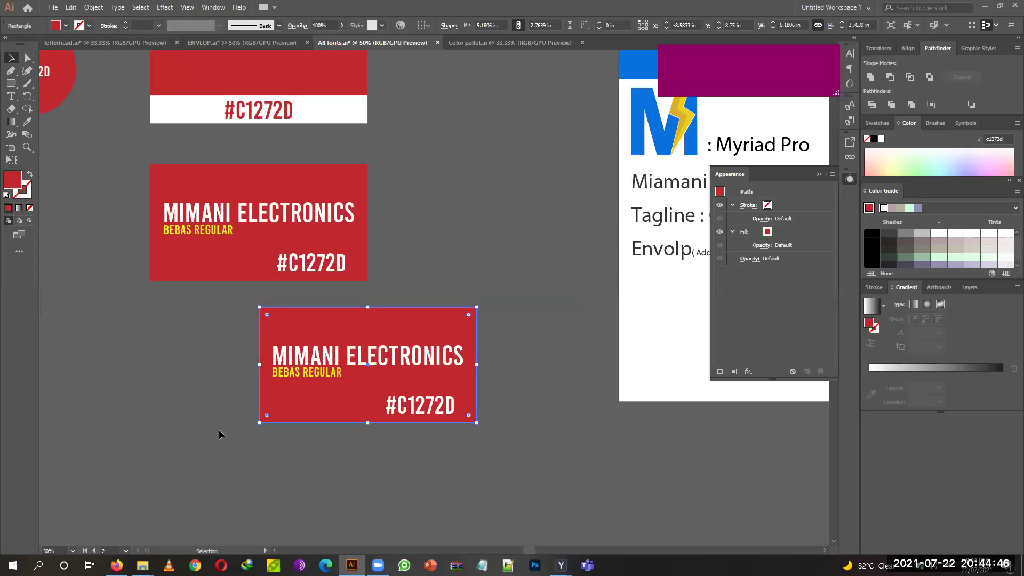
{"action": "left_click", "coordinate": [65, 26]}
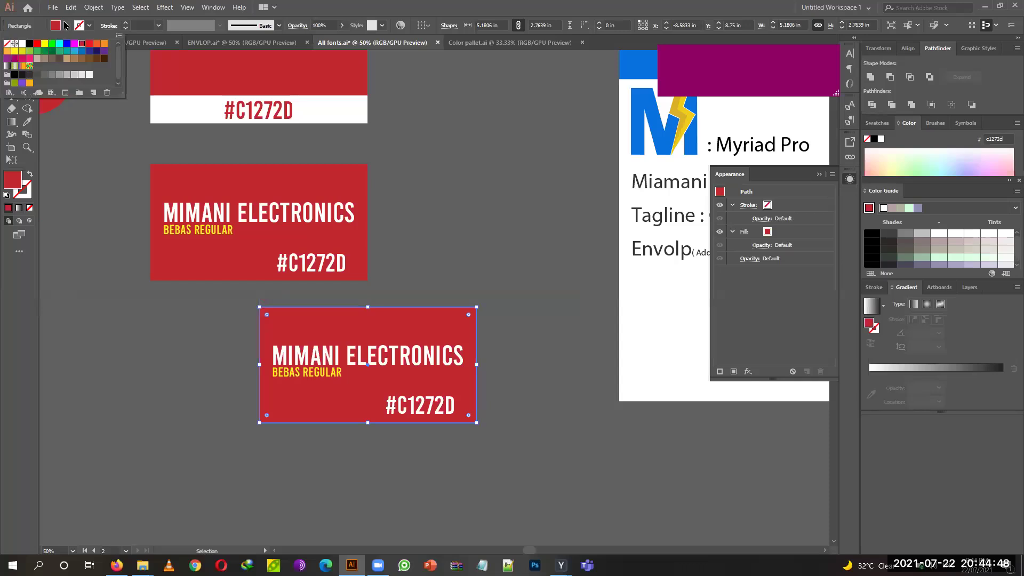
{"action": "left_click", "coordinate": [82, 51]}
{"action": "left_click", "coordinate": [115, 414]}
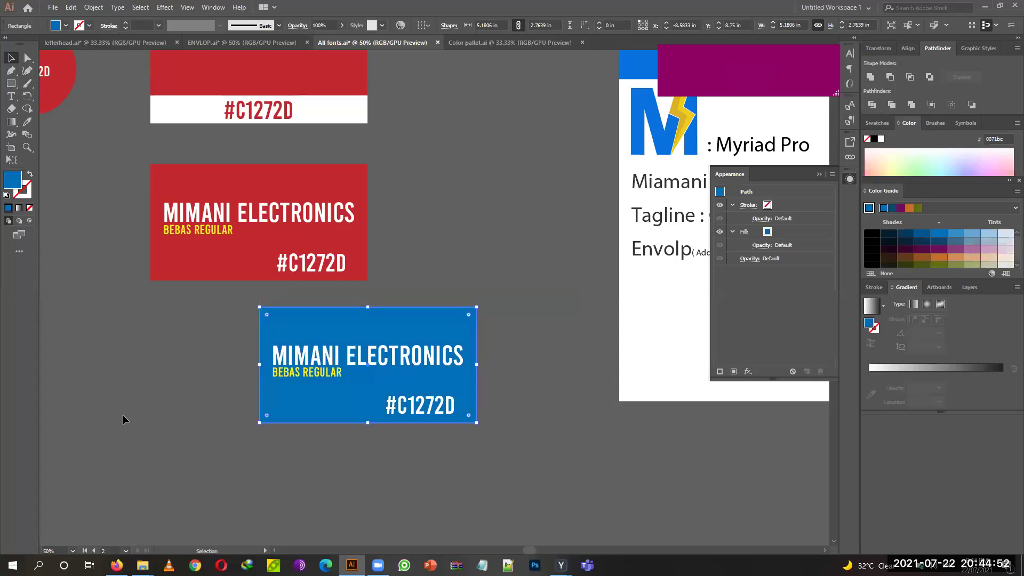
{"action": "left_click", "coordinate": [447, 462]}
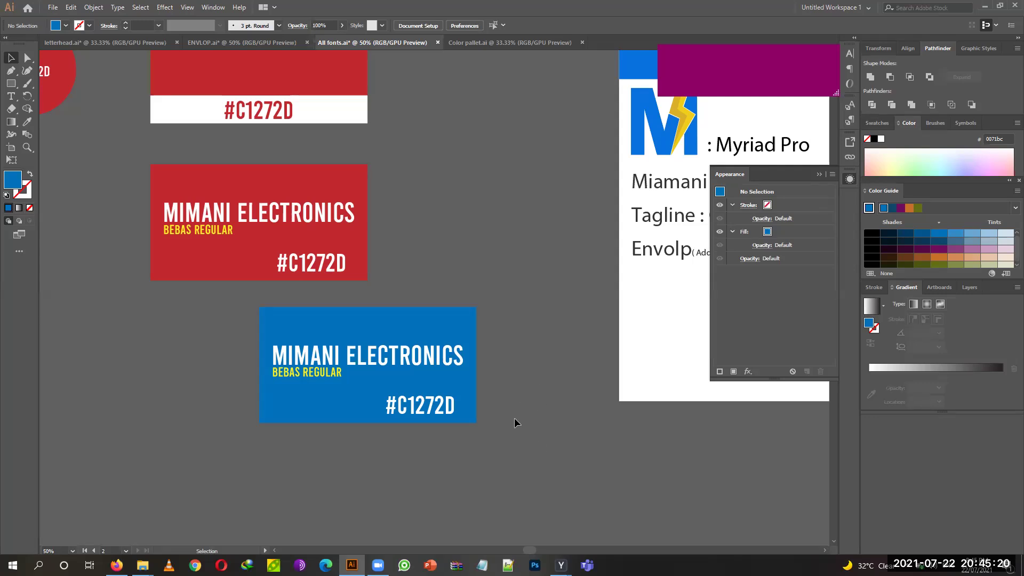
Examine the blue card's elements one by one: the MIMANI ELECTRONICS title, the BEBAS REGULAR label and the background.
{"action": "key", "text": "space"}
{"action": "left_click_drag", "start_coordinate": [537, 480], "coordinate": [543, 252]}
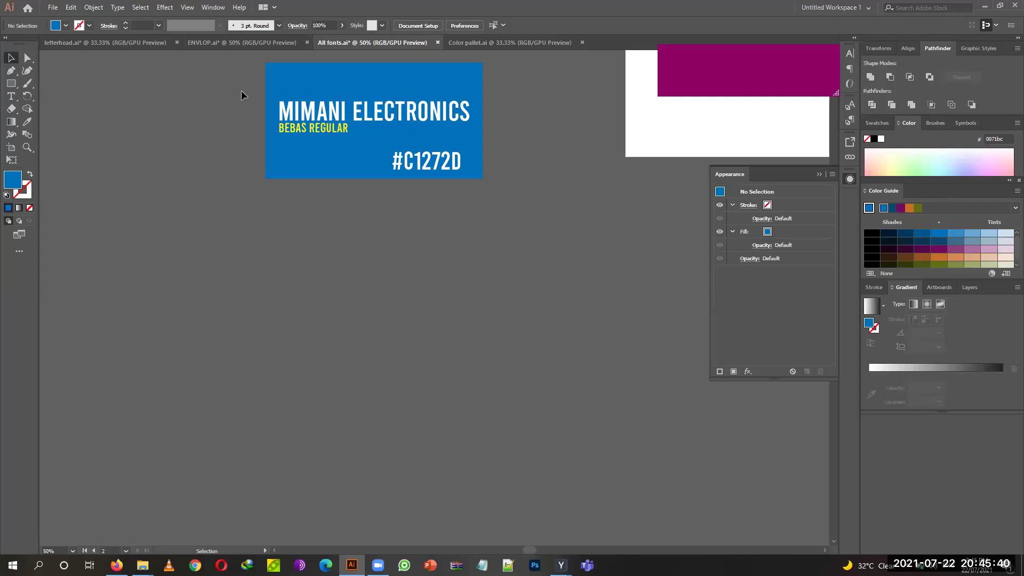
{"action": "left_click_drag", "start_coordinate": [216, 97], "coordinate": [406, 235]}
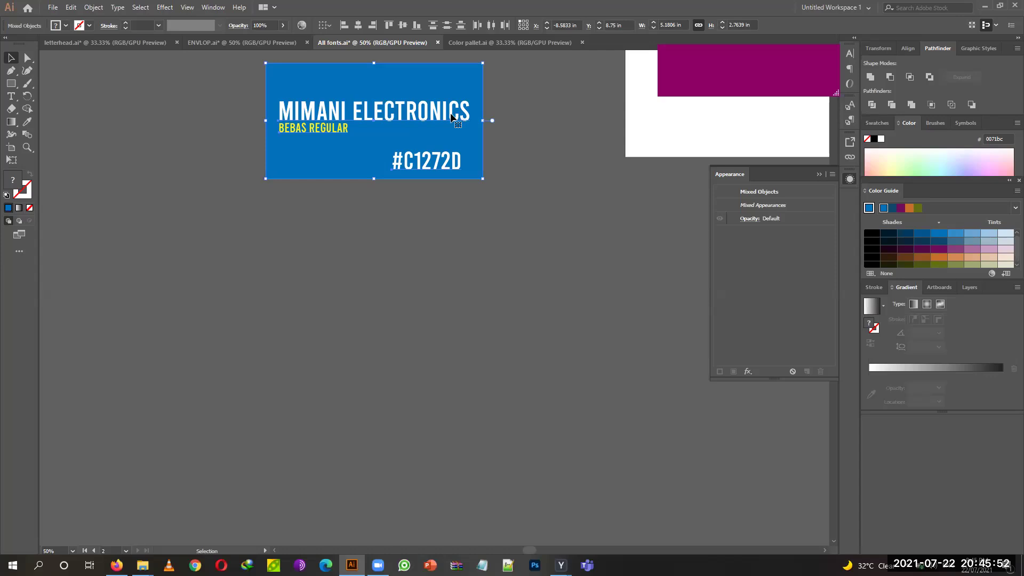
{"action": "left_click", "coordinate": [468, 266]}
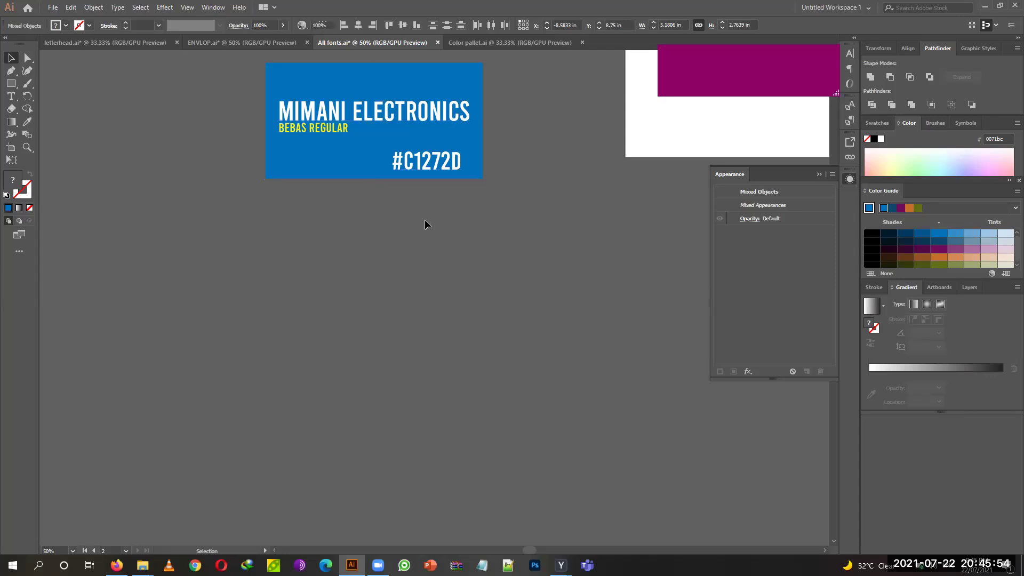
{"action": "left_click", "coordinate": [352, 116]}
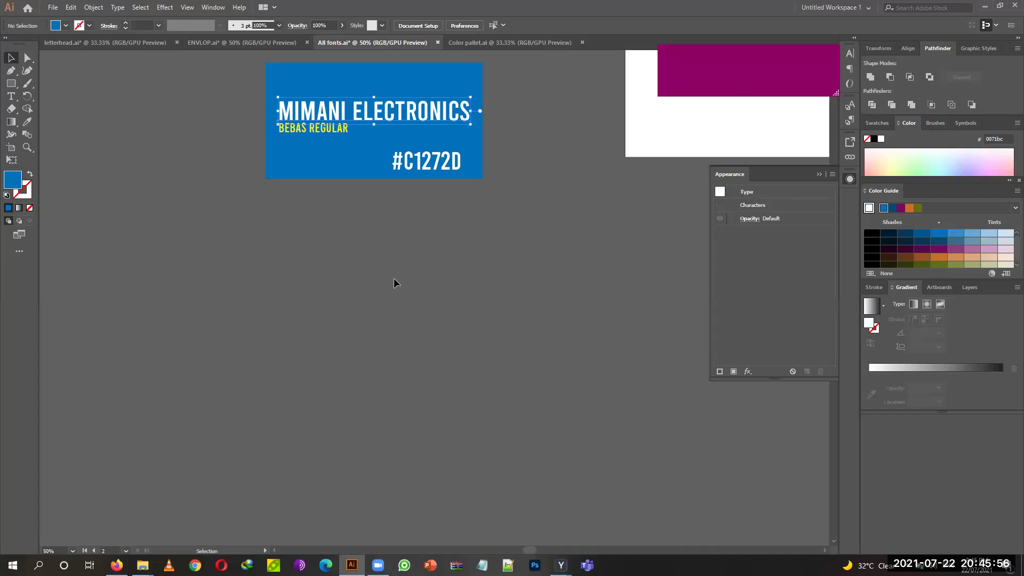
{"action": "left_click", "coordinate": [379, 254]}
{"action": "left_click", "coordinate": [322, 133]}
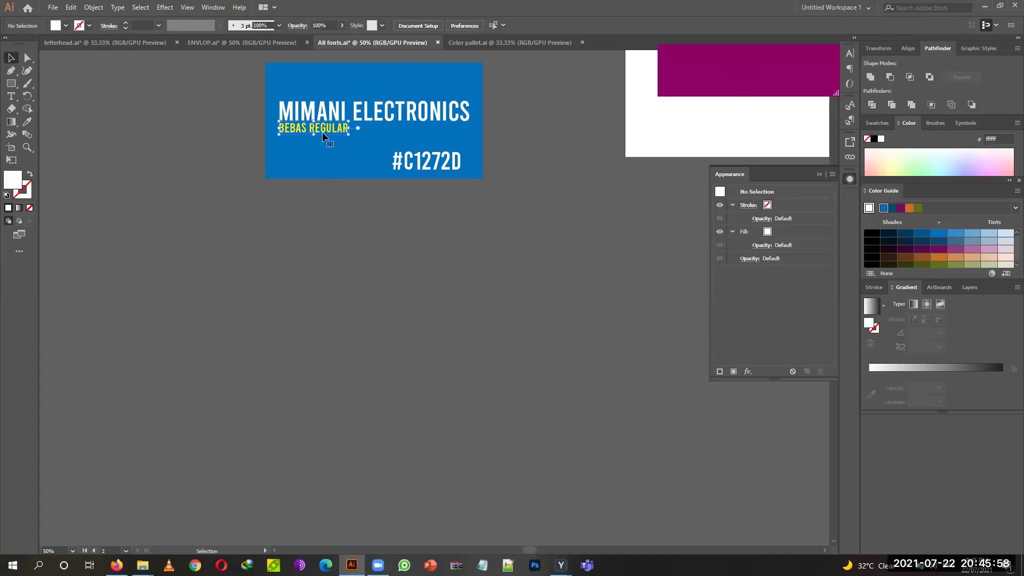
{"action": "left_click", "coordinate": [322, 135]}
{"action": "left_click", "coordinate": [331, 123]}
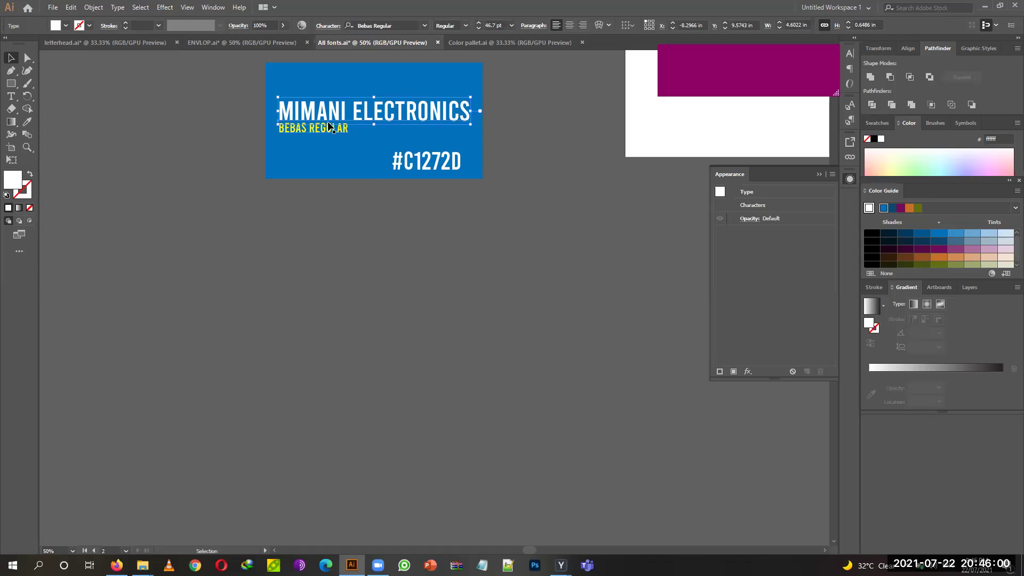
{"action": "left_click", "coordinate": [324, 129]}
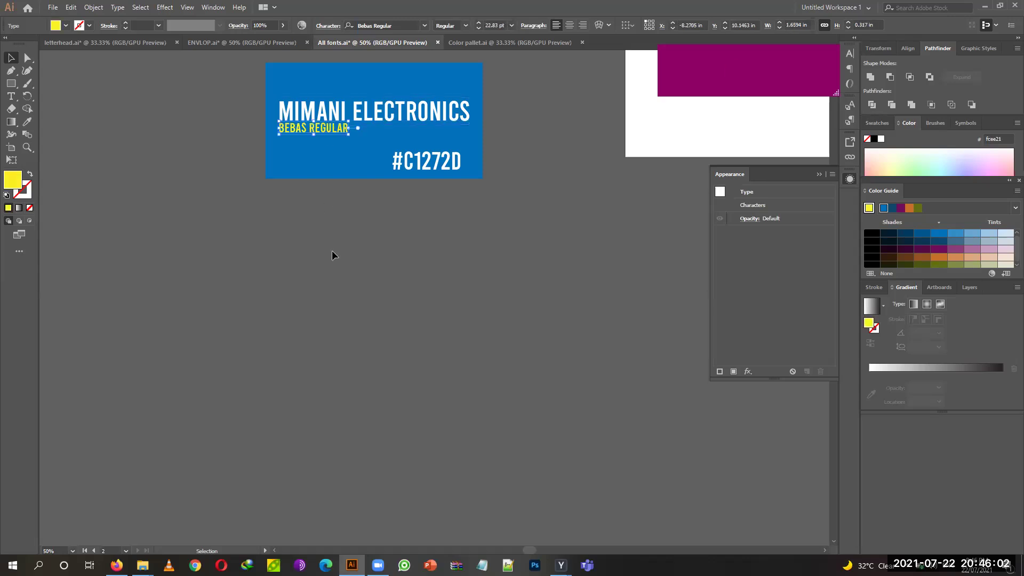
{"action": "left_click", "coordinate": [376, 228]}
{"action": "left_click", "coordinate": [476, 166]}
{"action": "key", "text": "space"}
{"action": "left_click_drag", "start_coordinate": [532, 125], "coordinate": [570, 369]}
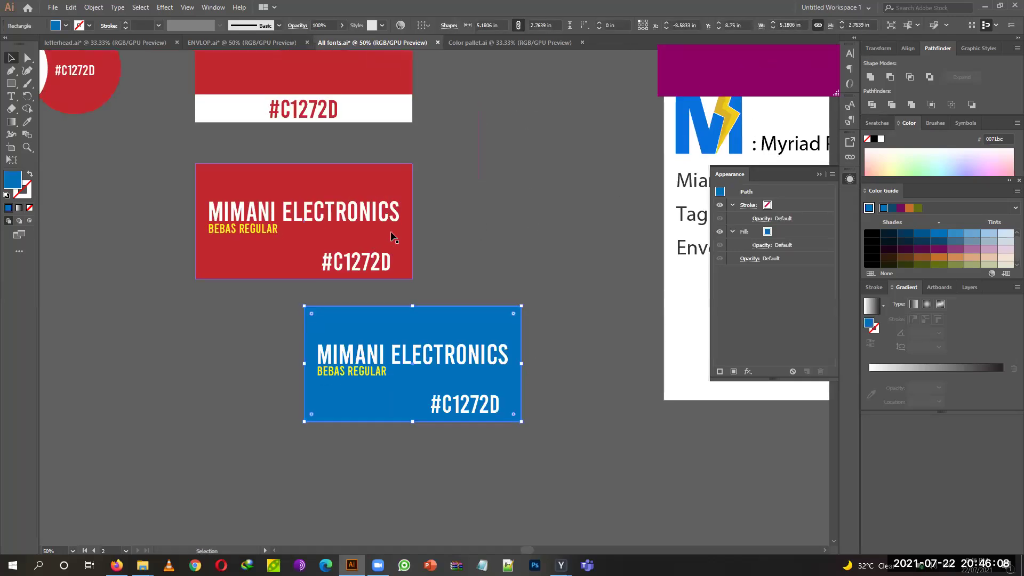
Copy the hex code of the blue card's background fill, leaving its colour as it is.
{"action": "left_click", "coordinate": [414, 188]}
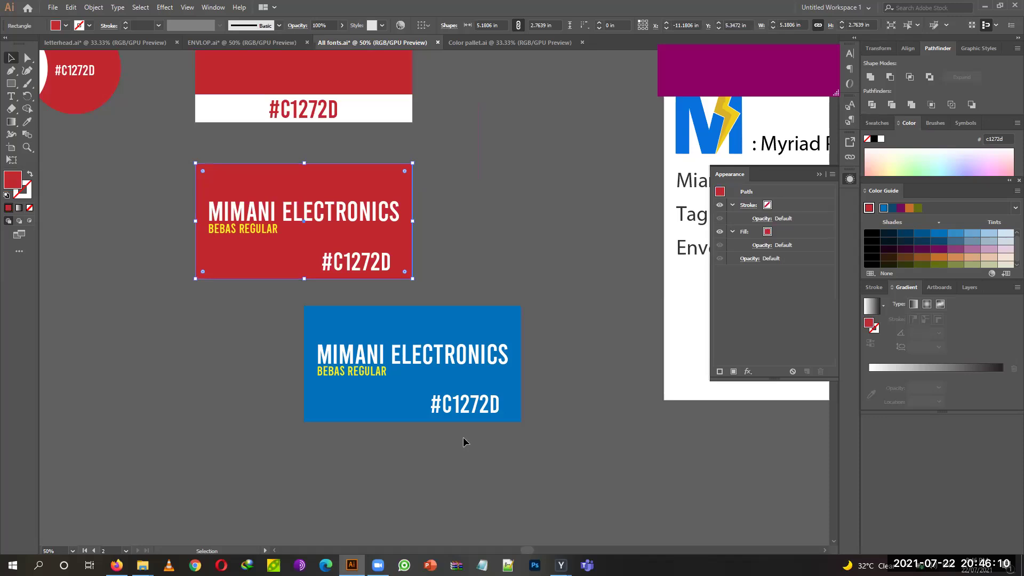
{"action": "left_click", "coordinate": [477, 414]}
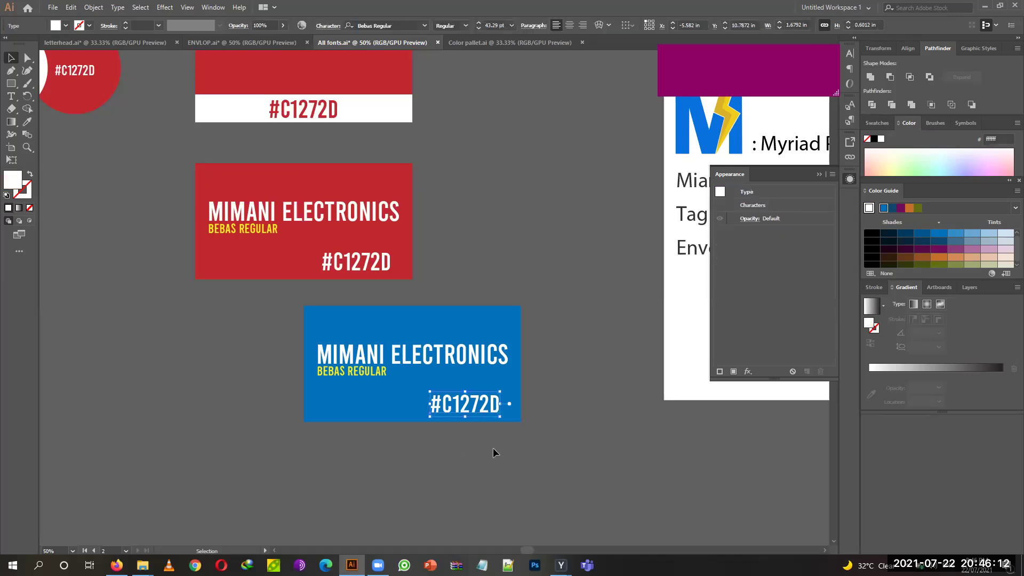
{"action": "left_click", "coordinate": [401, 471]}
{"action": "left_click", "coordinate": [393, 315]}
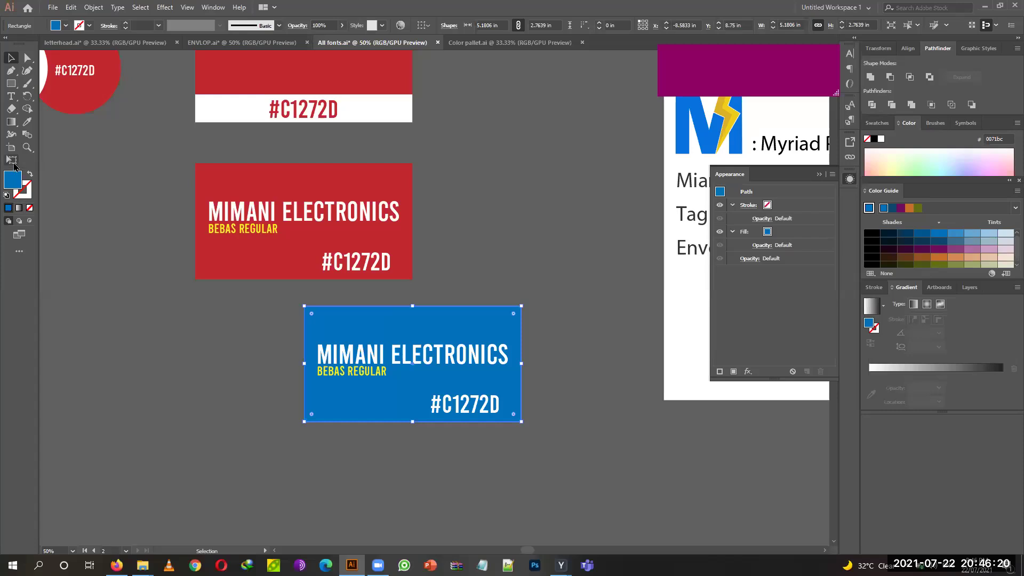
{"action": "double_click", "coordinate": [14, 185]}
{"action": "key", "text": "ctrl+c"}
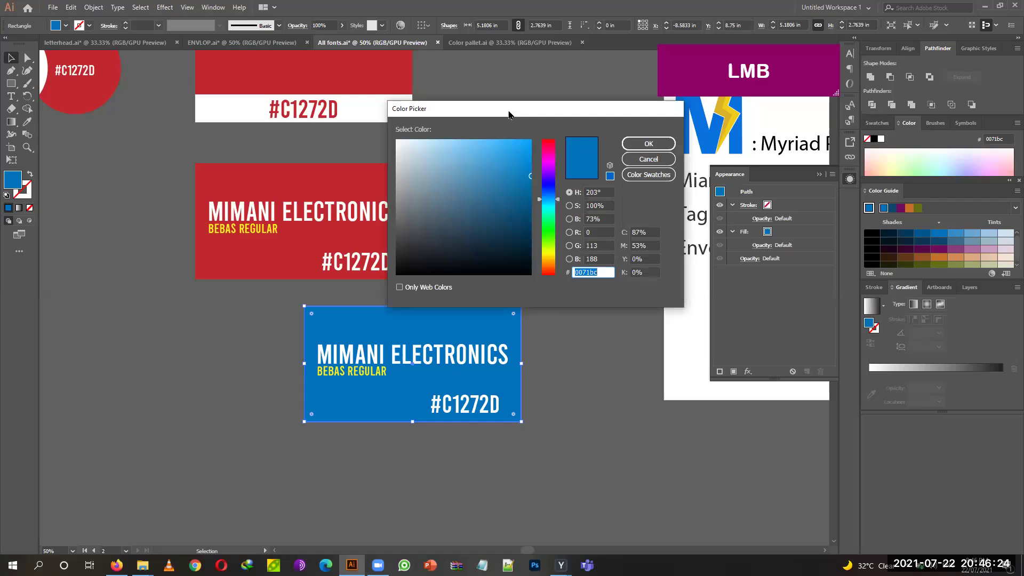
{"action": "left_click_drag", "start_coordinate": [510, 115], "coordinate": [435, 158]}
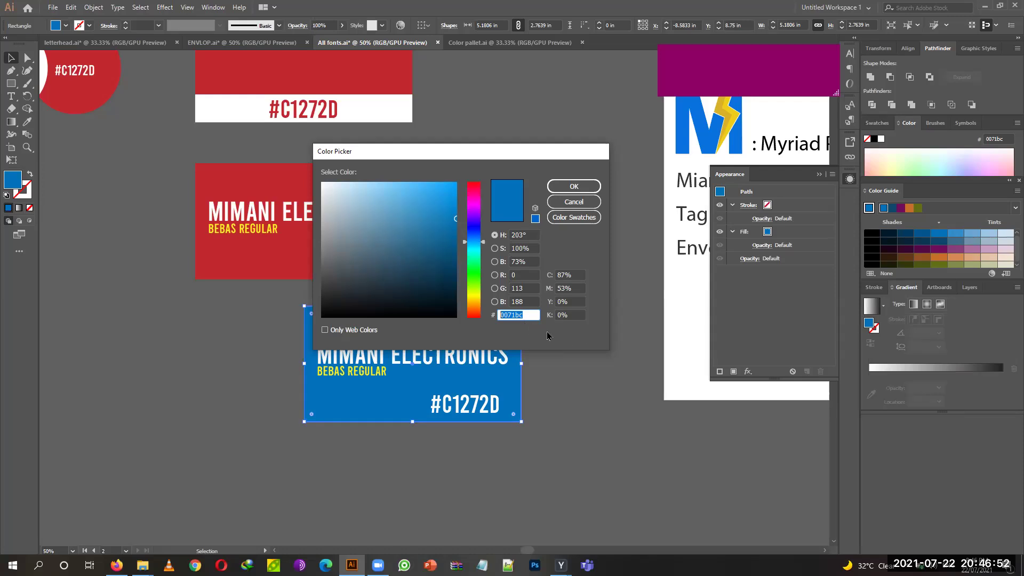
{"action": "left_click", "coordinate": [527, 314]}
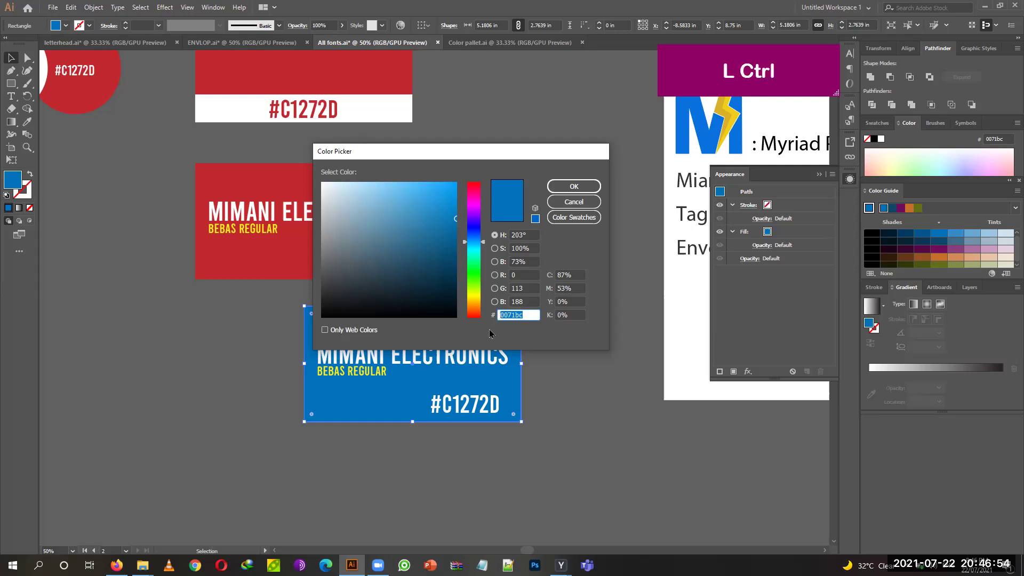
{"action": "left_click", "coordinate": [574, 201]}
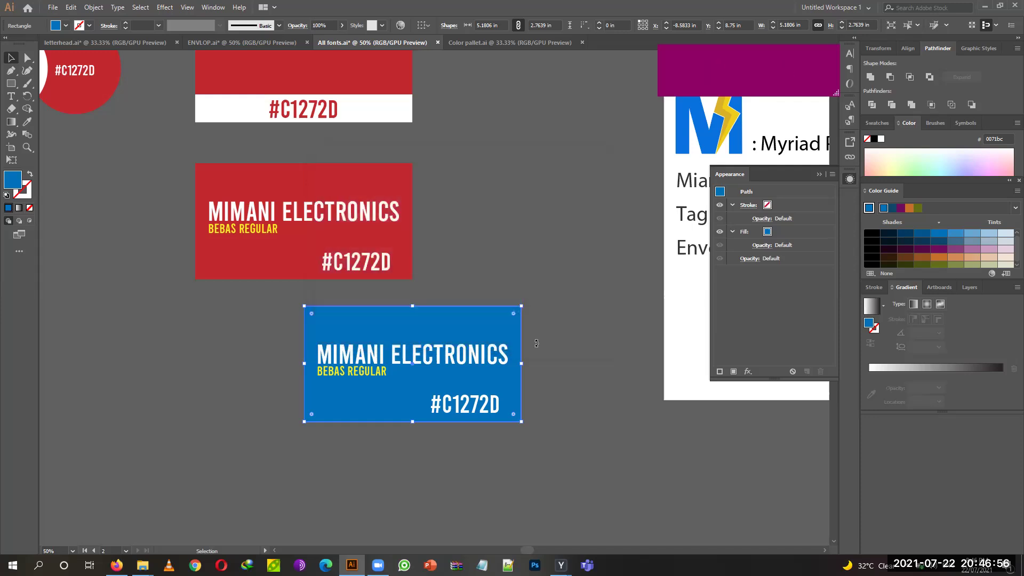
Paste the hex code 0071bc as a text line below the blue card and enlarge it to about 52 pt.
{"action": "left_click", "coordinate": [11, 96]}
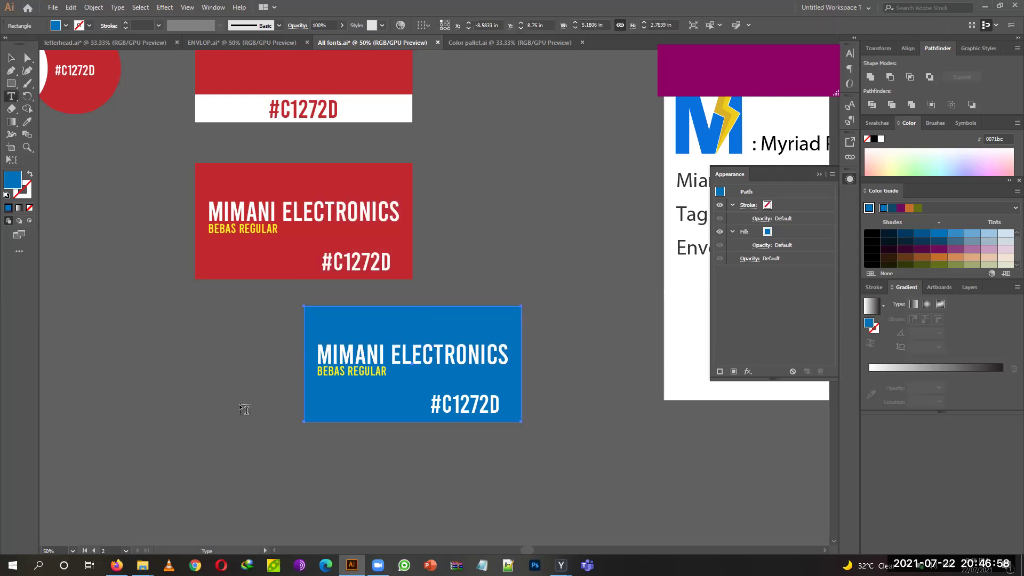
{"action": "left_click", "coordinate": [359, 454]}
{"action": "key", "text": "ctrl+v"}
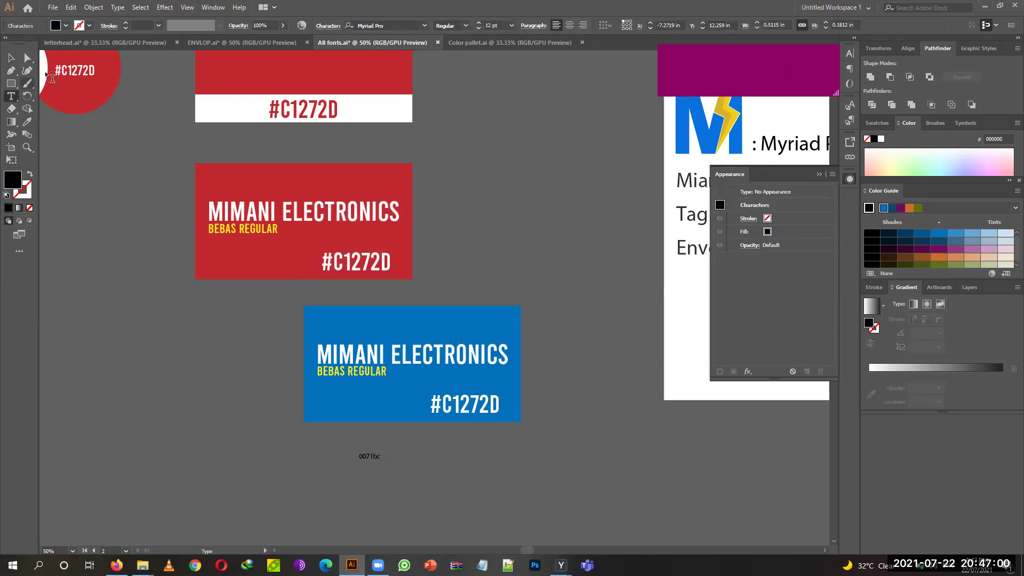
{"action": "left_click", "coordinate": [11, 57]}
{"action": "left_click", "coordinate": [370, 456]}
{"action": "left_click_drag", "start_coordinate": [380, 460], "coordinate": [416, 473], "text": "alt+shift"}
Add # in front of the 0071bc text and centre it just beneath the blue card.
{"action": "left_click", "coordinate": [10, 96]}
{"action": "left_click", "coordinate": [331, 456]}
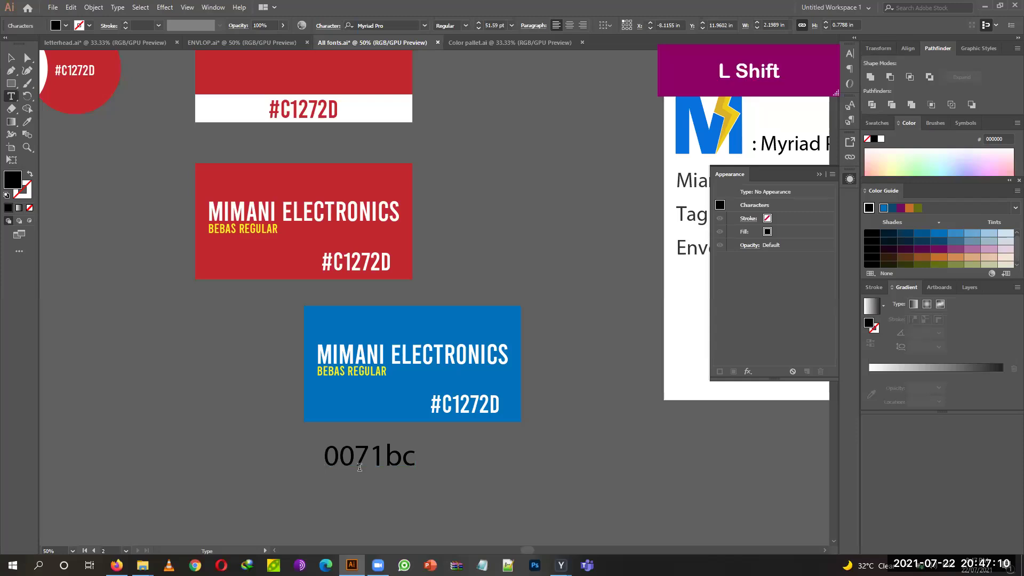
{"action": "type", "text": "#"}
{"action": "left_click", "coordinate": [11, 58]}
{"action": "left_click", "coordinate": [266, 472]}
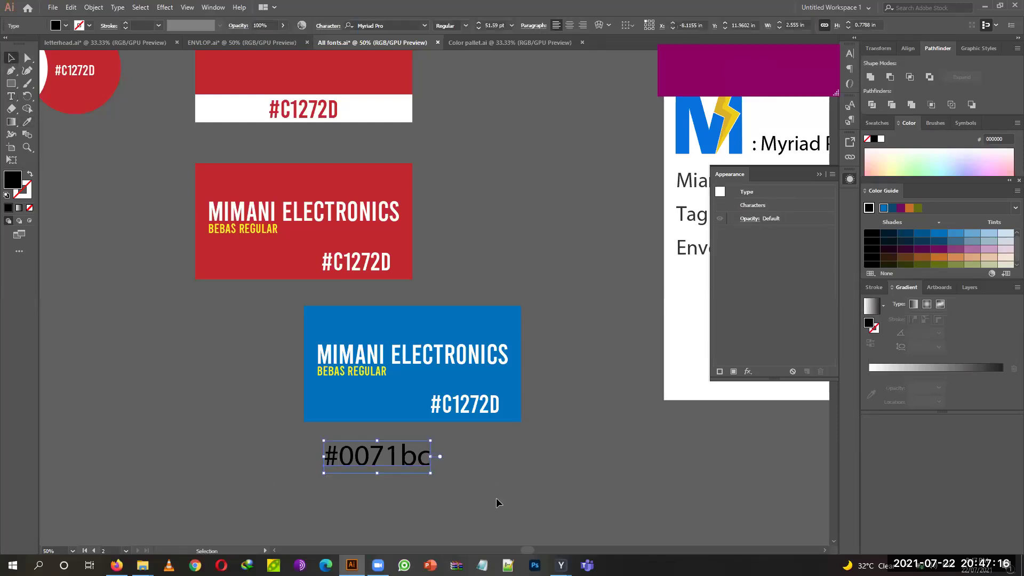
{"action": "left_click_drag", "start_coordinate": [324, 447], "coordinate": [384, 454]}
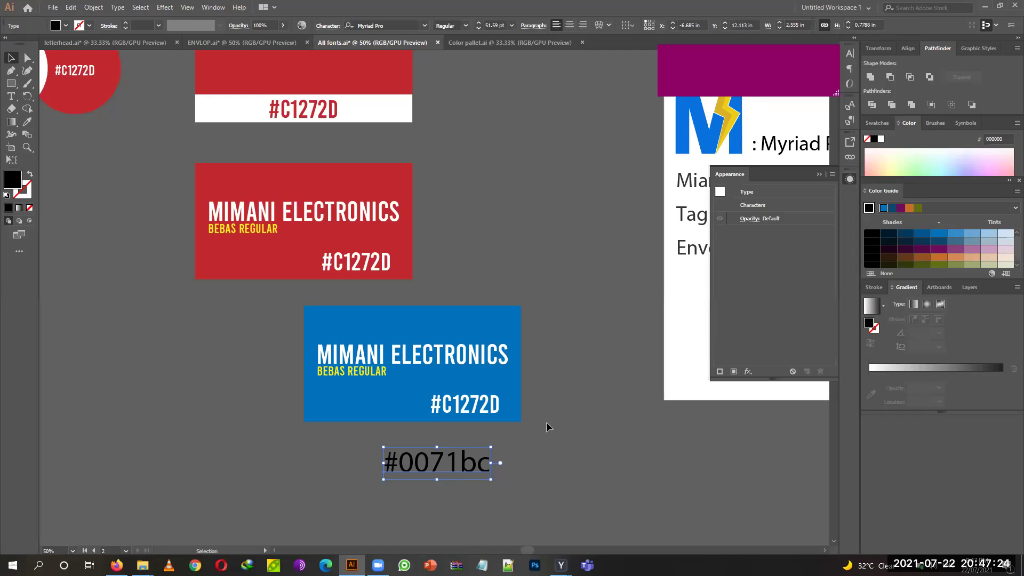
{"action": "left_click_drag", "start_coordinate": [433, 460], "coordinate": [414, 442]}
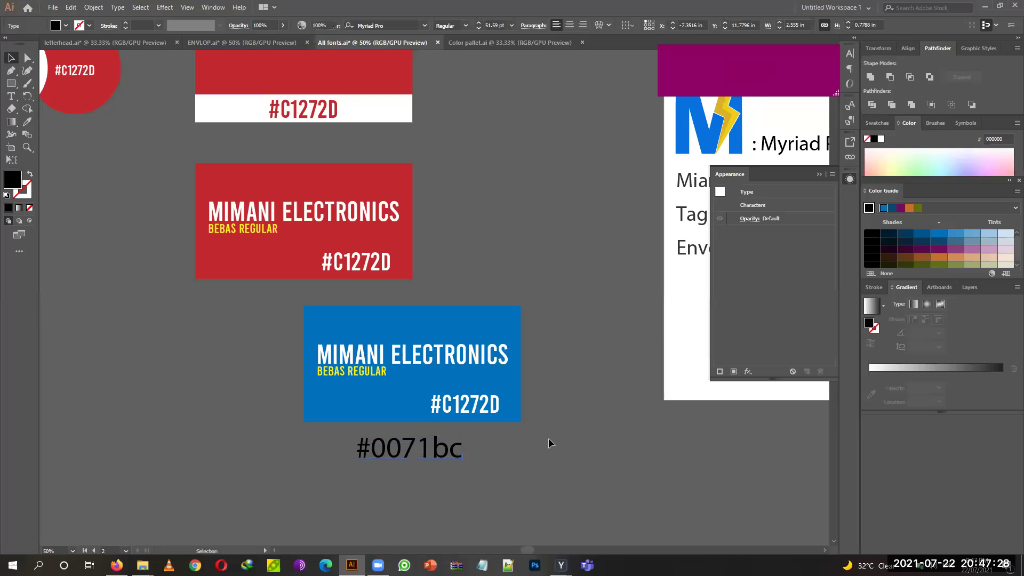
Examine the blue card, the All Fonts artboard and the sample shapes beside it.
{"action": "left_click_drag", "start_coordinate": [277, 329], "coordinate": [563, 411]}
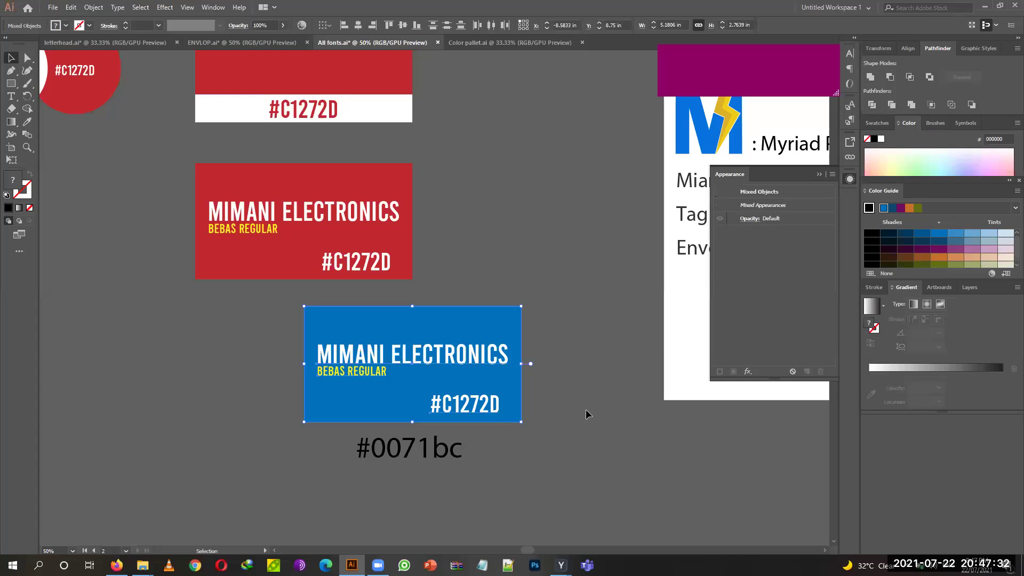
{"action": "key", "text": "space"}
{"action": "left_click_drag", "start_coordinate": [548, 412], "coordinate": [287, 388]}
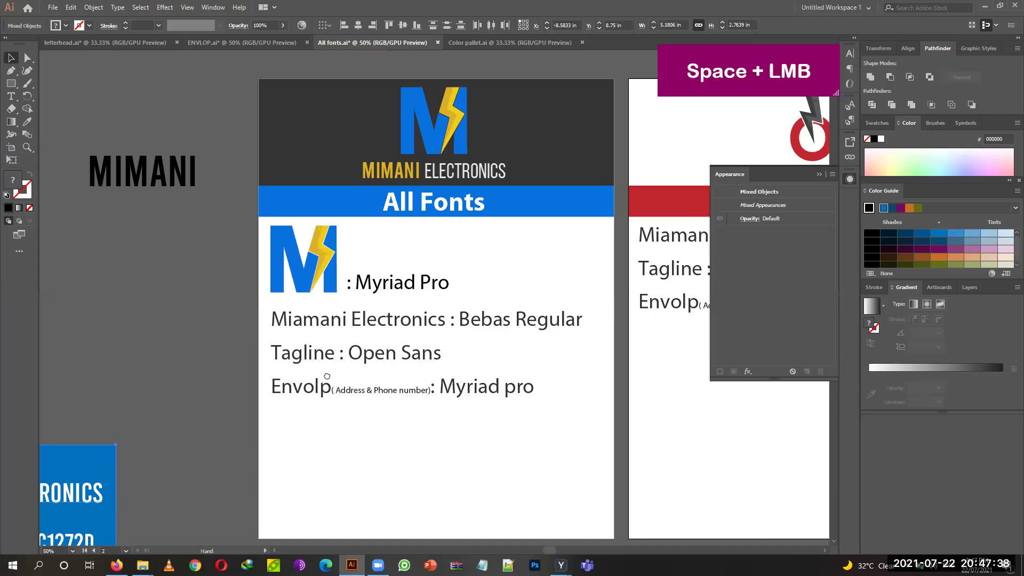
{"action": "left_click_drag", "start_coordinate": [369, 391], "coordinate": [586, 261]}
{"action": "left_click_drag", "start_coordinate": [62, 339], "coordinate": [370, 444]}
{"action": "left_click", "coordinate": [300, 254]}
{"action": "left_click_drag", "start_coordinate": [195, 178], "coordinate": [459, 405]}
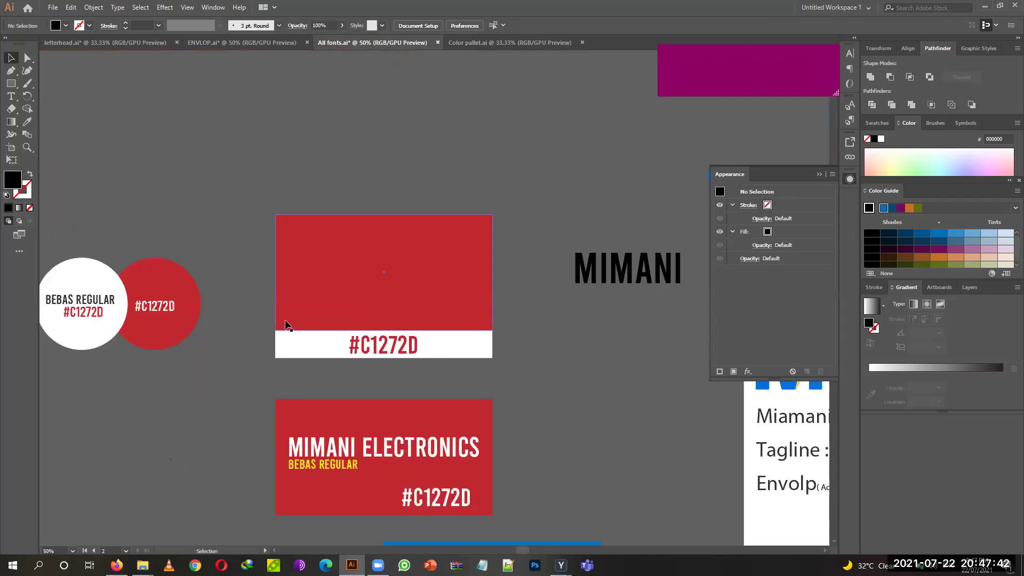
Switch to the Color pallet document, put away the Appearance panel and select the darkest green square.
{"action": "left_click", "coordinate": [482, 46]}
{"action": "key", "text": "d"}
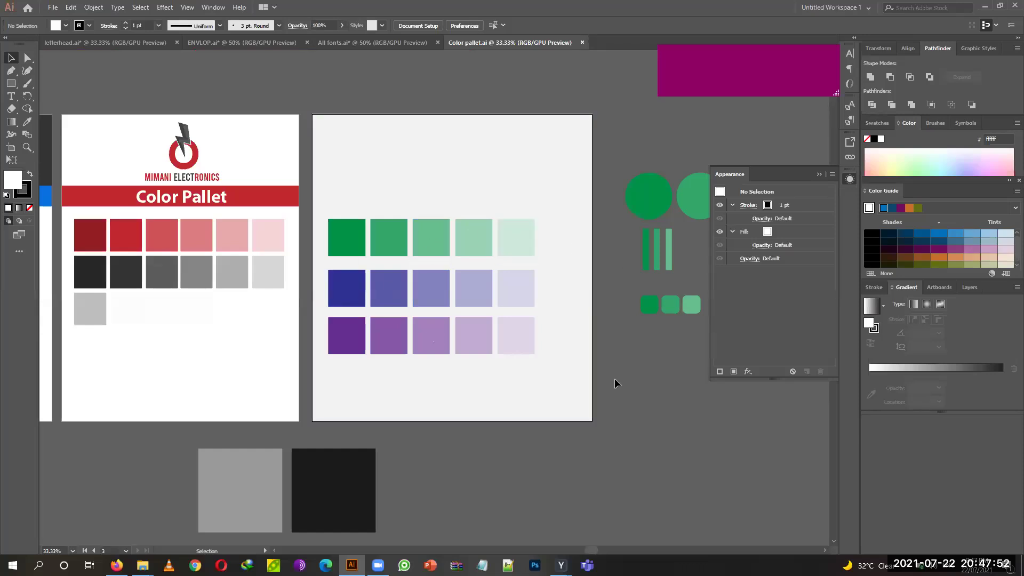
{"action": "left_click", "coordinate": [834, 167]}
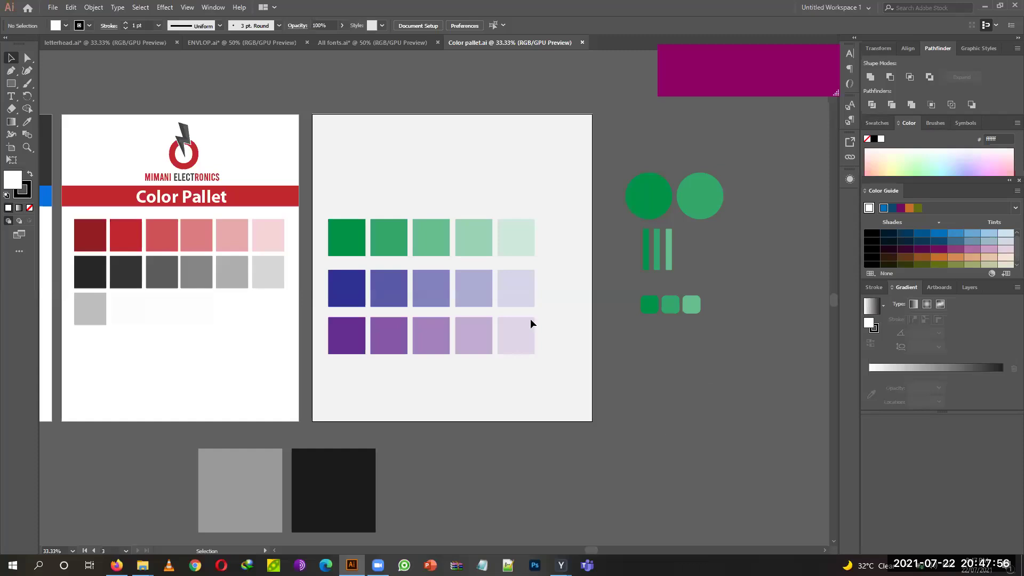
{"action": "left_click", "coordinate": [344, 240]}
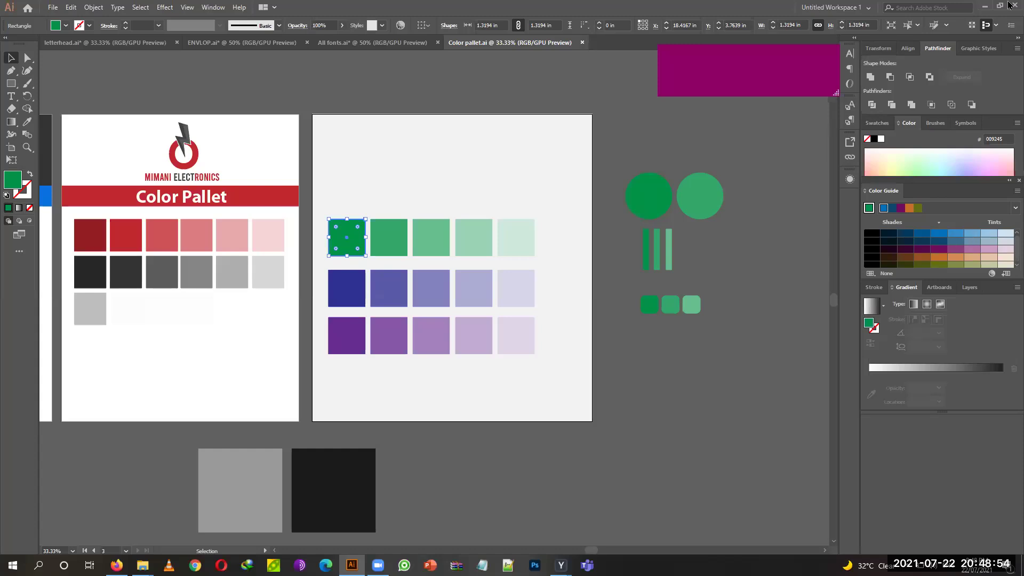
Move the green circles, bars and rounded squares from beside the gray artboard to the empty area below it.
{"action": "key", "text": "space"}
{"action": "left_click_drag", "start_coordinate": [649, 391], "coordinate": [312, 168]}
{"action": "left_click_drag", "start_coordinate": [309, 134], "coordinate": [513, 212]}
{"action": "key", "text": "space"}
{"action": "left_click_drag", "start_coordinate": [494, 70], "coordinate": [274, 334]}
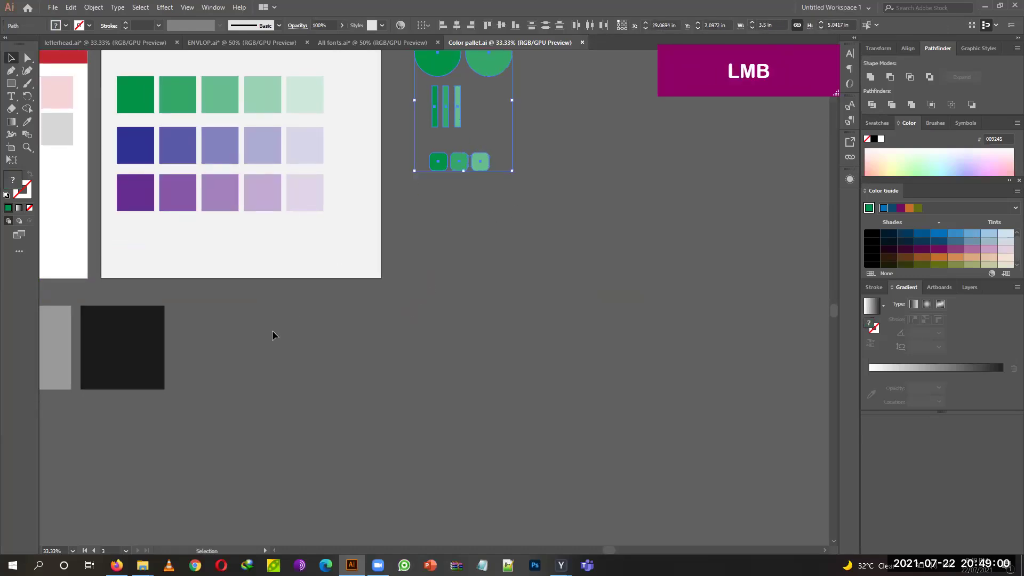
{"action": "key", "text": "space"}
{"action": "left_click_drag", "start_coordinate": [482, 200], "coordinate": [447, 300]}
{"action": "left_click", "coordinate": [467, 236]}
Draw a vertical green 009245 rectangle about 1.43 by 3.58 in beside the artboard and make its fill the Color Guide's base colour.
{"action": "key", "text": "space"}
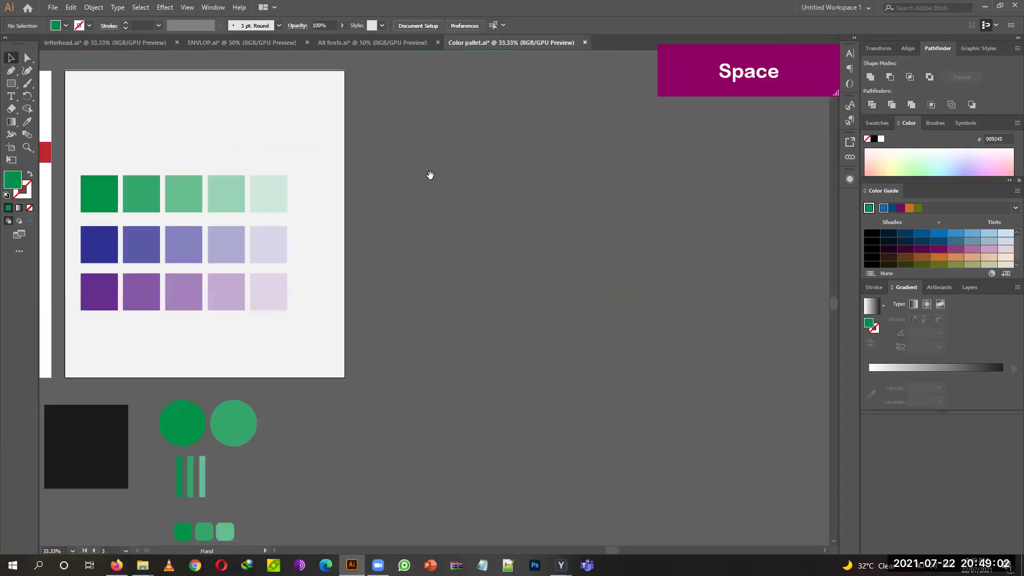
{"action": "left_click_drag", "start_coordinate": [446, 140], "coordinate": [425, 233]}
{"action": "left_click", "coordinate": [10, 83]}
{"action": "left_click_drag", "start_coordinate": [341, 176], "coordinate": [382, 276]}
{"action": "left_click", "coordinate": [11, 57]}
{"action": "left_click", "coordinate": [55, 31]}
{"action": "left_click", "coordinate": [263, 104]}
{"action": "left_click", "coordinate": [362, 223]}
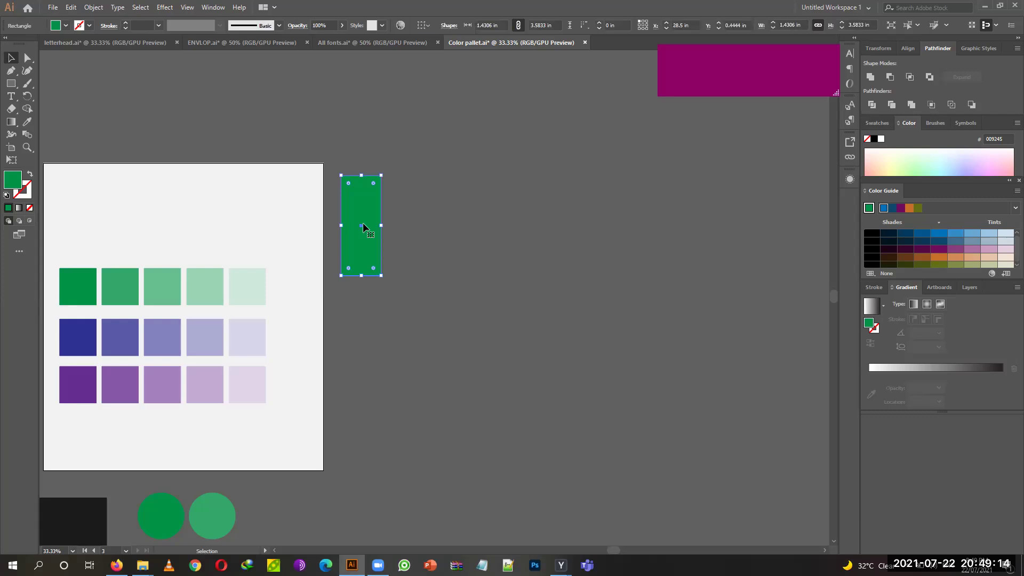
{"action": "left_click", "coordinate": [363, 226]}
{"action": "left_click", "coordinate": [868, 210]}
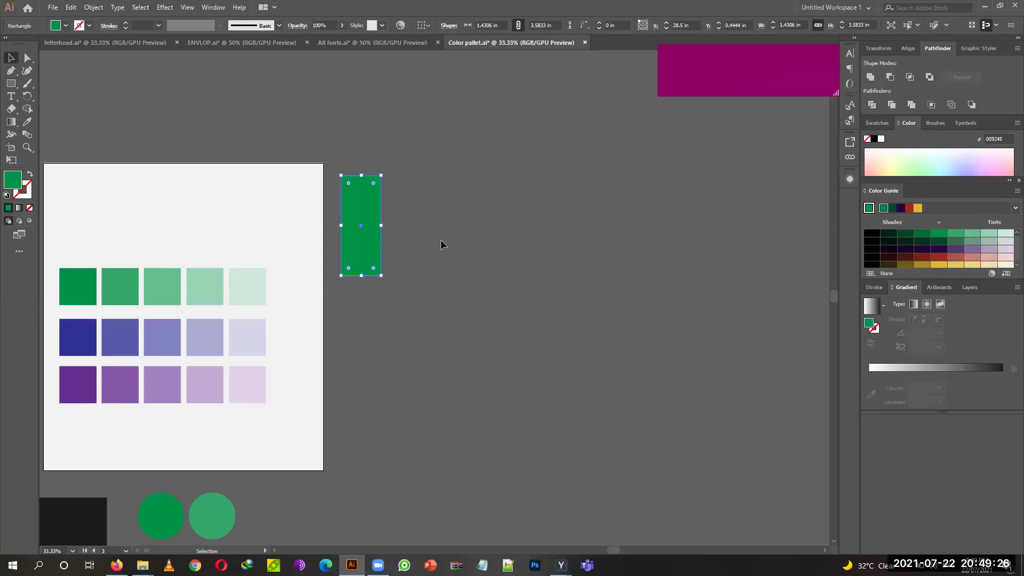
Duplicate the green rectangle straight below the original and fill the copy with the red swatch c1272d.
{"action": "left_click_drag", "start_coordinate": [361, 225], "coordinate": [377, 339]}
{"action": "left_click", "coordinate": [65, 26]}
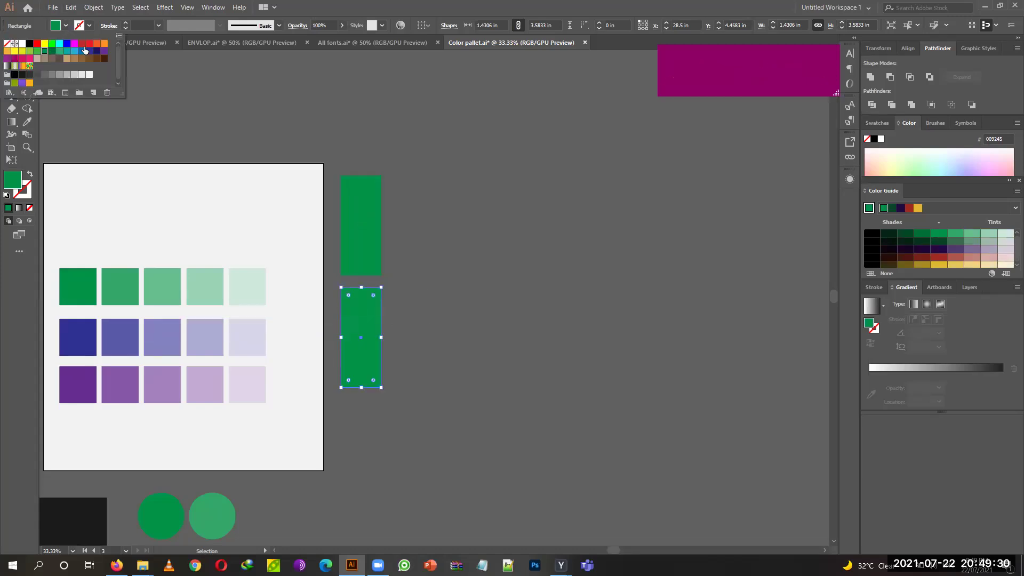
{"action": "left_click", "coordinate": [85, 46]}
{"action": "left_click", "coordinate": [431, 222]}
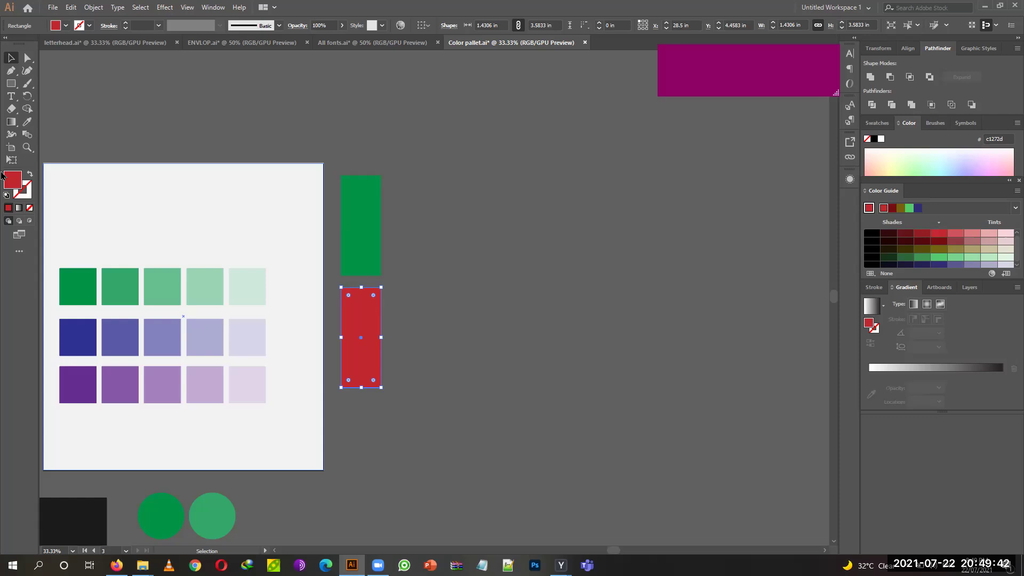
Try the green rectangle's fill and the red rectangle's fill in turn as the Color Guide's base colour.
{"action": "left_click", "coordinate": [374, 233]}
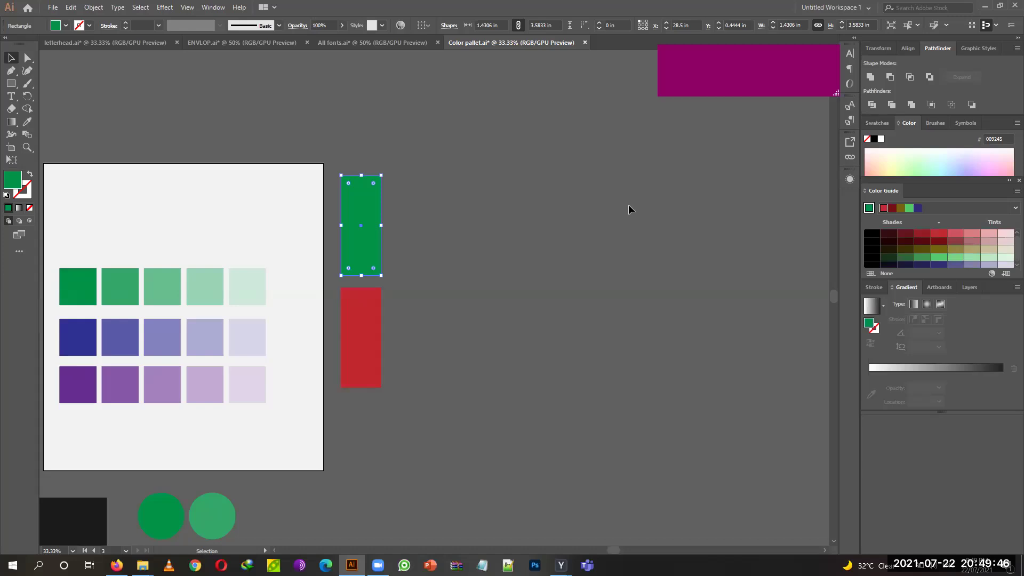
{"action": "left_click", "coordinate": [867, 209]}
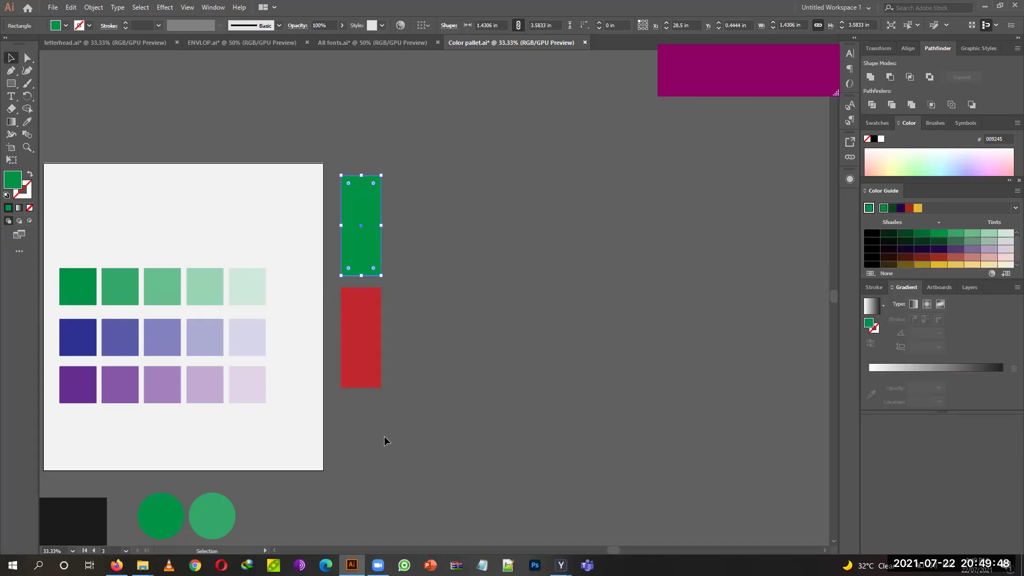
{"action": "left_click", "coordinate": [374, 352]}
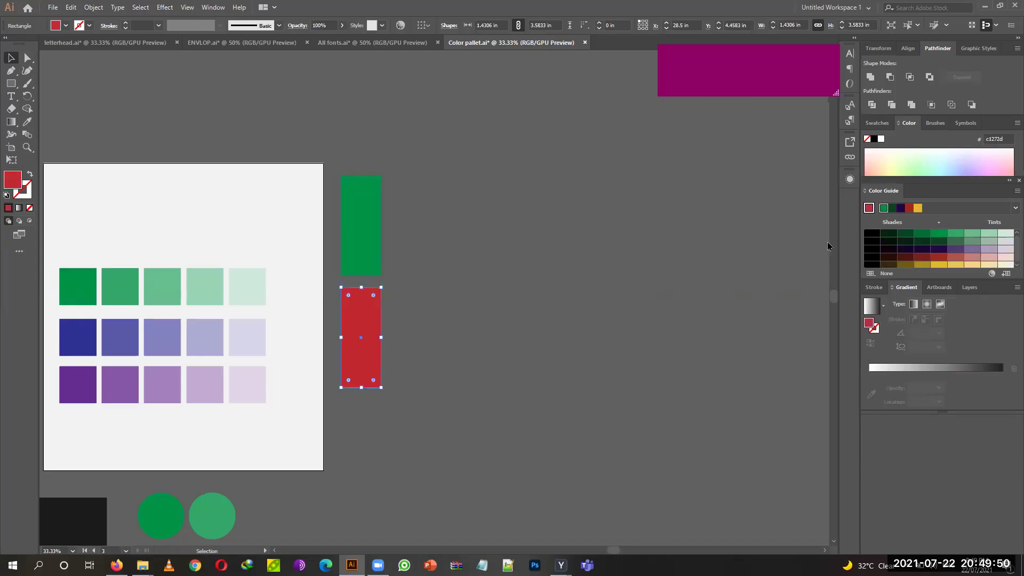
{"action": "left_click", "coordinate": [870, 207]}
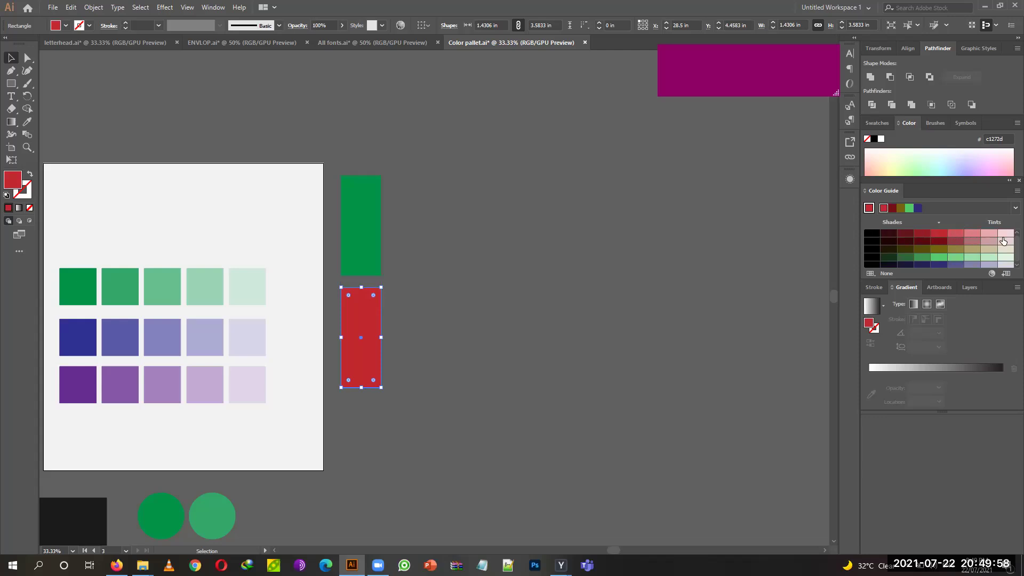
{"action": "left_click", "coordinate": [451, 373]}
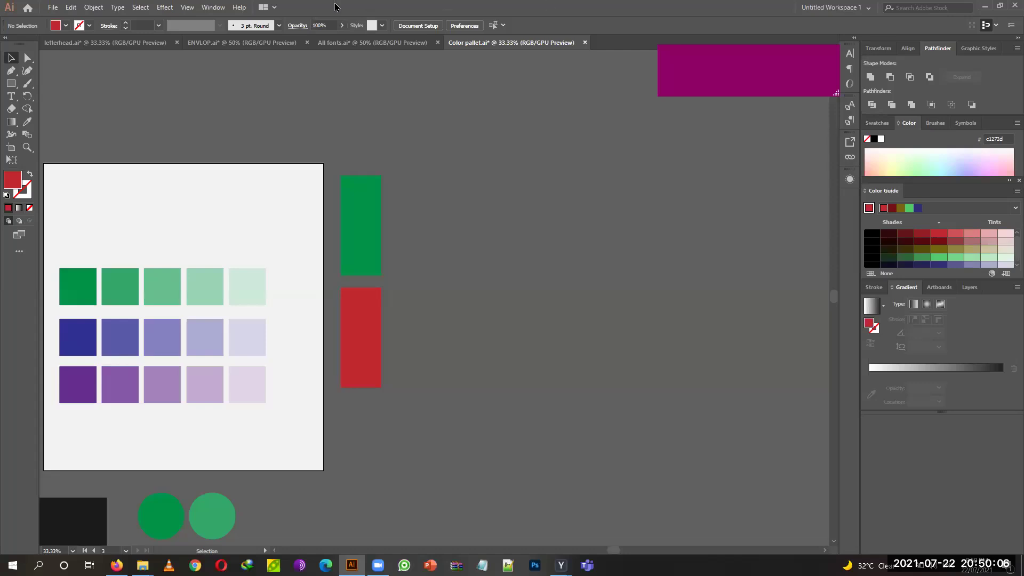
Locate Color Guide among the available panels and set the green rectangle's fill as its base colour.
{"action": "left_click", "coordinate": [213, 11]}
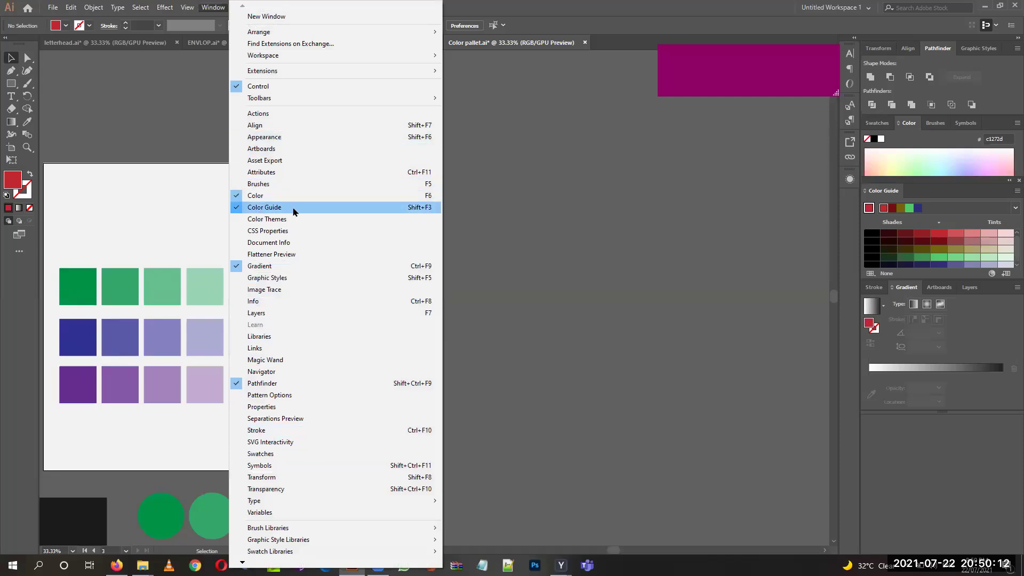
{"action": "left_click", "coordinate": [315, 213]}
{"action": "left_click", "coordinate": [361, 214]}
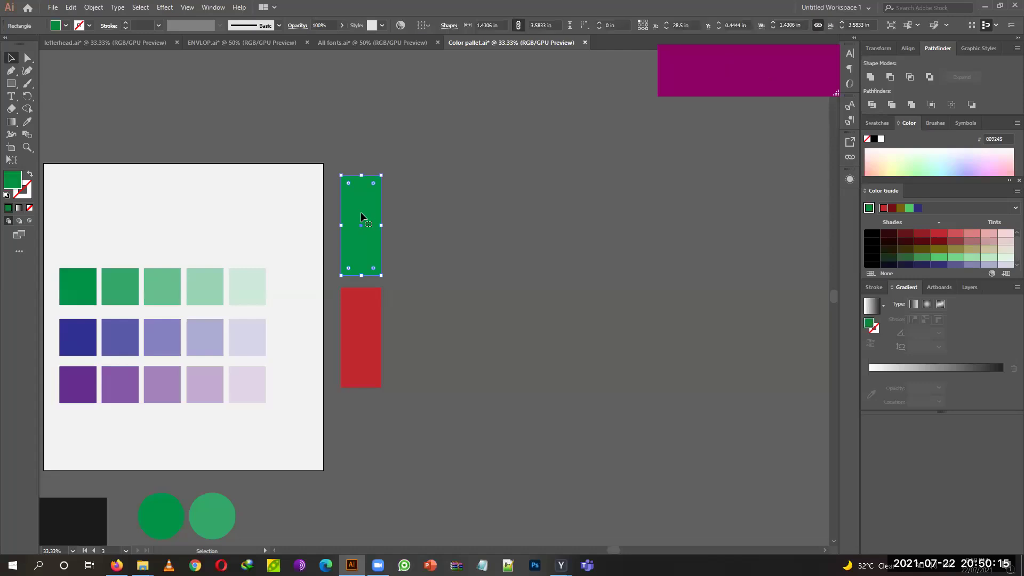
{"action": "left_click", "coordinate": [867, 209]}
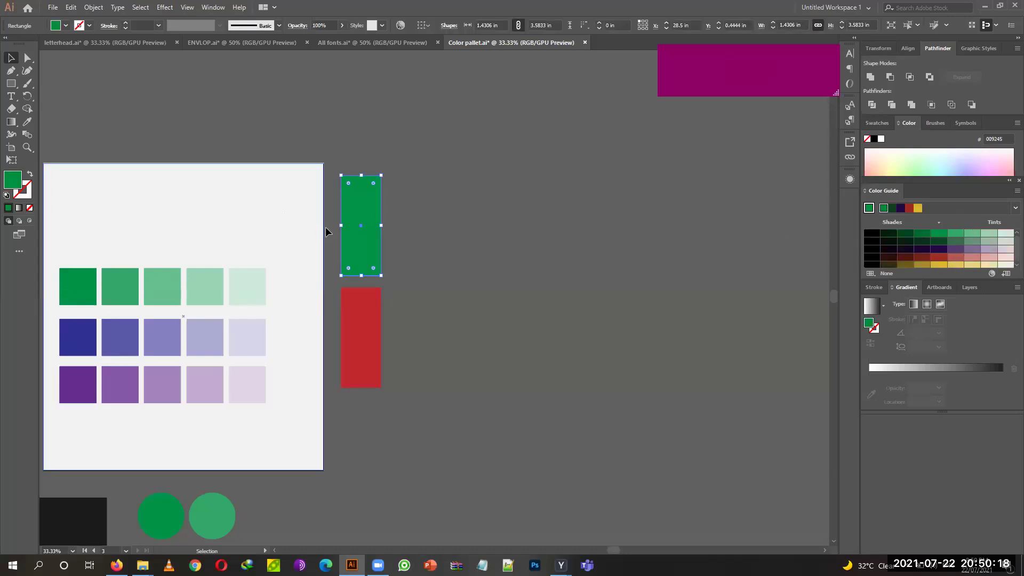
Place a copy of the green rectangle directly beside it and fill it with the next lighter green tint from the Color Guide.
{"action": "left_click_drag", "start_coordinate": [362, 226], "coordinate": [404, 225]}
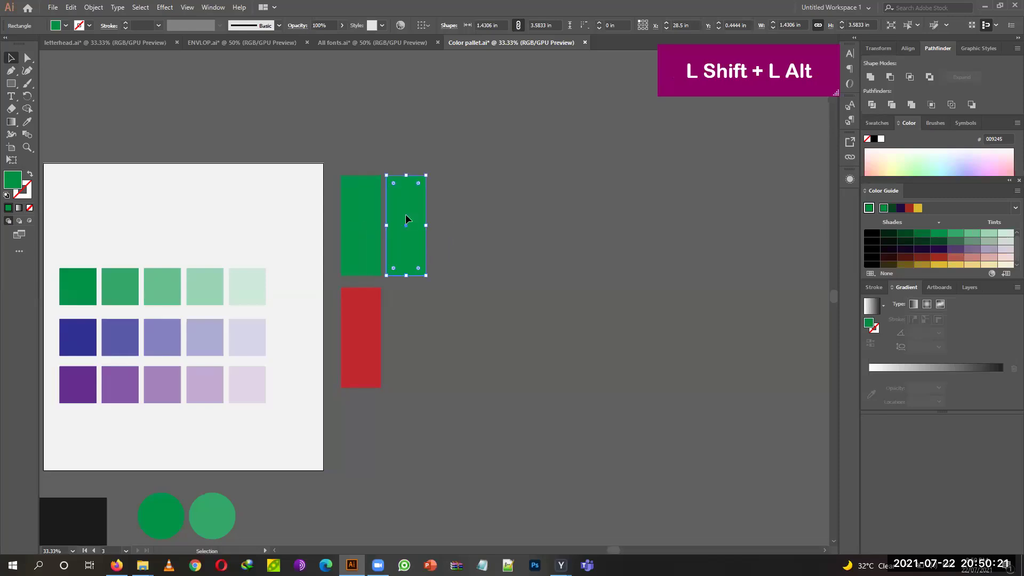
{"action": "left_click", "coordinate": [955, 234]}
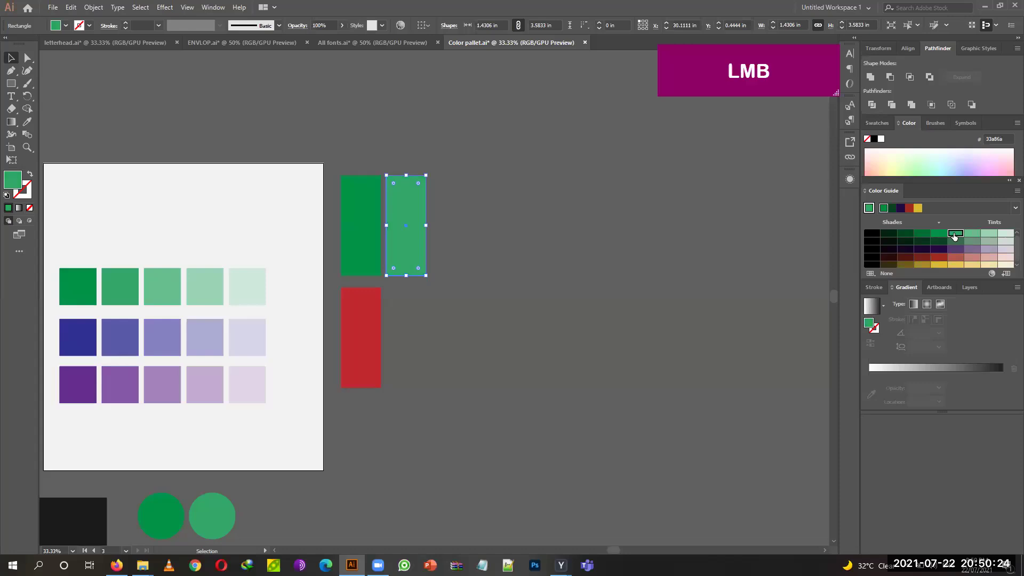
Extend the green row with three more copies, each filled with the next lighter green tint from the Color Guide.
{"action": "key", "text": "alt"}
{"action": "left_click_drag", "start_coordinate": [410, 225], "coordinate": [457, 225]}
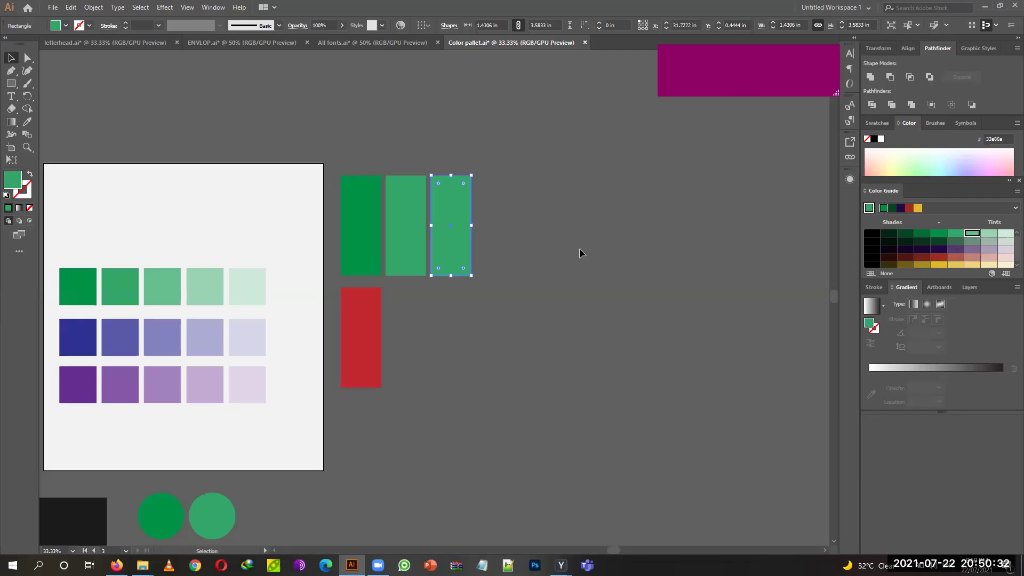
{"action": "left_click", "coordinate": [989, 233]}
{"action": "left_click", "coordinate": [972, 234]}
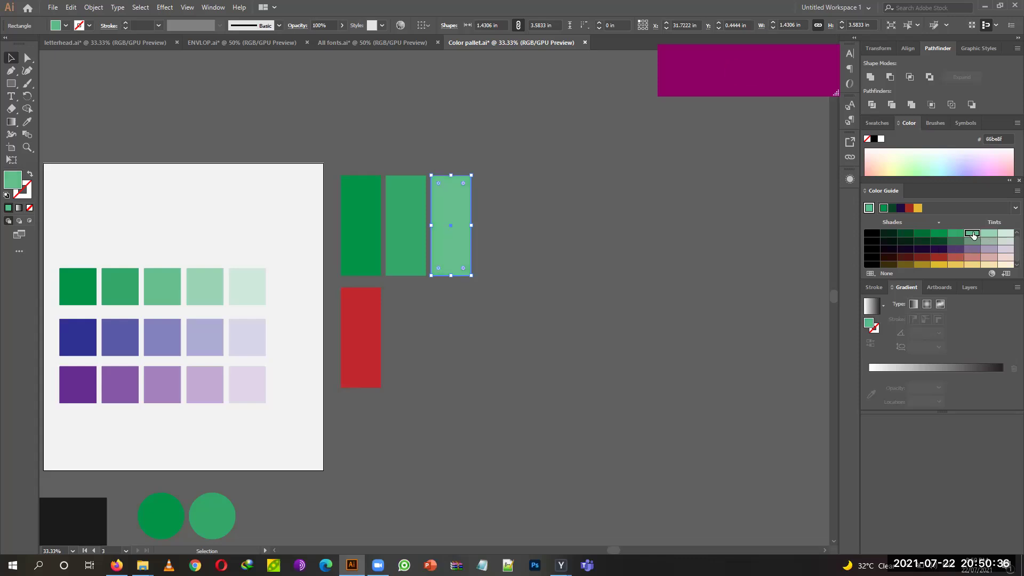
{"action": "left_click_drag", "start_coordinate": [451, 211], "coordinate": [552, 210]}
{"action": "left_click", "coordinate": [987, 236]}
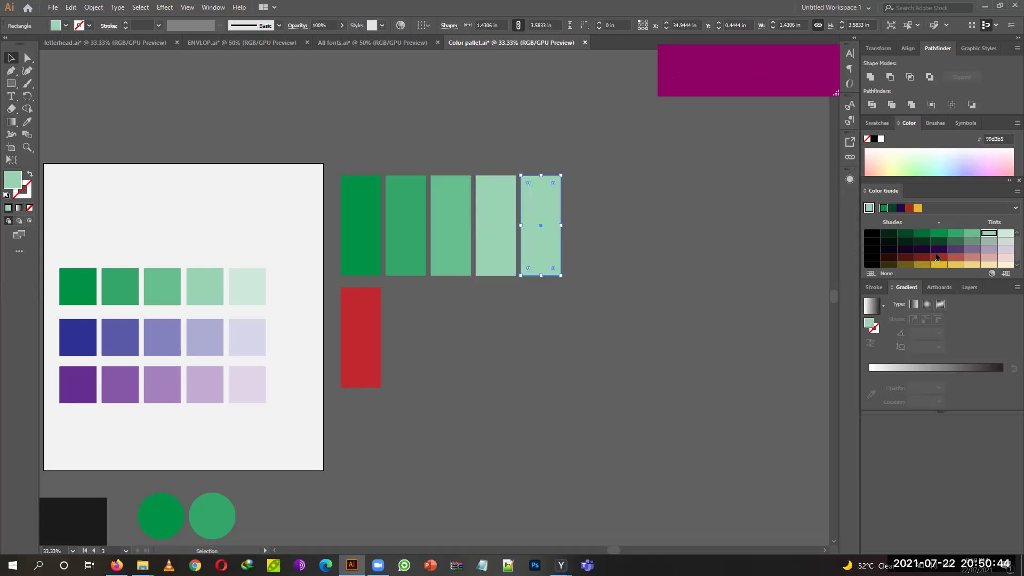
{"action": "left_click", "coordinate": [1005, 233]}
{"action": "left_click", "coordinate": [628, 301]}
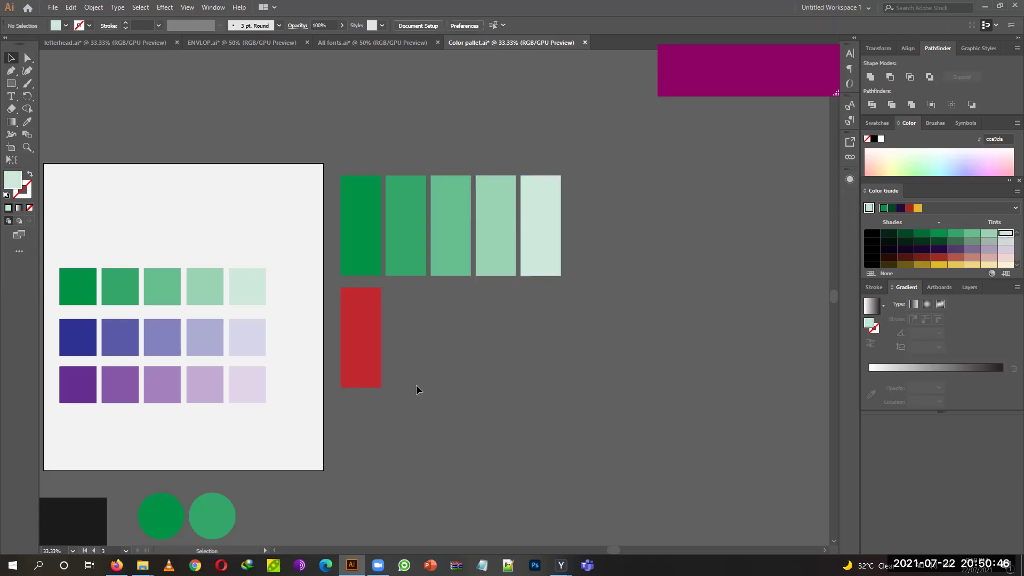
Copy the red rectangle beside itself, set its fill as the Color Guide's base colour and fill the copy with tint cd5257.
{"action": "left_click_drag", "start_coordinate": [376, 341], "coordinate": [412, 331]}
{"action": "left_click", "coordinate": [869, 209]}
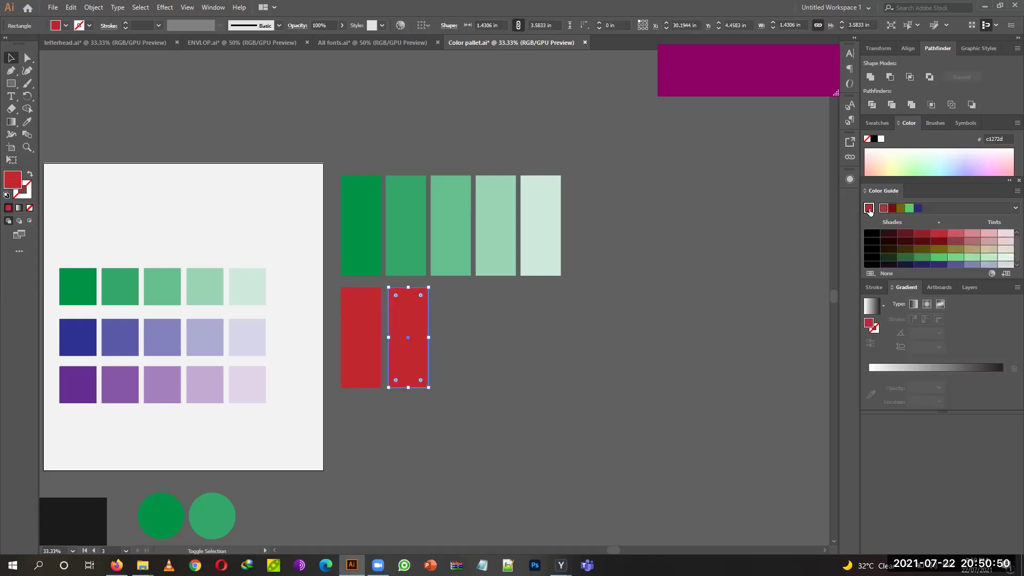
{"action": "left_click", "coordinate": [944, 233]}
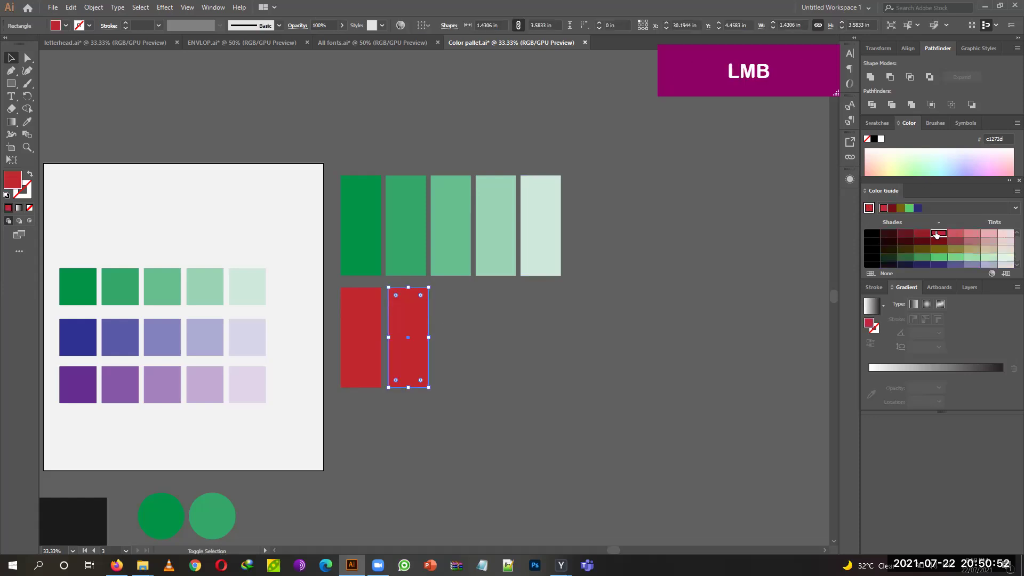
{"action": "left_click", "coordinate": [955, 234]}
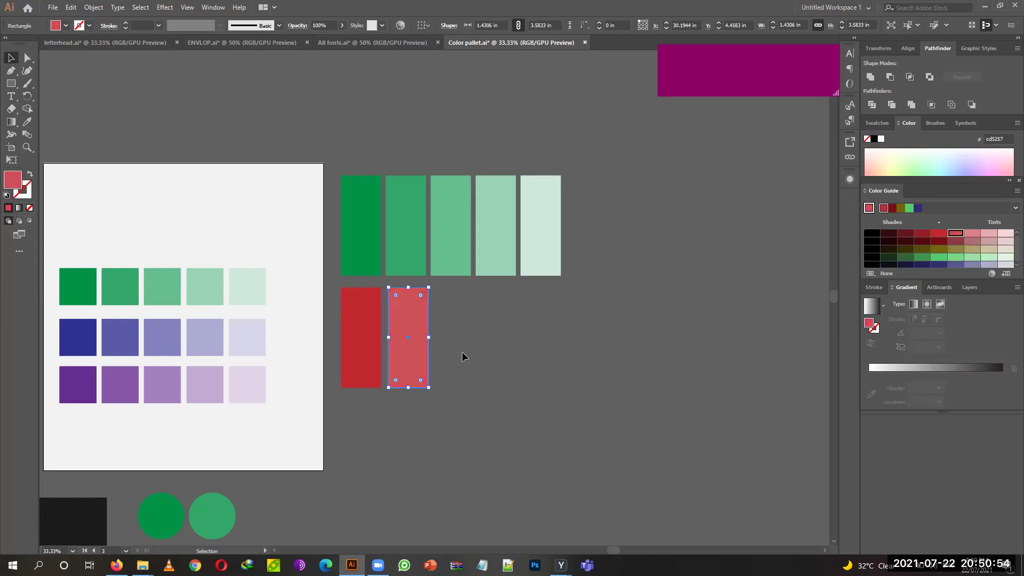
Duplicate the lighter red rectangle directly beside itself and nudge the copies so they line up beneath the green columns.
{"action": "left_click_drag", "start_coordinate": [411, 334], "coordinate": [460, 348]}
{"action": "left_click_drag", "start_coordinate": [456, 348], "coordinate": [394, 351]}
{"action": "left_click", "coordinate": [403, 352], "text": "shift"}
{"action": "left_click", "coordinate": [396, 344]}
{"action": "left_click", "coordinate": [432, 347], "text": "shift"}
{"action": "key", "text": "Right"}
{"action": "key", "text": "Right"}
{"action": "key", "text": "Right"}
{"action": "key", "text": "Right"}
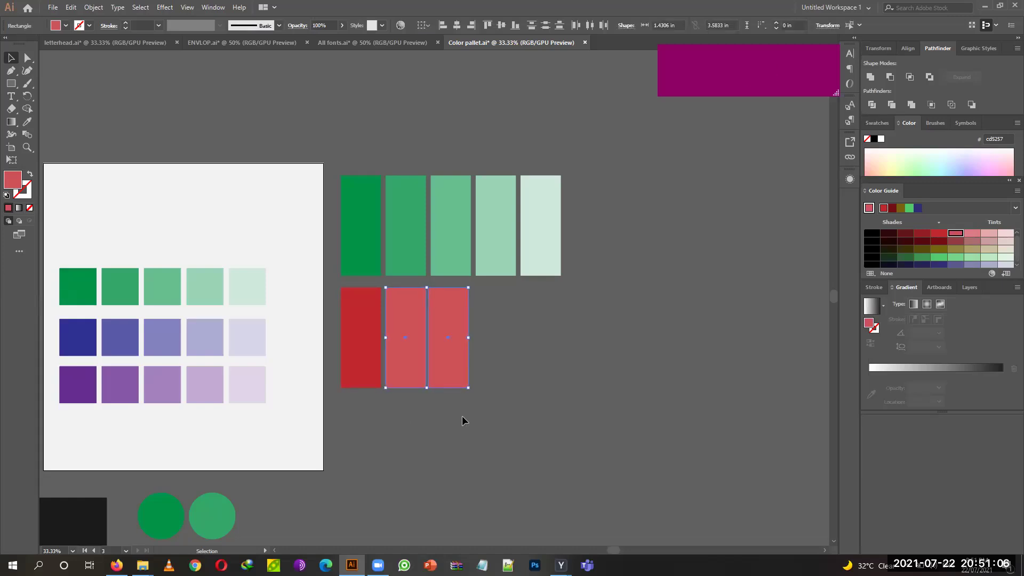
{"action": "key", "text": "Right"}
Fill the third red rectangle with tint da7d81 and copy the second and third rectangles into the fourth and fifth places.
{"action": "left_click", "coordinate": [447, 452]}
{"action": "left_click_drag", "start_coordinate": [464, 337], "coordinate": [467, 338]}
{"action": "left_click", "coordinate": [976, 235]}
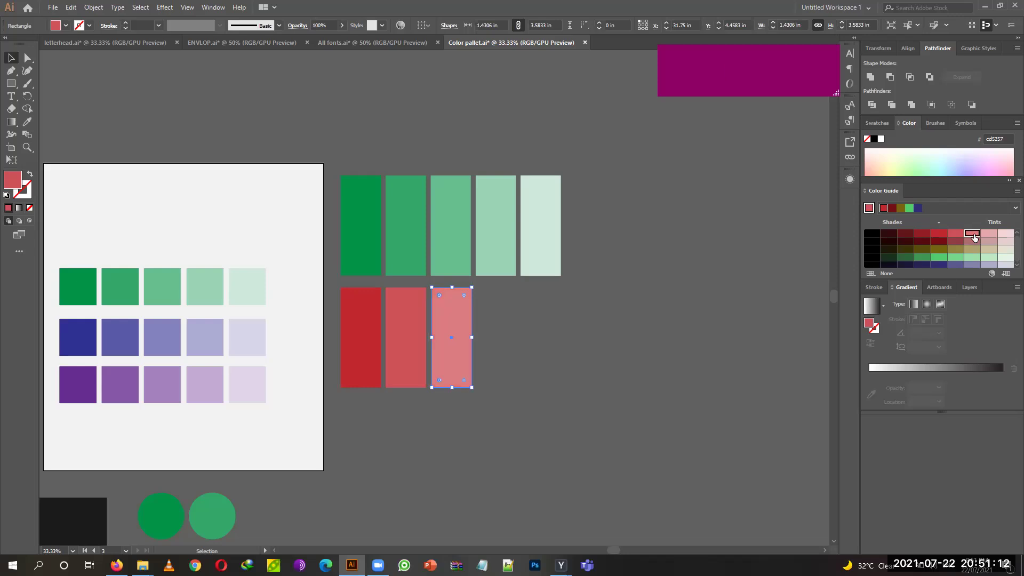
{"action": "left_click", "coordinate": [414, 347], "text": "shift"}
{"action": "left_click_drag", "start_coordinate": [450, 324], "coordinate": [537, 336]}
{"action": "key", "text": "Right"}
{"action": "key", "text": "Right"}
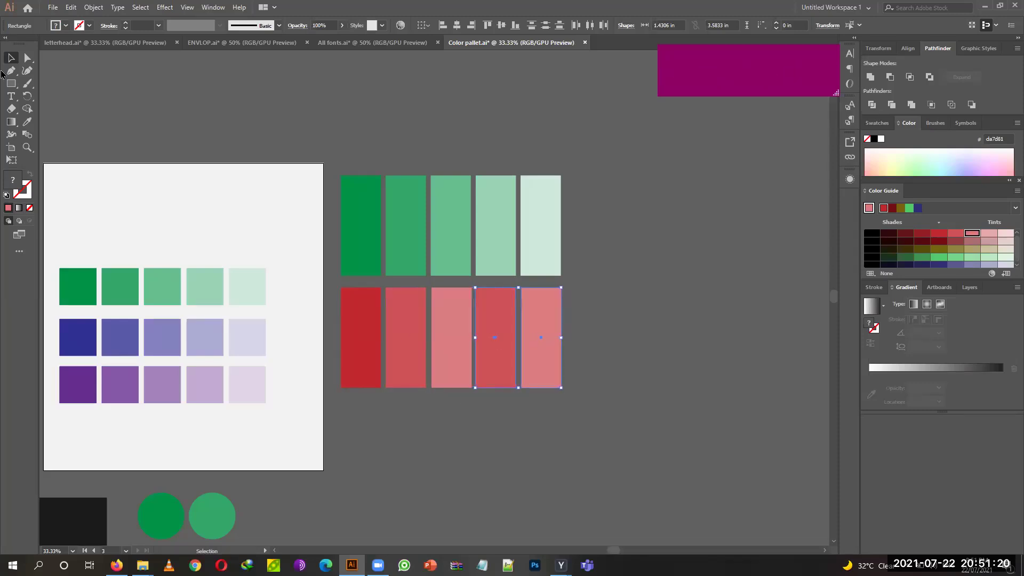
Fill the fourth red-row rectangle with the next lighter tint and the fifth with the lightest tint, f3d4d5.
{"action": "left_click", "coordinate": [10, 108]}
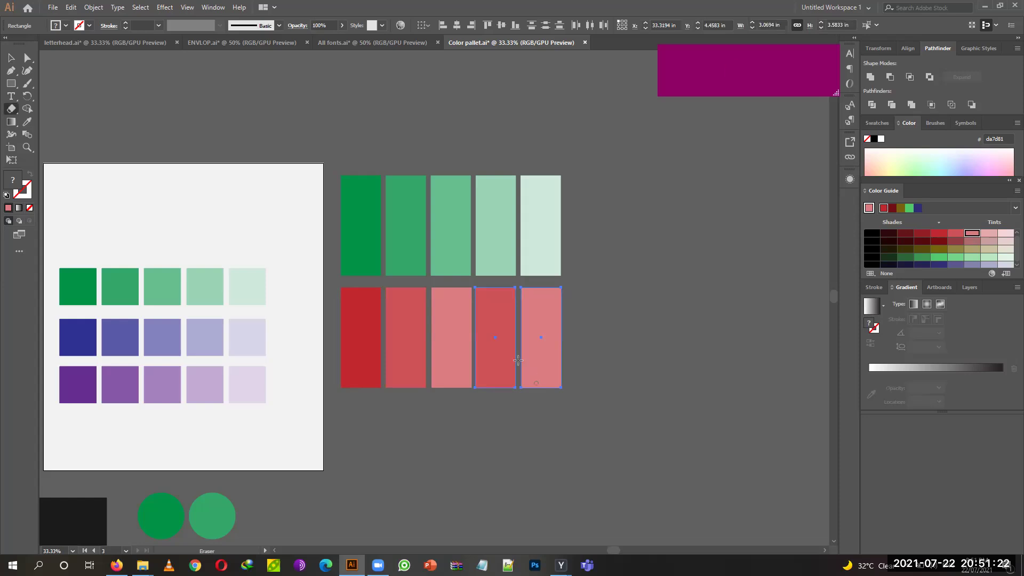
{"action": "left_click", "coordinate": [10, 56]}
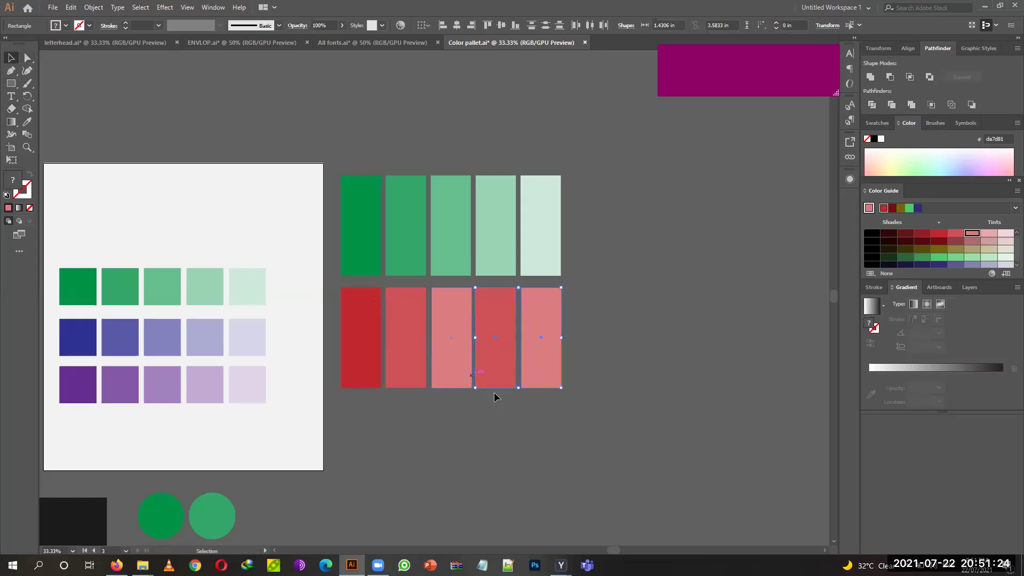
{"action": "left_click", "coordinate": [514, 363]}
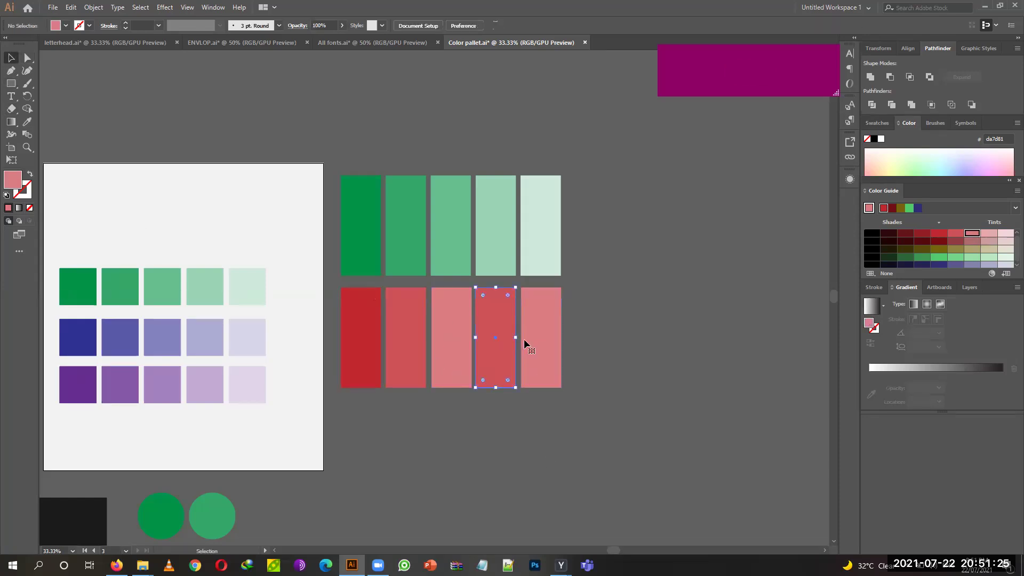
{"action": "left_click", "coordinate": [994, 236]}
{"action": "left_click", "coordinate": [543, 366]}
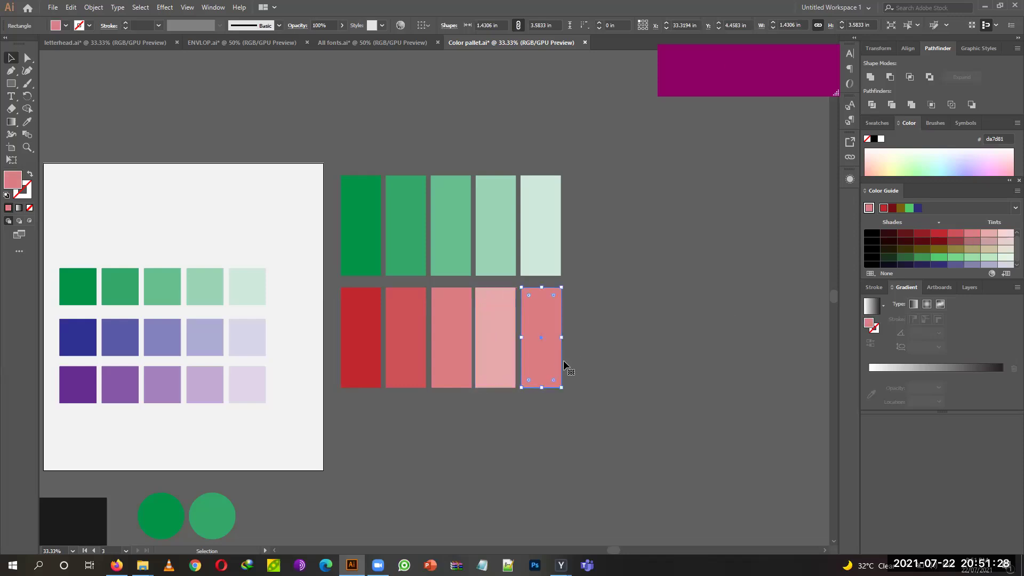
{"action": "left_click", "coordinate": [1008, 234]}
{"action": "left_click", "coordinate": [605, 443]}
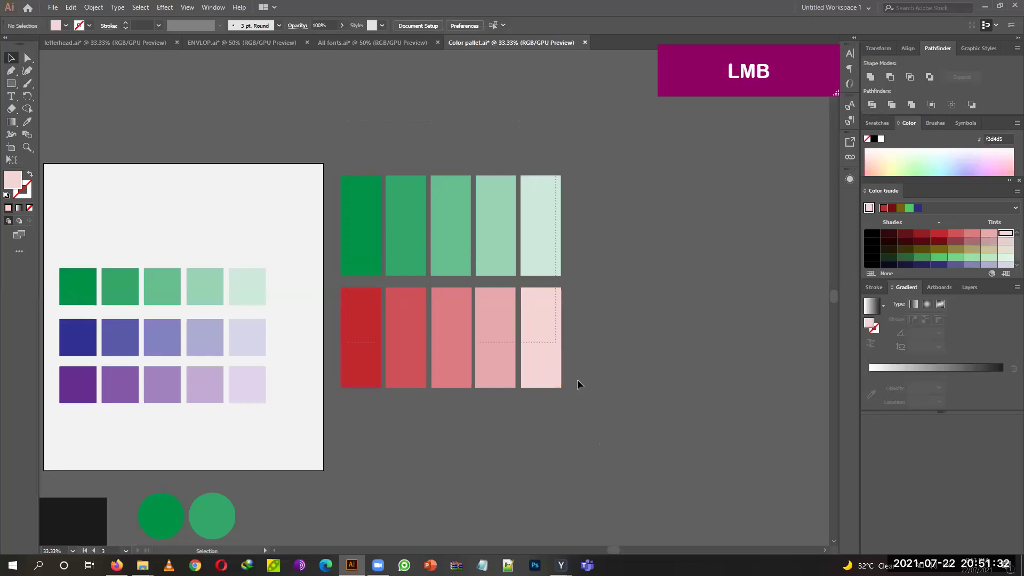
Round the corners of all ten green and red rectangles together to a radius of about 0.15 in.
{"action": "key", "text": "ctrl+a"}
{"action": "left_click", "coordinate": [26, 60]}
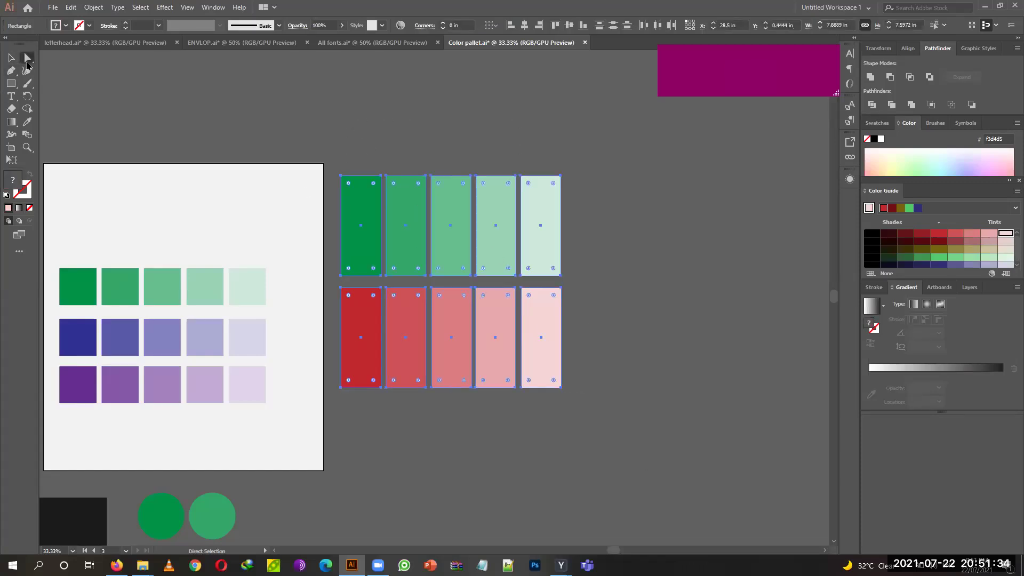
{"action": "key", "text": "ctrl+1"}
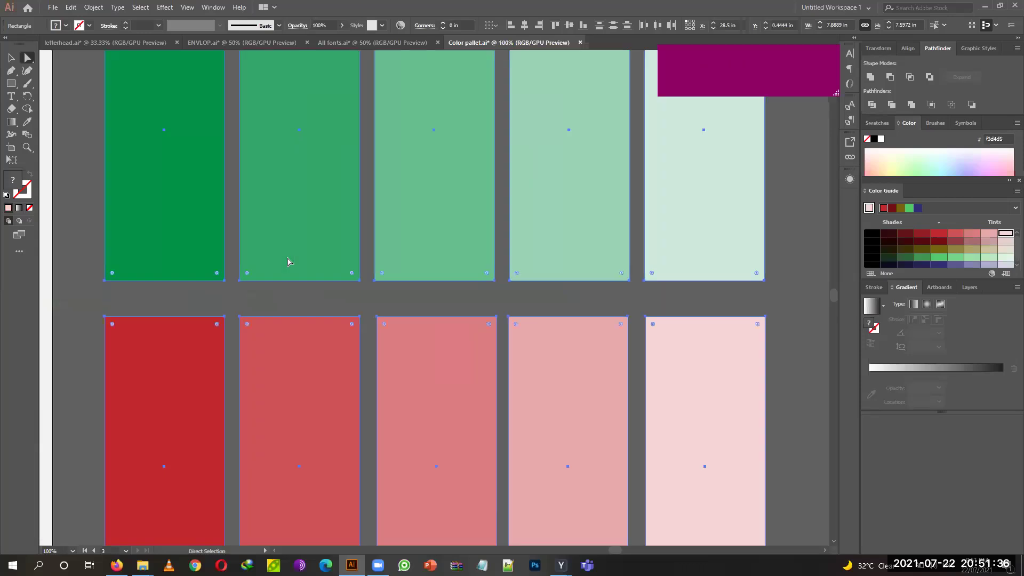
{"action": "left_click_drag", "start_coordinate": [145, 103], "coordinate": [265, 286]}
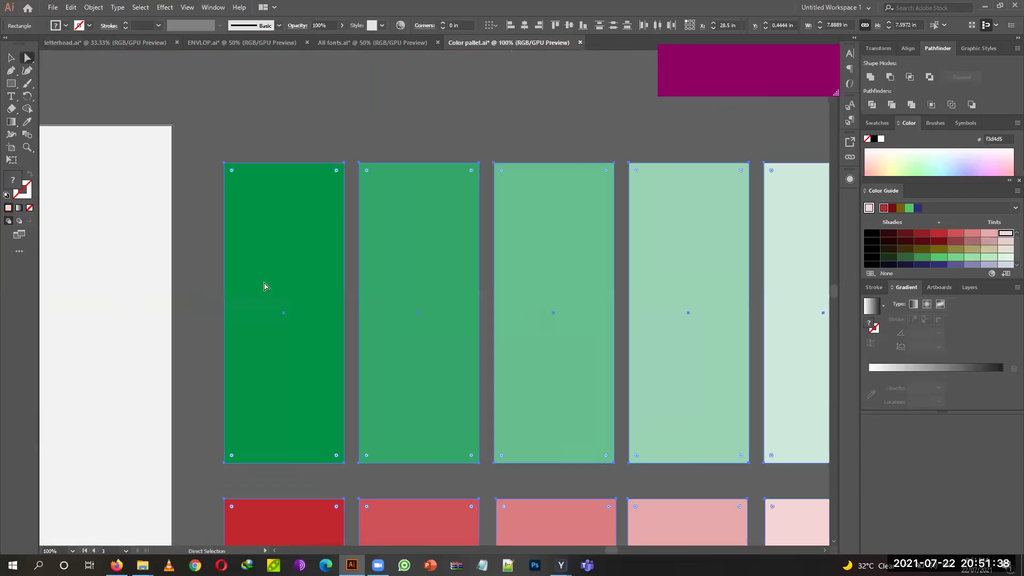
{"action": "left_click_drag", "start_coordinate": [233, 170], "coordinate": [239, 176]}
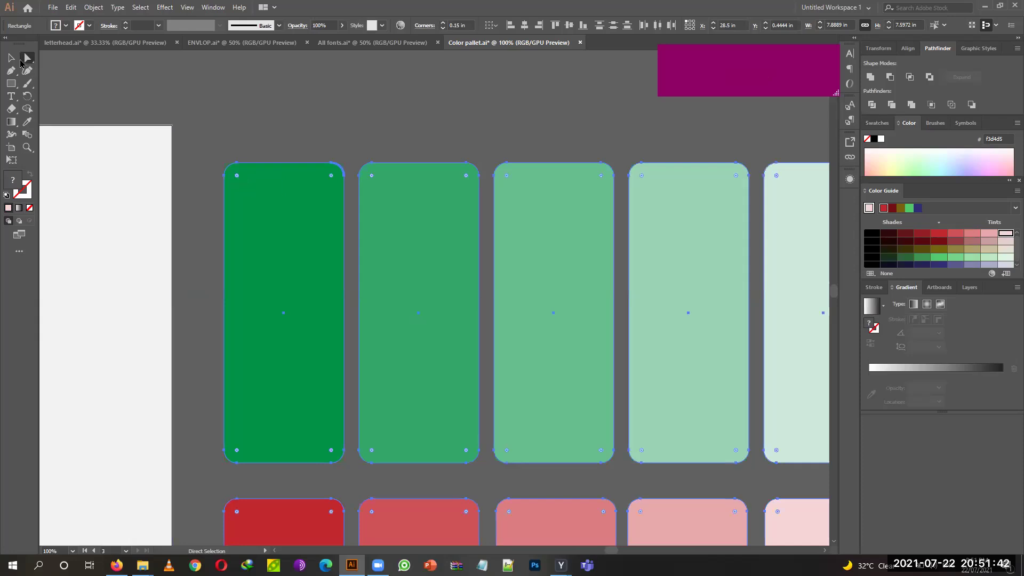
{"action": "key", "text": "v"}
{"action": "left_click", "coordinate": [269, 106]}
Distribute the five rectangles of the red row evenly in the horizontal direction.
{"action": "key", "text": "ctrl+minus"}
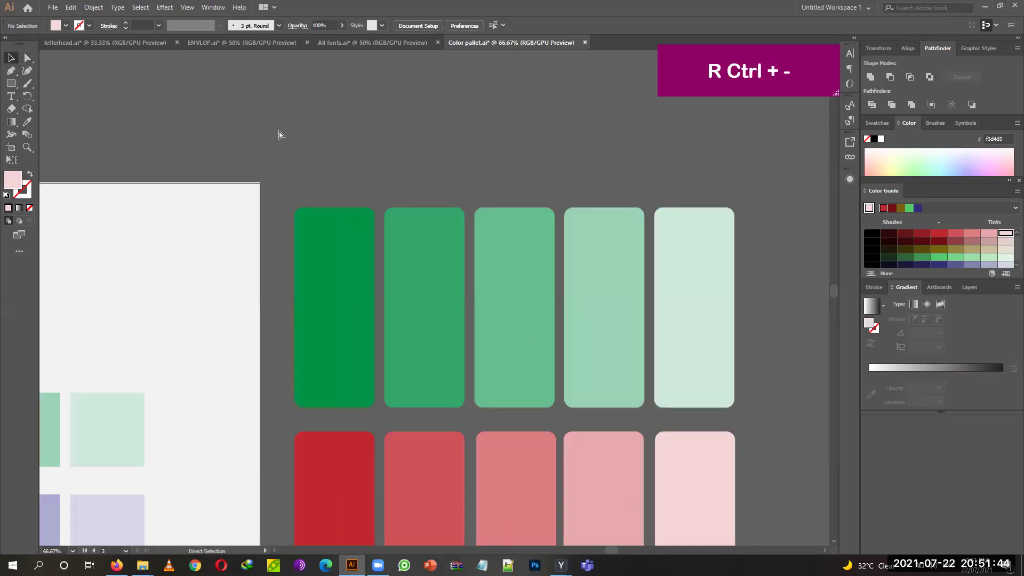
{"action": "key", "text": "ctrl+minus"}
{"action": "left_click_drag", "start_coordinate": [403, 231], "coordinate": [329, 154]}
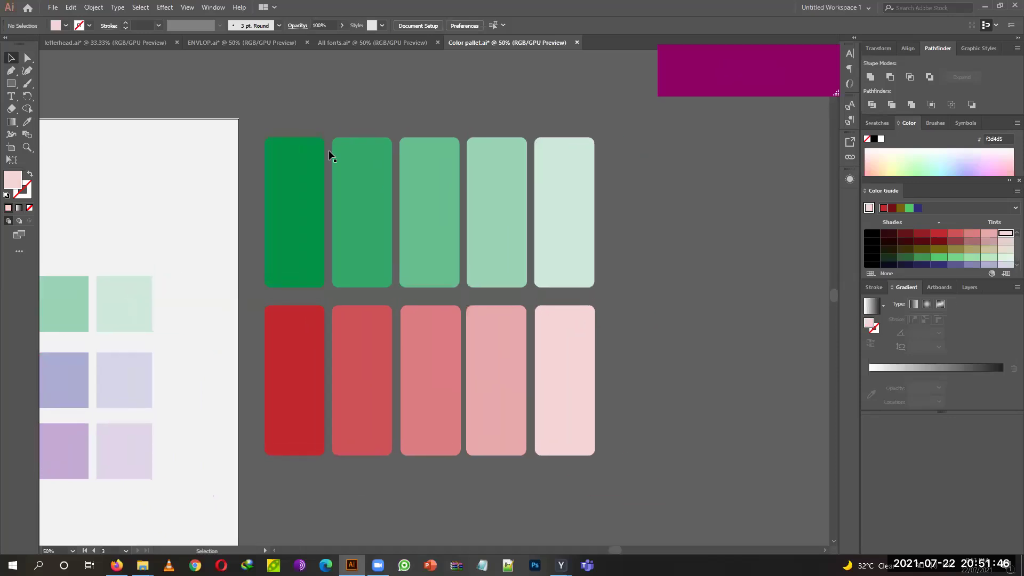
{"action": "left_click_drag", "start_coordinate": [230, 409], "coordinate": [411, 385]}
{"action": "left_click_drag", "start_coordinate": [635, 387], "coordinate": [629, 363]}
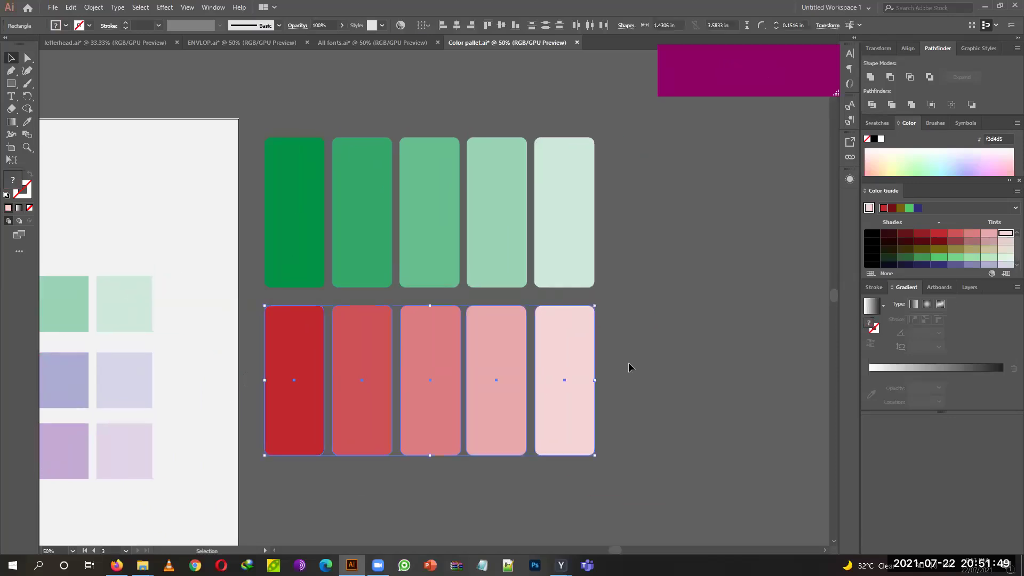
{"action": "left_click", "coordinate": [591, 26]}
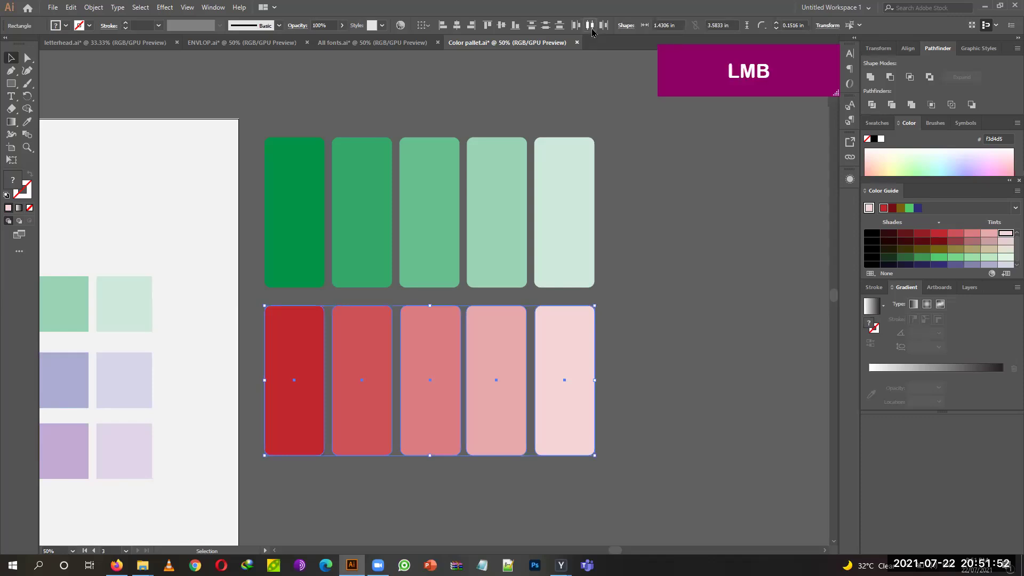
{"action": "left_click", "coordinate": [654, 346]}
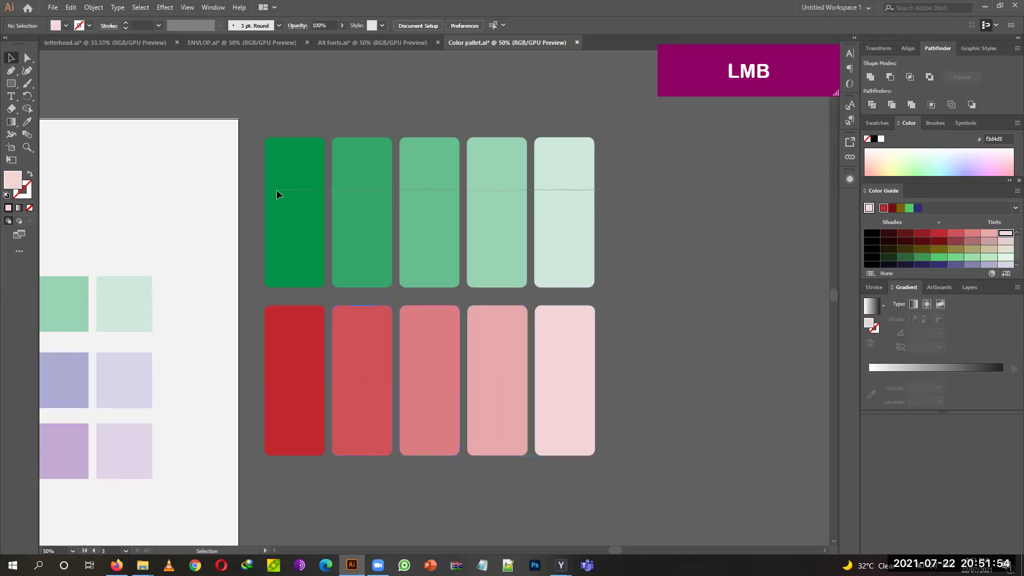
{"action": "left_click_drag", "start_coordinate": [276, 190], "coordinate": [276, 191]}
{"action": "left_click", "coordinate": [629, 199]}
Draw a rectangle about 8.96 × 8.69 in over both palette rows and fill it with the near-black swatch 1a1a1a.
{"action": "left_click", "coordinate": [15, 86]}
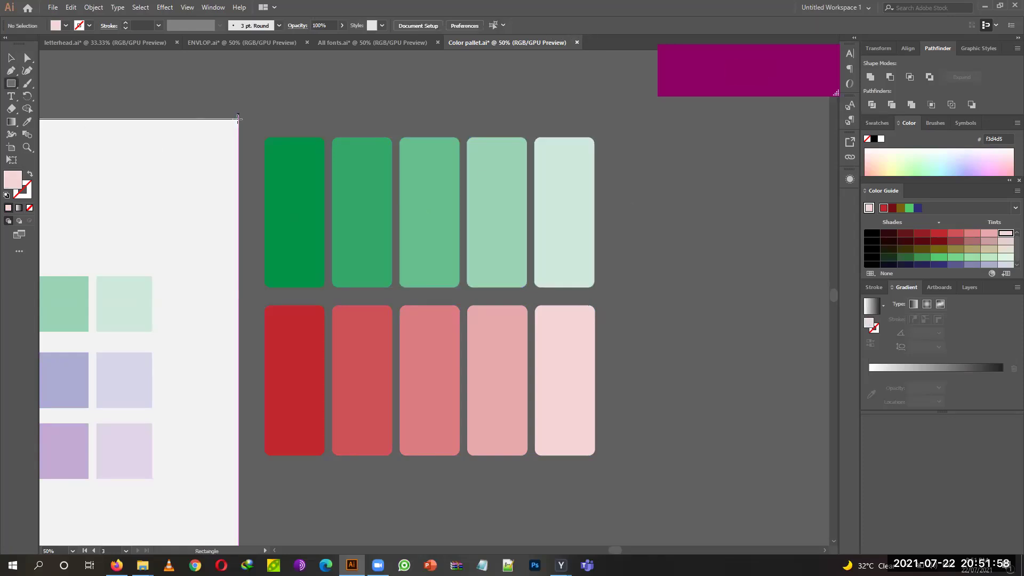
{"action": "left_click_drag", "start_coordinate": [243, 119], "coordinate": [447, 352]}
{"action": "left_click_drag", "start_coordinate": [557, 432], "coordinate": [618, 482]}
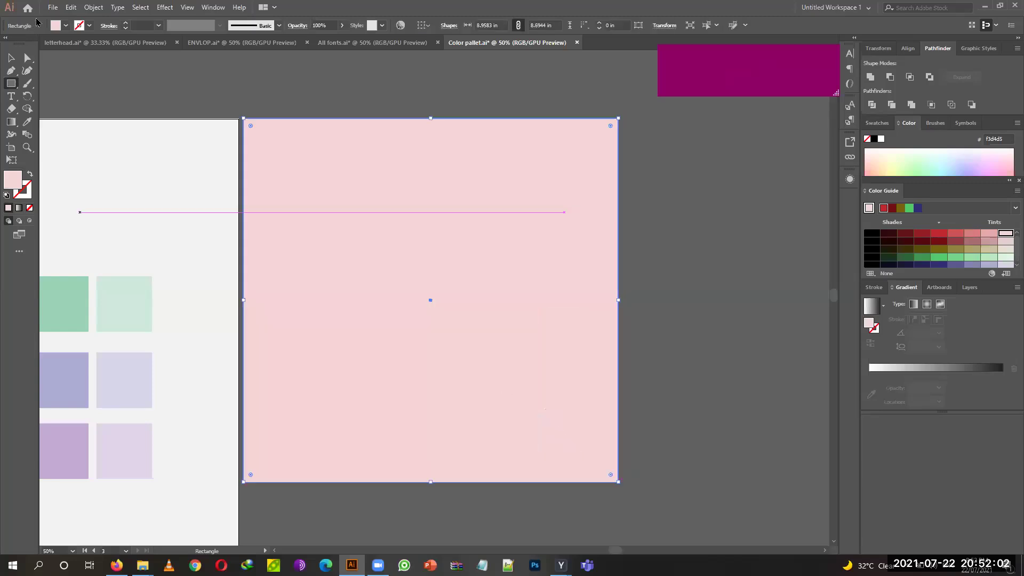
{"action": "left_click", "coordinate": [11, 59]}
{"action": "left_click", "coordinate": [66, 26]}
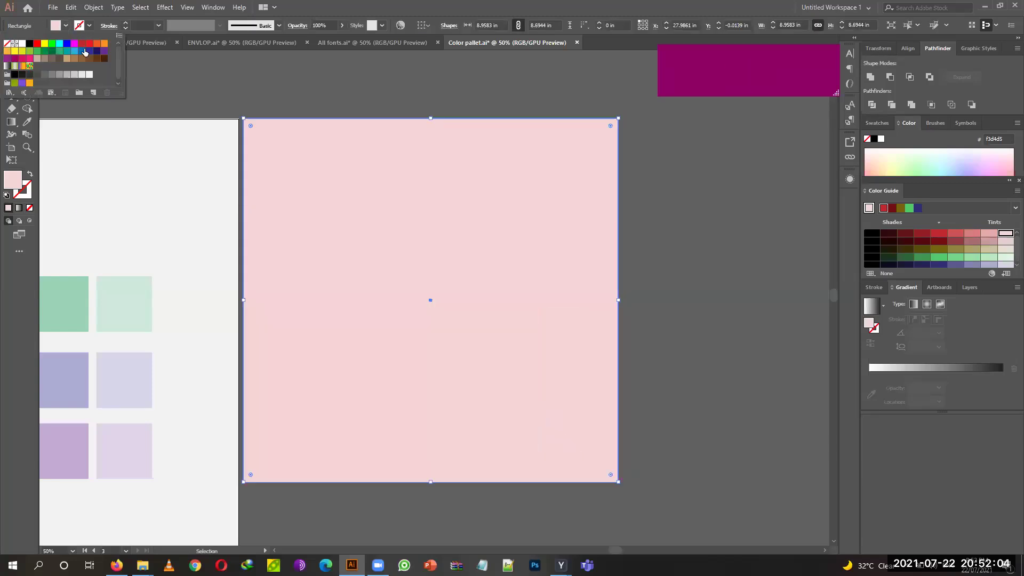
{"action": "left_click", "coordinate": [24, 77]}
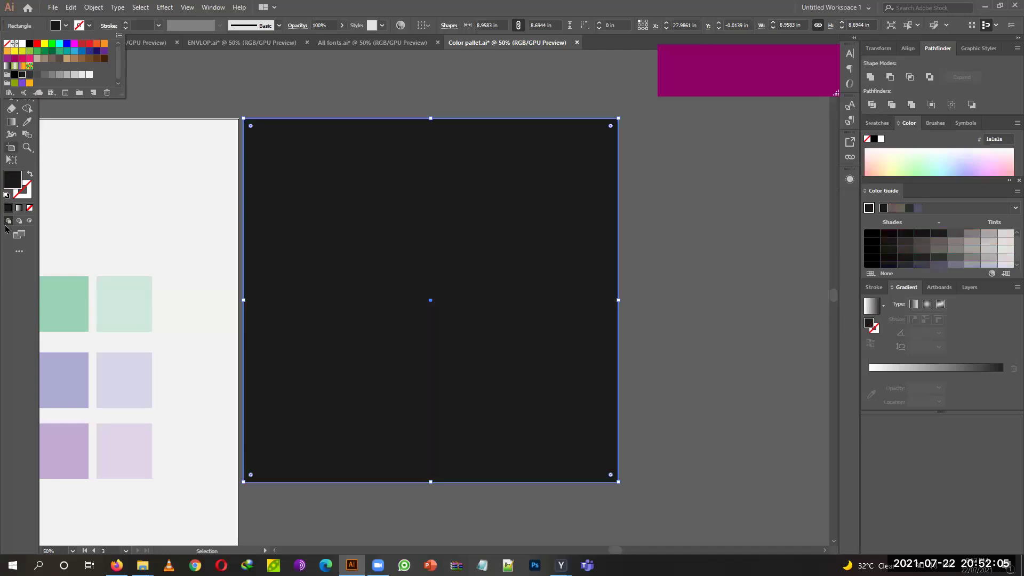
Send the near-black rectangle to the back, behind the green and red palette rows.
{"action": "right_click", "coordinate": [420, 273]}
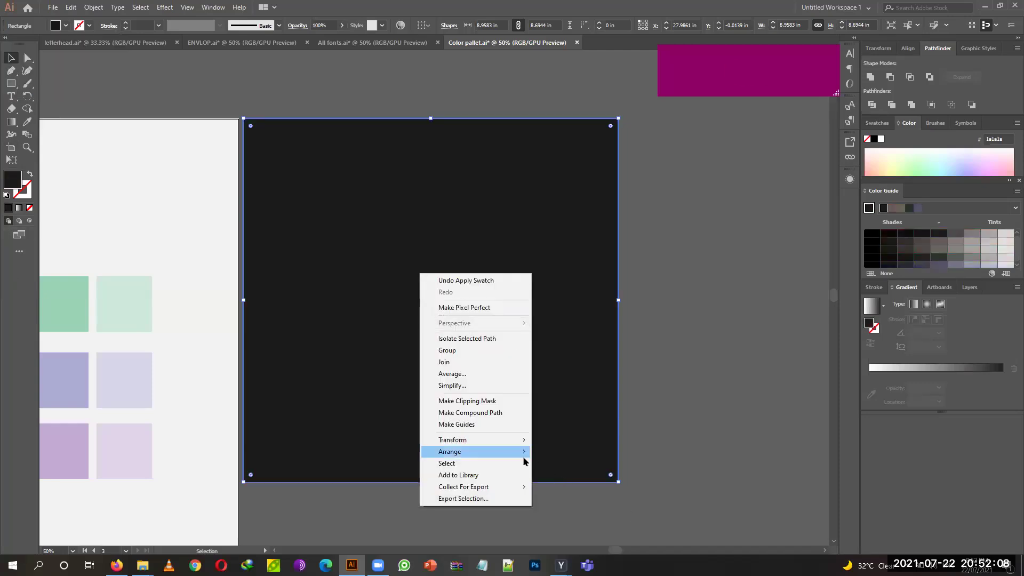
{"action": "mouse_move", "coordinate": [524, 458]}
{"action": "left_click", "coordinate": [565, 485]}
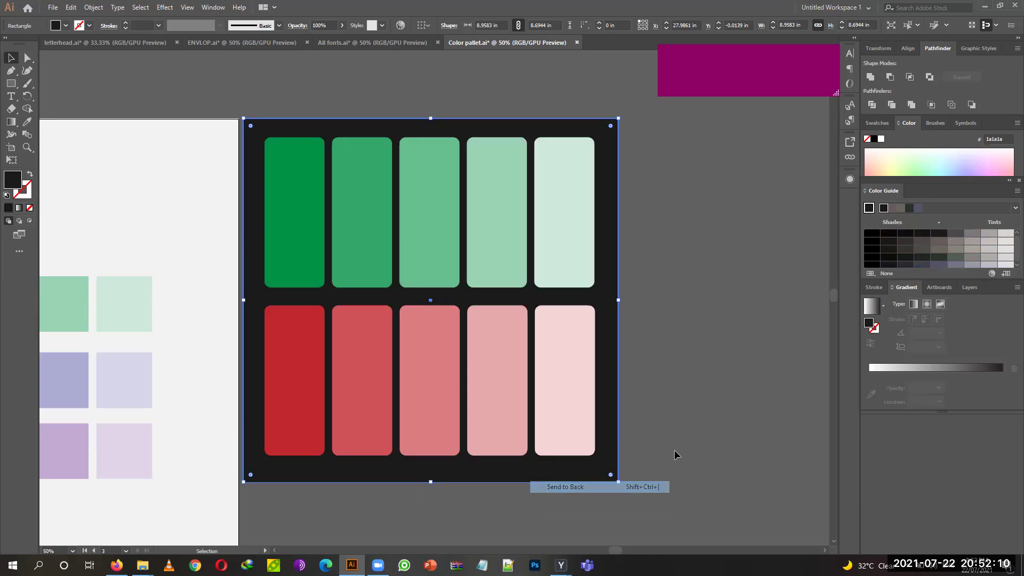
{"action": "left_click", "coordinate": [704, 425]}
Scale the ten palette rectangles down together on the near-black background, leaving the background's size as it is.
{"action": "left_click_drag", "start_coordinate": [716, 115], "coordinate": [285, 409]}
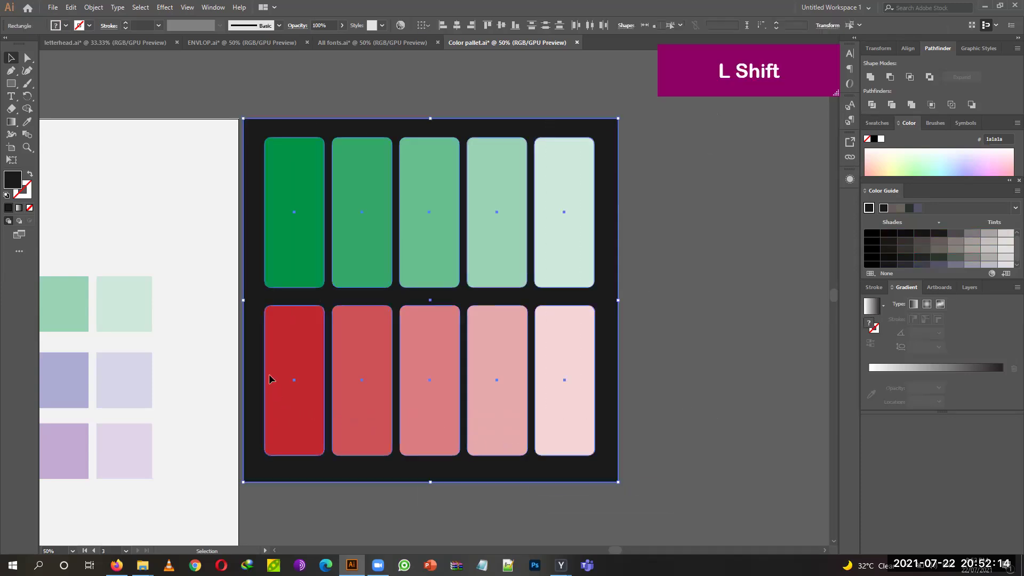
{"action": "left_click", "coordinate": [579, 298], "text": "shift"}
{"action": "left_click_drag", "start_coordinate": [582, 295], "coordinate": [493, 228]}
{"action": "left_click", "coordinate": [712, 292]}
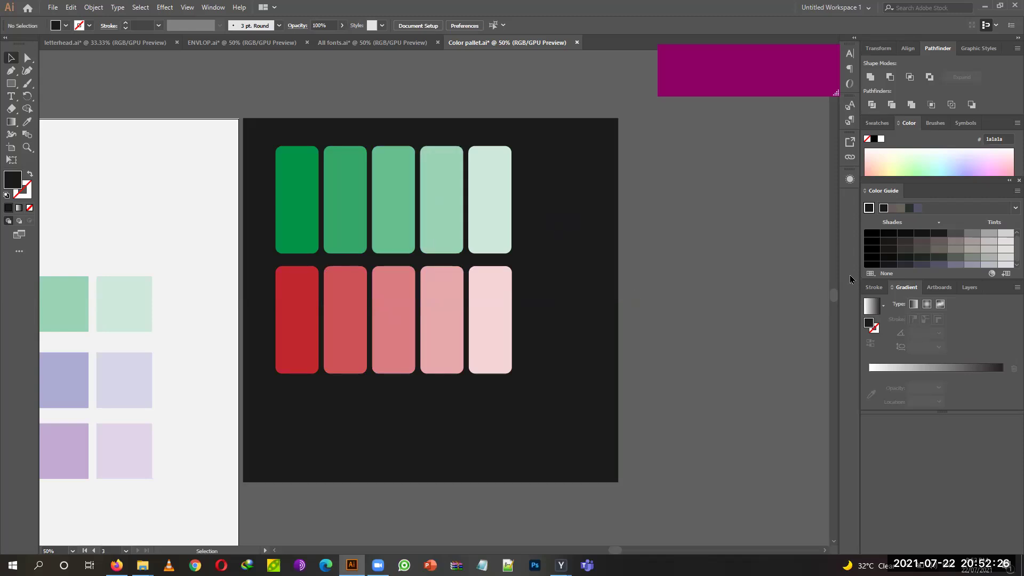
{"action": "left_click", "coordinate": [681, 356]}
{"action": "key", "text": "space"}
{"action": "left_click_drag", "start_coordinate": [692, 360], "coordinate": [494, 251]}
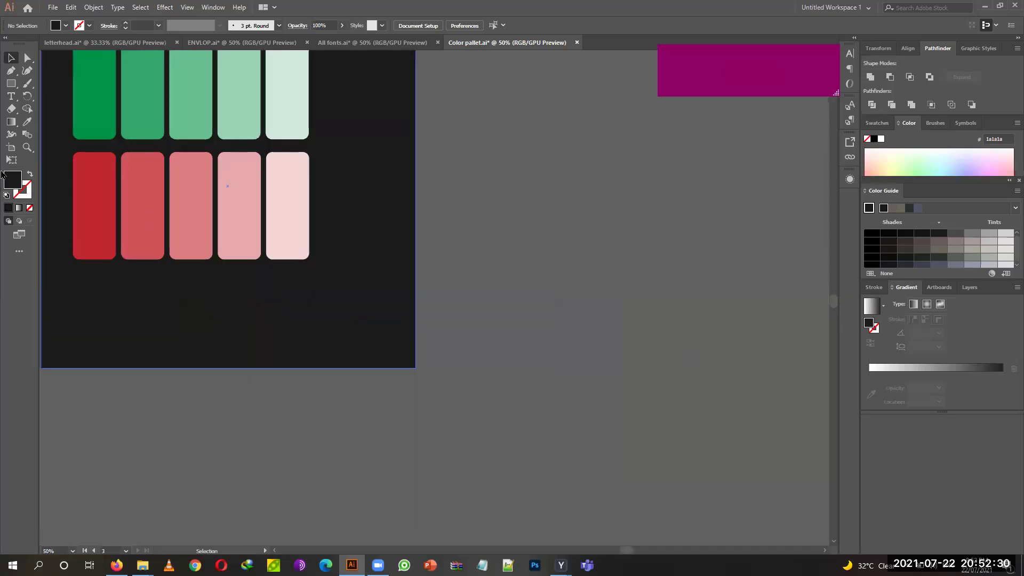
{"action": "left_click", "coordinate": [7, 83]}
{"action": "left_click_drag", "start_coordinate": [468, 165], "coordinate": [524, 230]}
{"action": "left_click", "coordinate": [9, 57]}
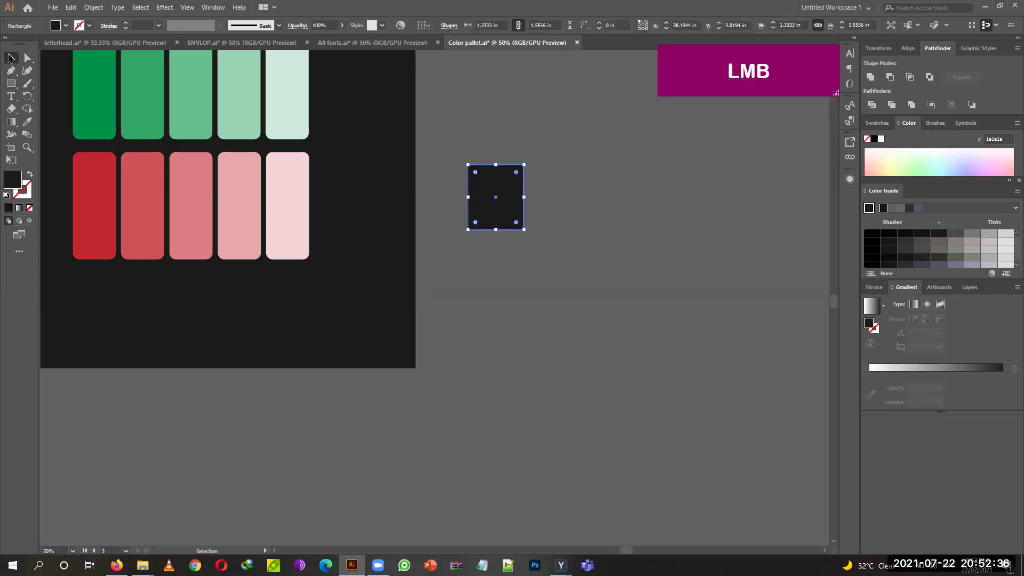
{"action": "key", "text": "Delete"}
{"action": "scroll", "coordinate": [386, 265], "scroll_direction": "up", "scroll_amount": 2}
{"action": "left_click_drag", "start_coordinate": [459, 153], "coordinate": [528, 187]}
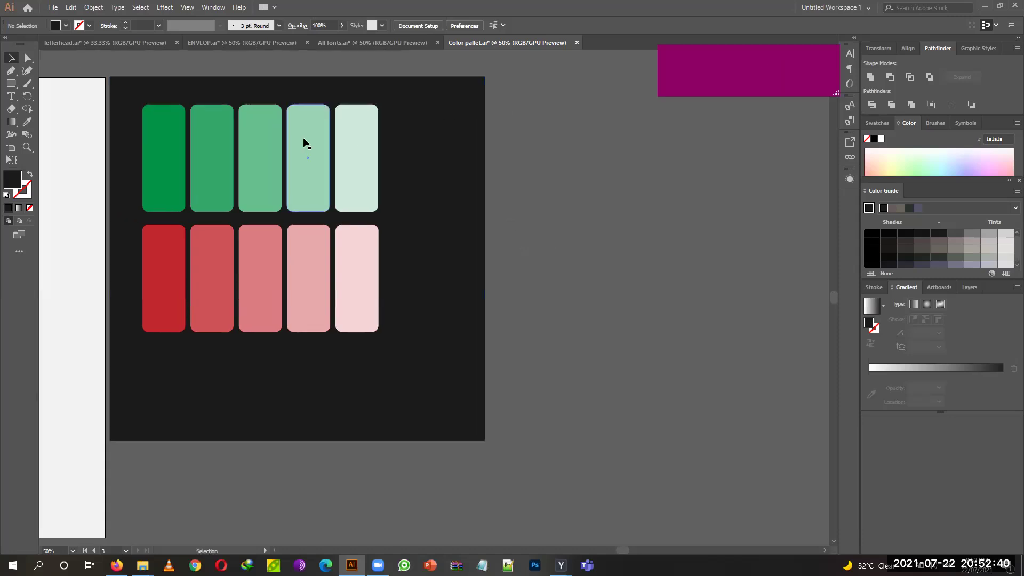
Duplicate the lightest green rectangle and place the copy on the empty canvas beside the near-black background, level with the original.
{"action": "left_click", "coordinate": [354, 143], "text": "shift"}
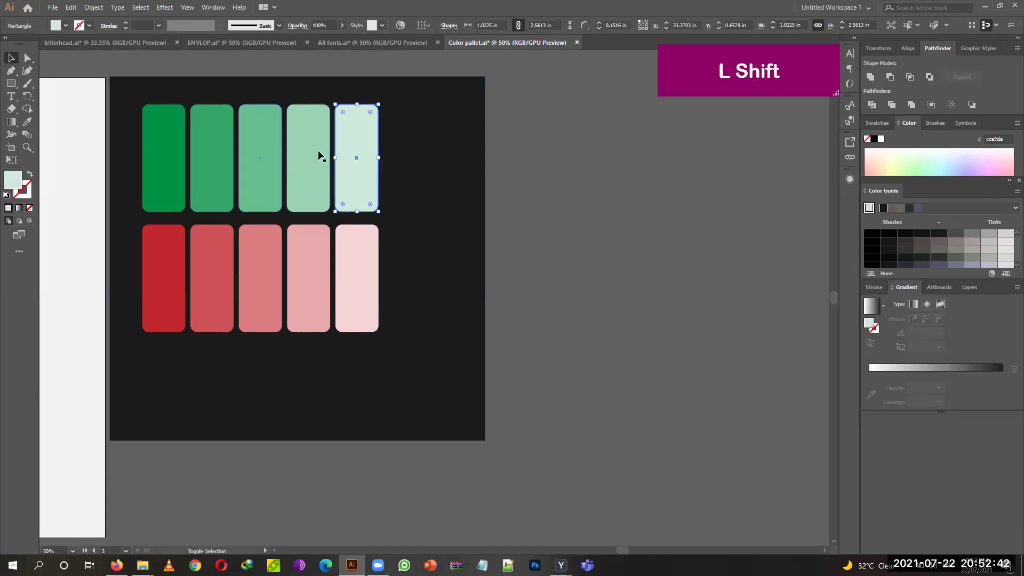
{"action": "left_click_drag", "start_coordinate": [358, 156], "coordinate": [545, 158]}
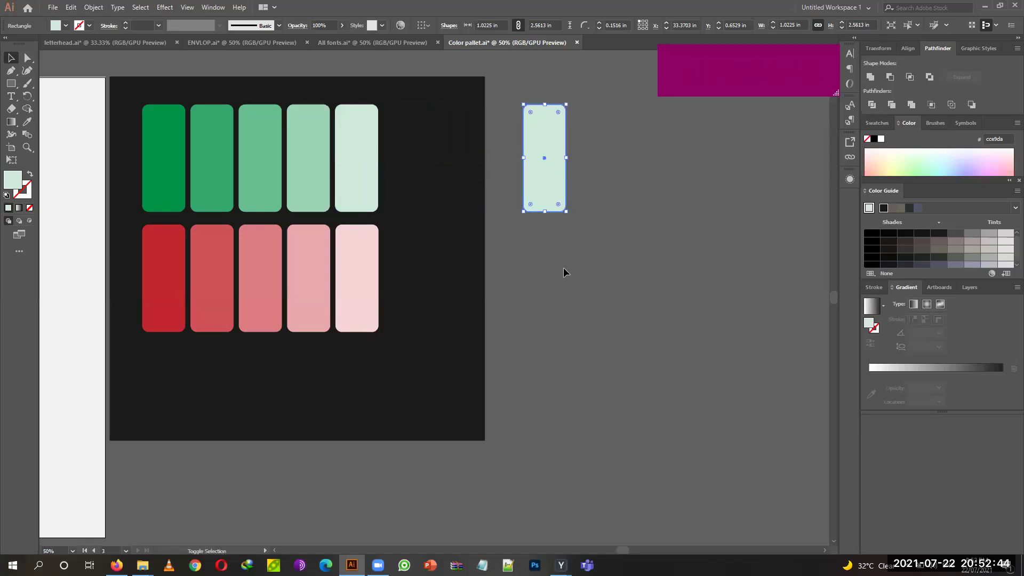
{"action": "key", "text": "ctrl+plus"}
{"action": "key", "text": "ctrl+plus"}
{"action": "key", "text": "ctrl+plus"}
{"action": "key", "text": "ctrl+plus"}
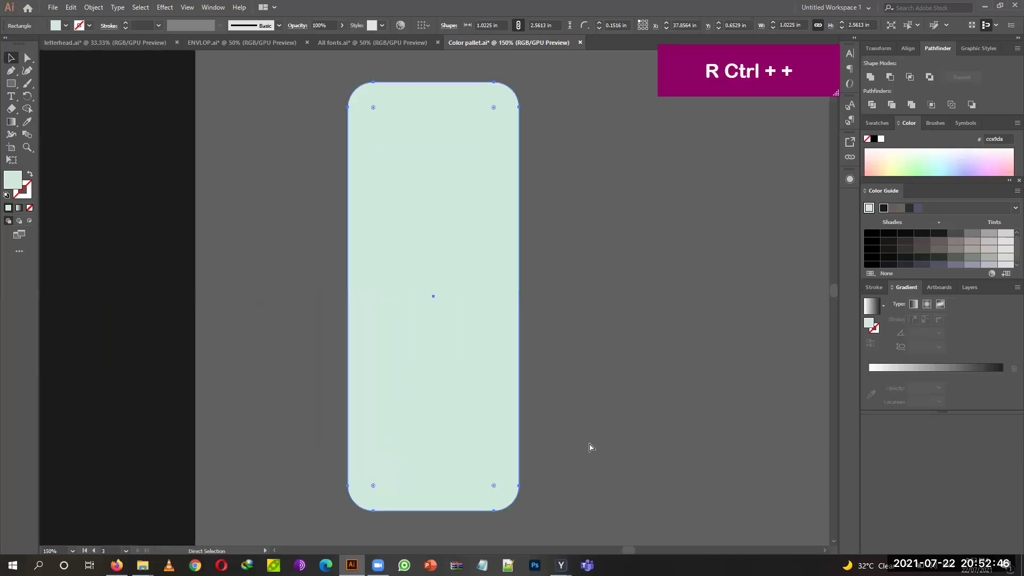
{"action": "left_click_drag", "start_coordinate": [581, 511], "coordinate": [539, 388]}
{"action": "left_click", "coordinate": [254, 375]}
{"action": "left_click", "coordinate": [319, 304]}
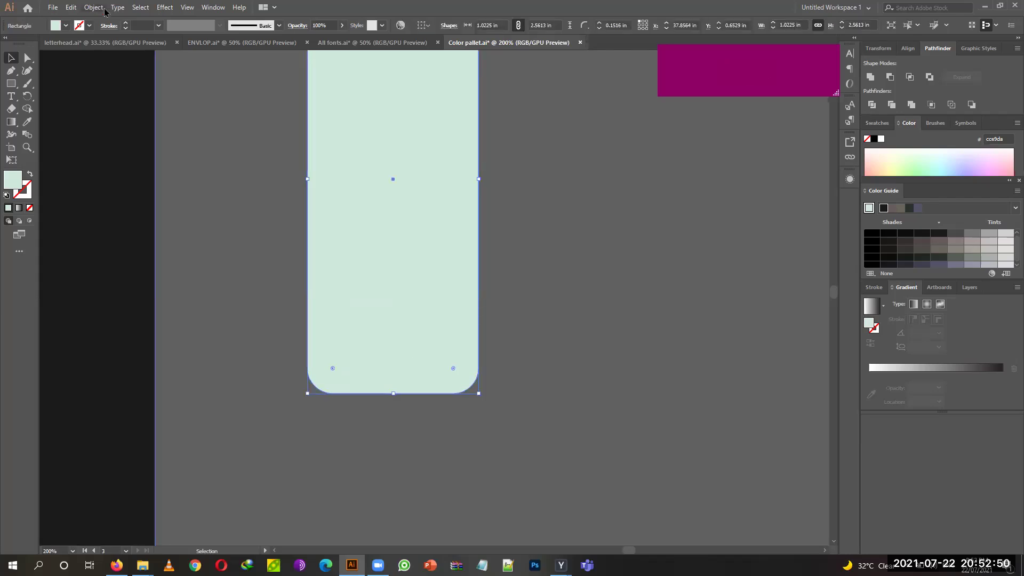
{"action": "left_click", "coordinate": [94, 8]}
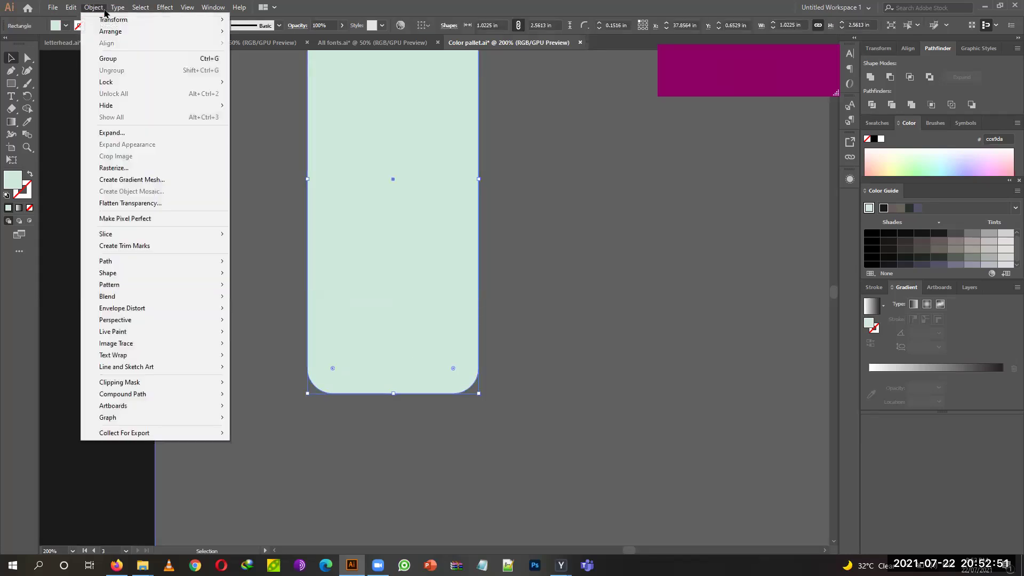
{"action": "left_click", "coordinate": [138, 134]}
{"action": "left_click", "coordinate": [491, 363]}
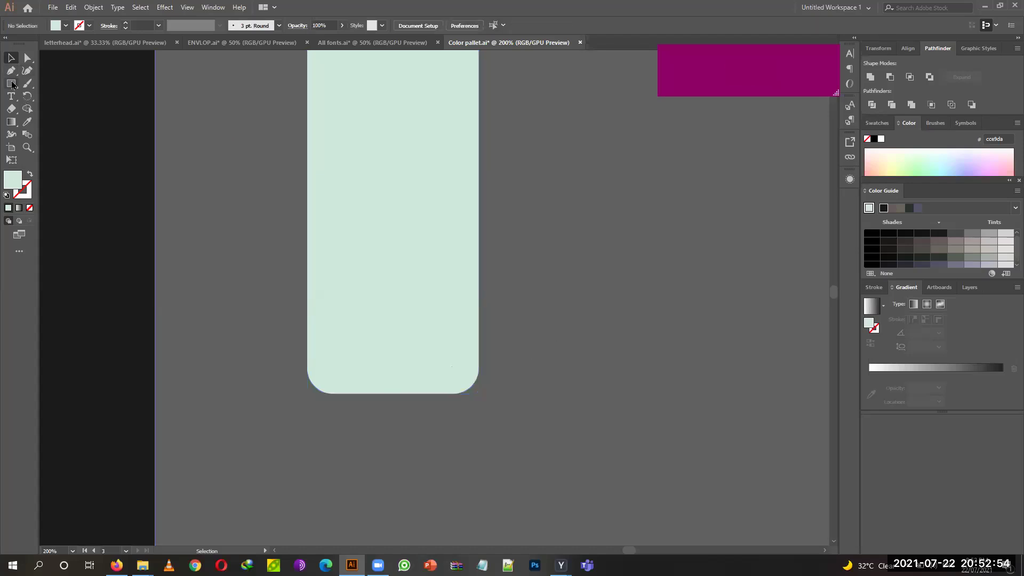
Draw a rectangle about 1.61 × 0.64 in across the copied swatch's lower end and split the two shapes with Pathfinder Divide.
{"action": "left_click_drag", "start_coordinate": [273, 330], "coordinate": [543, 436]}
{"action": "left_click", "coordinate": [10, 57]}
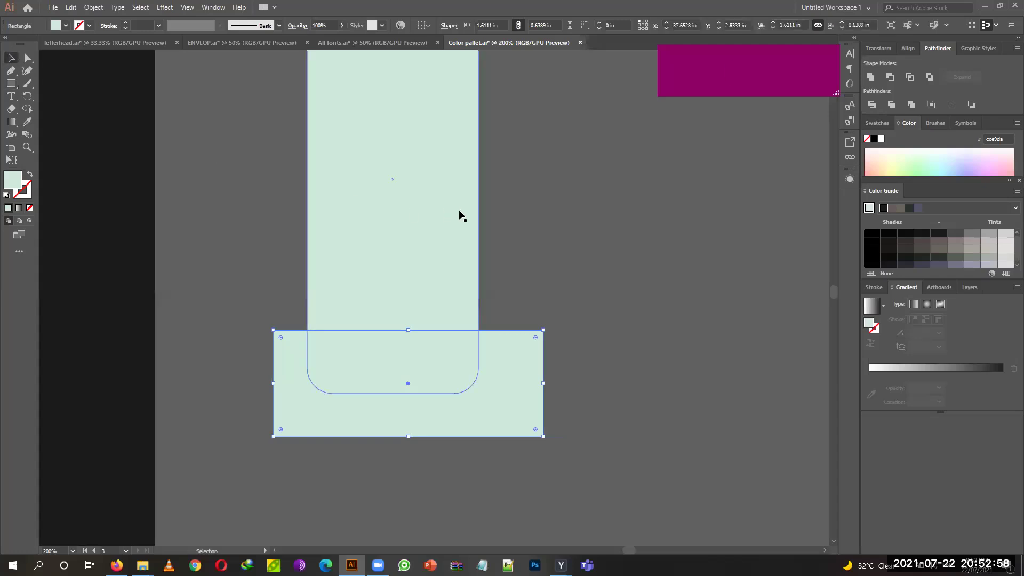
{"action": "left_click", "coordinate": [448, 215], "text": "shift"}
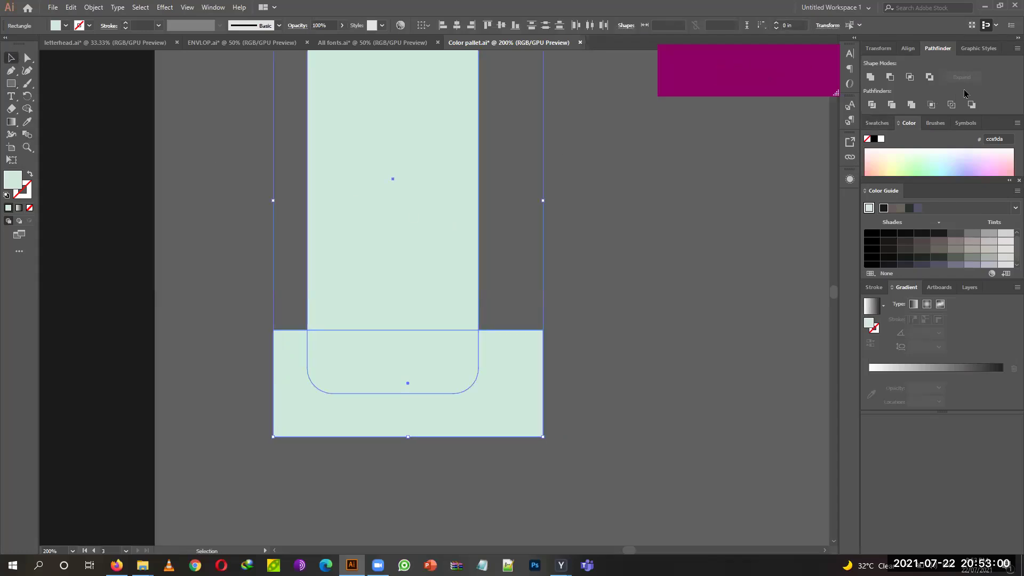
{"action": "left_click", "coordinate": [930, 79]}
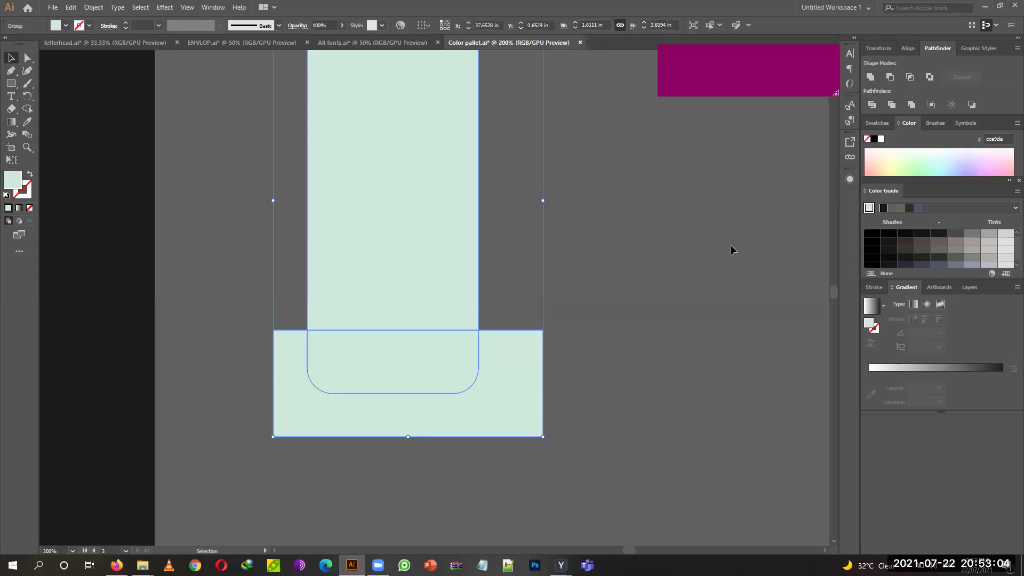
Ungroup the divided pieces and delete the part lying outside the rounded swatch.
{"action": "right_click", "coordinate": [501, 420]}
{"action": "left_click", "coordinate": [578, 320]}
{"action": "left_click", "coordinate": [541, 431]}
{"action": "left_click", "coordinate": [522, 408]}
{"action": "key", "text": "Delete"}
Fill the lower rounded piece of the copied swatch with white.
{"action": "left_click", "coordinate": [470, 376]}
{"action": "left_click", "coordinate": [64, 26]}
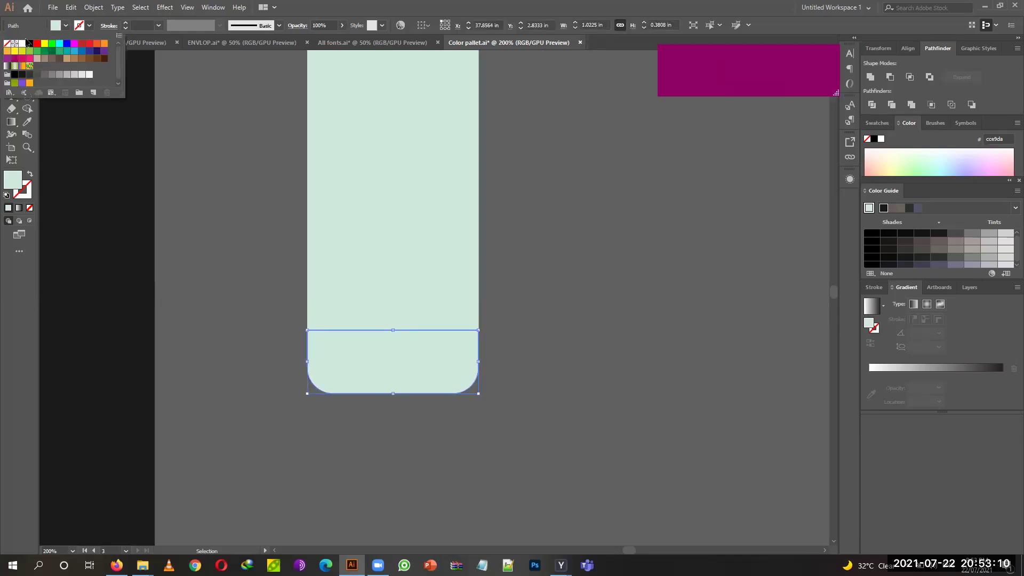
{"action": "left_click", "coordinate": [21, 44]}
{"action": "left_click", "coordinate": [148, 229]}
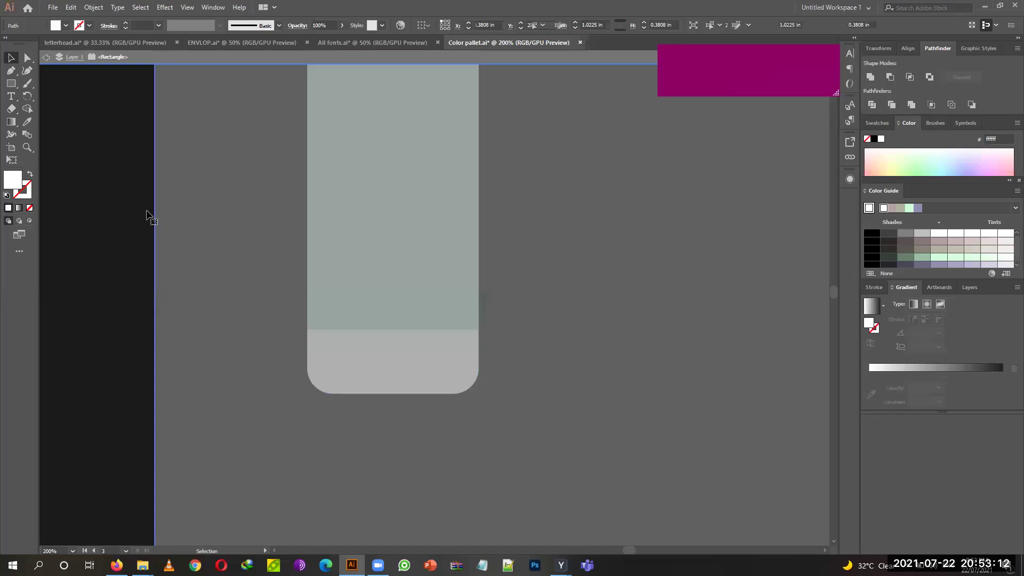
{"action": "left_click", "coordinate": [240, 219]}
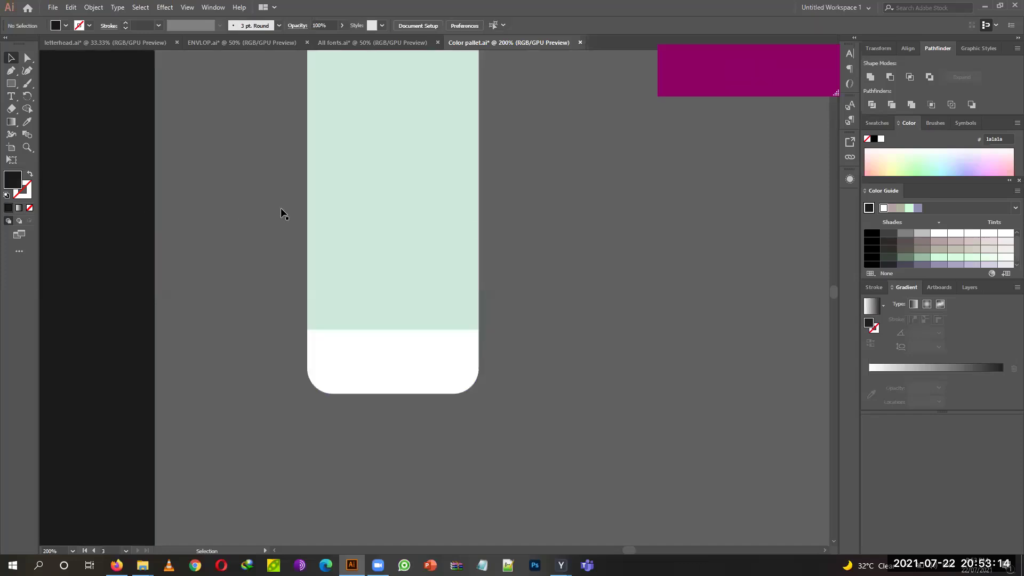
Copy the hex code cce9da from the pale green piece's fill colour and paste it as text on the artwork.
{"action": "left_click", "coordinate": [389, 218]}
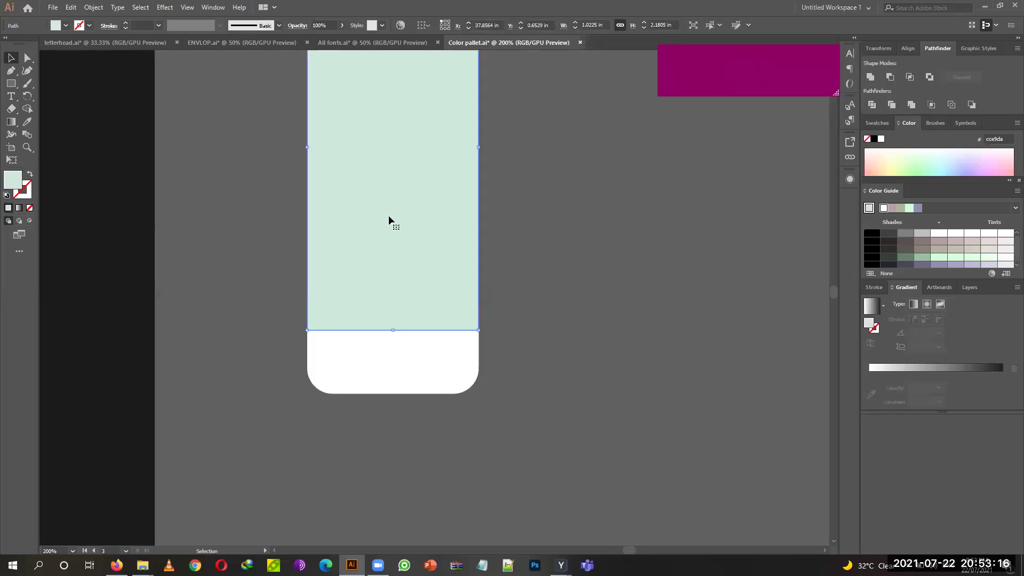
{"action": "double_click", "coordinate": [9, 182]}
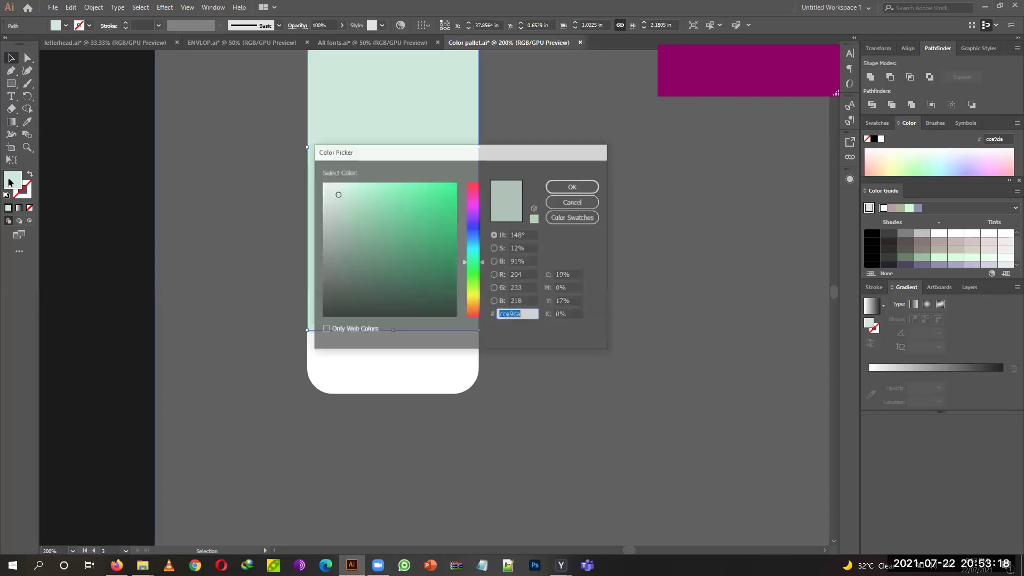
{"action": "key", "text": "ctrl+c"}
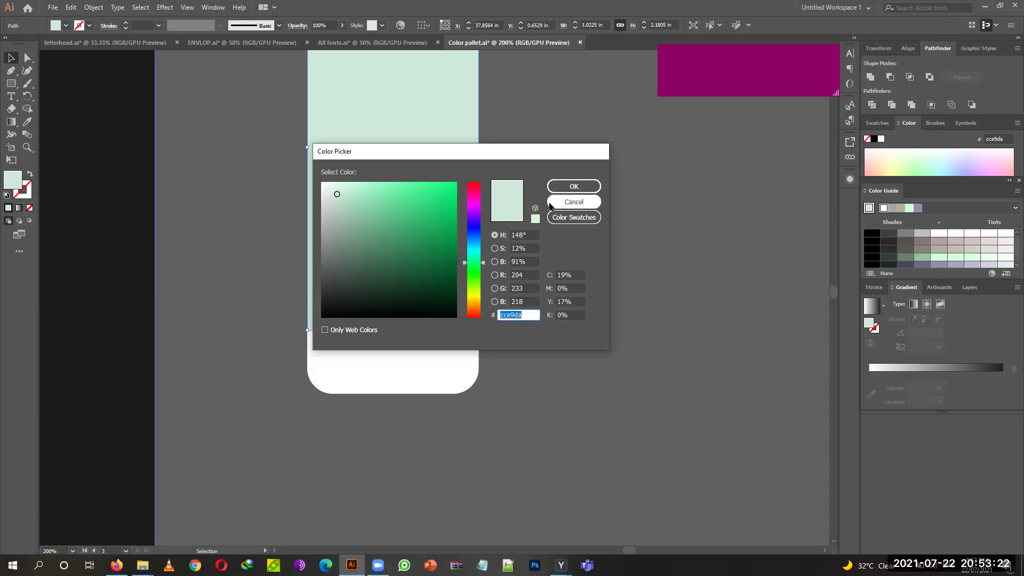
{"action": "left_click", "coordinate": [574, 202]}
{"action": "left_click", "coordinate": [572, 328], "text": "ctrl"}
{"action": "key", "text": "ctrl+v"}
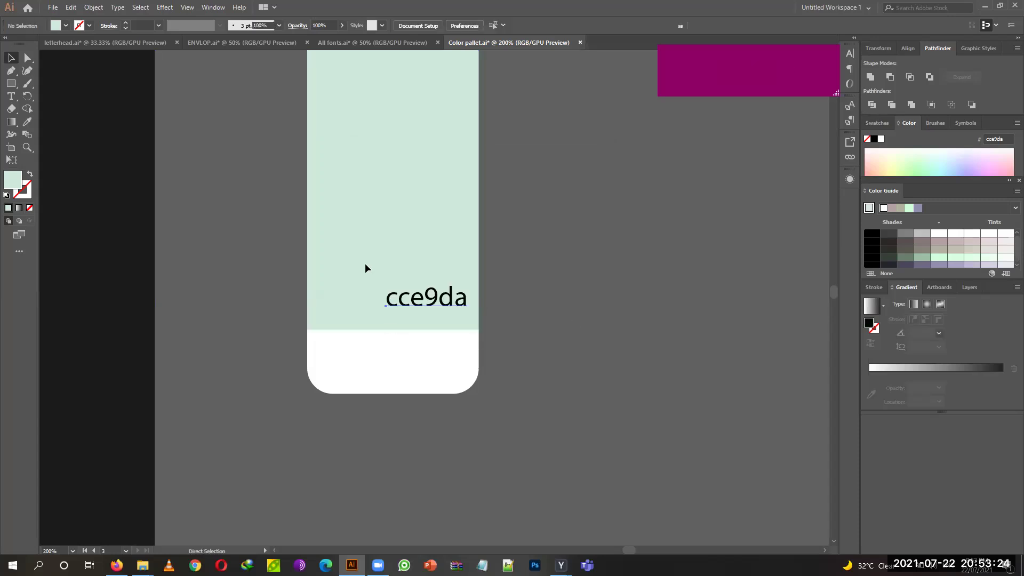
Add # in front of the hex code, move the label onto the white strip and enlarge it to about 15.18 pt.
{"action": "left_click", "coordinate": [11, 96]}
{"action": "left_click", "coordinate": [412, 303]}
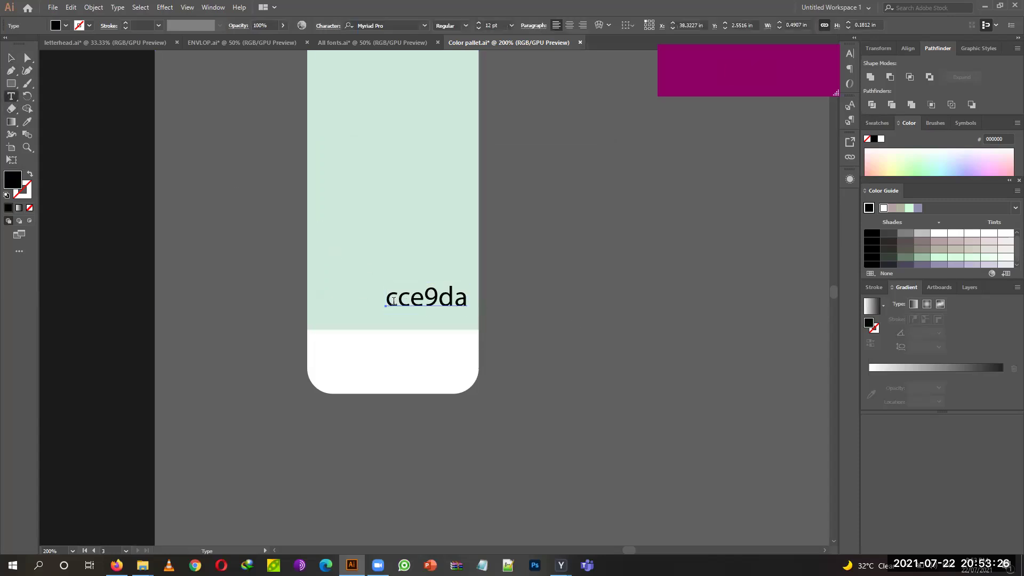
{"action": "left_click", "coordinate": [388, 299]}
{"action": "type", "text": "#"}
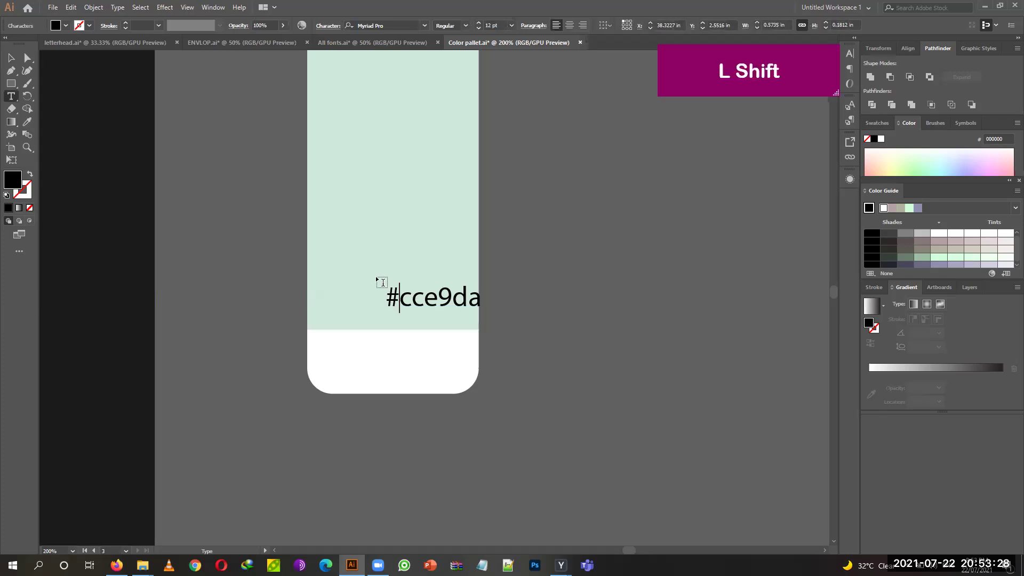
{"action": "left_click", "coordinate": [10, 58]}
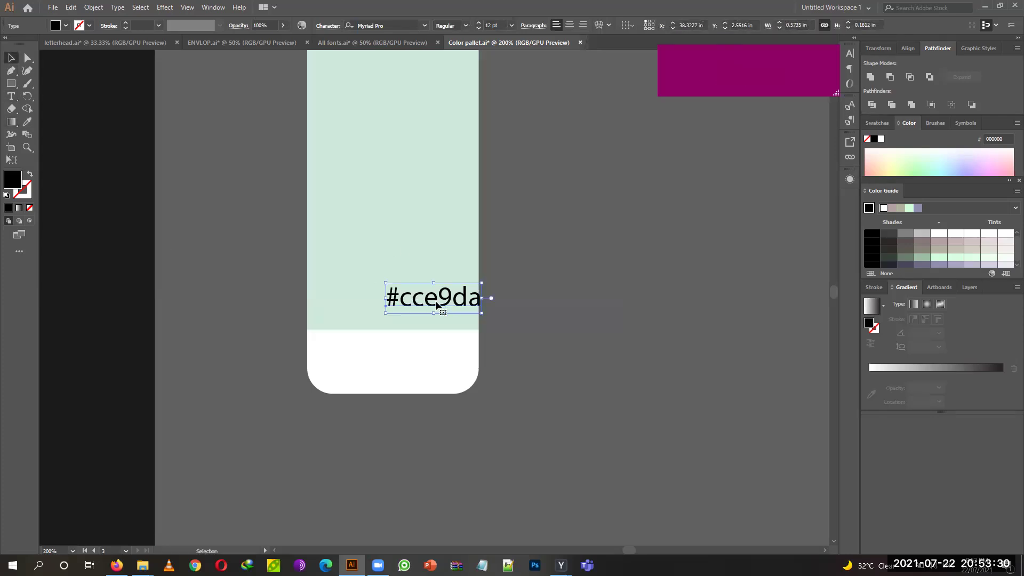
{"action": "left_click_drag", "start_coordinate": [443, 300], "coordinate": [458, 361]}
Fill the #cce9da label with the dark green swatch 009245.
{"action": "left_click", "coordinate": [27, 122]}
{"action": "left_click", "coordinate": [304, 185]}
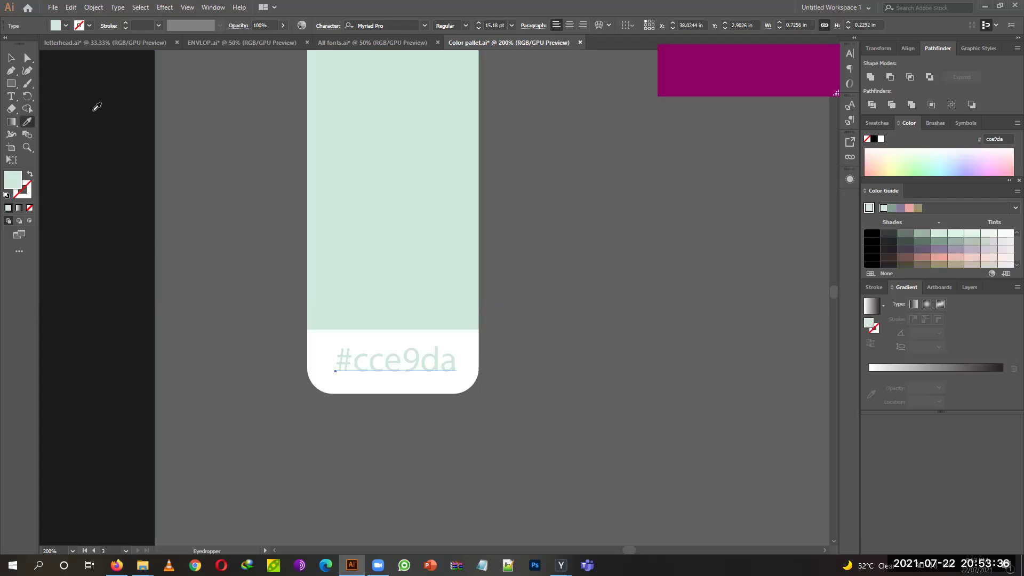
{"action": "left_click", "coordinate": [11, 58]}
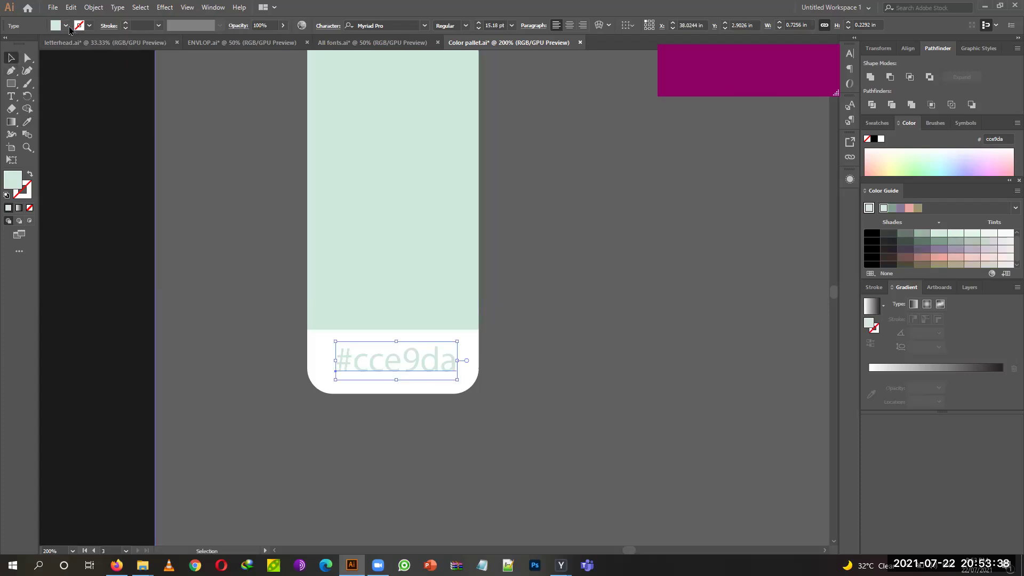
{"action": "left_click", "coordinate": [66, 26]}
{"action": "left_click", "coordinate": [44, 55]}
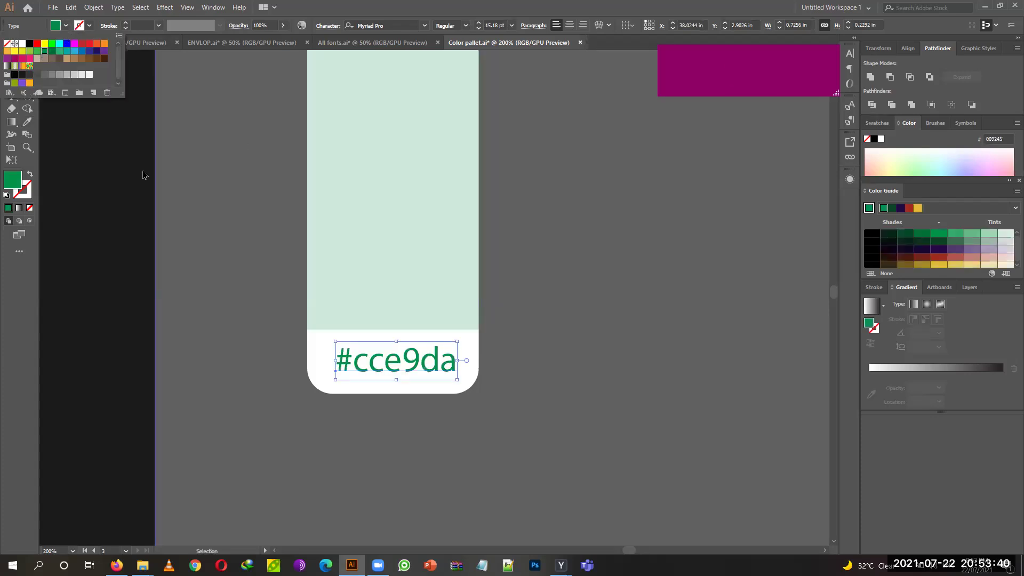
{"action": "left_click", "coordinate": [224, 252]}
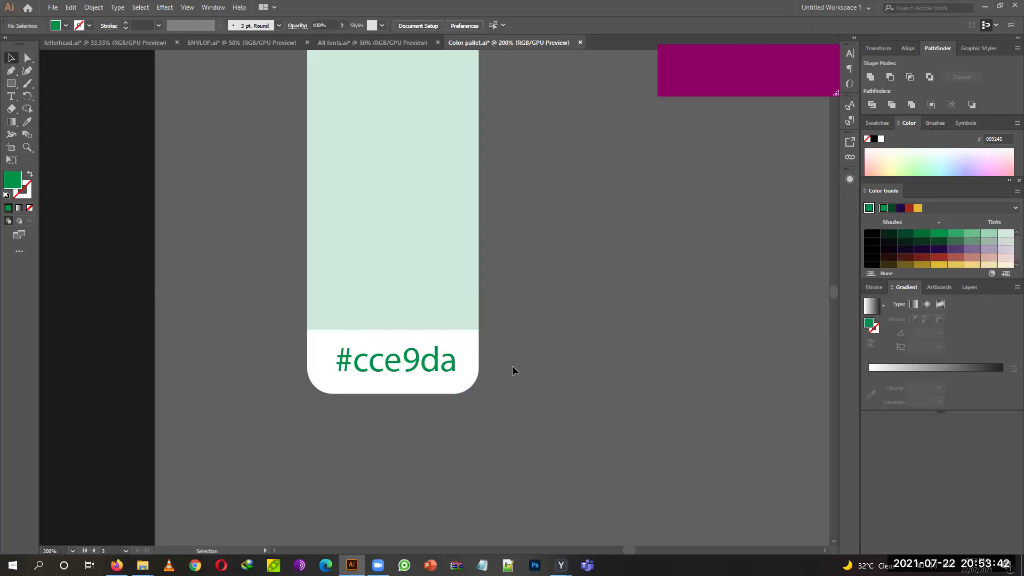
Draw a green circle about 1.33 in wide above the palettes and duplicate it into a horizontal row of four overlapping circles.
{"action": "key", "text": "ctrl+minus"}
{"action": "key", "text": "ctrl+minus"}
{"action": "key", "text": "ctrl+minus"}
{"action": "key", "text": "ctrl+minus"}
{"action": "key", "text": "ctrl+minus"}
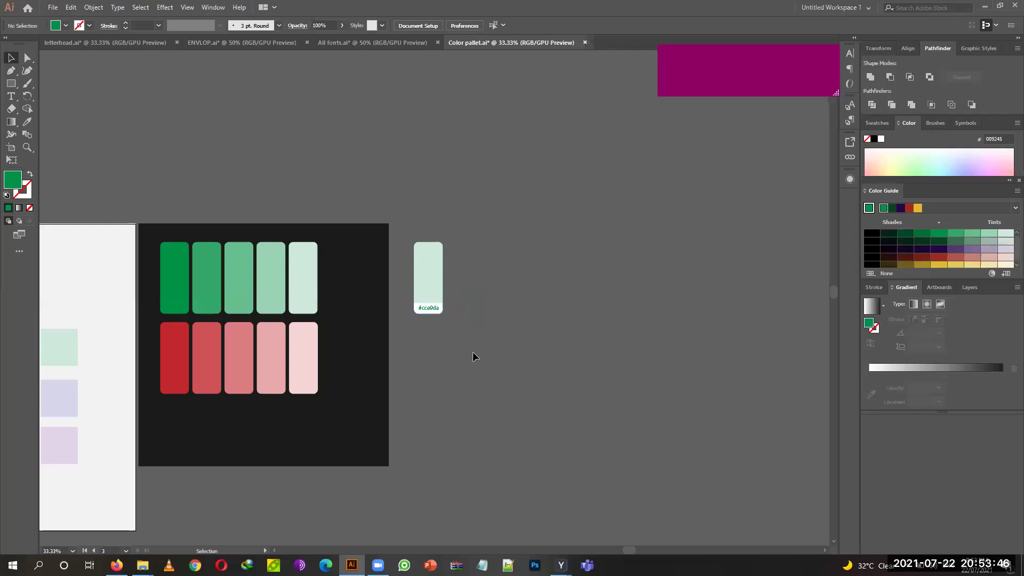
{"action": "left_click", "coordinate": [15, 86]}
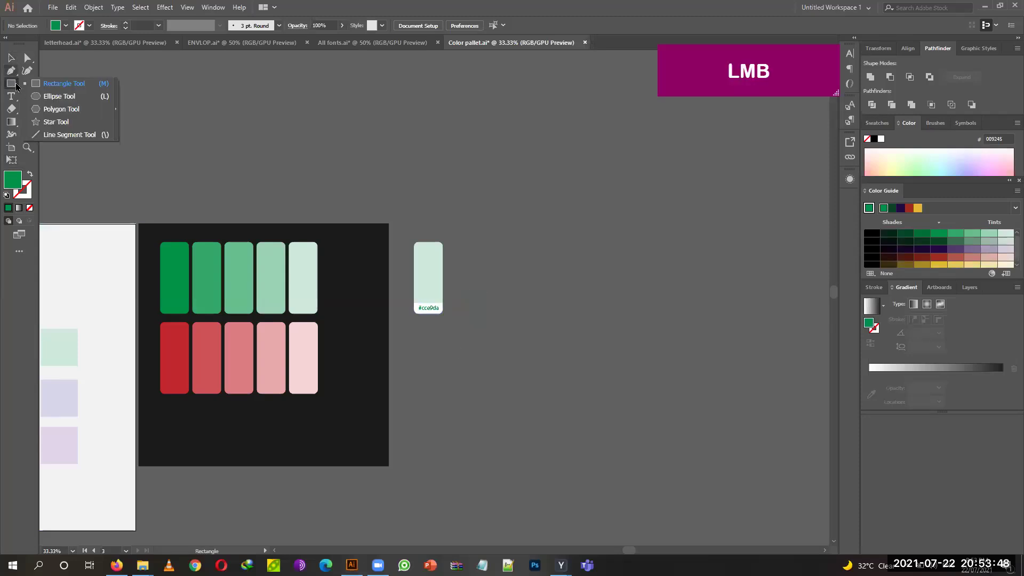
{"action": "left_click", "coordinate": [59, 96]}
{"action": "mouse_move", "coordinate": [183, 157]}
{"action": "left_mouse_down"}
{"action": "mouse_move", "coordinate": [201, 177]}
{"action": "mouse_move", "coordinate": [207, 160]}
{"action": "mouse_move", "coordinate": [197, 163]}
{"action": "mouse_move", "coordinate": [242, 169]}
{"action": "left_mouse_up"}
{"action": "left_click", "coordinate": [11, 57]}
{"action": "left_click", "coordinate": [167, 168], "text": "shift"}
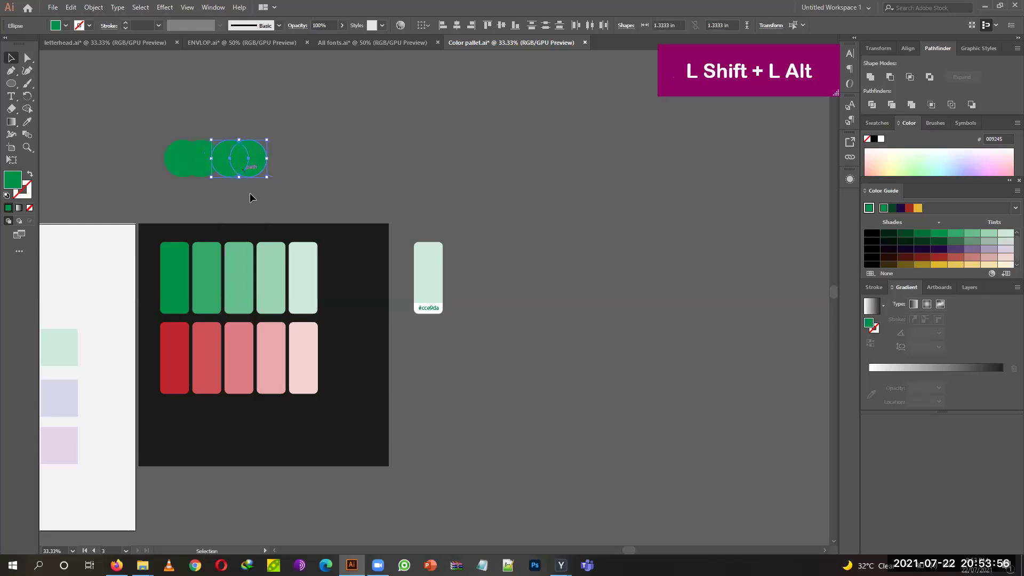
{"action": "left_click", "coordinate": [245, 216]}
Recolour the second, third and fourth circles with 33a86a, 66be8f and 99d3b5, sampled from the matching rectangles of the green row.
{"action": "left_click", "coordinate": [198, 169]}
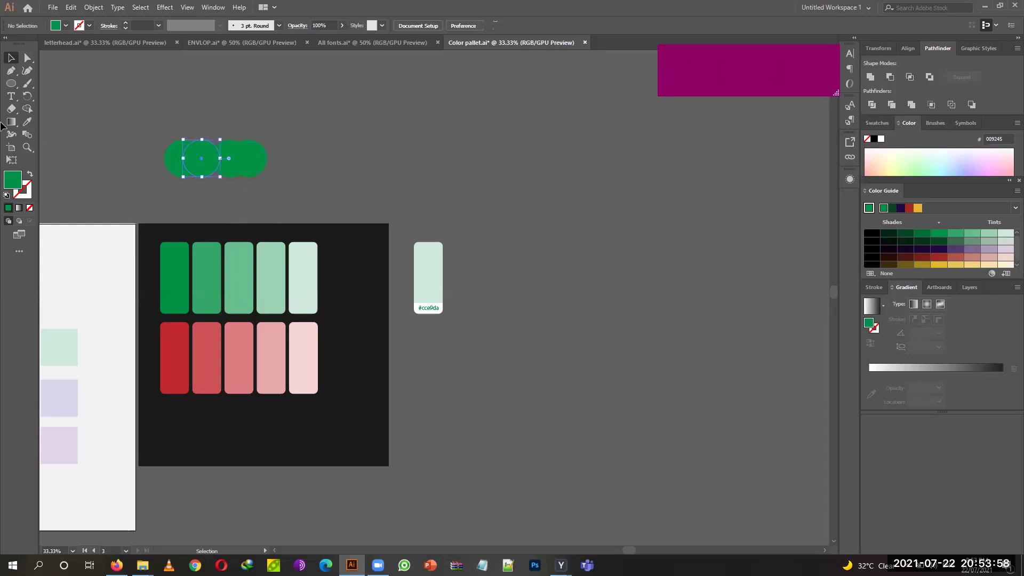
{"action": "left_click", "coordinate": [28, 122]}
{"action": "left_click", "coordinate": [209, 263]}
{"action": "key", "text": "v"}
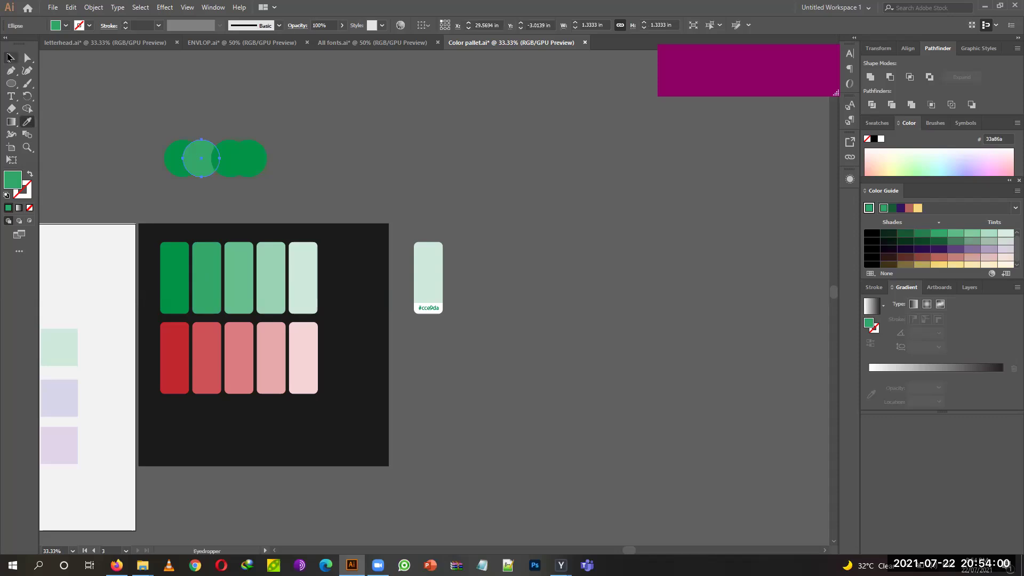
{"action": "left_click", "coordinate": [223, 170]}
{"action": "left_click", "coordinate": [27, 121]}
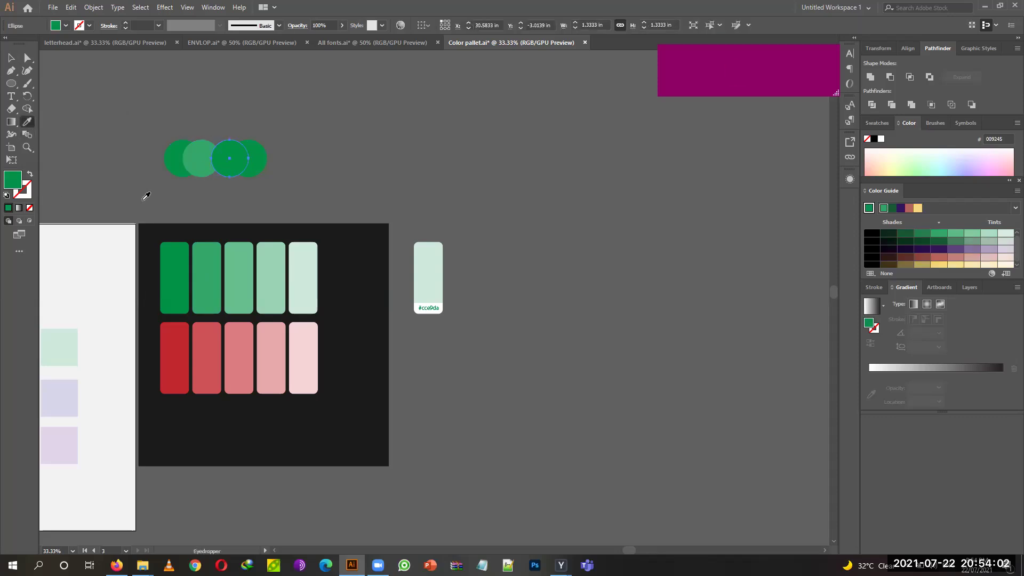
{"action": "left_click", "coordinate": [231, 263]}
{"action": "left_click", "coordinate": [11, 58]}
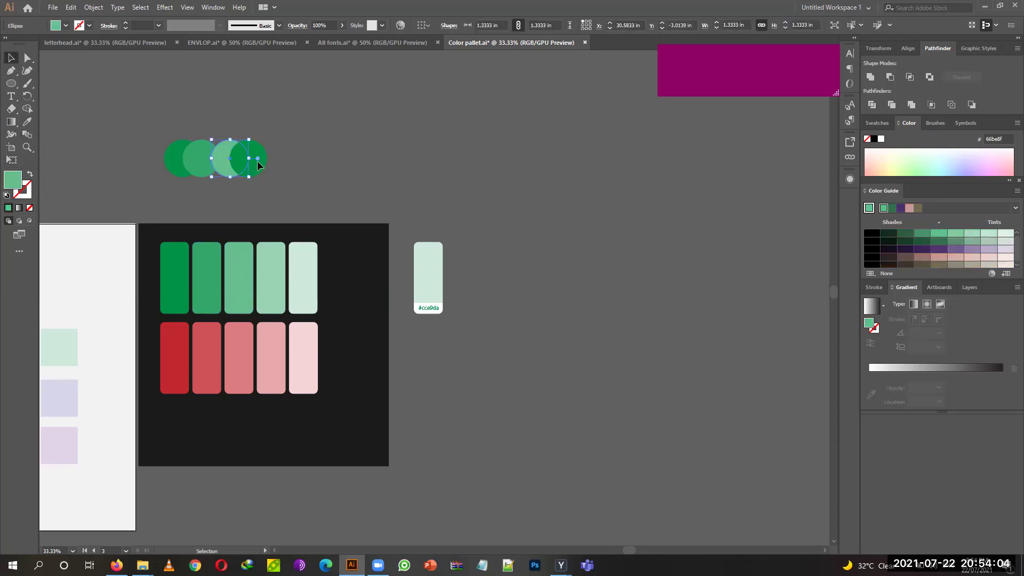
{"action": "left_click", "coordinate": [247, 160]}
{"action": "left_click", "coordinate": [28, 121]}
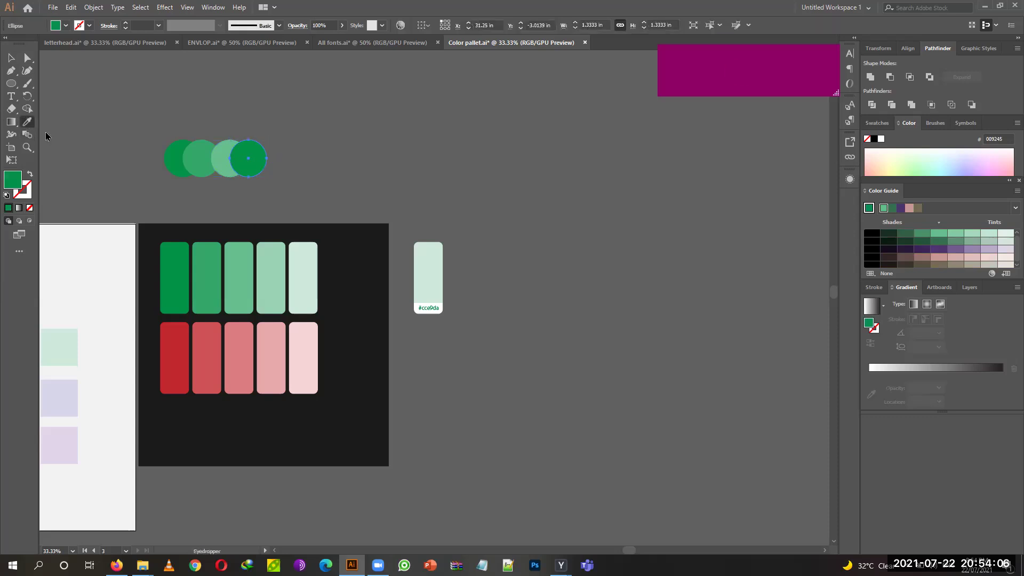
{"action": "left_click", "coordinate": [271, 255]}
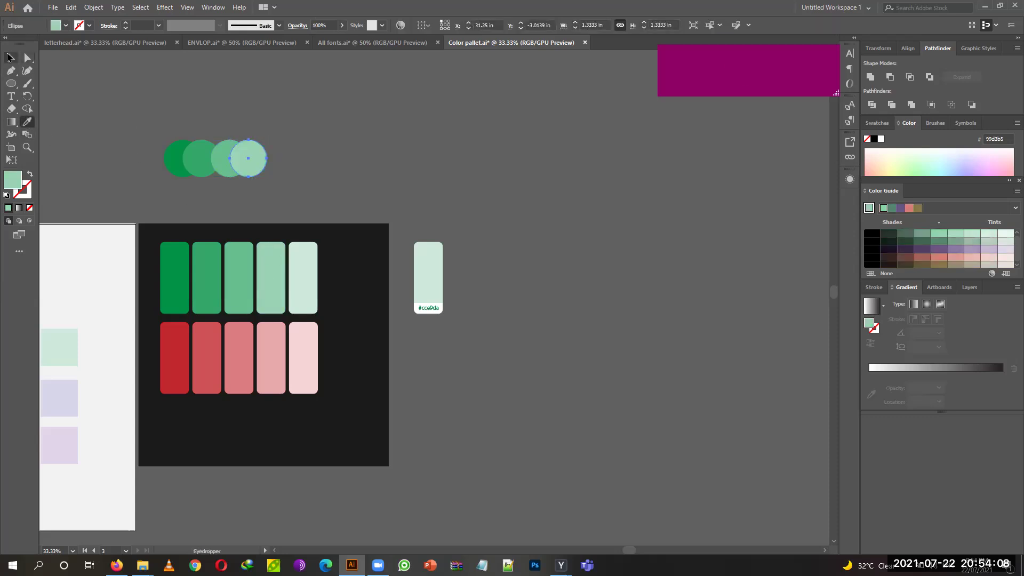
Duplicate the fourth circle about 0.56 in along the row and fill the copy with the palest green, cce9da.
{"action": "left_click", "coordinate": [10, 57]}
{"action": "left_click_drag", "start_coordinate": [255, 160], "coordinate": [270, 165]}
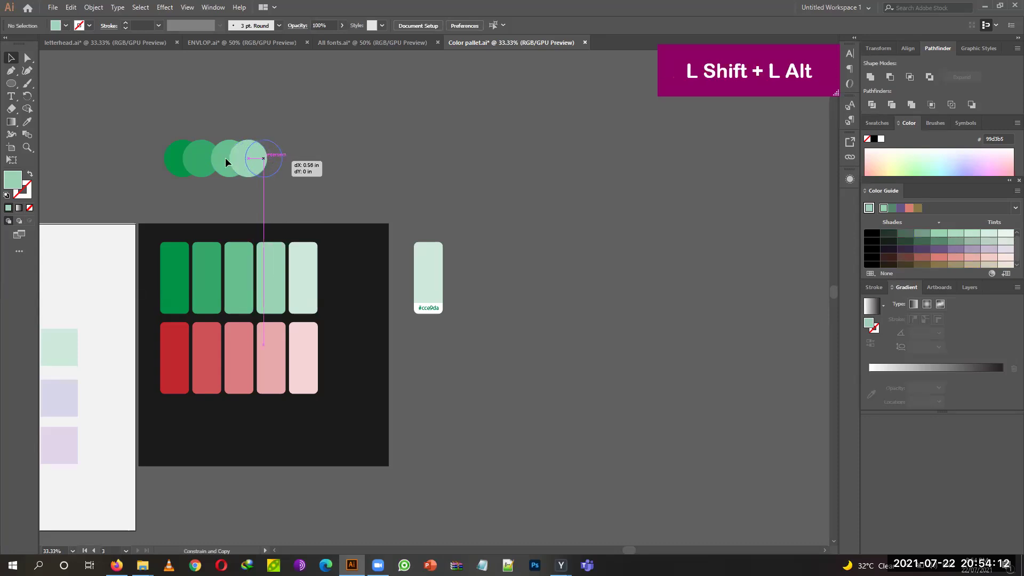
{"action": "left_click", "coordinate": [28, 122]}
{"action": "left_click", "coordinate": [302, 263]}
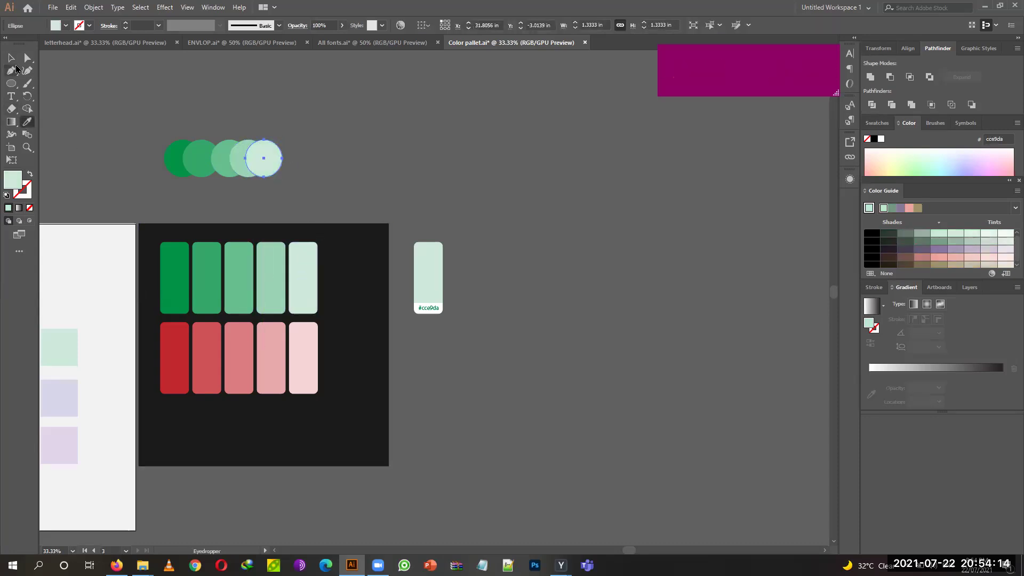
{"action": "key", "text": "v"}
Distribute the five overlapping green circles evenly along their row.
{"action": "left_click_drag", "start_coordinate": [362, 149], "coordinate": [269, 168]}
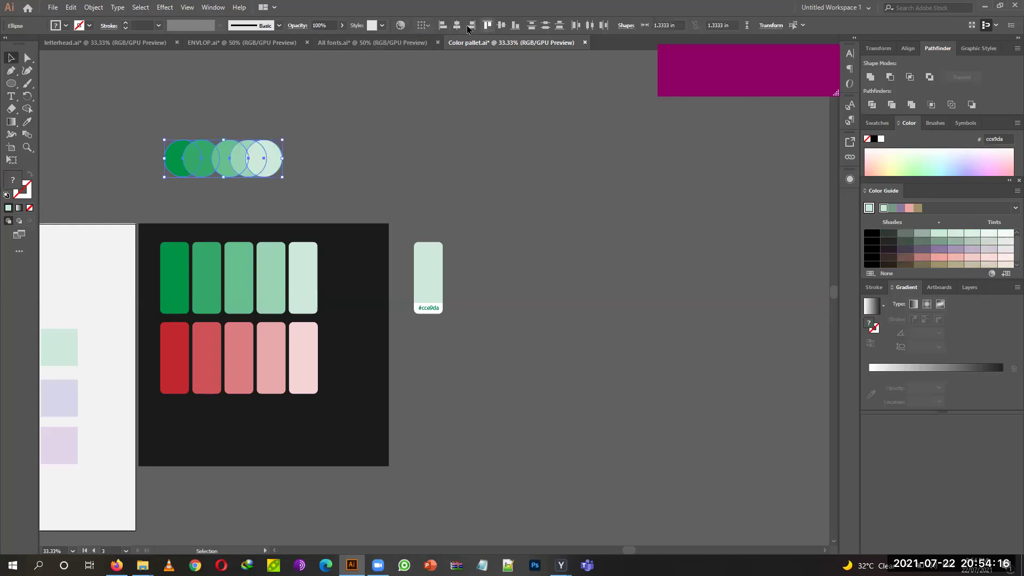
{"action": "left_click", "coordinate": [380, 161]}
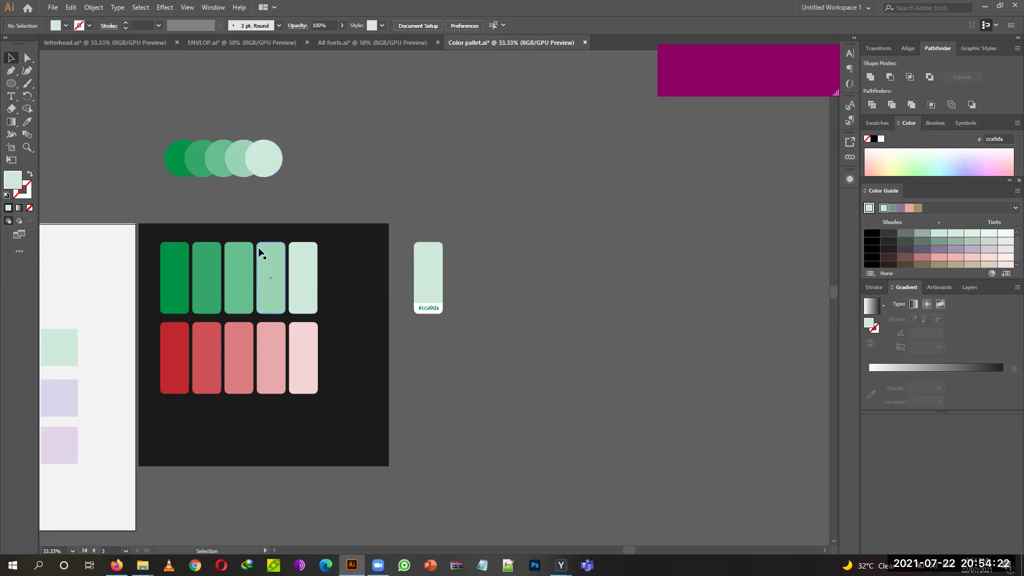
Draw a pale green bar about 6.75 by 0.36 in above the palettes and duplicate it downward into a stack of four touching bars.
{"action": "left_click", "coordinate": [12, 84]}
{"action": "left_click_drag", "start_coordinate": [16, 88], "coordinate": [43, 82]}
{"action": "left_click_drag", "start_coordinate": [342, 100], "coordinate": [530, 109]}
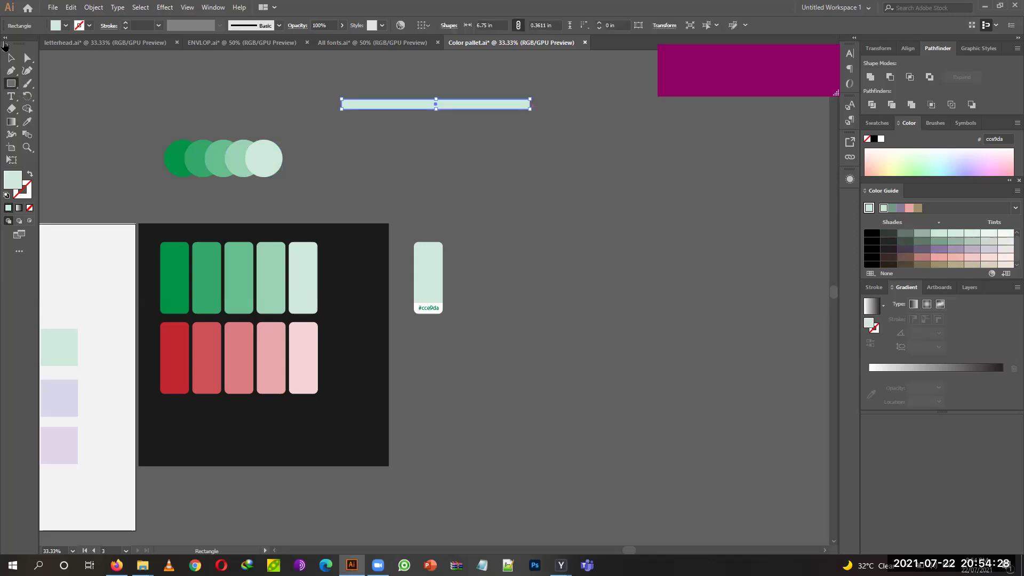
{"action": "left_click", "coordinate": [8, 56]}
{"action": "left_click", "coordinate": [456, 113]}
{"action": "left_click_drag", "start_coordinate": [457, 108], "coordinate": [470, 131]}
{"action": "left_click", "coordinate": [455, 149]}
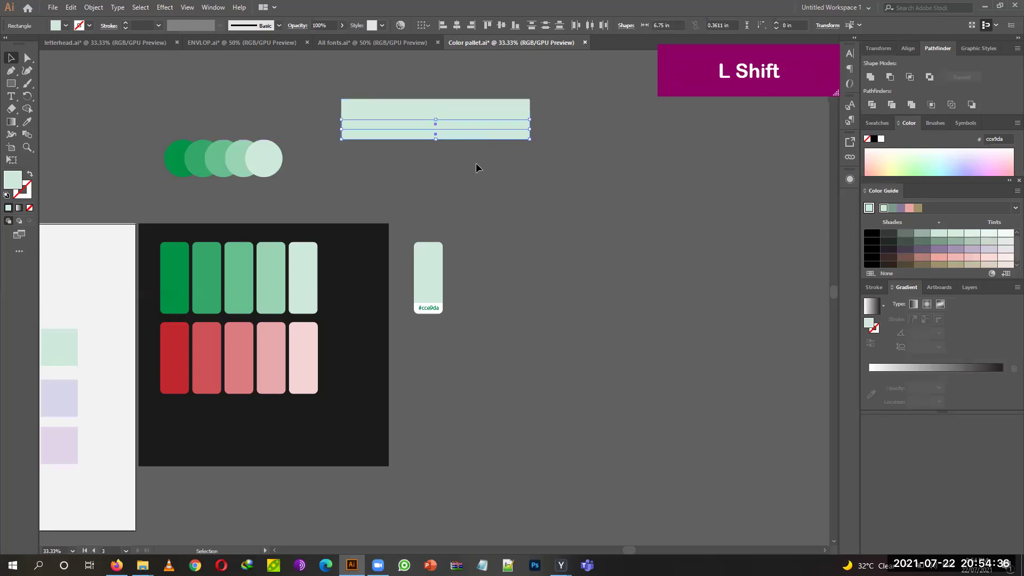
Recolour the second and third bars of the stack with 99d3b5 and 66be8f, sampled from the matching circles.
{"action": "left_click", "coordinate": [476, 163]}
{"action": "left_click", "coordinate": [27, 122]}
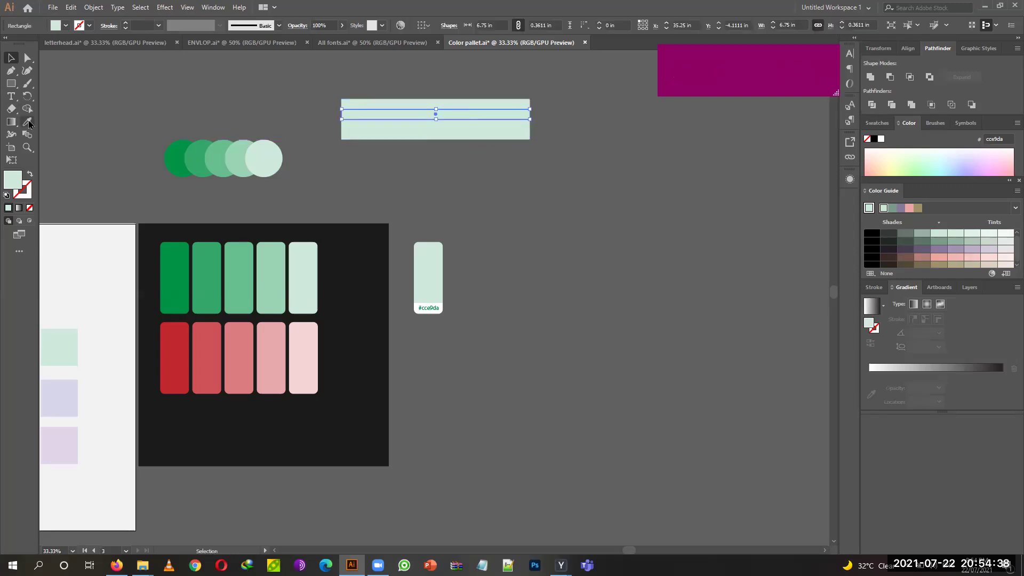
{"action": "left_click", "coordinate": [244, 157]}
{"action": "key", "text": "v"}
{"action": "left_click", "coordinate": [353, 163]}
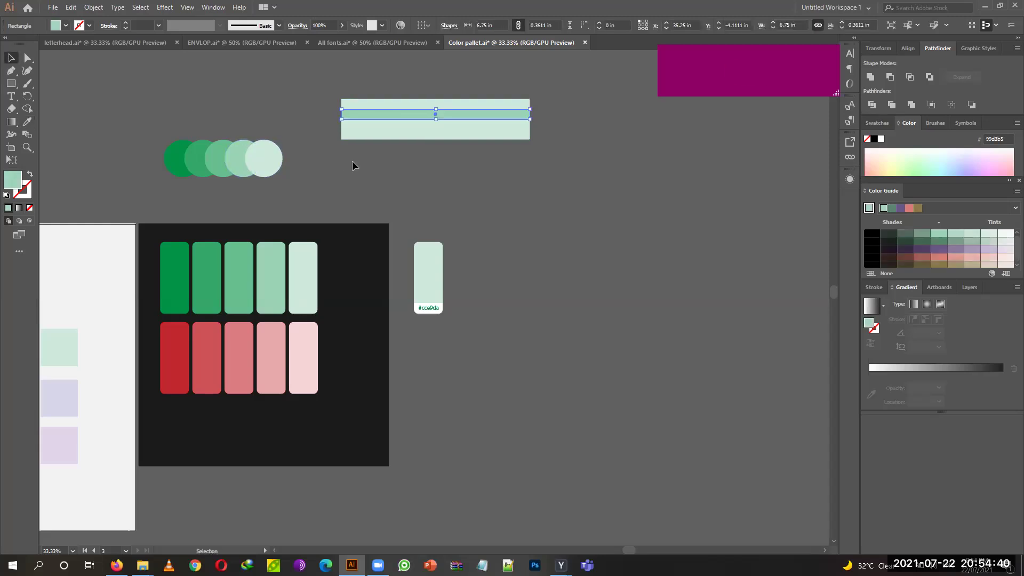
{"action": "left_click", "coordinate": [389, 127]}
{"action": "left_click", "coordinate": [27, 121]}
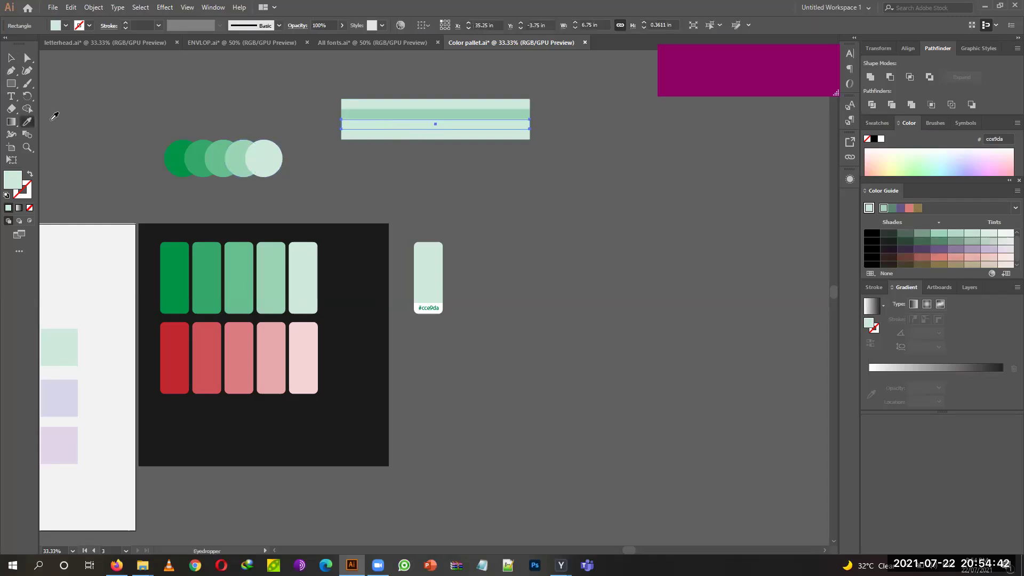
{"action": "left_click", "coordinate": [227, 155]}
{"action": "left_click", "coordinate": [224, 148]}
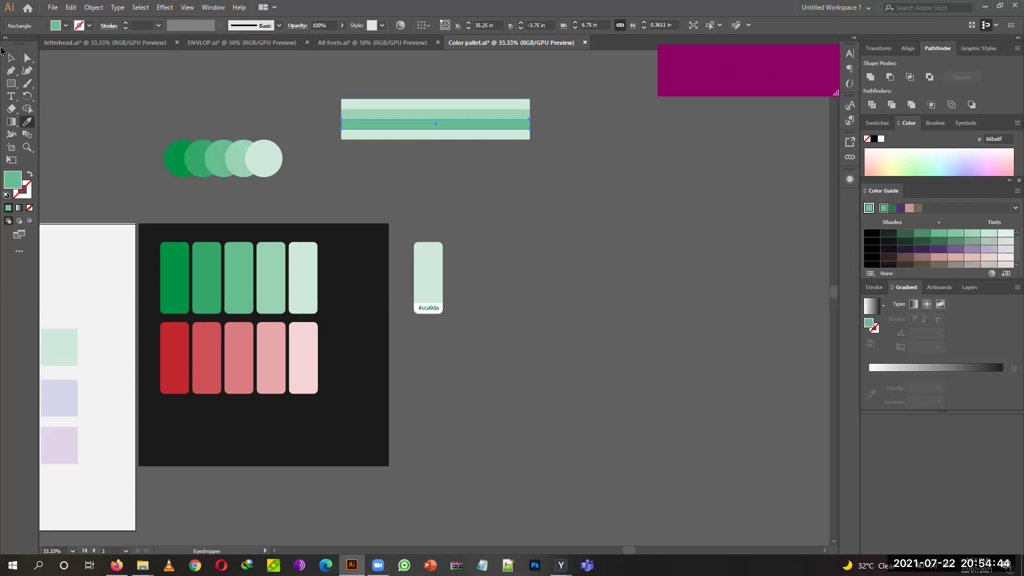
Fill the fourth bar with 33a86a and duplicate it below as a fifth bar filled with the darkest green, 009245.
{"action": "left_click", "coordinate": [11, 57]}
{"action": "left_click", "coordinate": [405, 153]}
{"action": "left_click", "coordinate": [414, 135]}
{"action": "left_click", "coordinate": [28, 122]}
{"action": "left_click", "coordinate": [186, 156]}
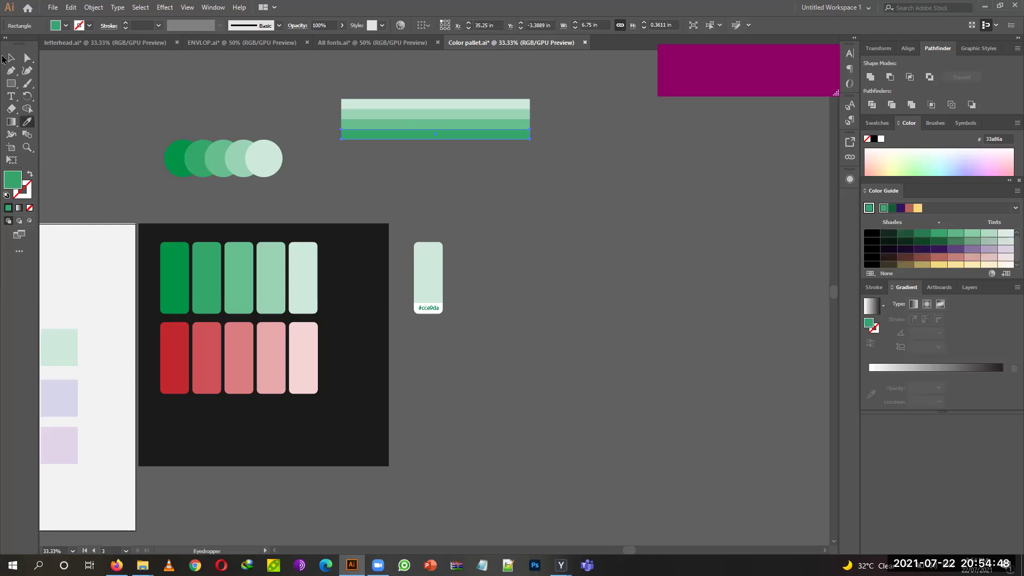
{"action": "left_click", "coordinate": [10, 57]}
{"action": "left_click_drag", "start_coordinate": [388, 140], "coordinate": [388, 150]}
{"action": "left_click", "coordinate": [31, 121]}
{"action": "left_click", "coordinate": [179, 145]}
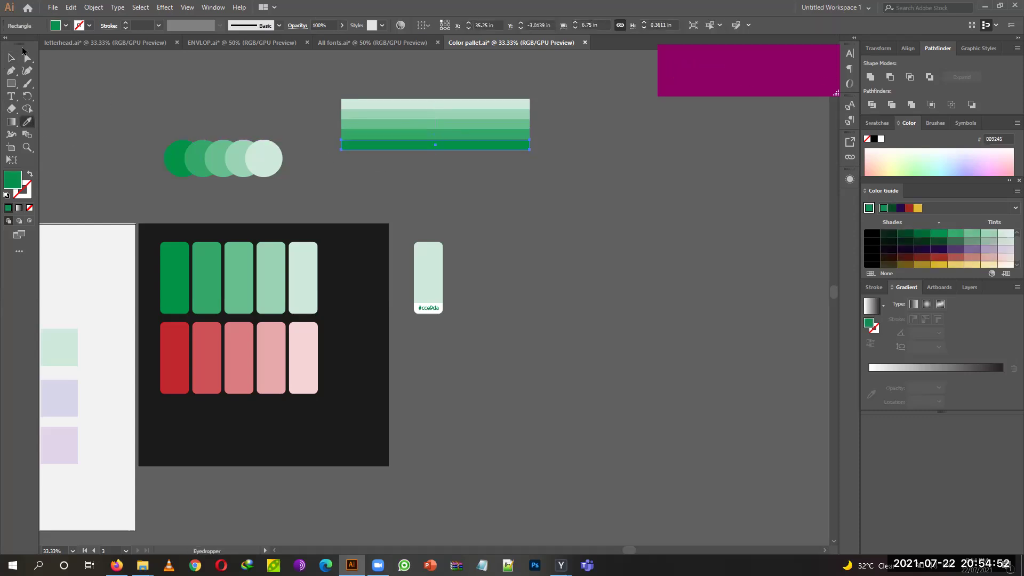
Move the stack of five green bars beside the hex-labelled swatch card.
{"action": "left_click", "coordinate": [11, 58]}
{"action": "left_click_drag", "start_coordinate": [473, 200], "coordinate": [617, 273]}
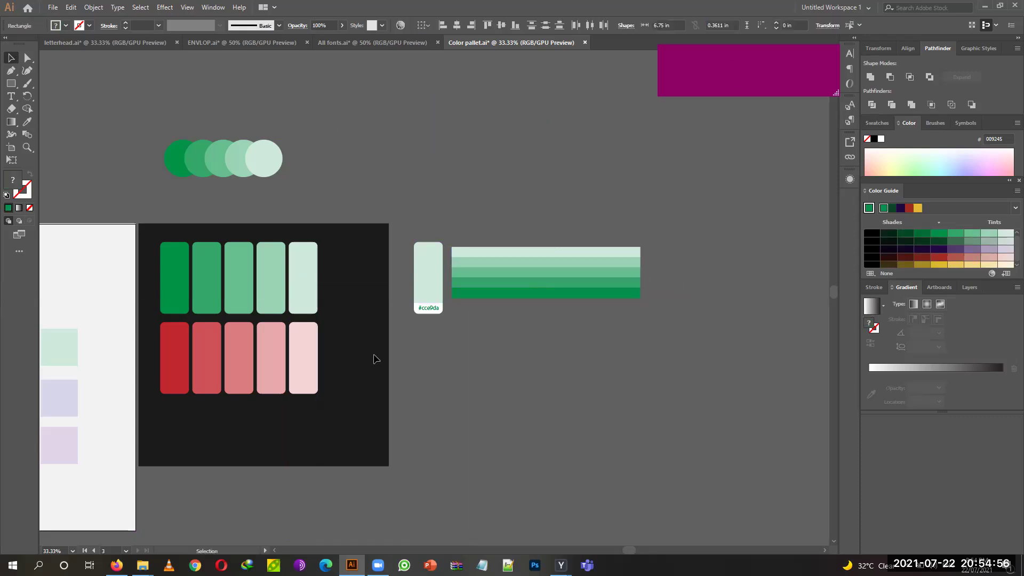
{"action": "left_click", "coordinate": [352, 352]}
Place a palest green circle apart from the row, in the empty area above the hex-labelled card.
{"action": "left_click_drag", "start_coordinate": [278, 160], "coordinate": [409, 181]}
{"action": "key", "text": "ctrl+plus"}
{"action": "key", "text": "ctrl+plus"}
{"action": "key", "text": "ctrl+plus"}
{"action": "key", "text": "ctrl+plus"}
{"action": "key", "text": "ctrl+plus"}
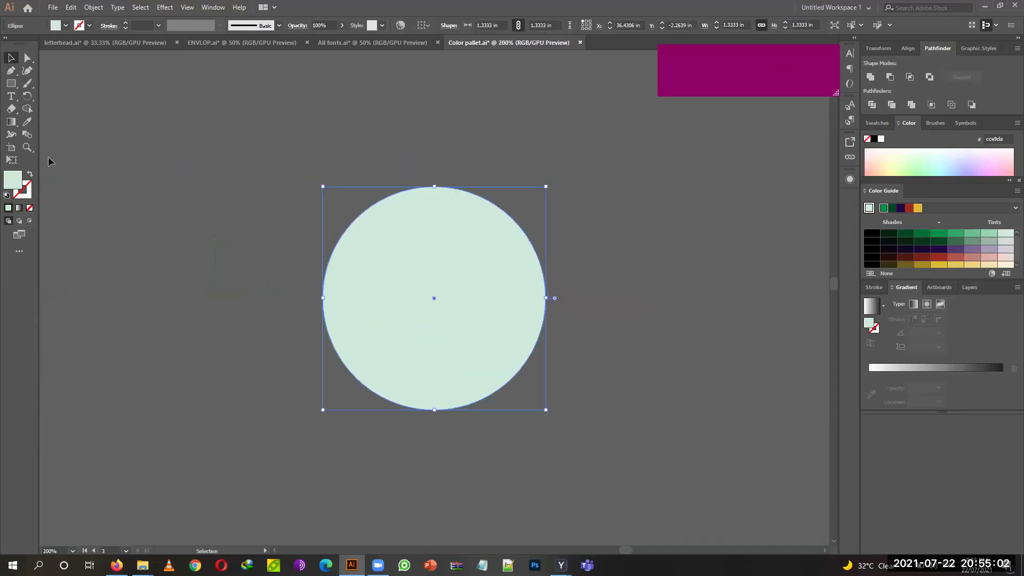
Draw a zero-height rectangle about 3.08 in wide across the circle and duplicate it about 0.125 in lower.
{"action": "left_click", "coordinate": [13, 86]}
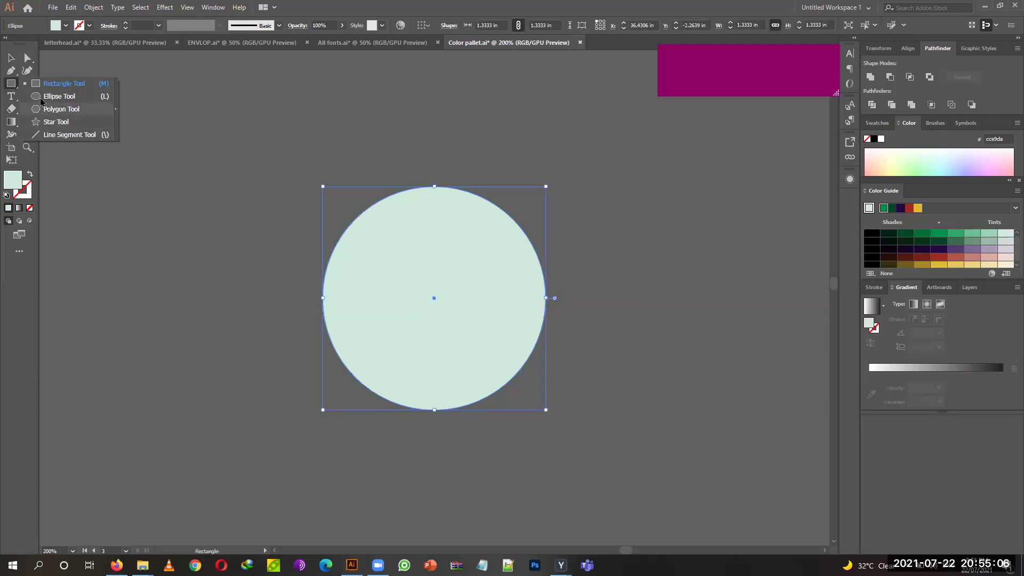
{"action": "left_click", "coordinate": [64, 83]}
{"action": "left_click_drag", "start_coordinate": [179, 254], "coordinate": [692, 254]}
{"action": "left_click", "coordinate": [11, 57]}
{"action": "left_click", "coordinate": [221, 310]}
{"action": "left_click_drag", "start_coordinate": [265, 220], "coordinate": [240, 306]}
{"action": "left_click_drag", "start_coordinate": [253, 257], "coordinate": [251, 275]}
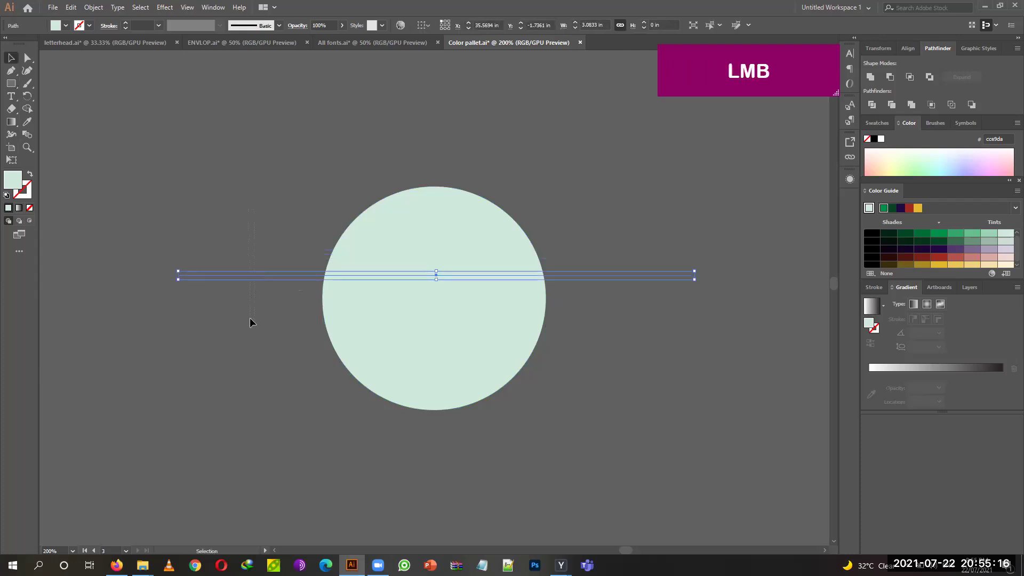
{"action": "left_click_drag", "start_coordinate": [250, 319], "coordinate": [251, 320]}
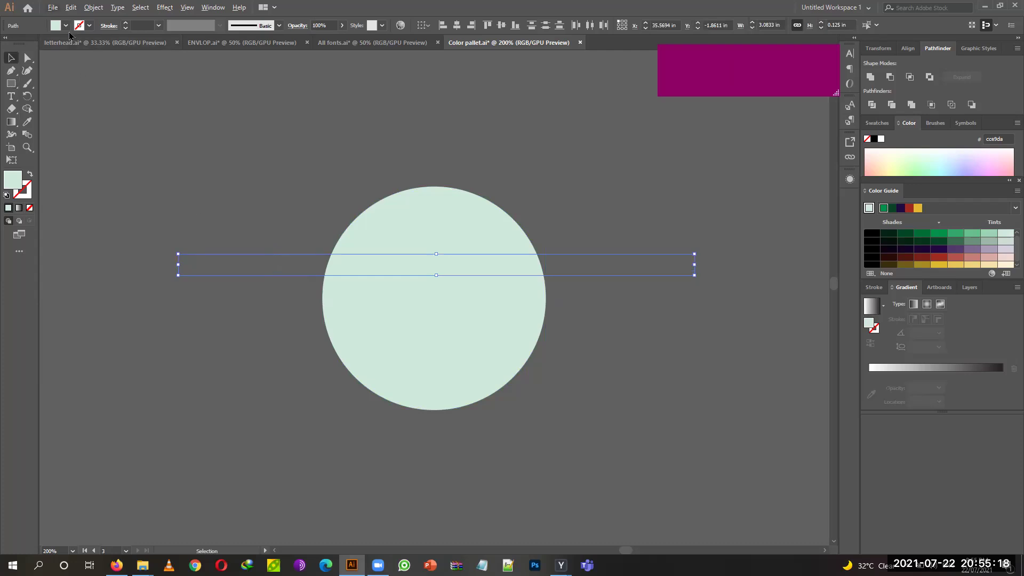
Duplicate the pair of horizontal lines down the circle to make eight lines, and select them all.
{"action": "key", "text": "alt"}
{"action": "left_click_drag", "start_coordinate": [276, 260], "coordinate": [277, 296]}
{"action": "left_click_drag", "start_coordinate": [254, 379], "coordinate": [268, 170]}
{"action": "key", "text": "alt"}
{"action": "left_click_drag", "start_coordinate": [277, 264], "coordinate": [278, 337]}
{"action": "left_click_drag", "start_coordinate": [276, 450], "coordinate": [266, 133]}
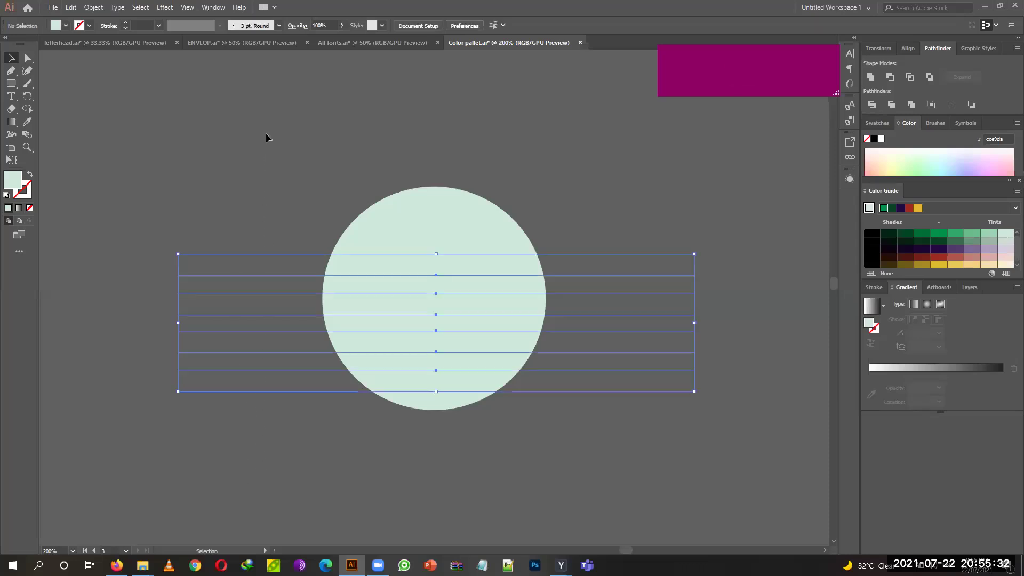
Try to split the circle along the eight lines with the Exclude pathfinder, and undo the attempt.
{"action": "left_click", "coordinate": [375, 261], "text": "shift"}
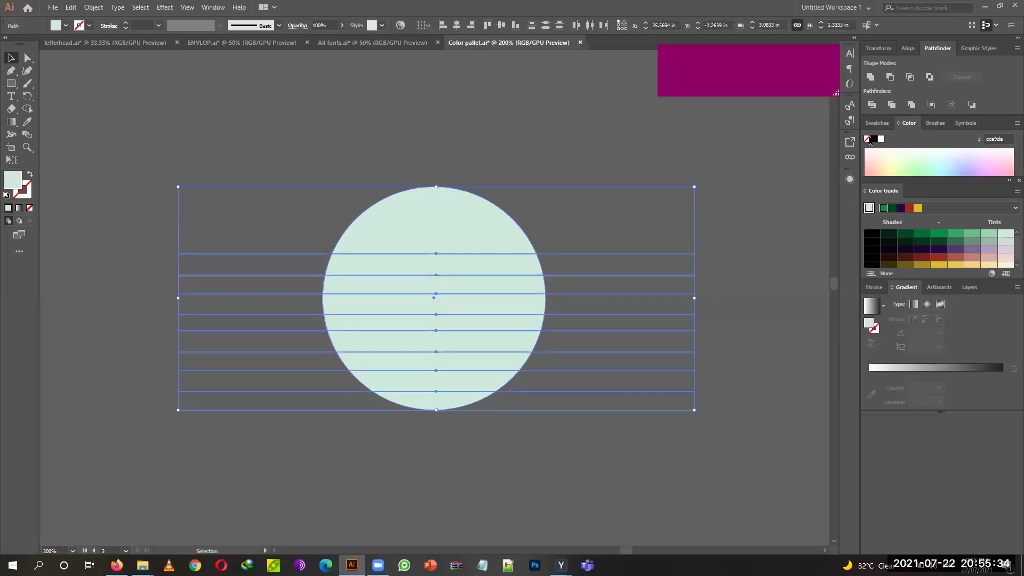
{"action": "left_click", "coordinate": [931, 77]}
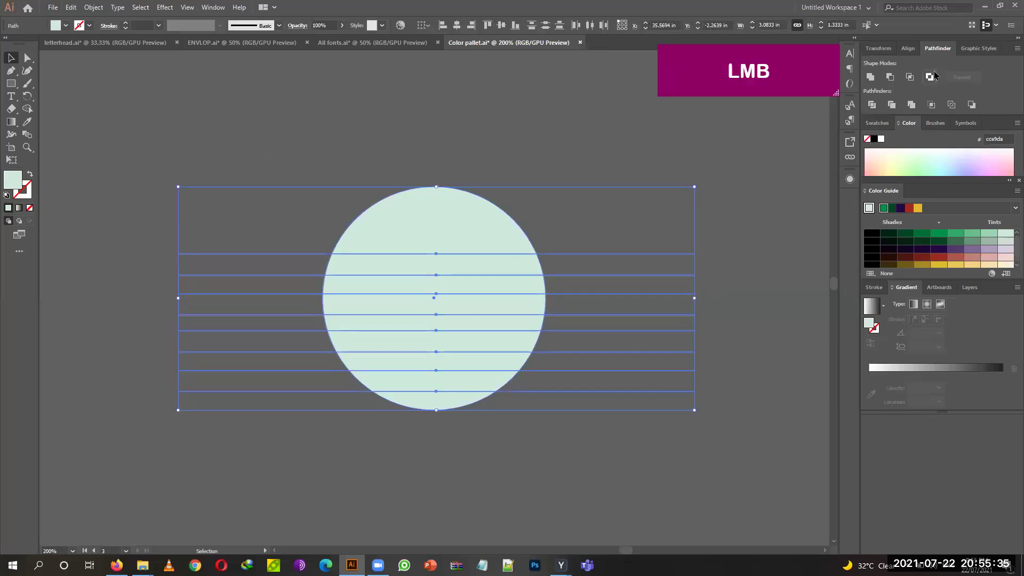
{"action": "right_click", "coordinate": [463, 284]}
{"action": "left_click", "coordinate": [347, 452]}
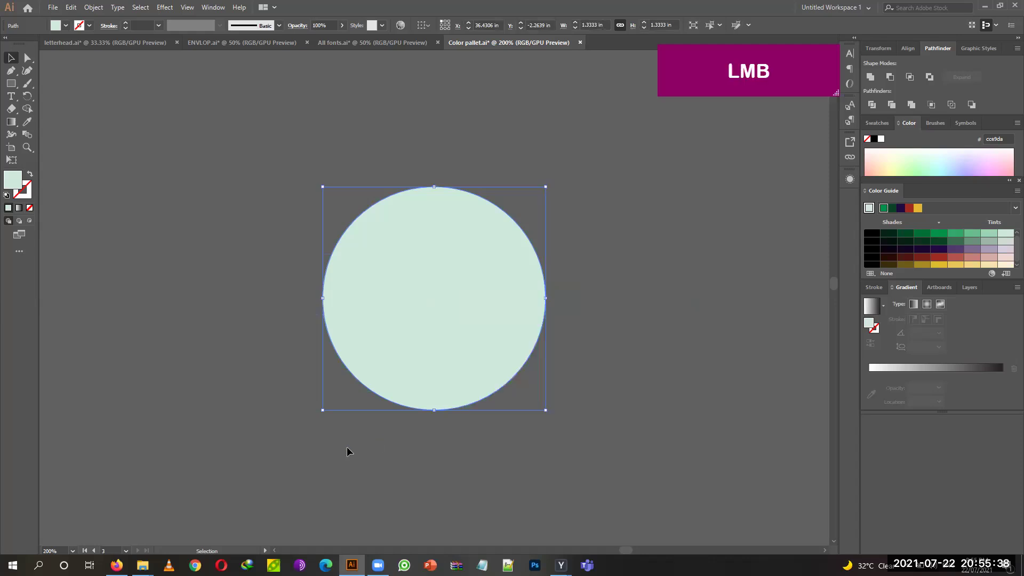
{"action": "right_click", "coordinate": [363, 308]}
{"action": "left_click", "coordinate": [313, 400]}
{"action": "left_click_drag", "start_coordinate": [447, 184], "coordinate": [602, 196]}
{"action": "key", "text": "ctrl"}
{"action": "key", "text": "ctrl+a"}
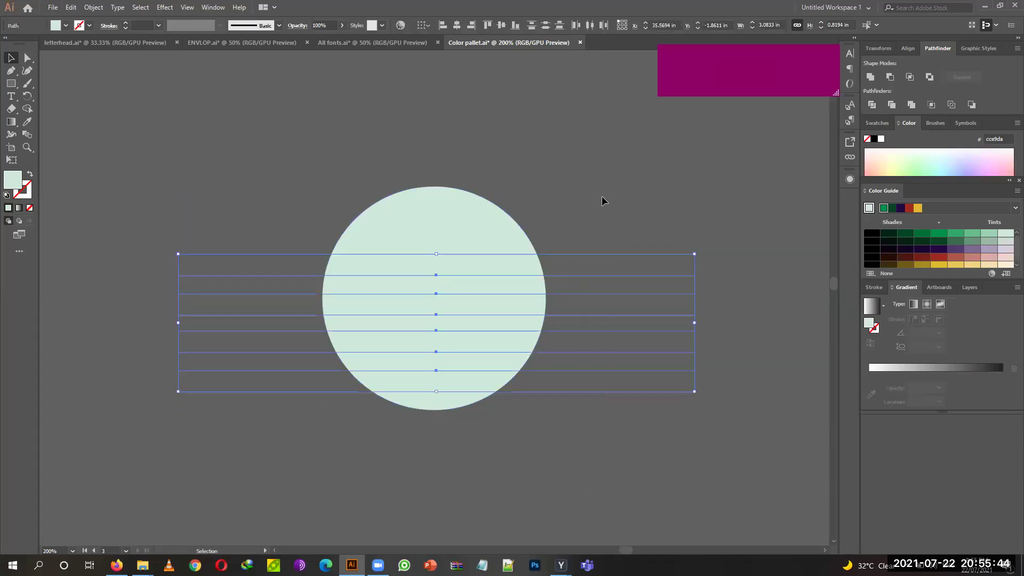
Move the eight lines about 0.1 in higher across the circle and expand them.
{"action": "left_click_drag", "start_coordinate": [559, 255], "coordinate": [557, 239]}
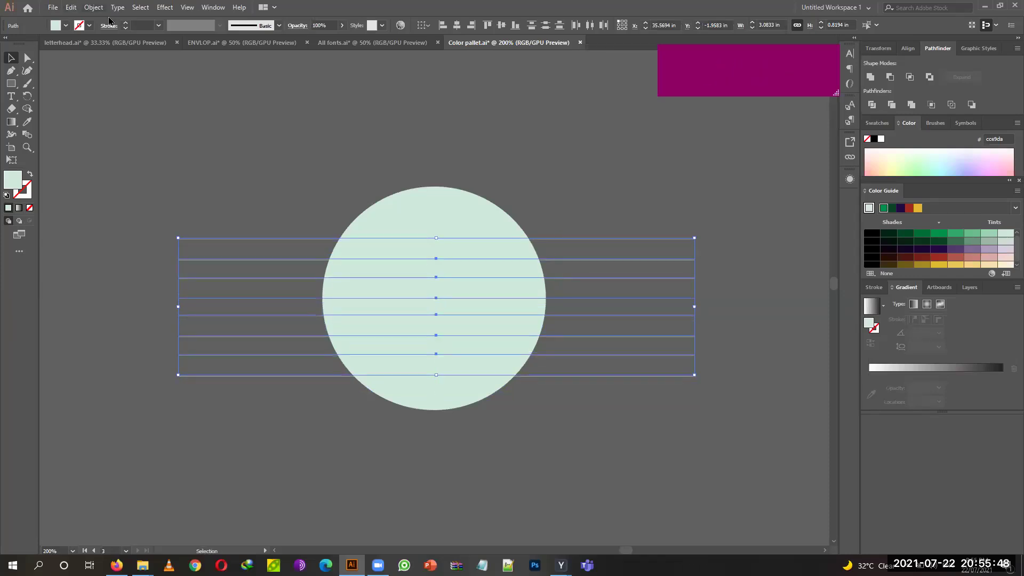
{"action": "left_click", "coordinate": [93, 7]}
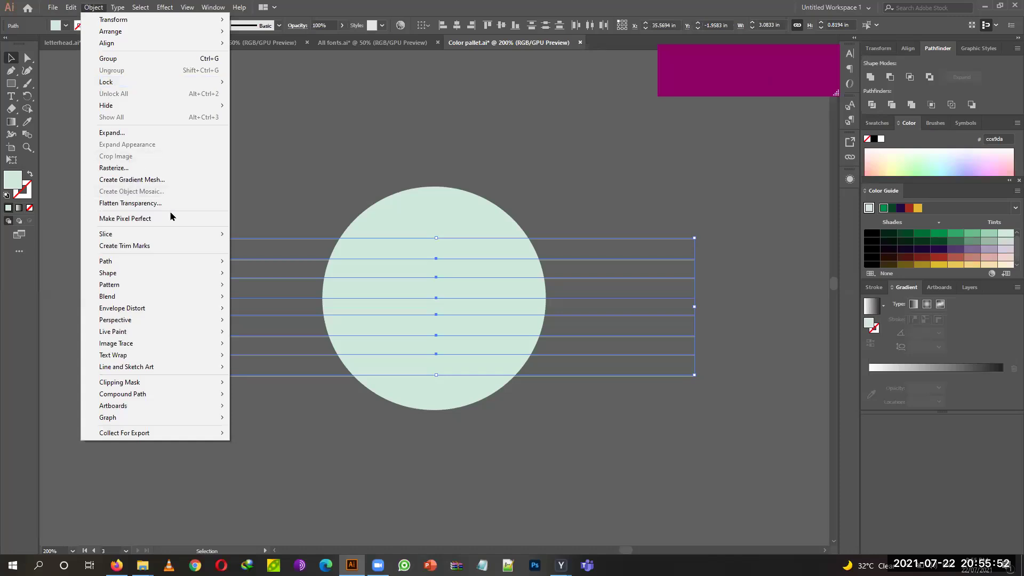
{"action": "left_click", "coordinate": [154, 134]}
{"action": "left_click", "coordinate": [323, 183]}
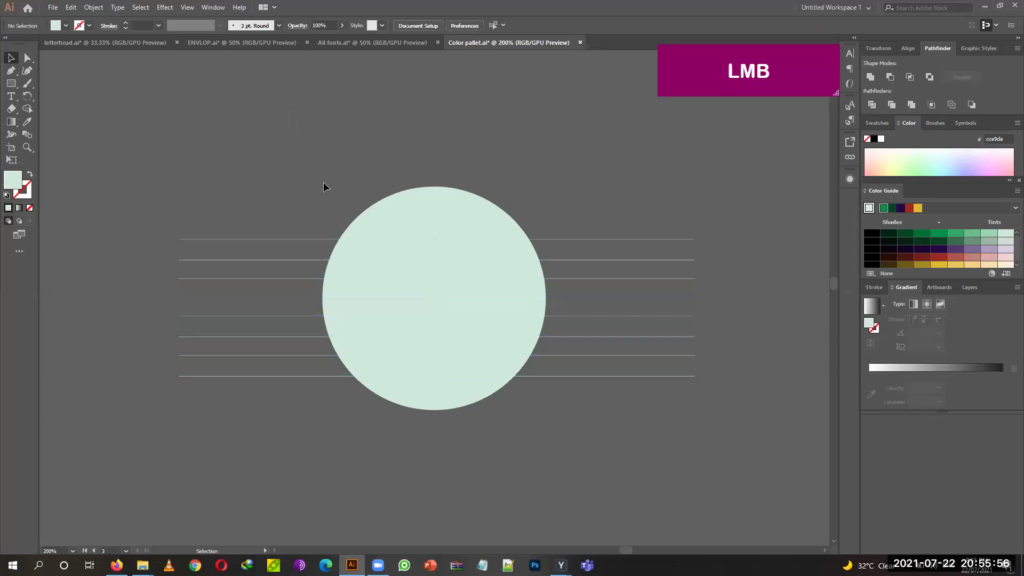
Try to split the circle again by applying Exclude to it together with the expanded lines.
{"action": "key", "text": "ctrl+a"}
{"action": "left_click", "coordinate": [930, 77]}
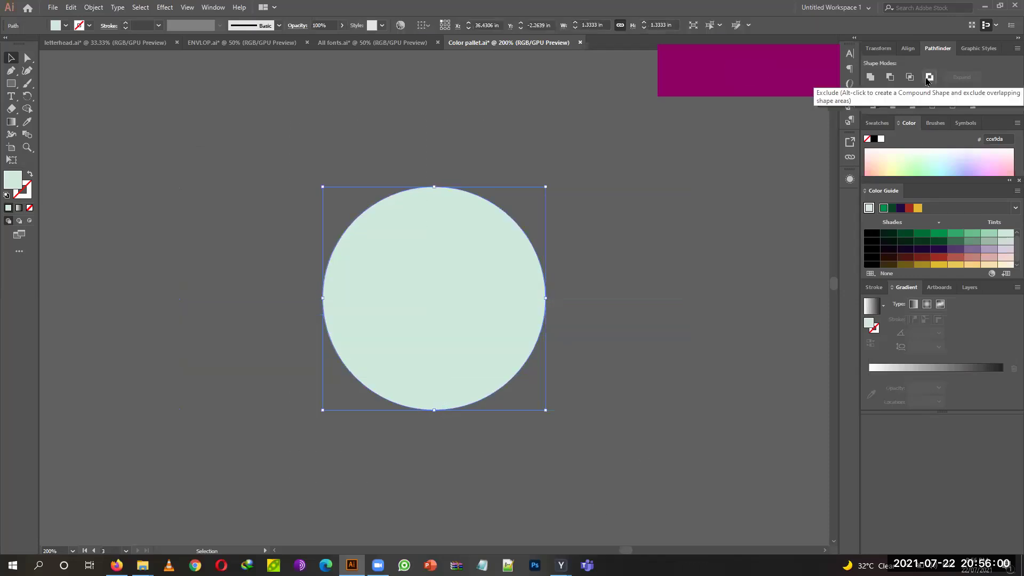
{"action": "right_click", "coordinate": [412, 313]}
{"action": "left_click", "coordinate": [555, 394]}
Draw a horizontal line about 2.75 in long across the upper part of the circle and set its stroke to 0.5 pt.
{"action": "left_click", "coordinate": [13, 73]}
{"action": "left_click", "coordinate": [14, 78]}
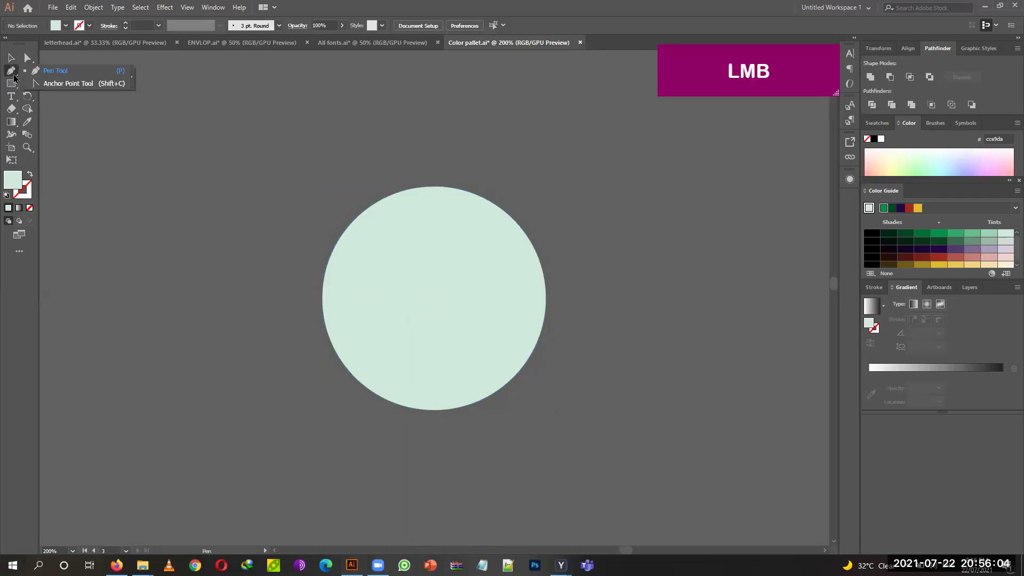
{"action": "left_click", "coordinate": [11, 83]}
{"action": "left_click", "coordinate": [58, 83]}
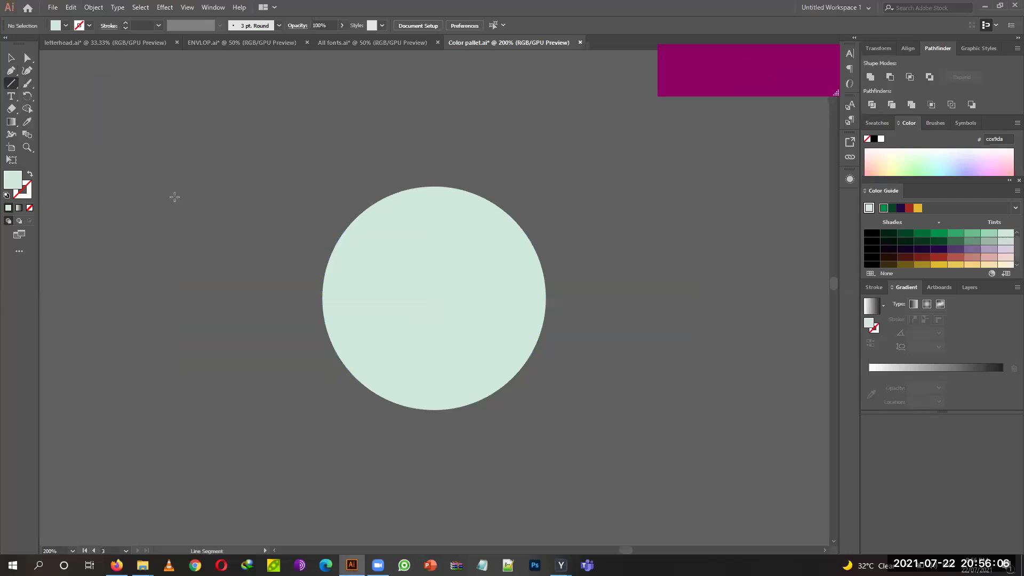
{"action": "left_click_drag", "start_coordinate": [206, 249], "coordinate": [668, 249]}
{"action": "left_click", "coordinate": [126, 23]}
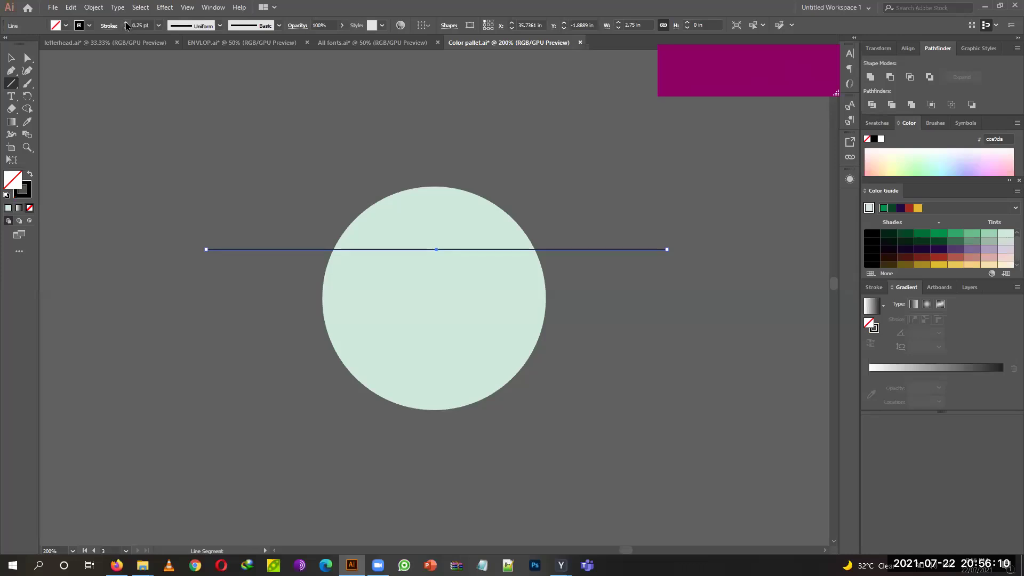
Expand the line's fill and stroke into a shape.
{"action": "left_click", "coordinate": [11, 57]}
{"action": "left_click", "coordinate": [94, 7]}
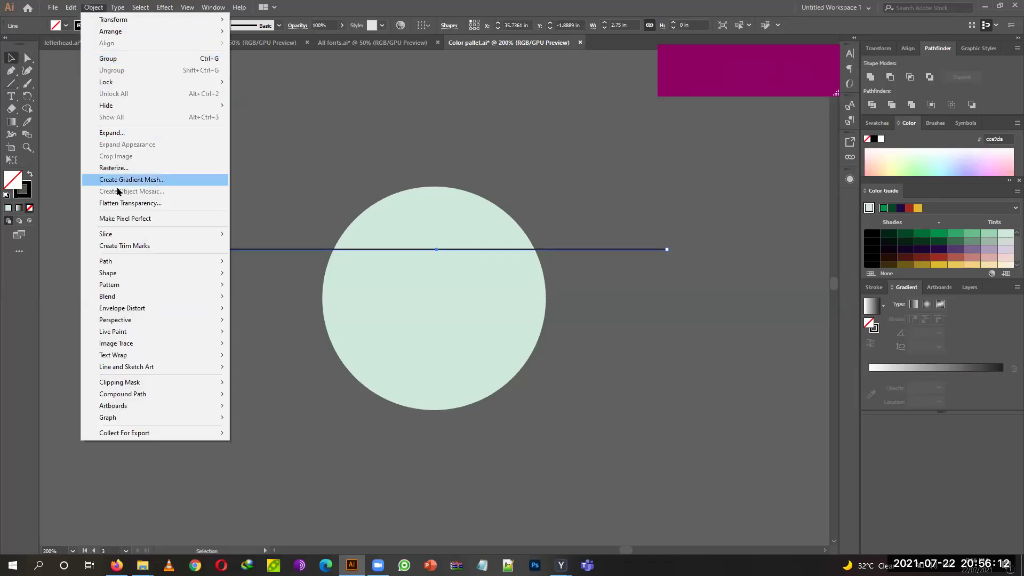
{"action": "left_click", "coordinate": [104, 133]}
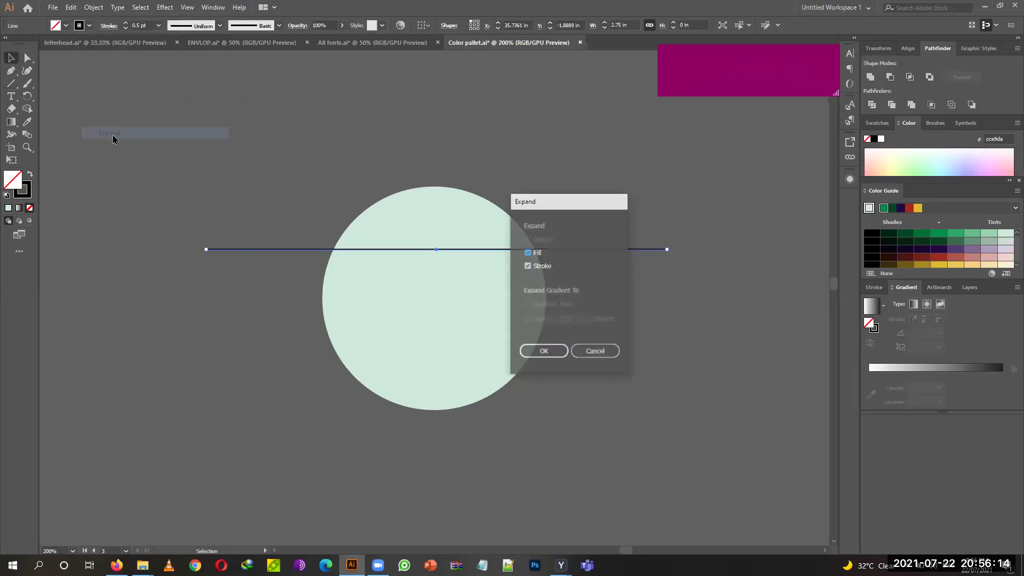
{"action": "left_click", "coordinate": [540, 352]}
Divide the circle with the expanded line and ungroup the resulting pieces.
{"action": "left_click_drag", "start_coordinate": [357, 163], "coordinate": [618, 432]}
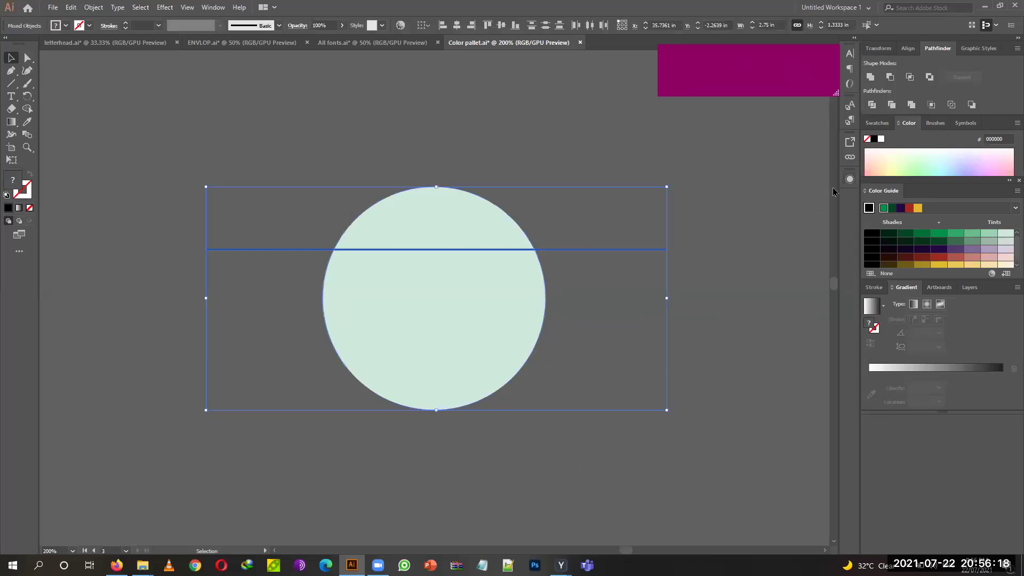
{"action": "left_click", "coordinate": [870, 105]}
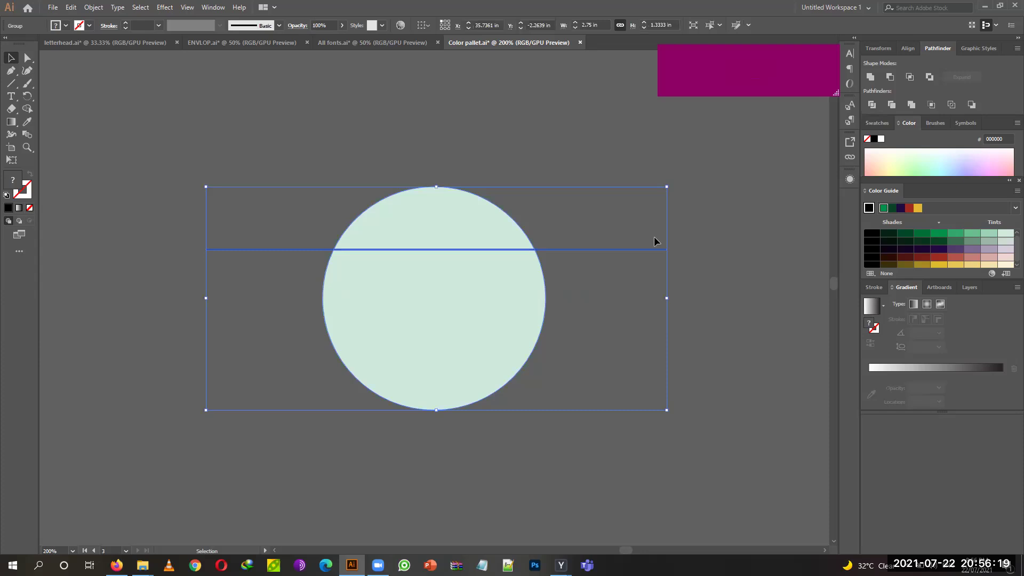
{"action": "right_click", "coordinate": [484, 296]}
{"action": "left_click", "coordinate": [546, 385]}
{"action": "left_click", "coordinate": [603, 231]}
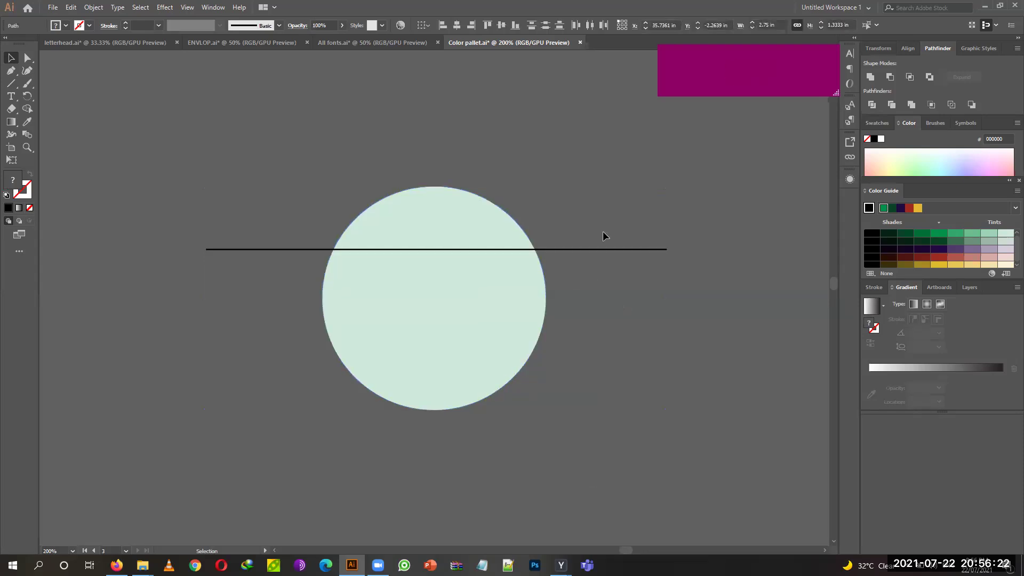
Delete the leftover line pieces on both sides of the circle and the strip inside it.
{"action": "left_click", "coordinate": [590, 249]}
{"action": "key", "text": "Delete"}
{"action": "left_click", "coordinate": [286, 250]}
{"action": "key", "text": "Delete"}
{"action": "left_click", "coordinate": [387, 250]}
Fill the circle's upper segment with the dark green 009245.
{"action": "left_click", "coordinate": [387, 232]}
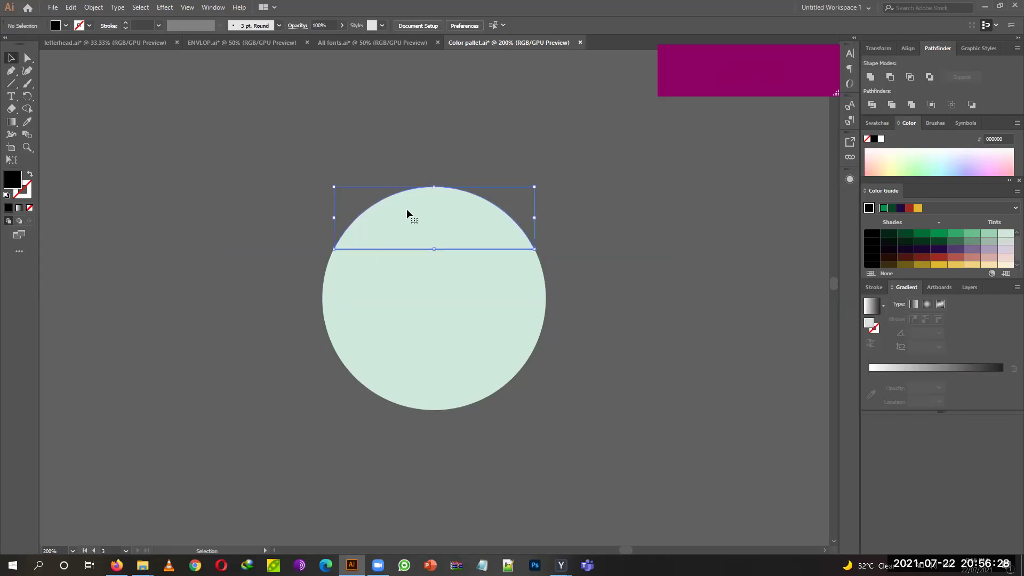
{"action": "left_click", "coordinate": [67, 26]}
{"action": "left_click", "coordinate": [64, 41]}
{"action": "left_click", "coordinate": [108, 152]}
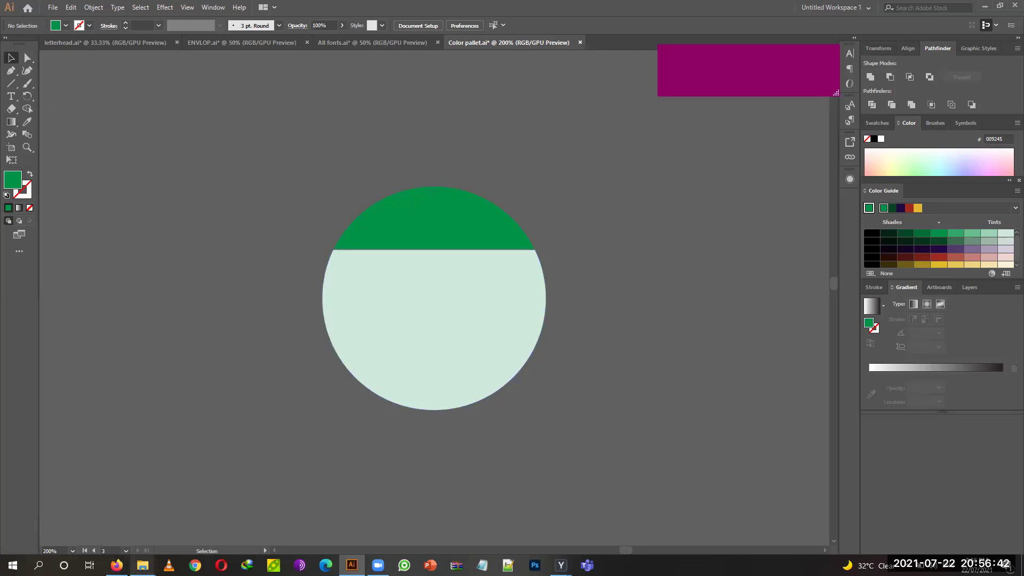
Switch to File Explorer, close the 1x folder window and open a new File Explorer window over the artwork.
{"action": "mouse_move", "coordinate": [142, 564]}
{"action": "left_click", "coordinate": [172, 528]}
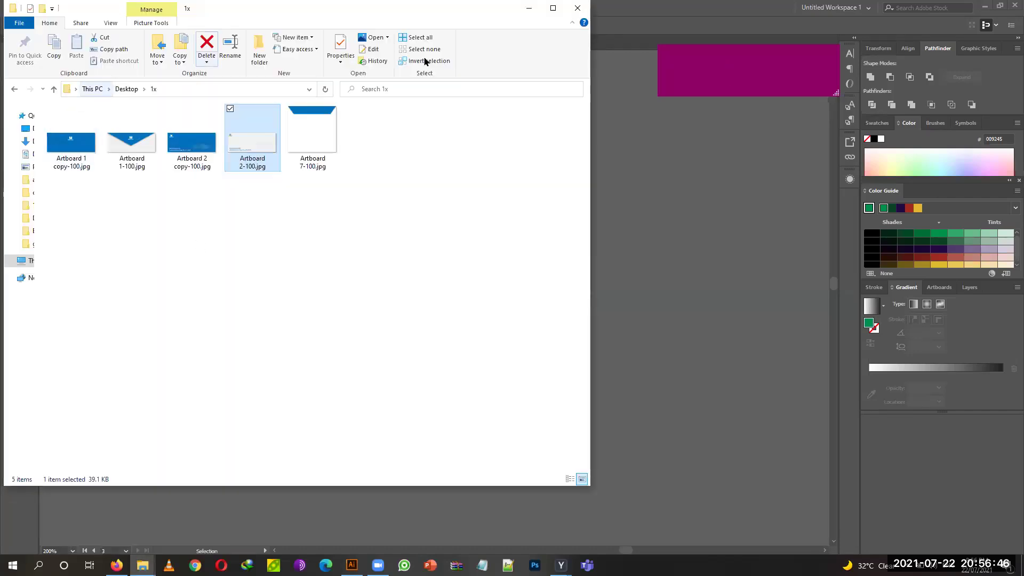
{"action": "left_click", "coordinate": [578, 8]}
{"action": "left_click", "coordinate": [142, 565]}
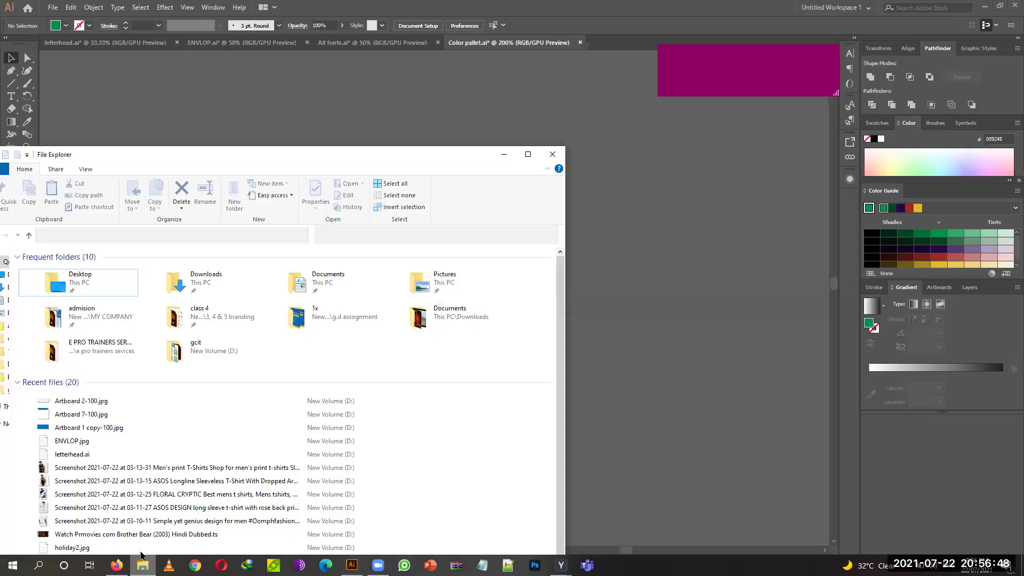
{"action": "left_click", "coordinate": [325, 155]}
{"action": "left_click", "coordinate": [327, 155]}
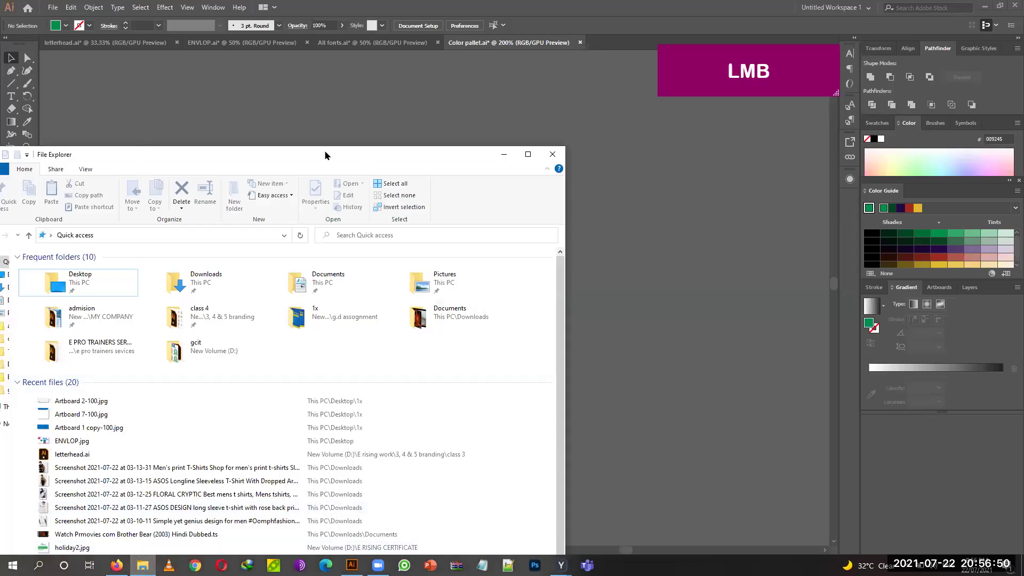
{"action": "left_click_drag", "start_coordinate": [476, 111], "coordinate": [491, 108]}
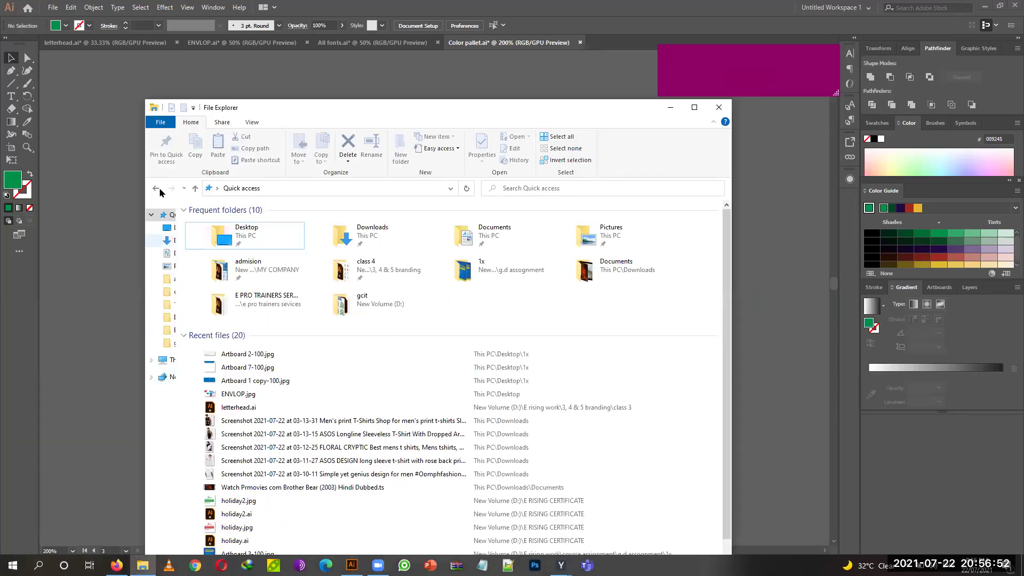
Go to the class 4 folder and open the assignment image Artboard 4-100.jpg for viewing.
{"action": "key", "text": "Return"}
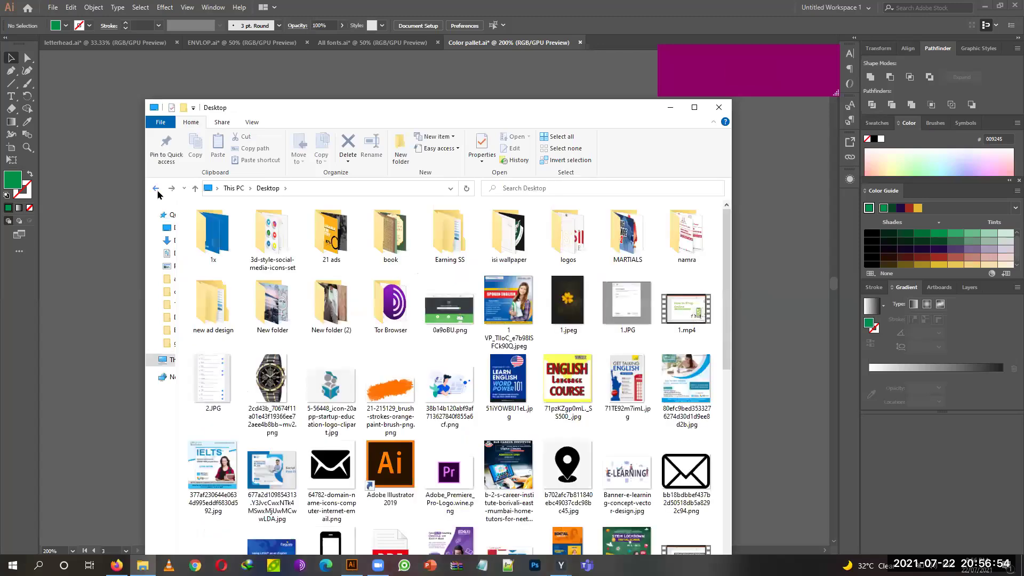
{"action": "left_click", "coordinate": [156, 190]}
{"action": "left_click", "coordinate": [268, 247]}
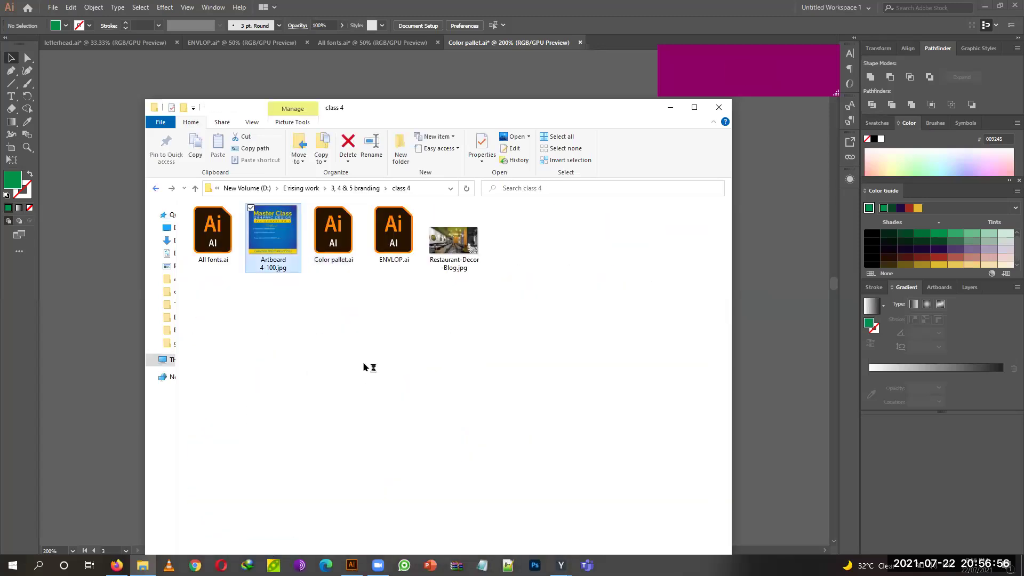
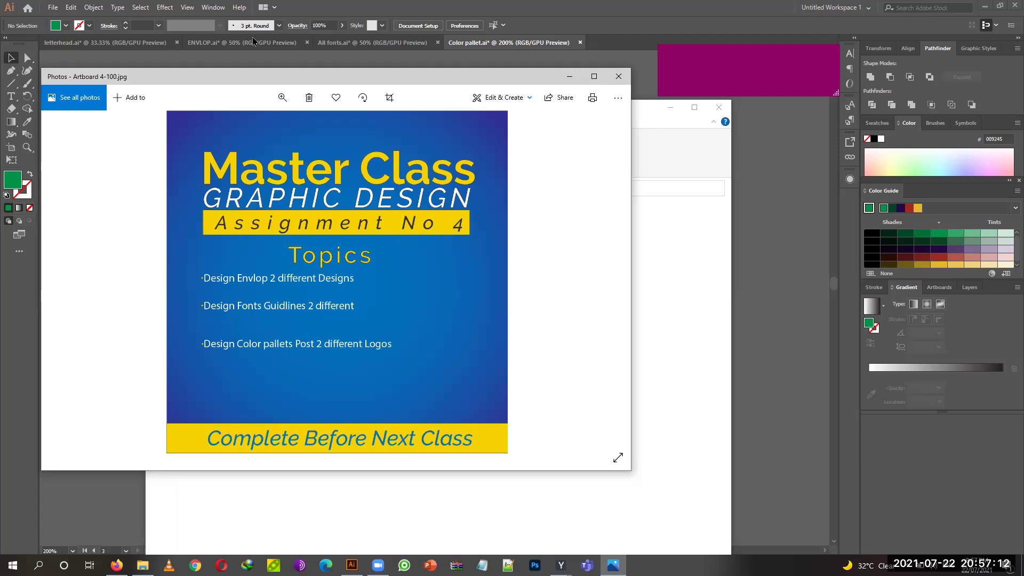
Switch back to Illustrator and examine the whole font guideline layout in All fonts.ai.
{"action": "left_click", "coordinate": [379, 43]}
{"action": "key", "text": "ctrl+minus"}
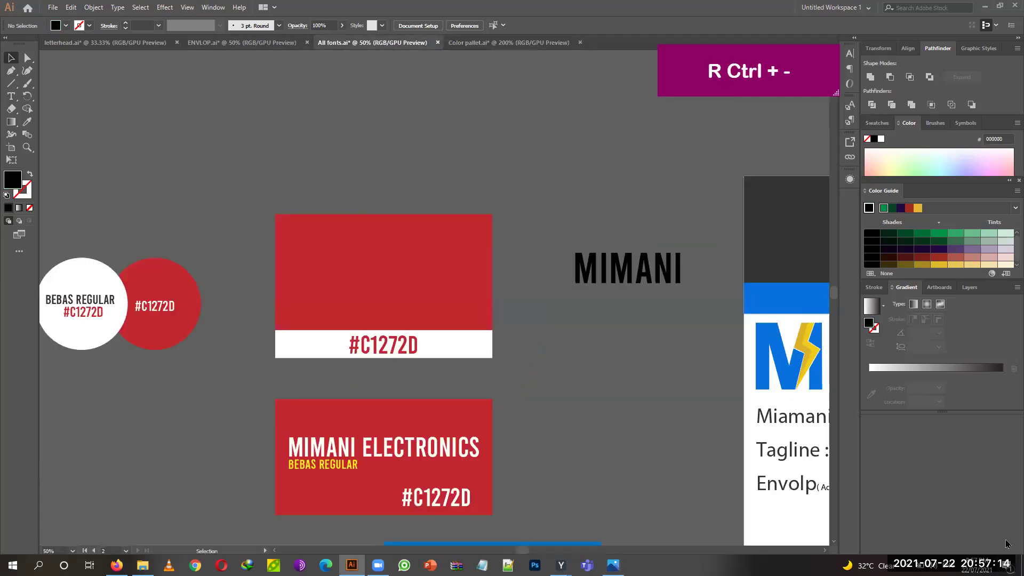
{"action": "key", "text": "ctrl+minus"}
{"action": "key", "text": "ctrl+minus"}
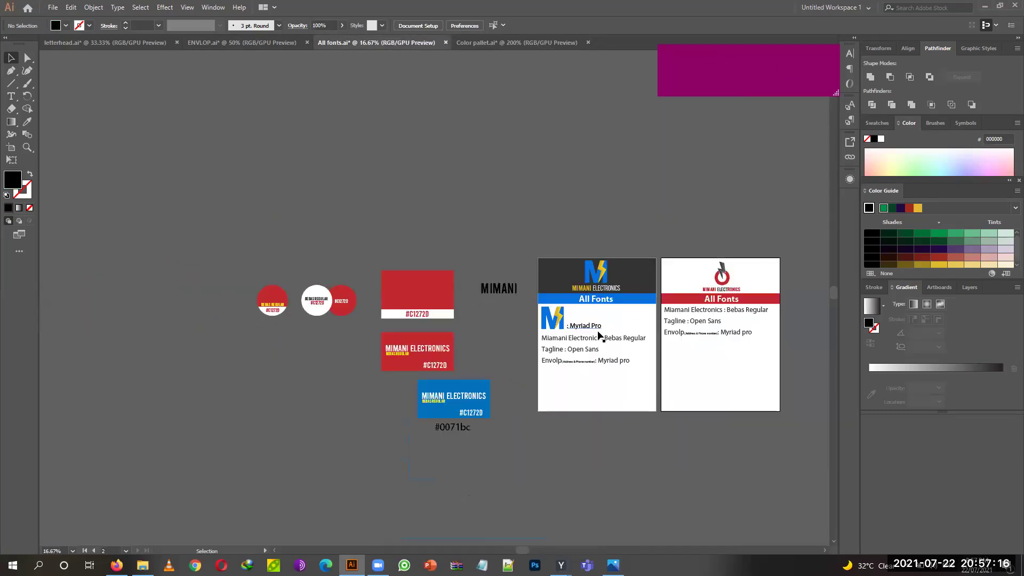
Examine all palette presentations in Color pallet.ai, and bring up the letterhead designs in letterhead.ai.
{"action": "left_click", "coordinate": [515, 43]}
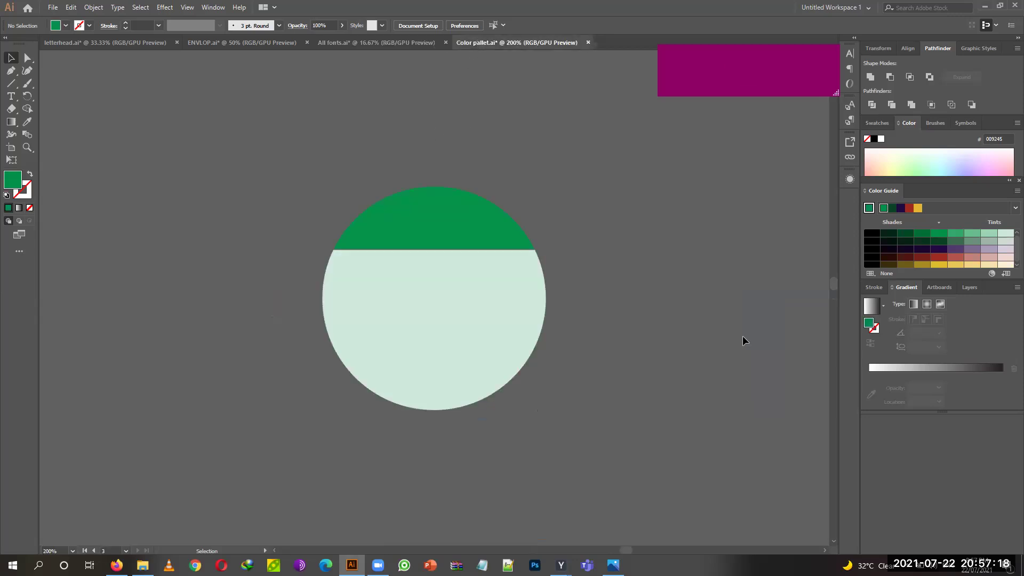
{"action": "key", "text": "ctrl+minus"}
{"action": "key", "text": "ctrl+minus"}
{"action": "key", "text": "ctrl+minus"}
{"action": "key", "text": "ctrl+minus"}
{"action": "key", "text": "ctrl+minus"}
{"action": "key", "text": "space"}
{"action": "left_click_drag", "start_coordinate": [513, 484], "coordinate": [704, 319]}
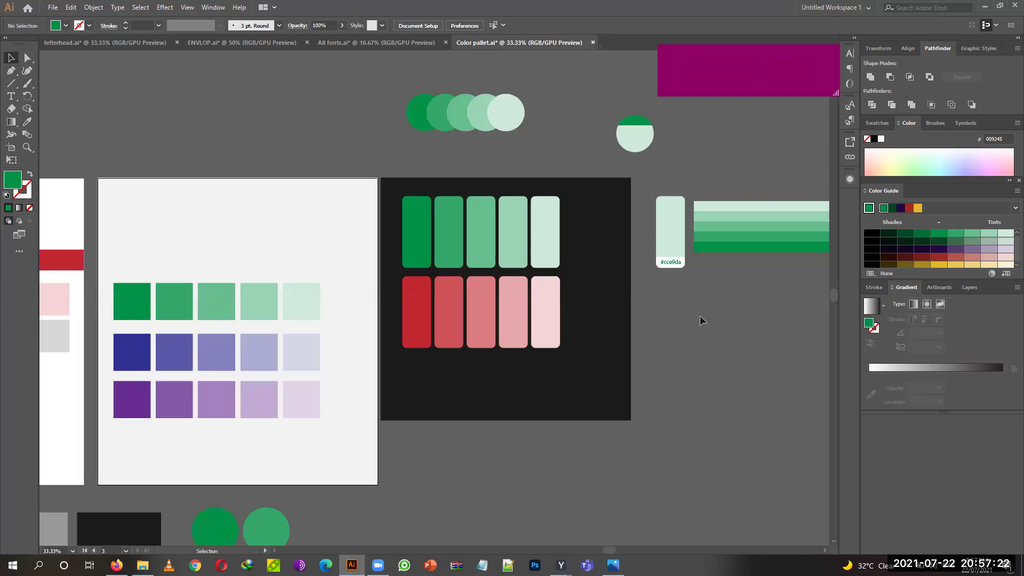
{"action": "left_click", "coordinate": [88, 43]}
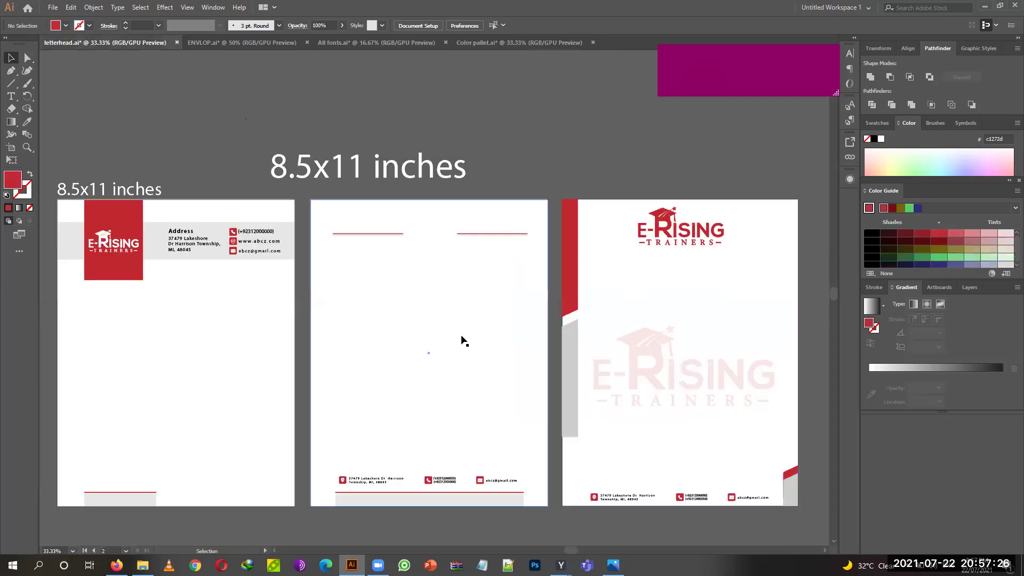